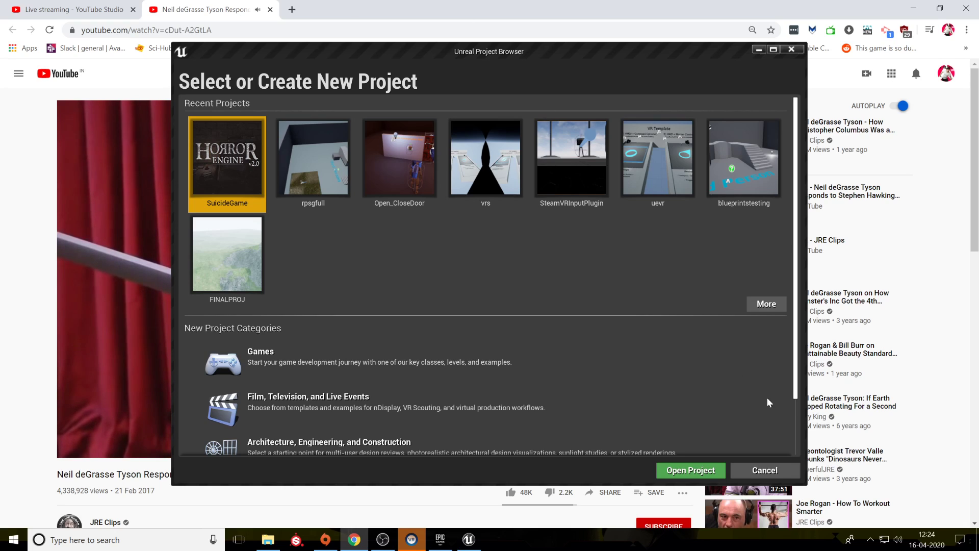
Open the SuicideGame project and decline loading the incompatible SteamVRInput plugin.
left_click(691, 469)
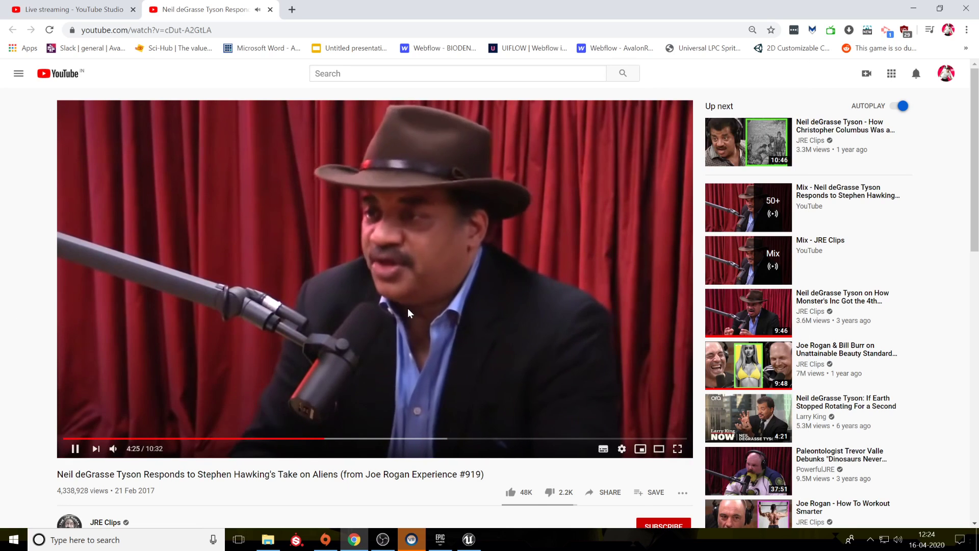
left_click(105, 7)
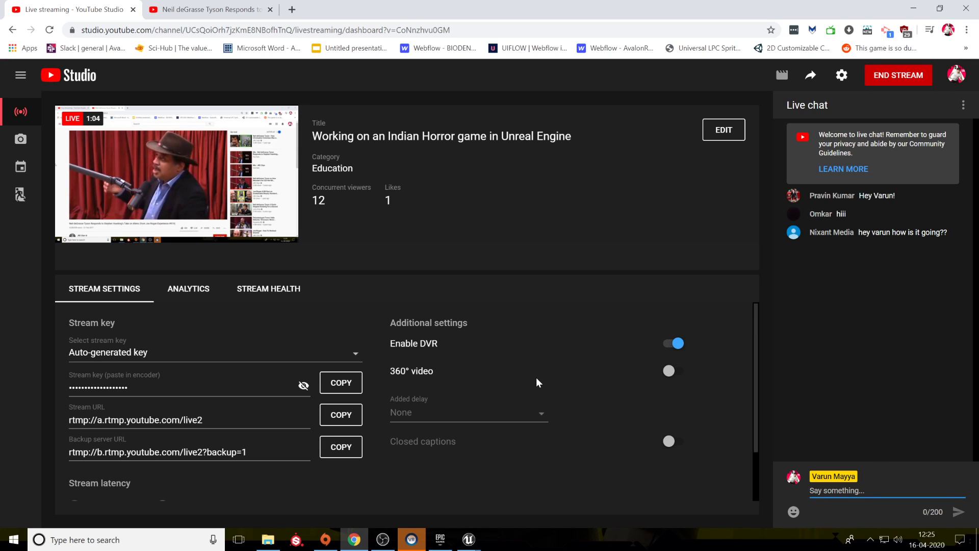
left_click(440, 539)
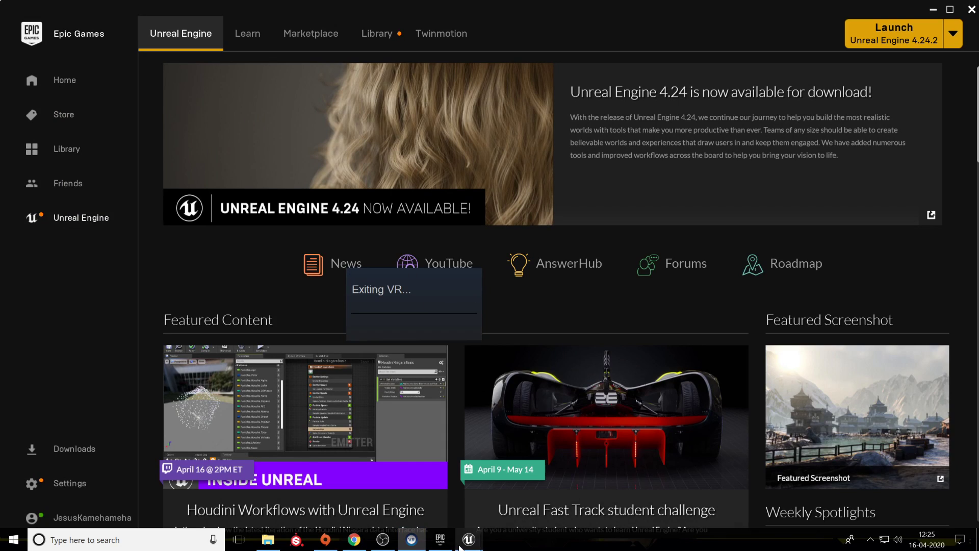
mouse_move(469, 540)
mouse_move(509, 519)
left_click(472, 507)
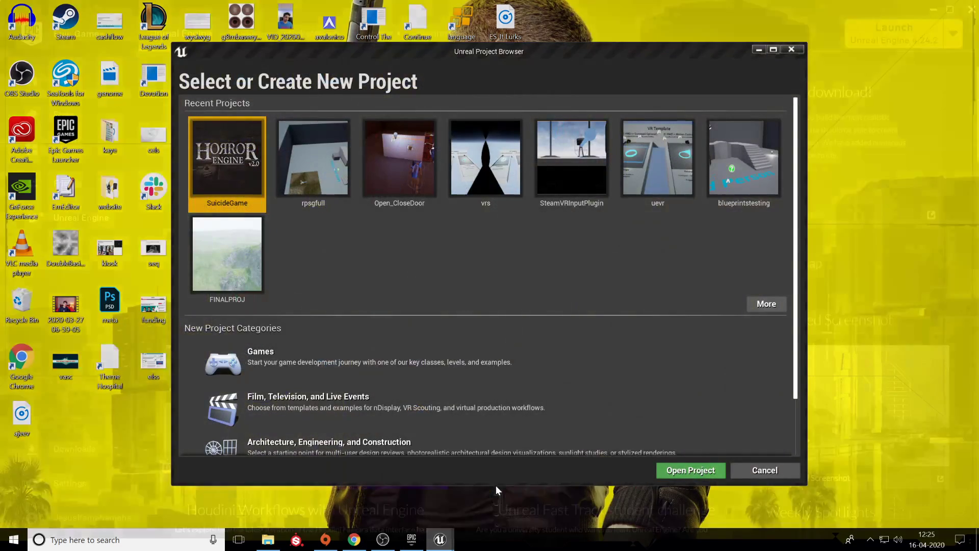
left_click(415, 542)
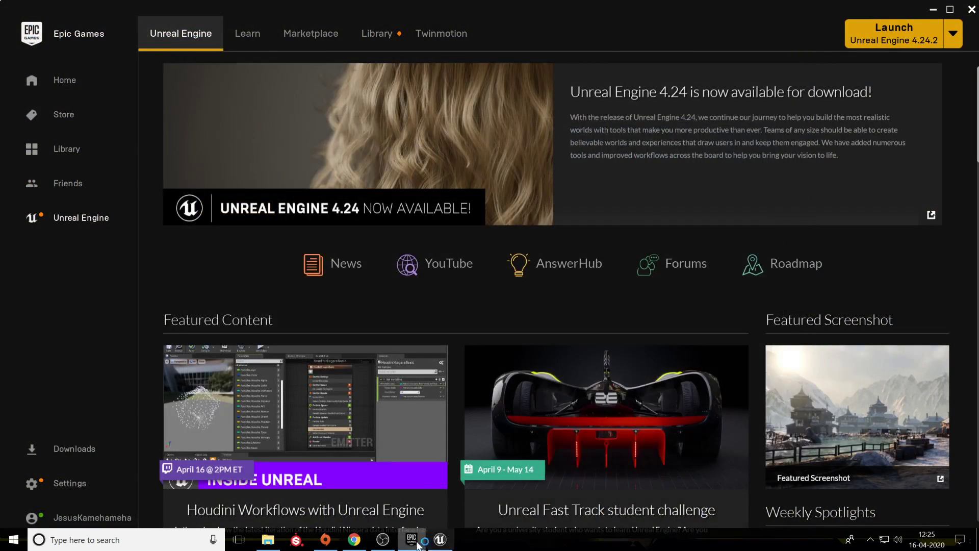
left_click(356, 542)
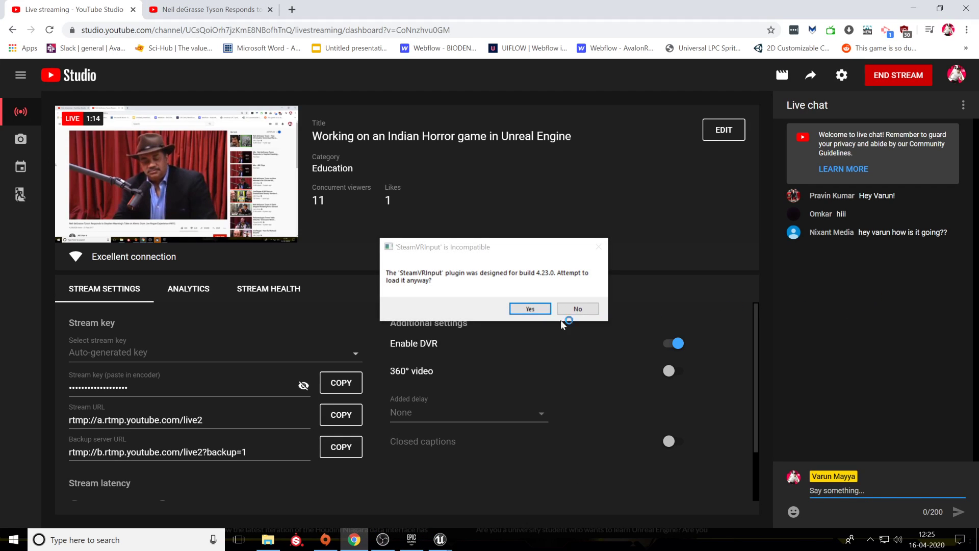
left_click(566, 309)
Check the live chat in the YouTube Studio stream dashboard while the project loads.
left_click(203, 6)
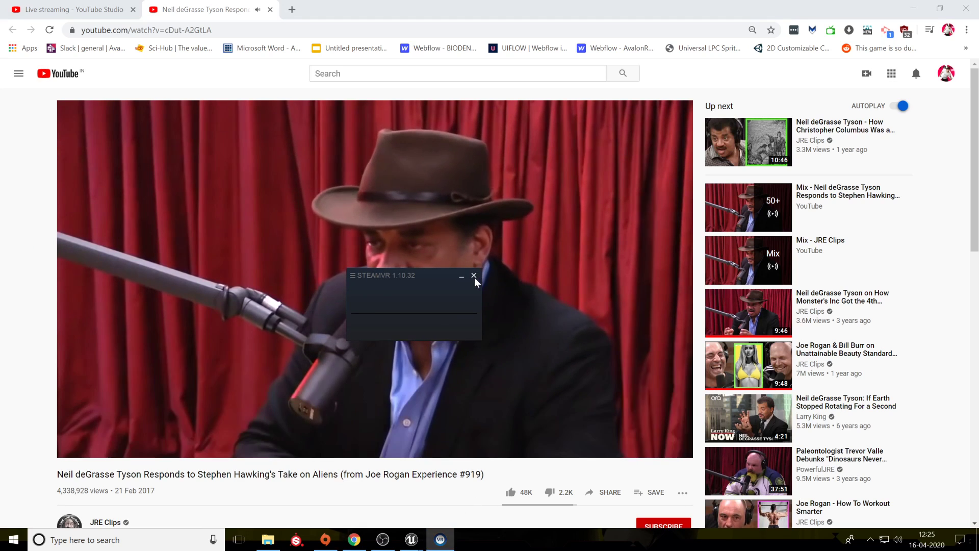
left_click(63, 8)
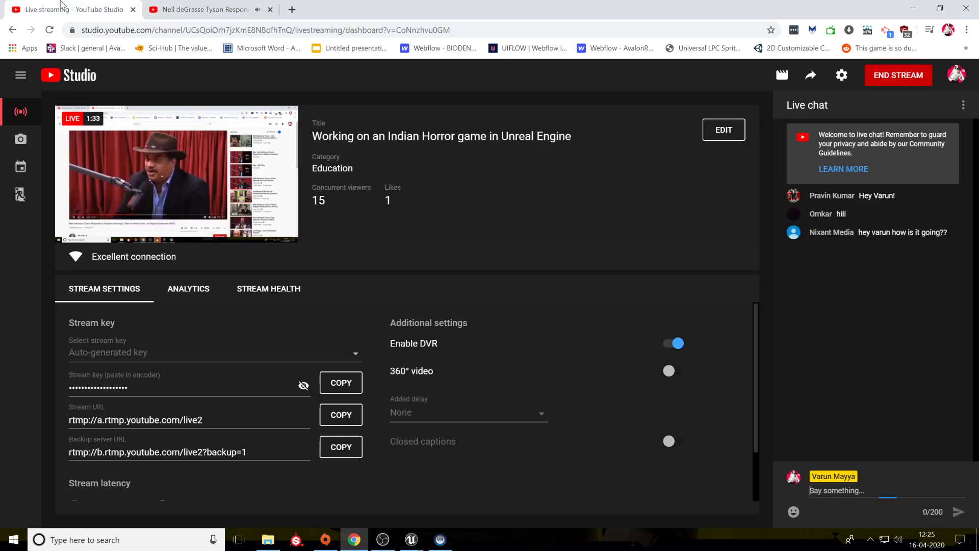
left_click(208, 6)
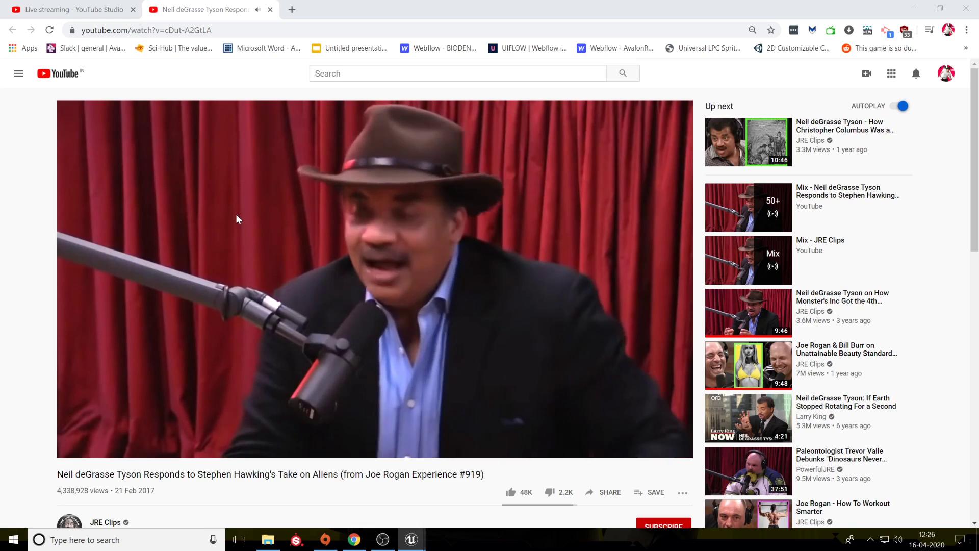
key("alt+Tab")
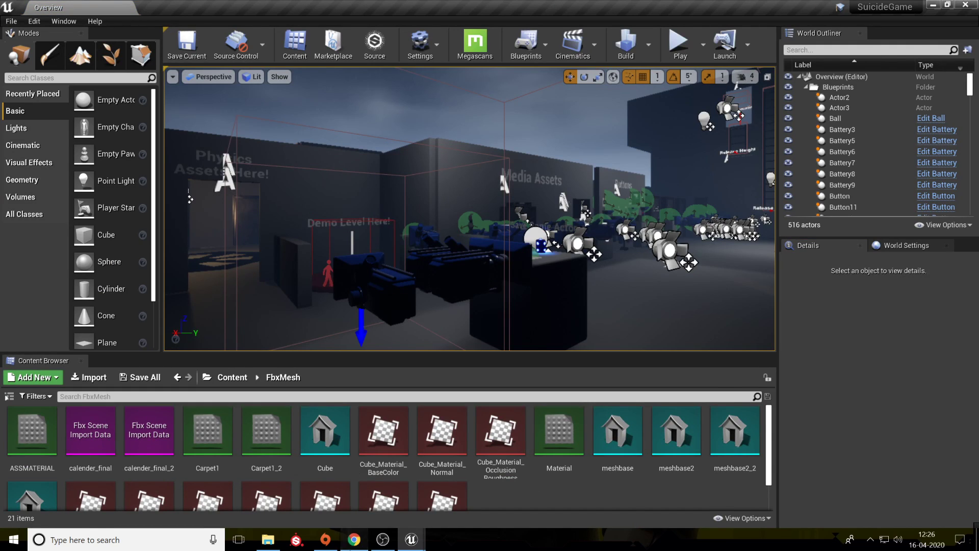
key("alt+Tab")
key("ctrl+Tab")
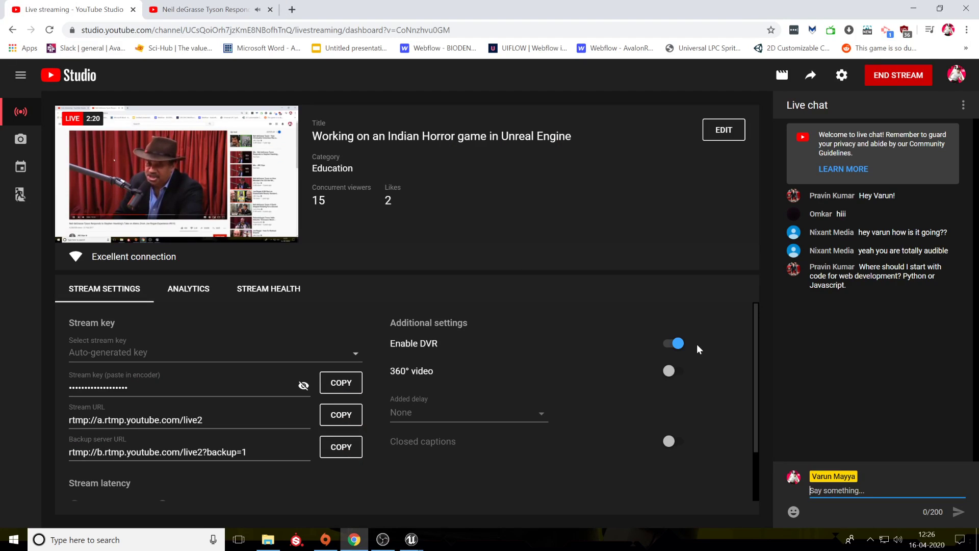
Switch to Unreal Editor and open the IndianApartment level from the Content folder.
mouse_move(416, 538)
left_click(428, 484)
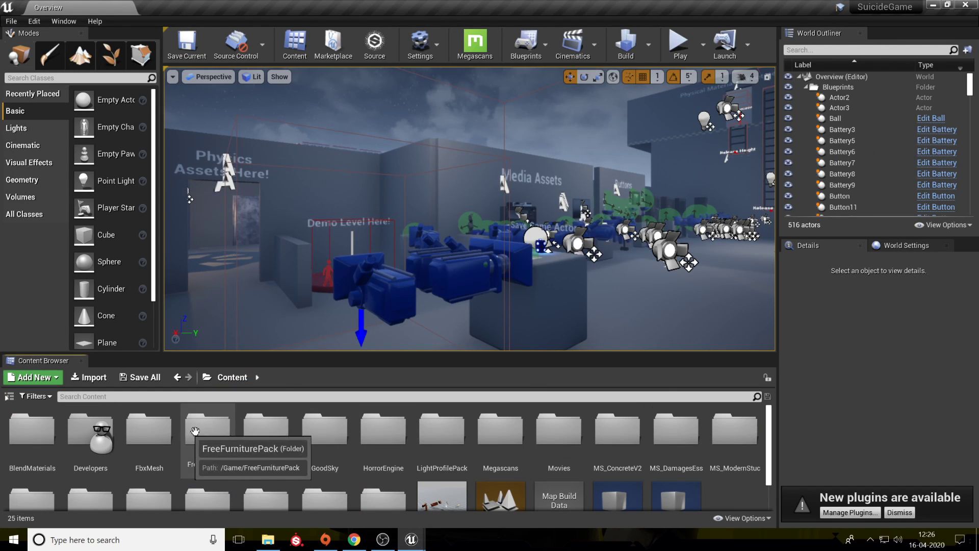
scroll(497, 444, "down", 1)
double_click(493, 485)
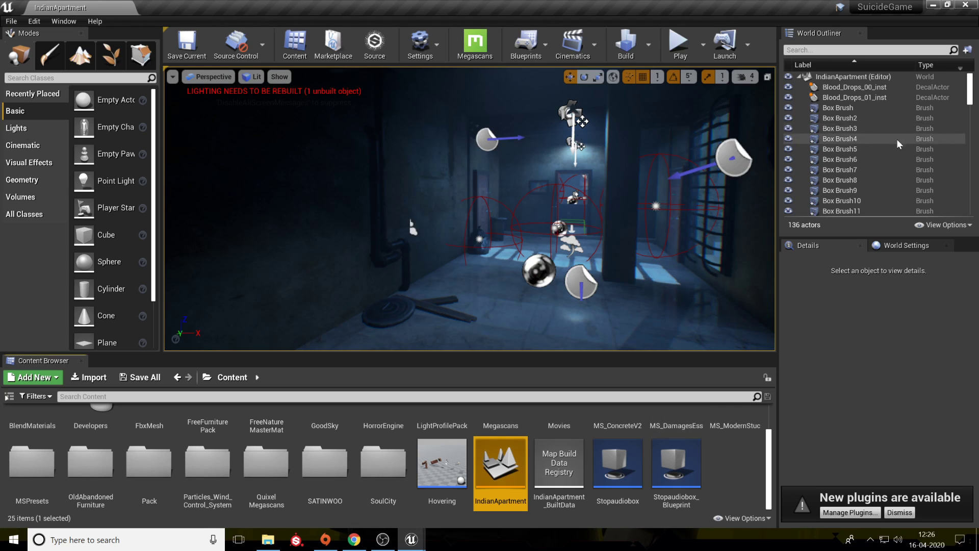
Play the level in the editor viewport and walk along the corridor, examining its barred windows and doors.
left_click(691, 45)
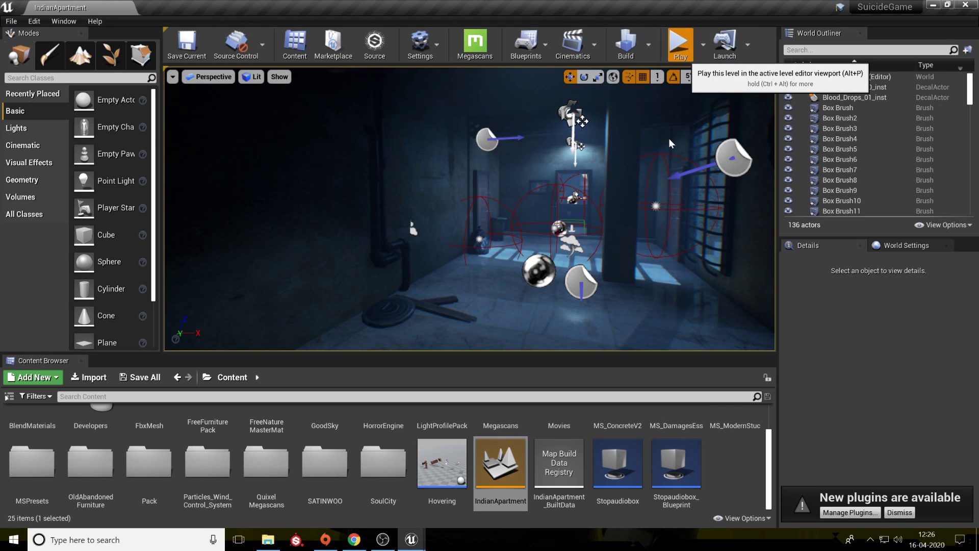
left_click(681, 207)
key("w")
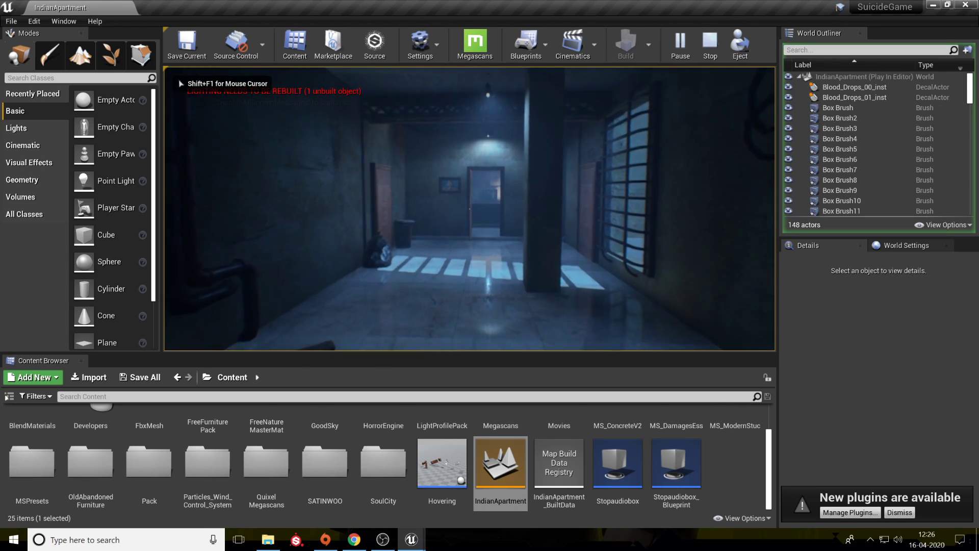
key("w")
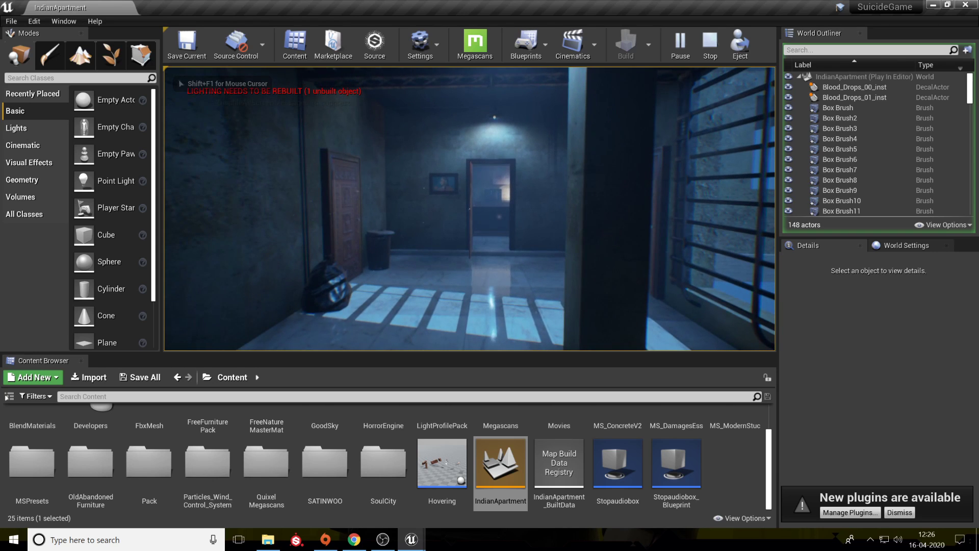
key("w")
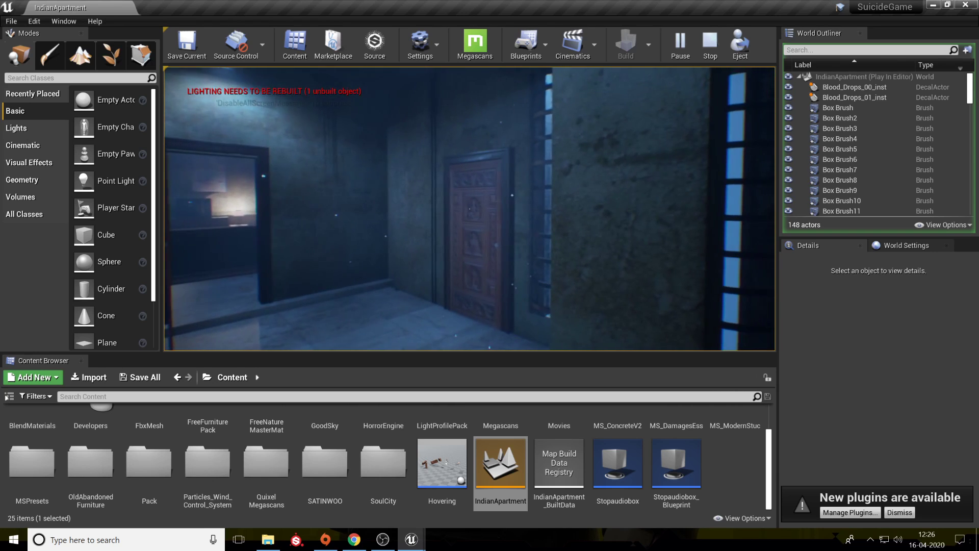
key("w")
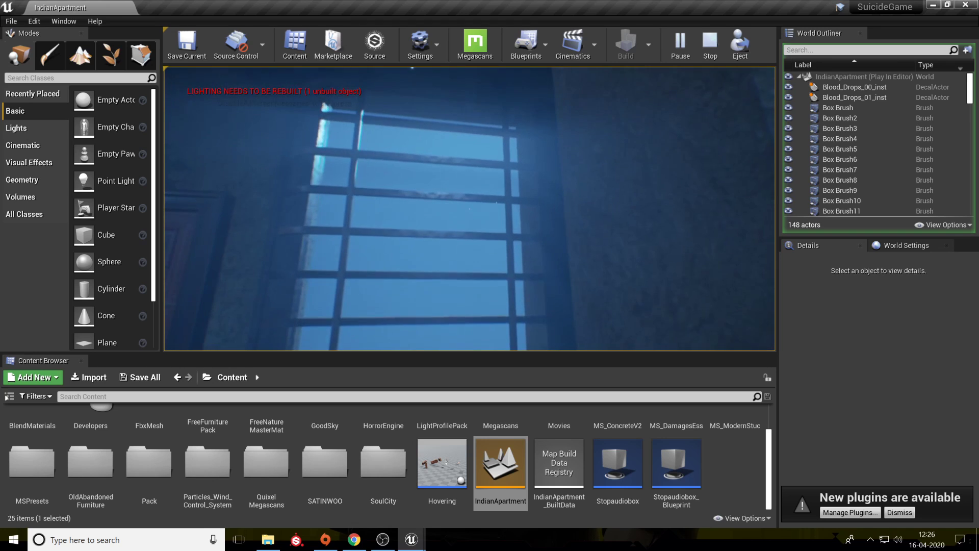
key("w")
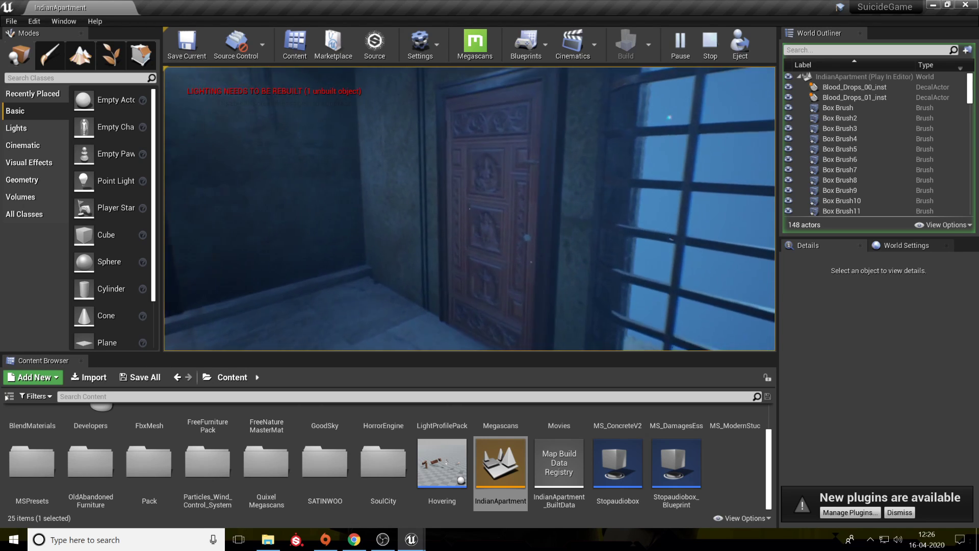
key("w")
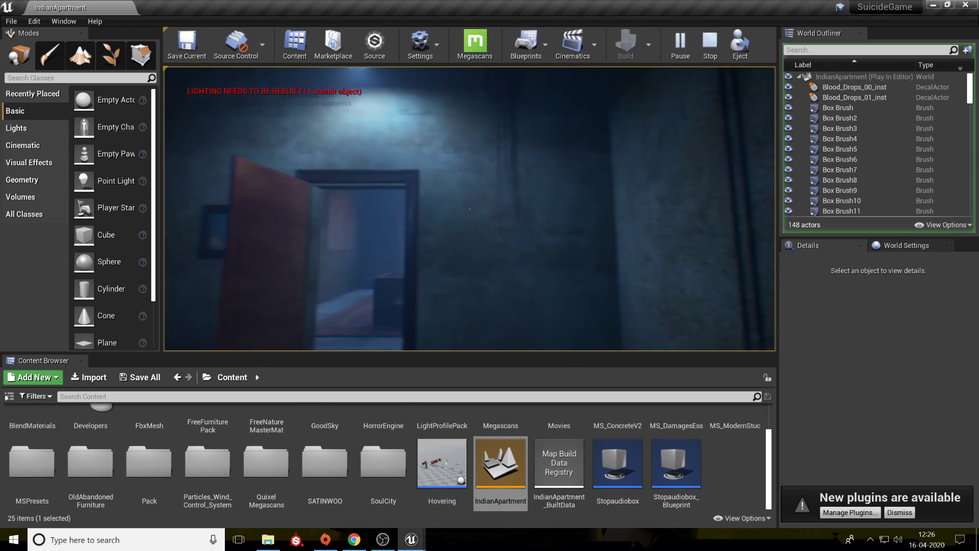
key("w")
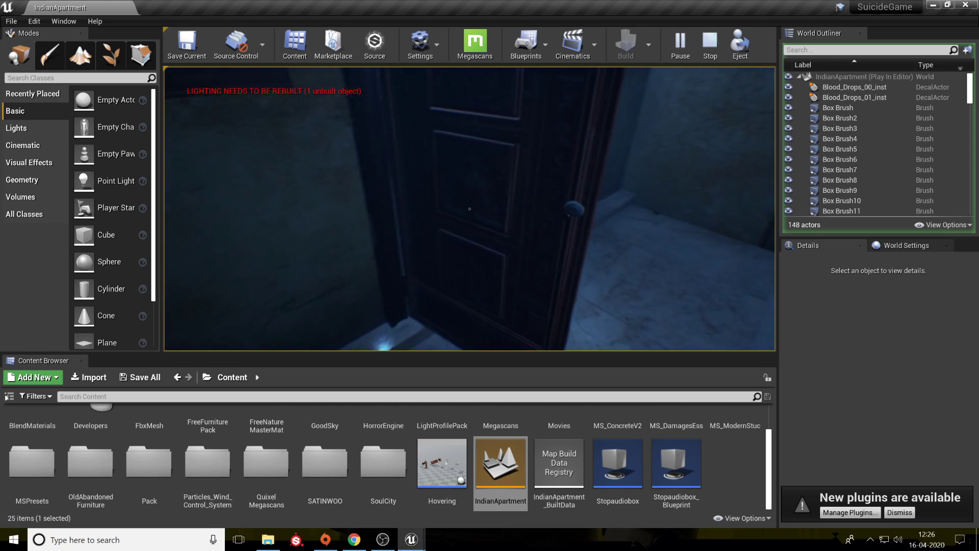
Walk through the doorway into the living room and examine the sofa, cabinets, television and coffee table.
key("w")
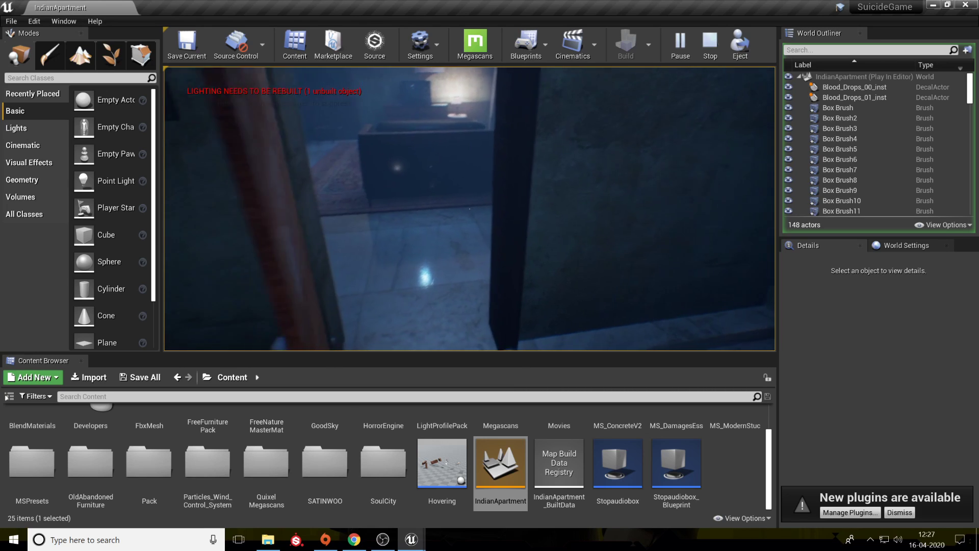
key("w")
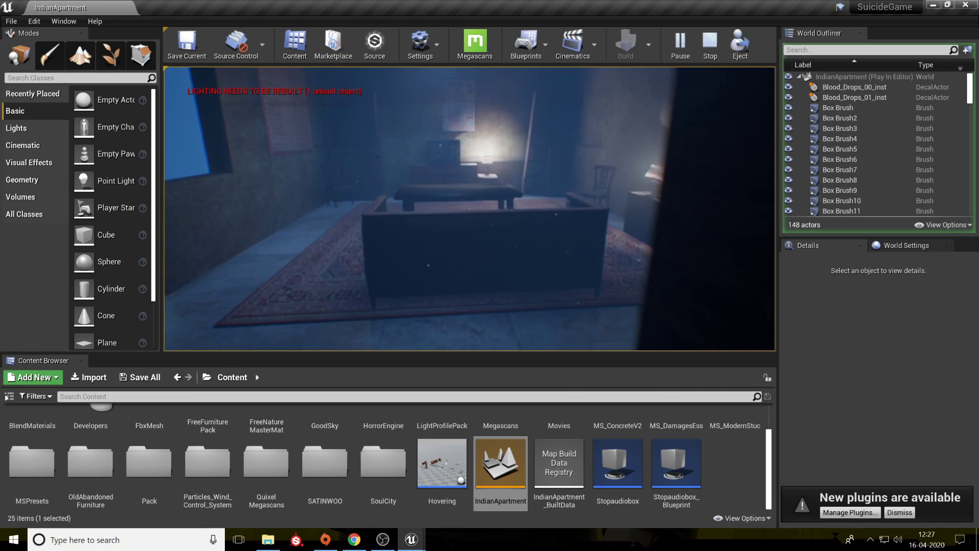
key("w")
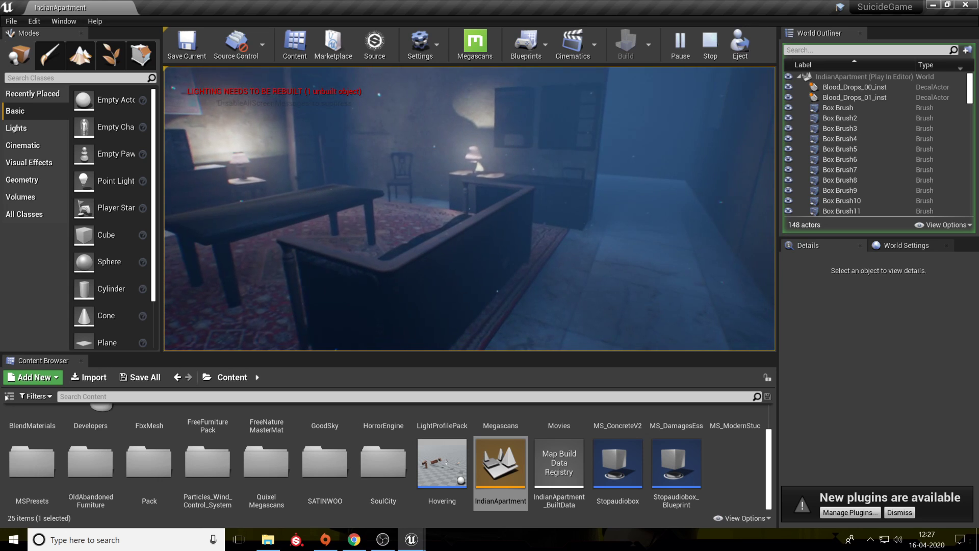
key("w")
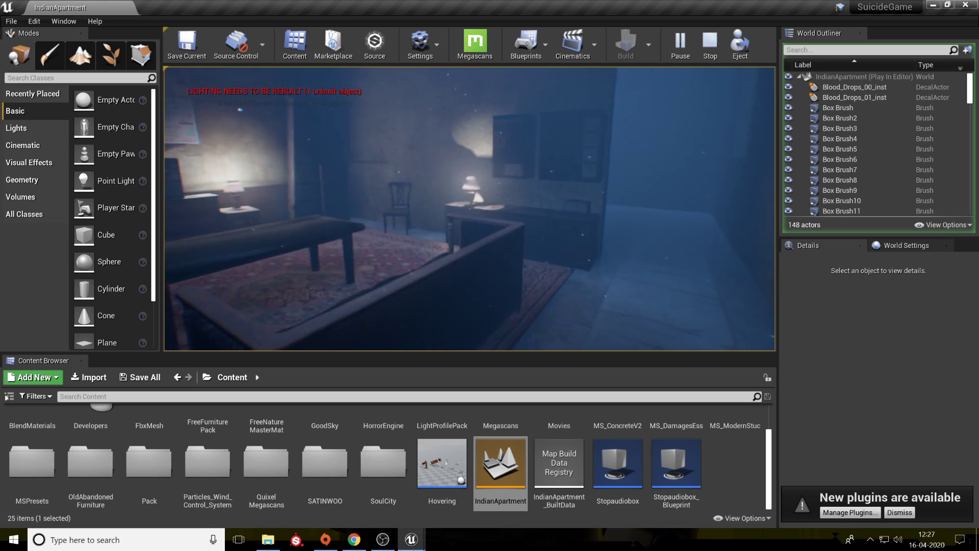
key("w")
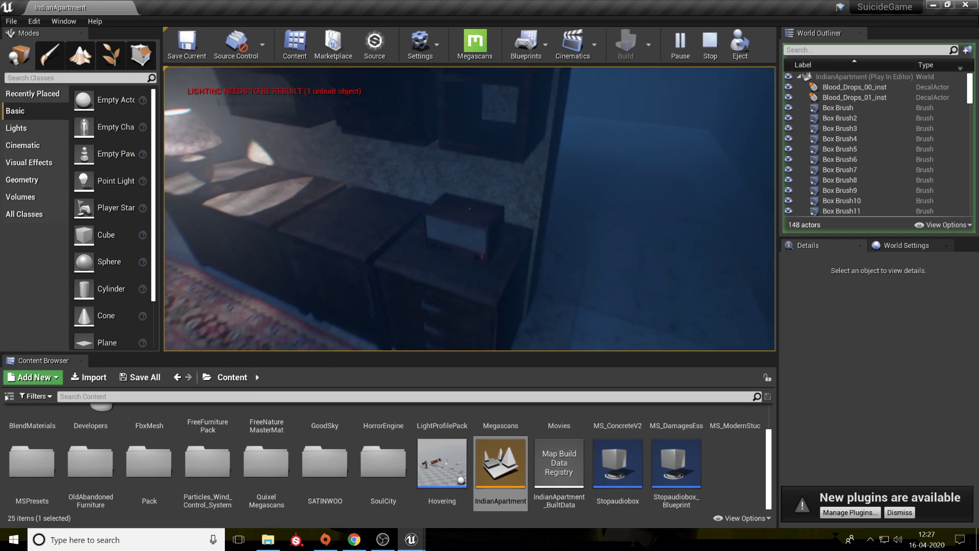
key("s")
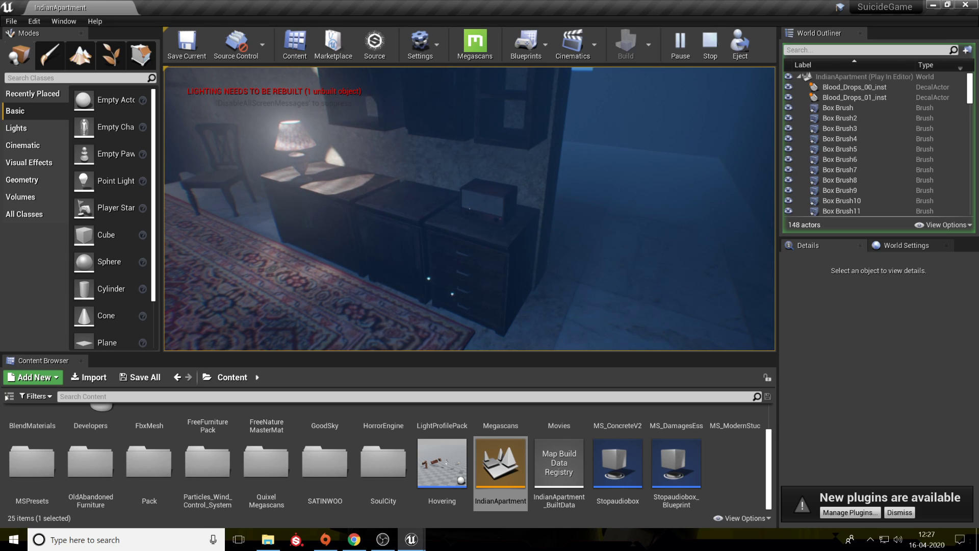
key("w")
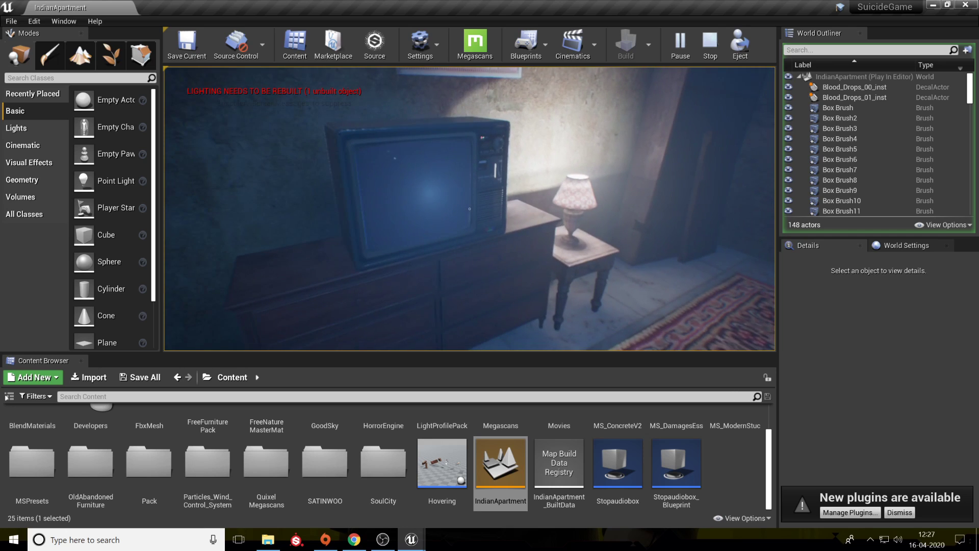
key("d")
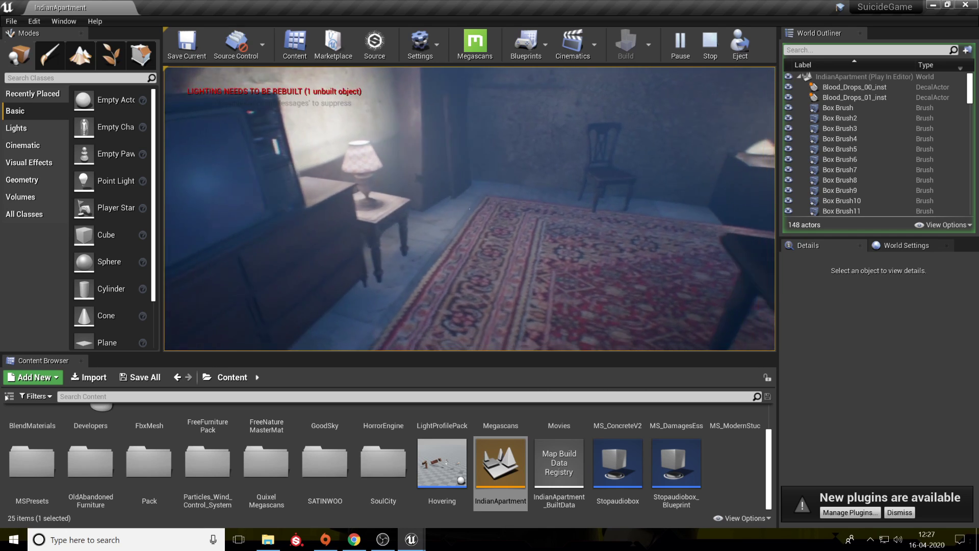
key("d")
key("s")
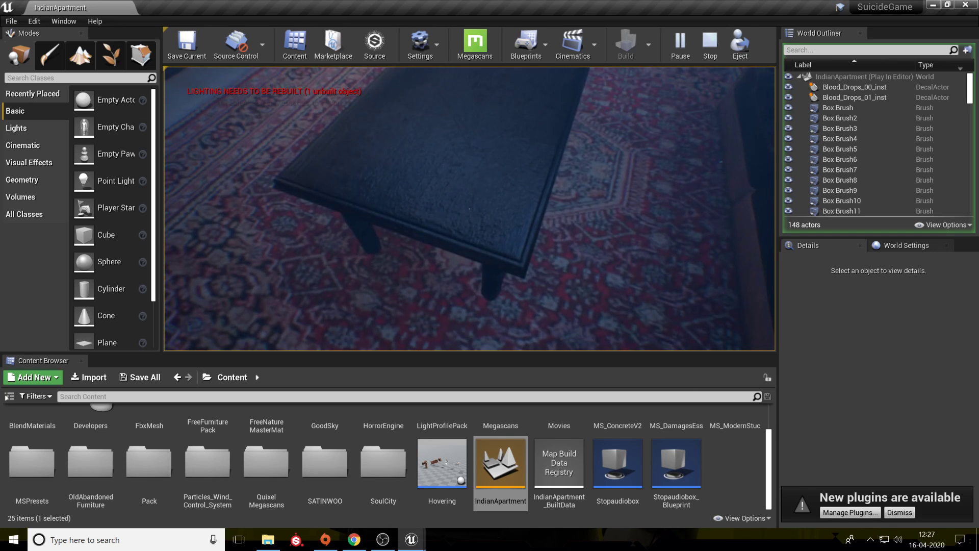
key("s")
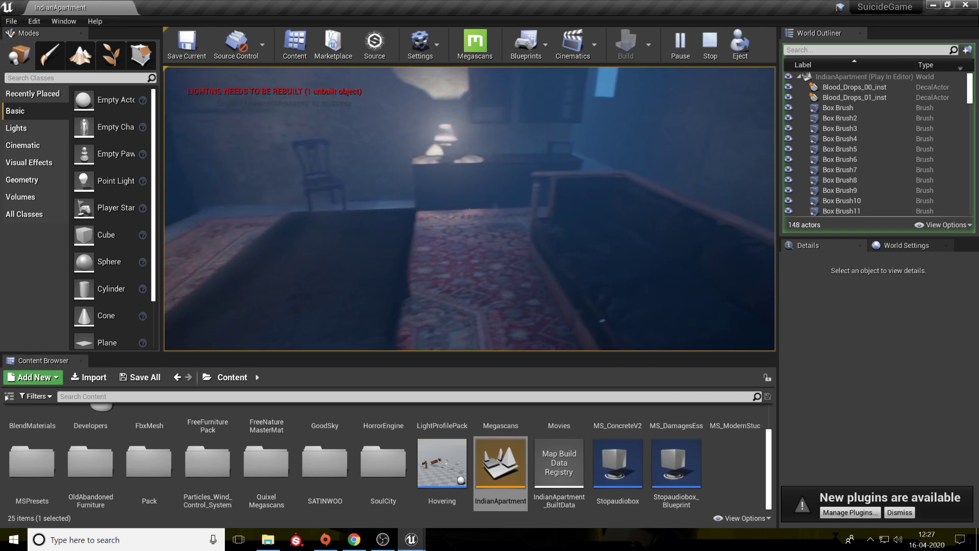
Walk past the living room cabinets into the dark adjoining area to examine the floating furniture.
key("w")
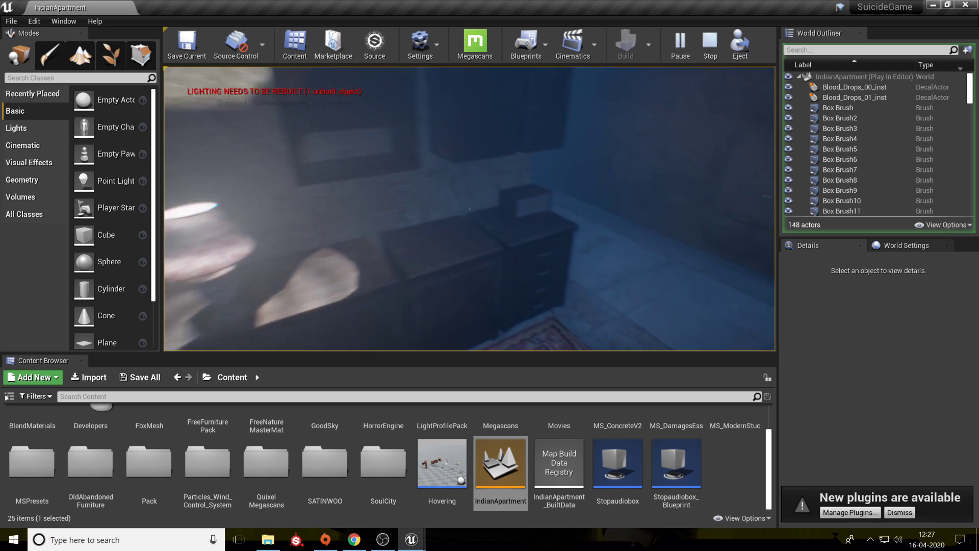
key("w")
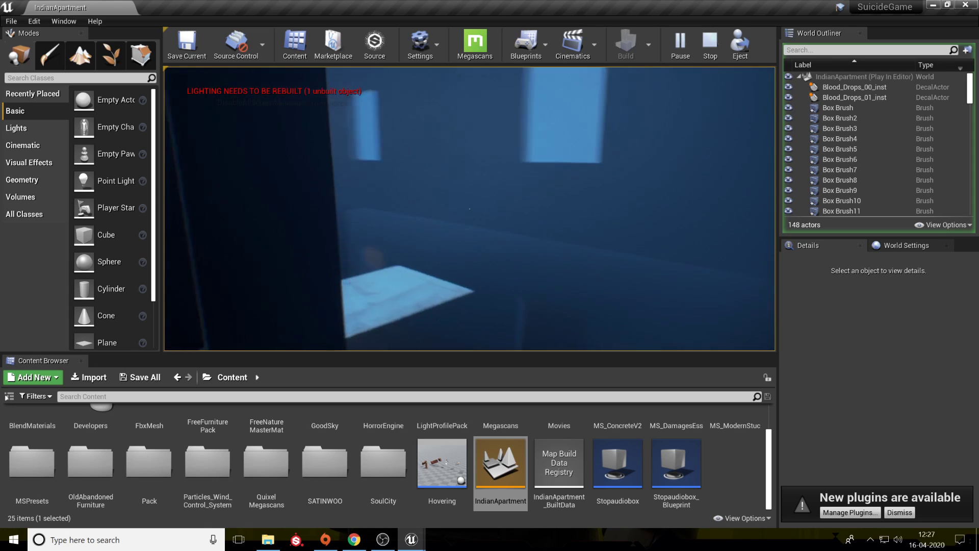
key("w")
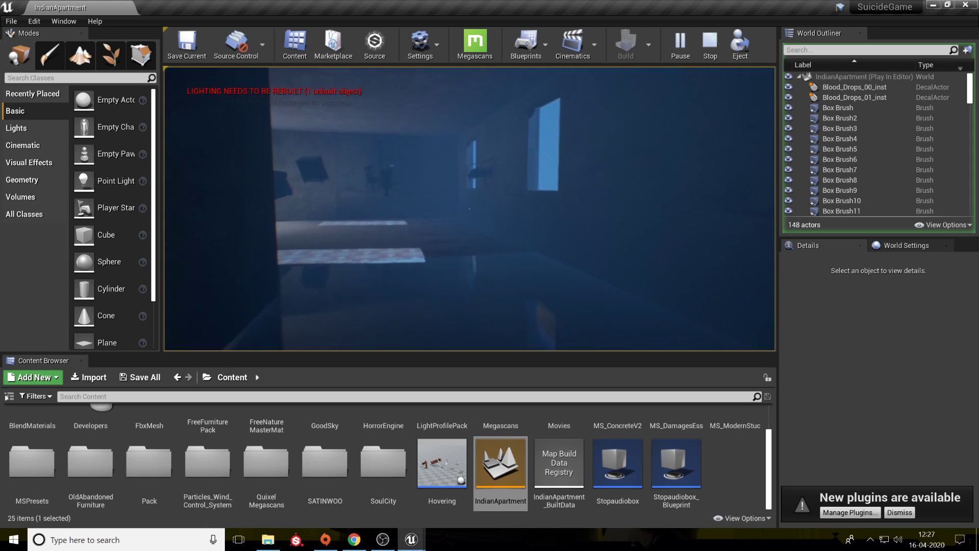
key("w")
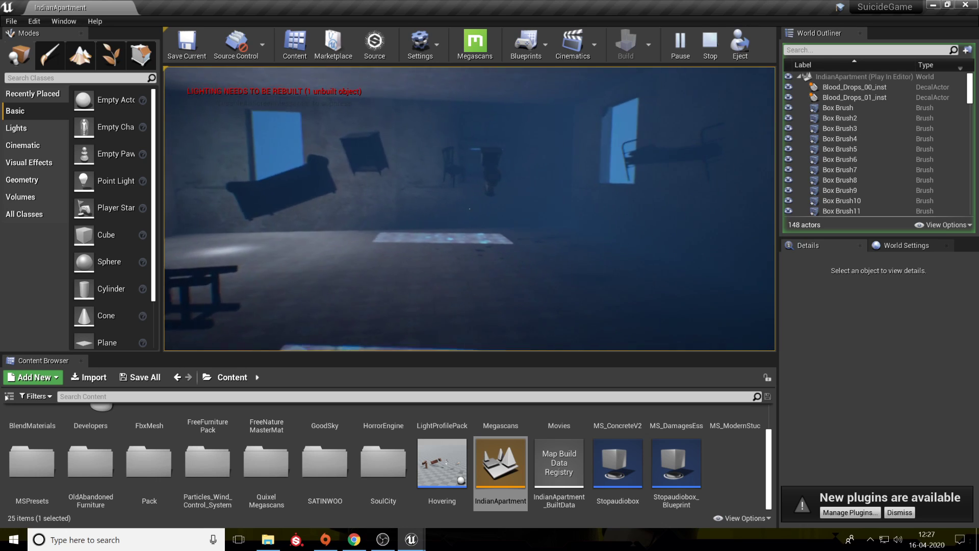
Walk around the dark room and examine the floating sofa, chairs and cabinets from different angles.
key("w")
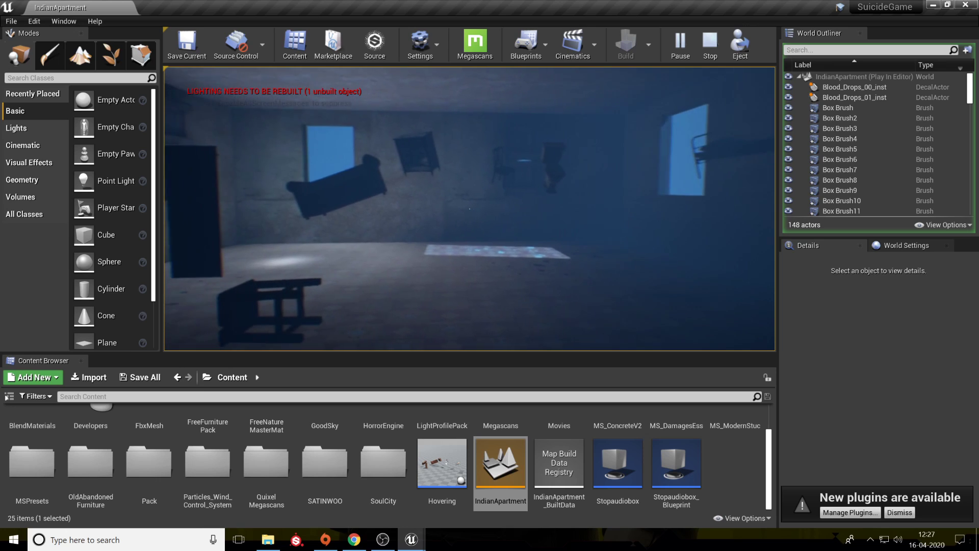
key("w")
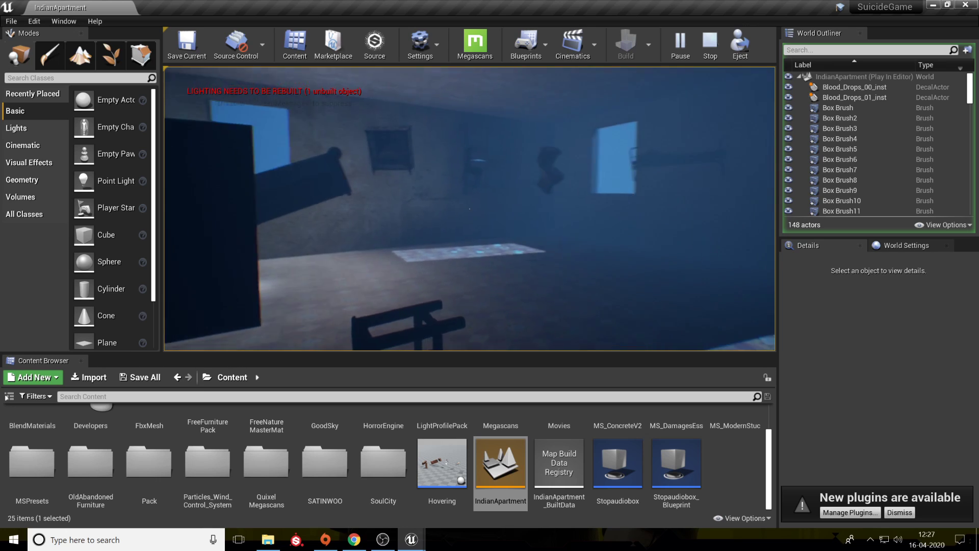
key("a")
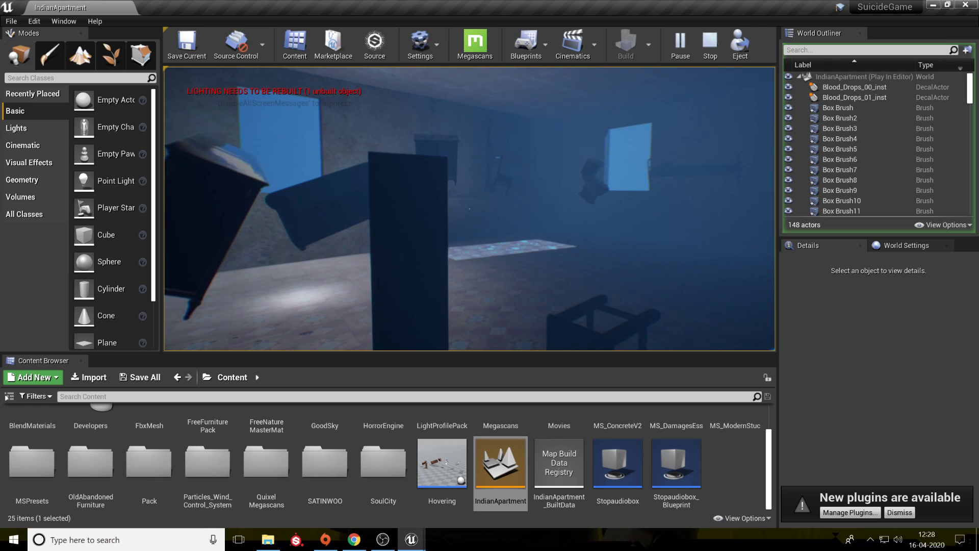
key("w")
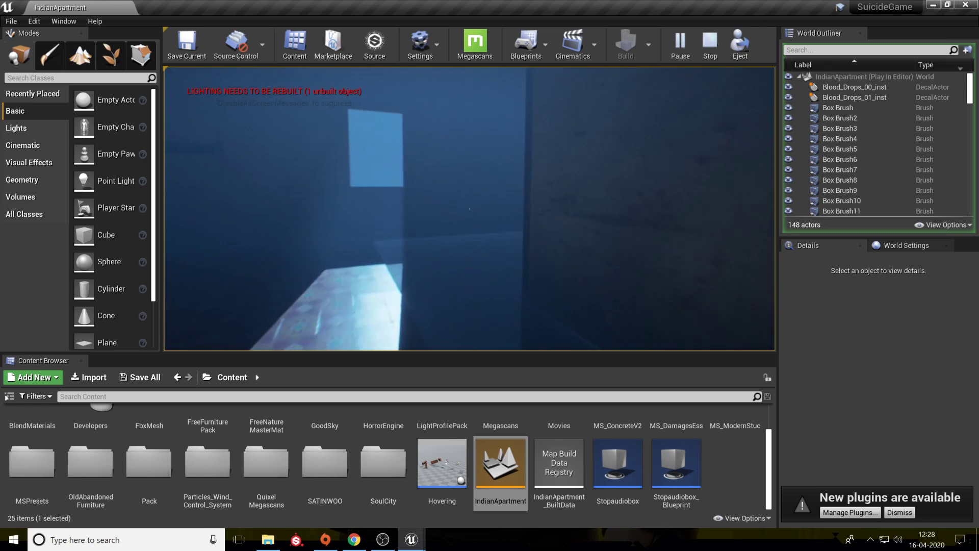
Walk back through the dark passage into the living room, stop the play session and dismiss the message log.
key("w")
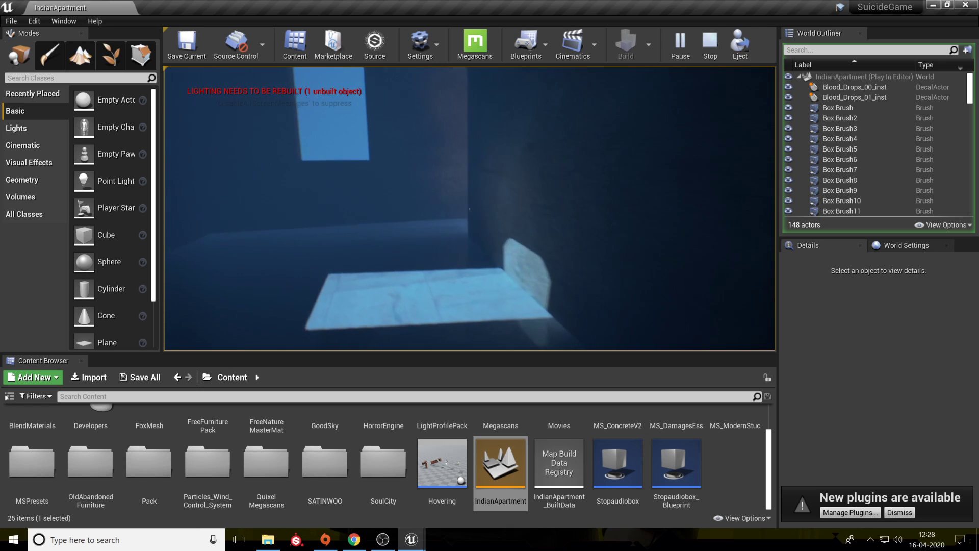
key("w")
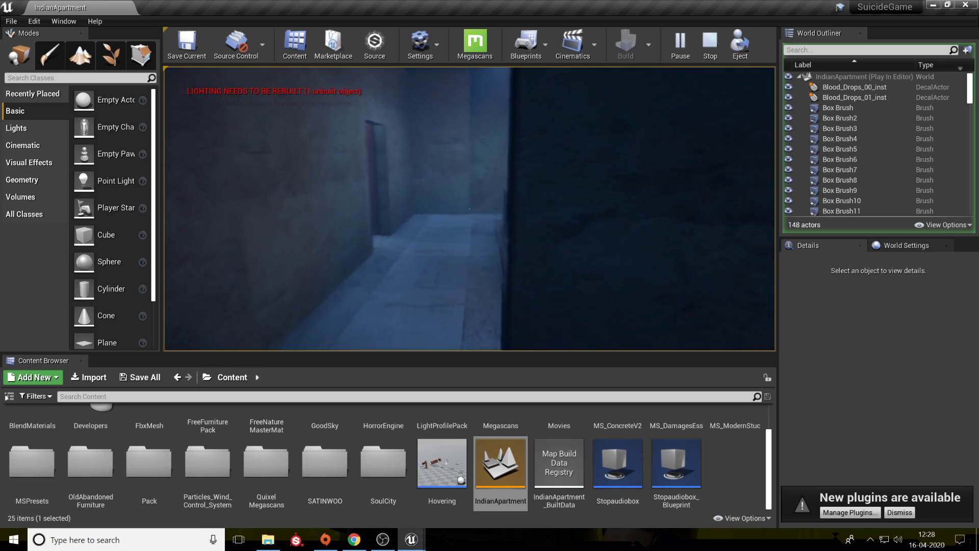
key("w")
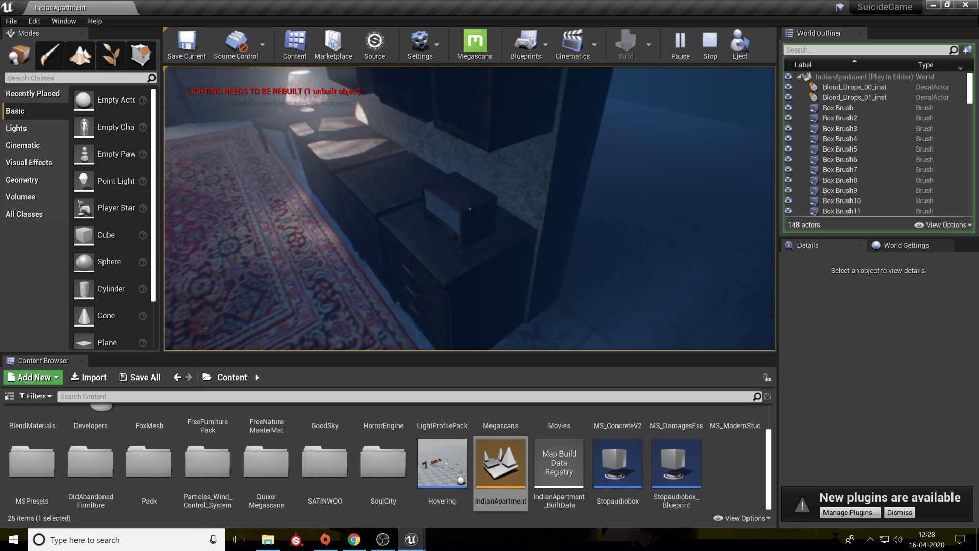
key("w")
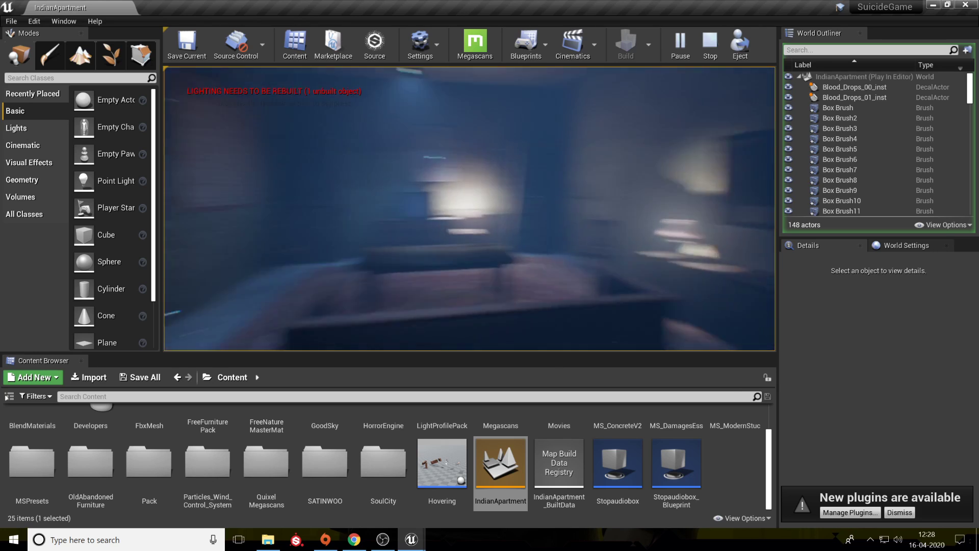
key("Escape")
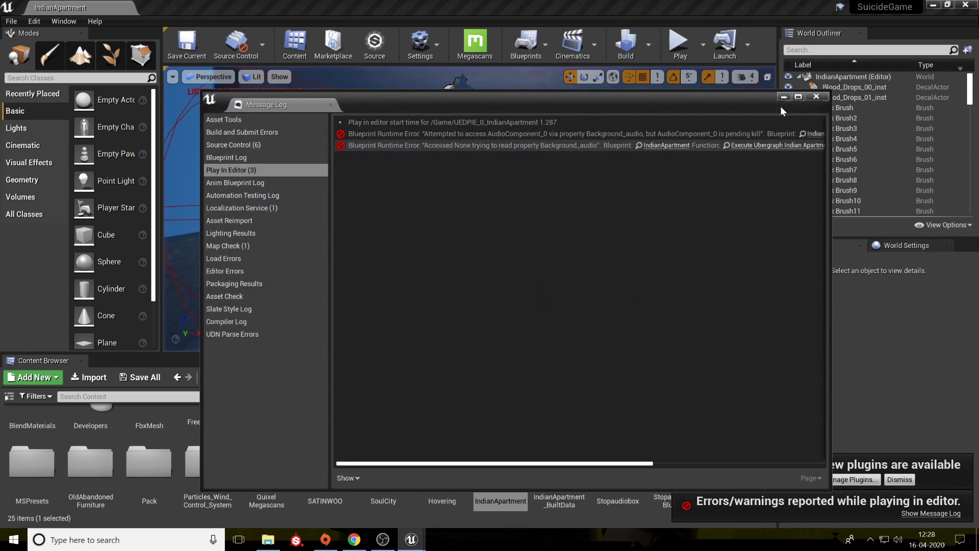
left_click(816, 96)
Switch to YouTube Studio in Chrome to read the stream's live chat, and return to Unreal Editor.
left_click(363, 541)
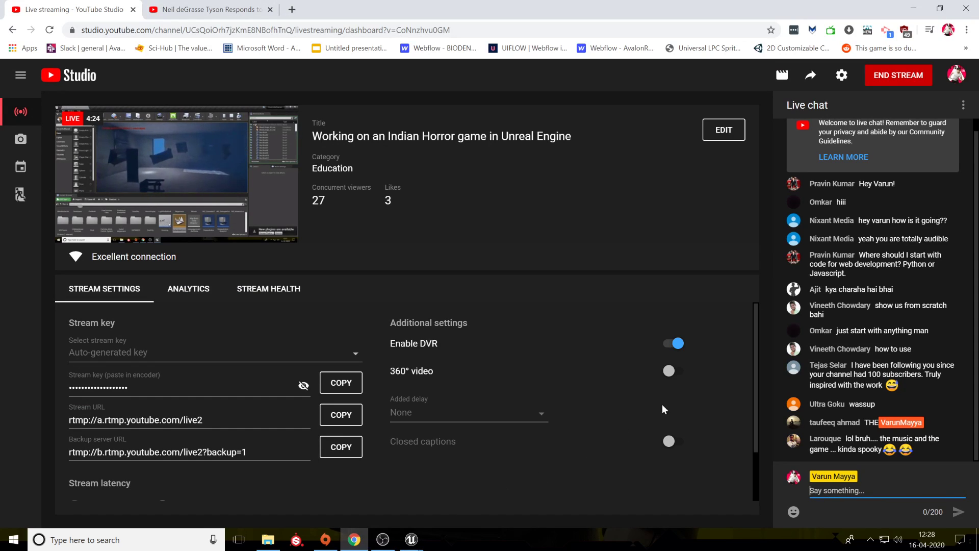
left_click(910, 393)
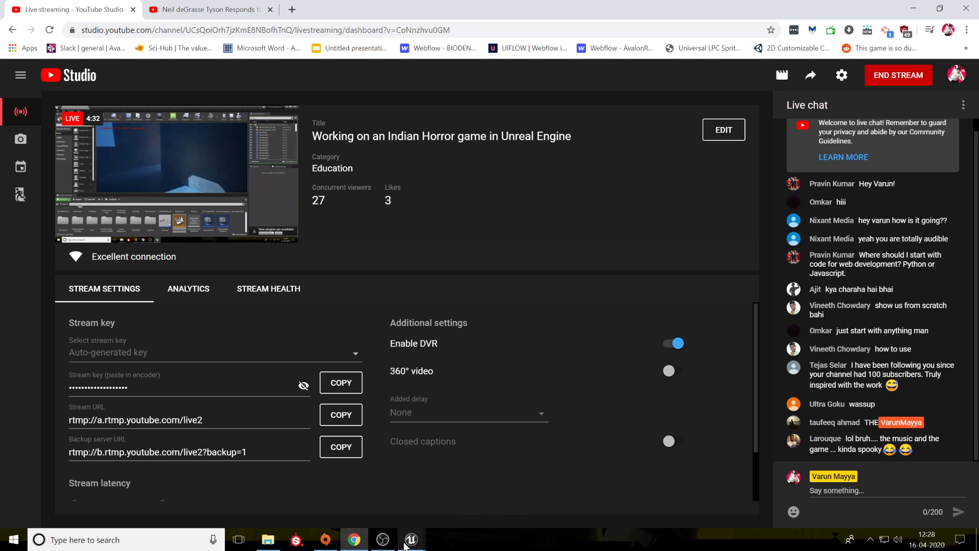
mouse_move(405, 547)
left_click(465, 501)
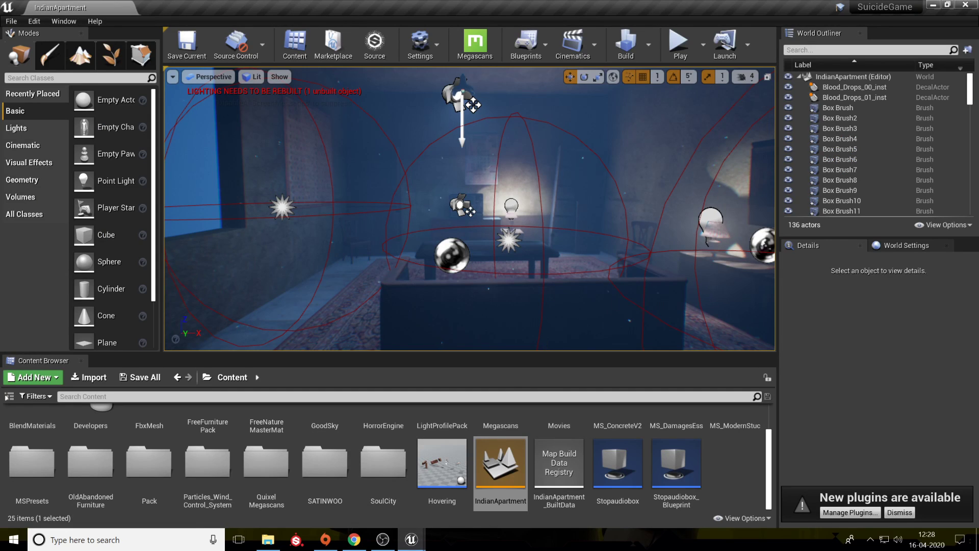
Examine the living room walls, the cabinets and the passage into the adjoining area in the editor viewport.
right_click(627, 342)
left_click(607, 229)
mouse_move(607, 229)
right_mouse_down()
mouse_move(755, 270)
mouse_move(750, 230)
mouse_move(709, 230)
mouse_move(719, 276)
mouse_move(730, 242)
right_mouse_up()
right_click_drag(416, 189, 398, 205)
mouse_move(672, 195)
right_mouse_down()
mouse_move(671, 171)
mouse_move(630, 171)
mouse_move(676, 188)
mouse_move(762, 157)
right_mouse_up()
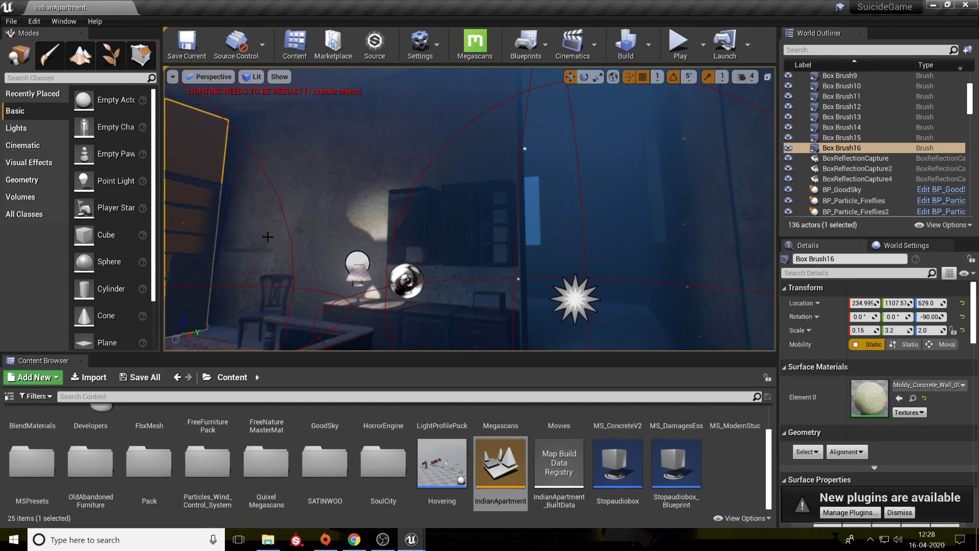
right_click_drag(302, 243, 344, 245)
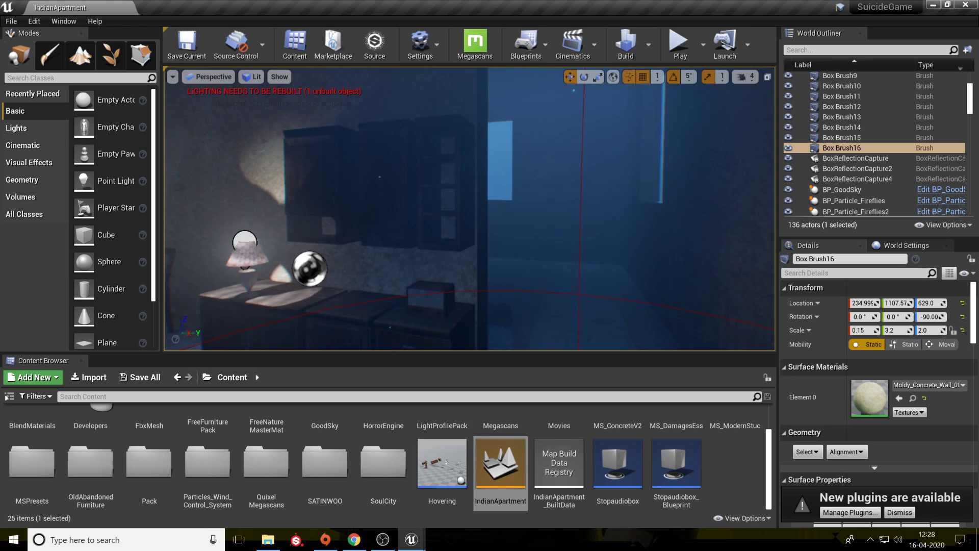
right_click(452, 300)
left_click(582, 220)
right_click_drag(581, 220, 489, 219)
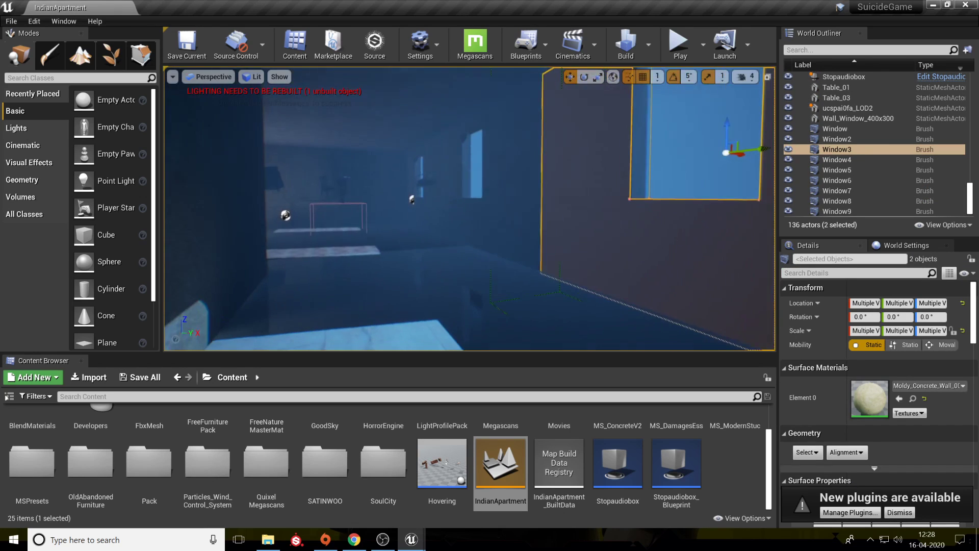
right_click_drag(400, 295, 487, 270)
left_click(367, 263)
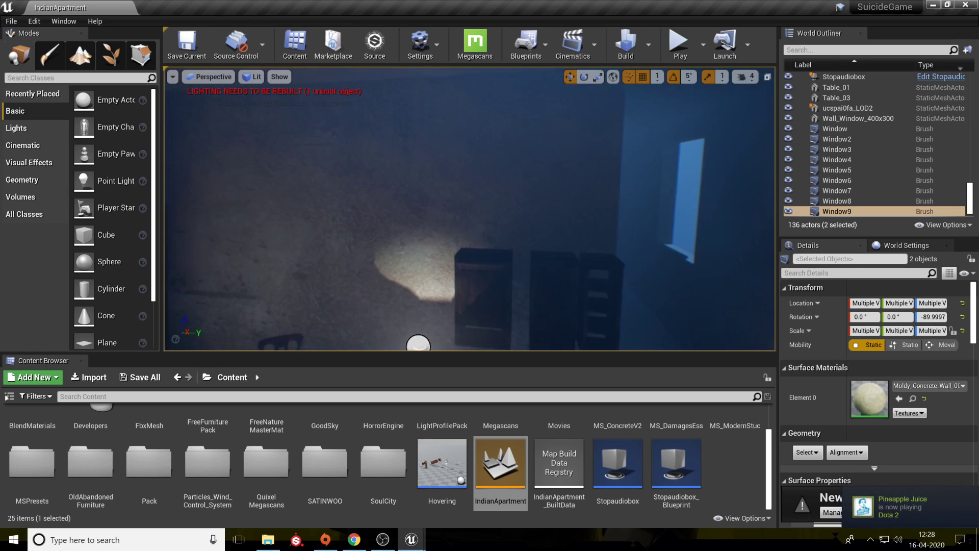
Add a Box geometry brush at the living room wall between the chair and the cabinets.
left_click(246, 171)
mouse_move(245, 171)
right_mouse_down()
mouse_move(176, 173)
mouse_move(240, 177)
mouse_move(222, 180)
right_mouse_up()
type("box")
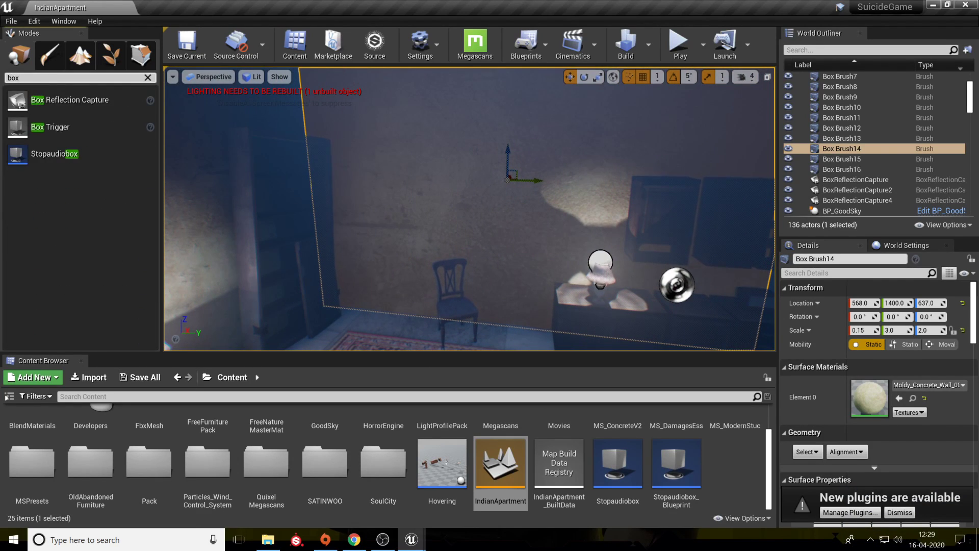
left_click(148, 78)
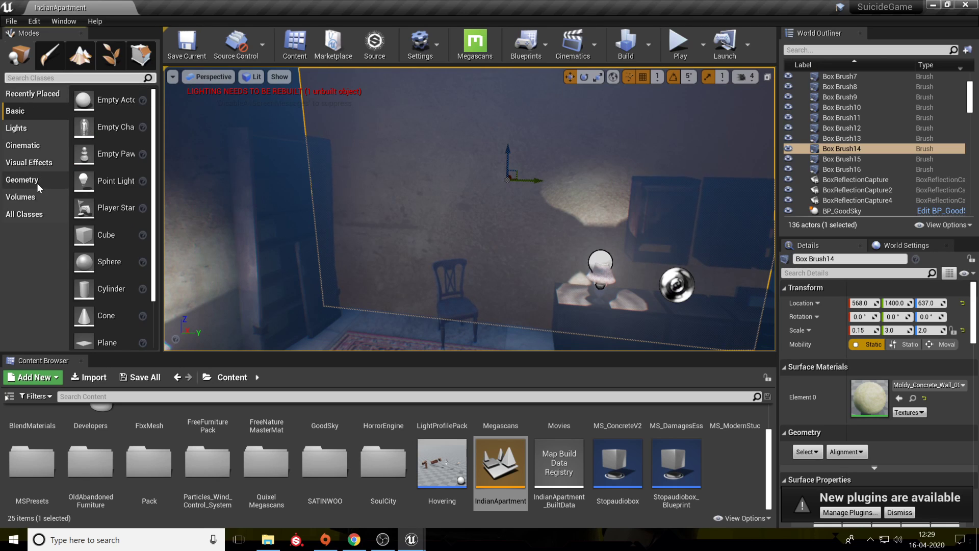
left_click(22, 180)
mouse_move(101, 100)
left_mouse_down()
mouse_move(173, 148)
mouse_move(468, 246)
mouse_move(508, 231)
left_mouse_up()
mouse_move(508, 231)
right_mouse_down()
mouse_move(449, 231)
mouse_move(508, 231)
right_mouse_up()
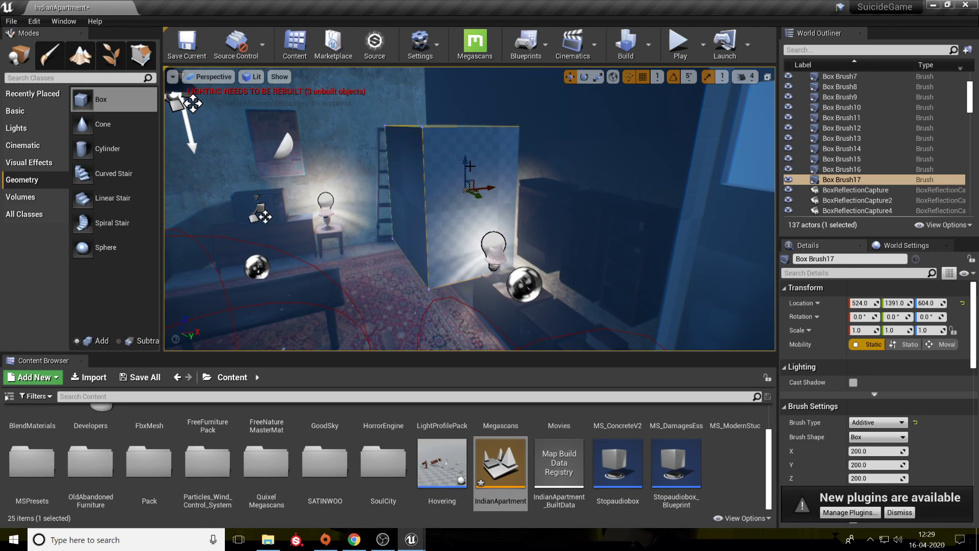
Lower the new box brush in the living room wall to a Z location of 555.
mouse_move(463, 187)
right_mouse_down()
mouse_move(495, 204)
mouse_move(668, 207)
mouse_move(684, 176)
right_mouse_up()
left_click_drag(481, 174, 481, 177)
mouse_move(481, 177)
right_mouse_down()
mouse_move(421, 178)
mouse_move(423, 194)
mouse_move(474, 194)
mouse_move(339, 195)
right_mouse_up()
mouse_move(688, 269)
right_mouse_down()
mouse_move(697, 268)
mouse_move(689, 270)
right_mouse_up()
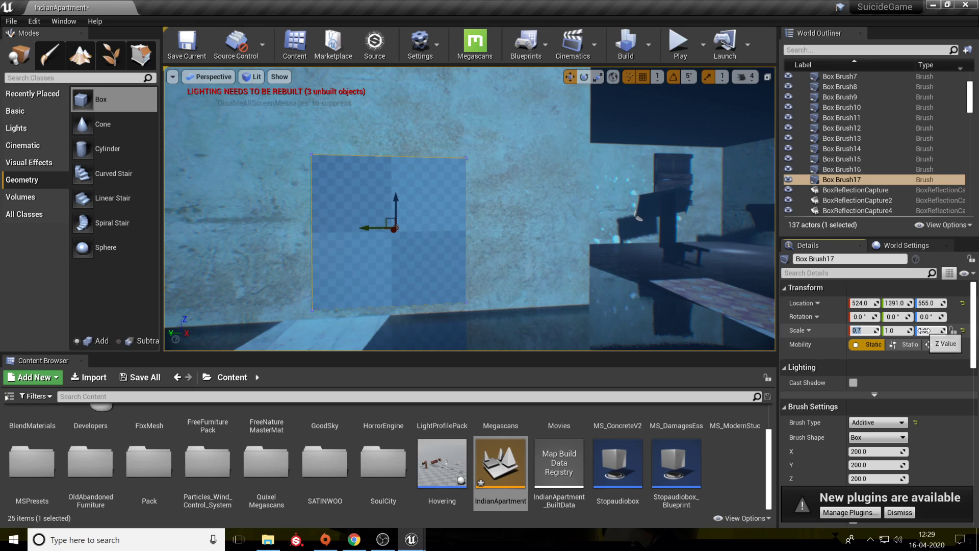
Undo the last scaling of the box brush and set its Y scale to 0.7.
key("ctrl+z")
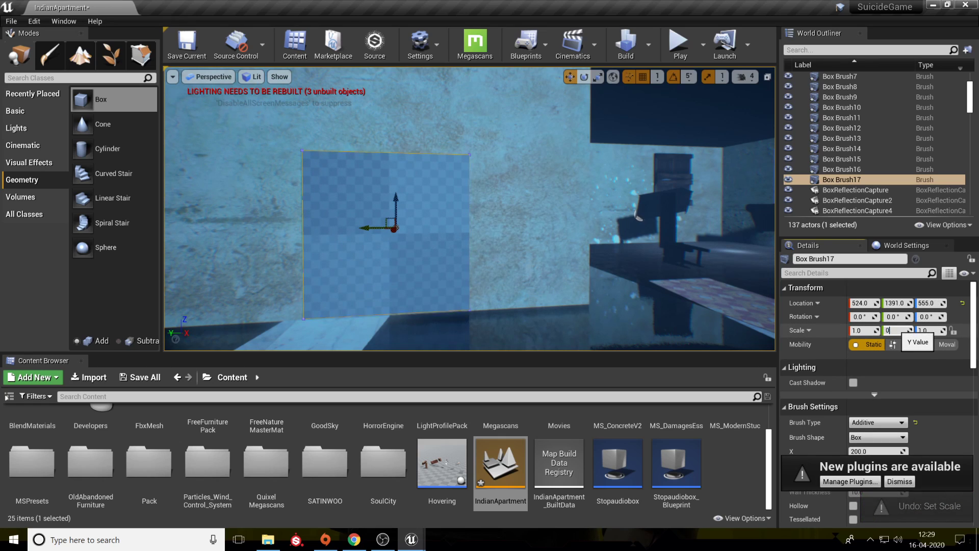
key("Return")
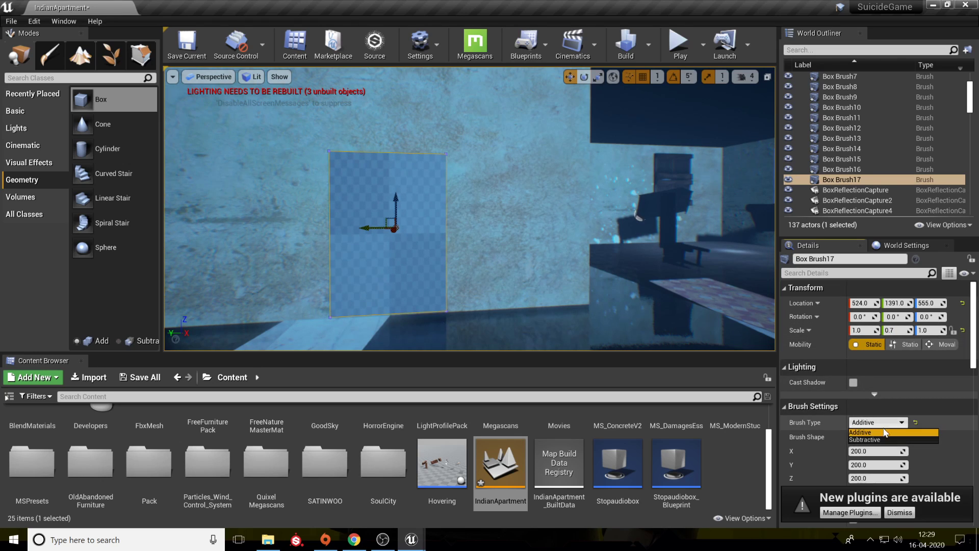
Change the box brush's type to Subtractive to cut a doorway through the wall.
left_click(881, 440)
left_click(681, 283)
mouse_move(681, 283)
right_mouse_down()
mouse_move(544, 100)
mouse_move(544, 119)
right_mouse_up()
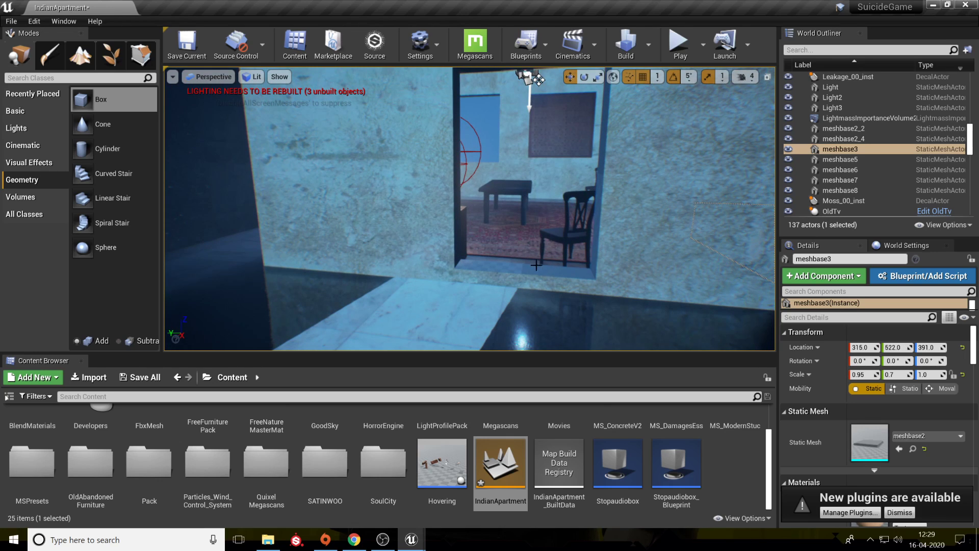
Lower the subtractive doorway brush to a Z location of 537 and check the opening from inside the living room.
left_click(538, 240)
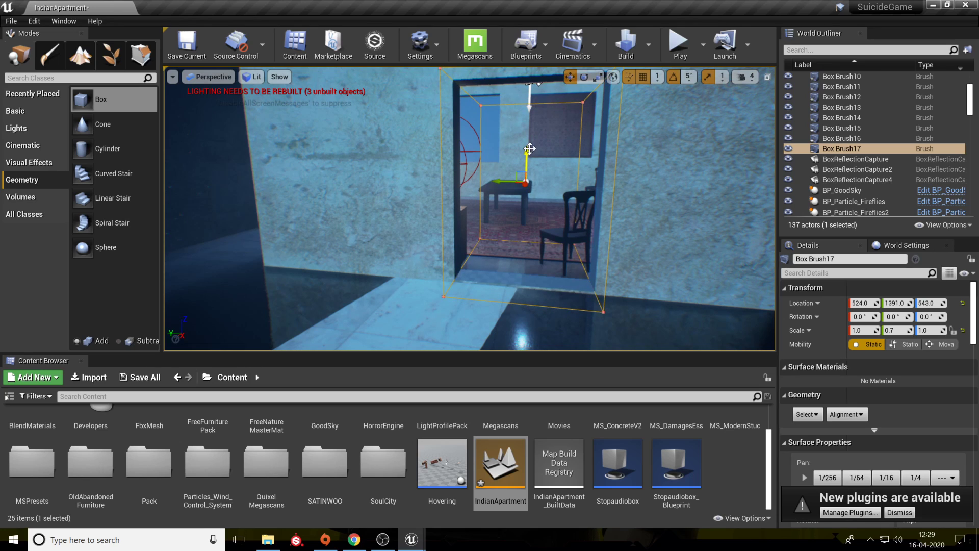
left_click(529, 150)
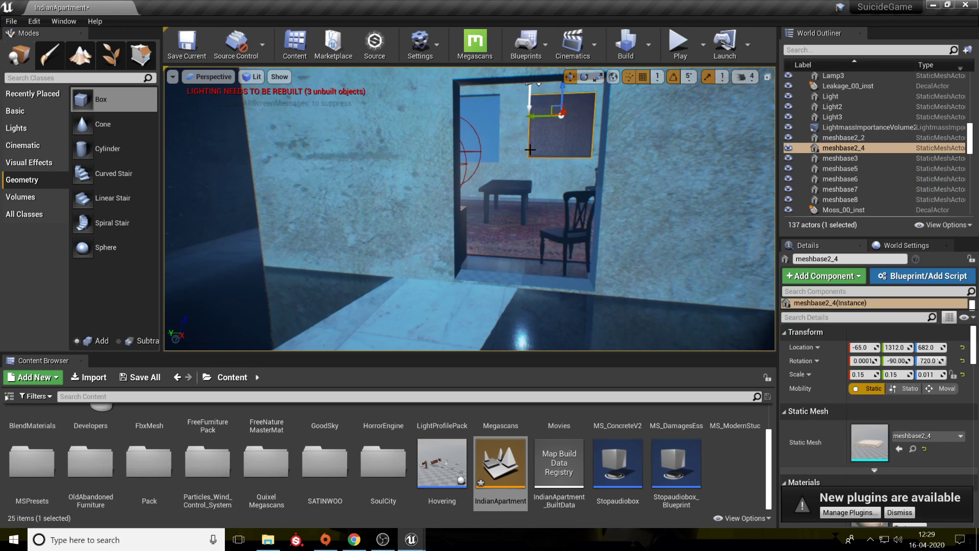
left_click(575, 250)
left_click(531, 269)
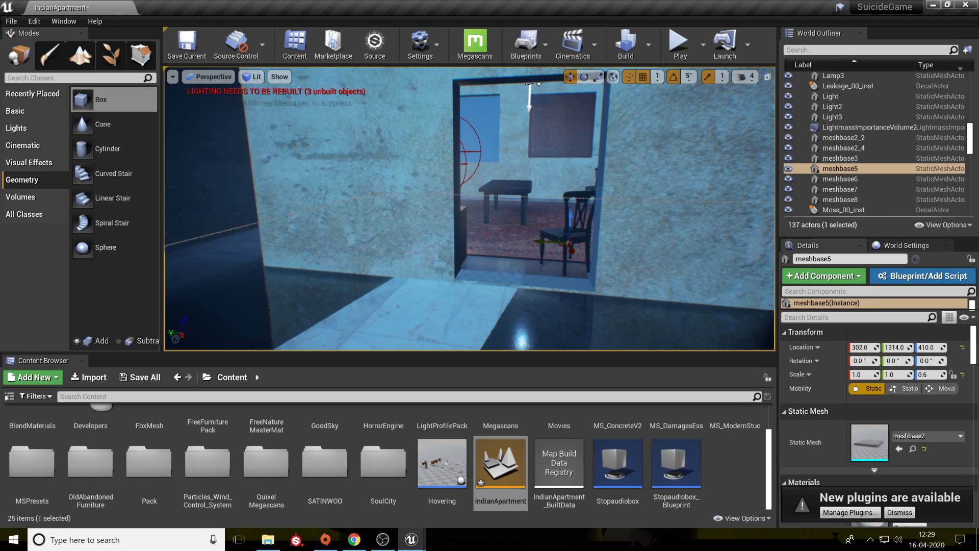
right_click_drag(616, 188, 641, 159)
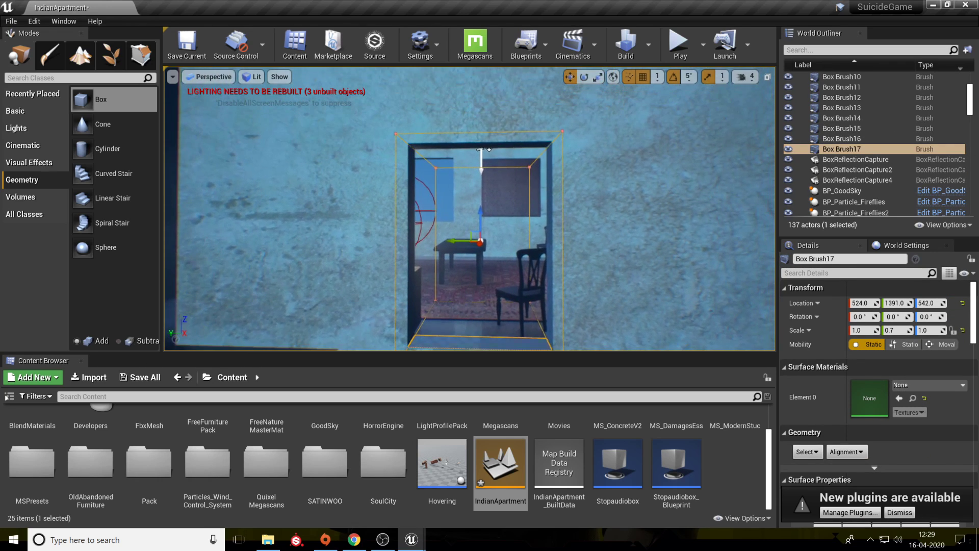
left_click_drag(481, 221, 480, 225)
mouse_move(481, 226)
right_mouse_down()
mouse_move(478, 305)
mouse_move(474, 224)
mouse_move(286, 231)
right_mouse_up()
key("w")
key("s")
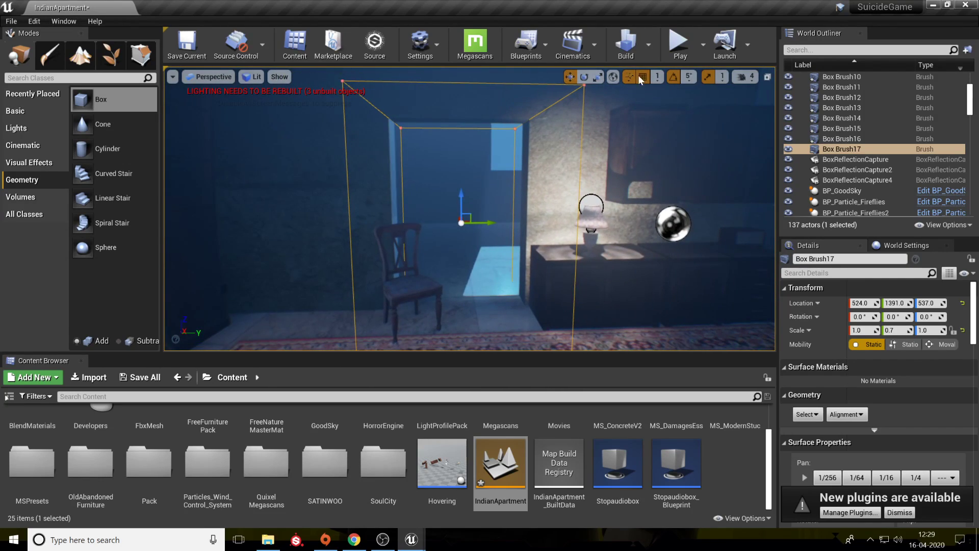
Play the level and walk into the living room to examine the new doorway beside the cabinets.
left_click(679, 43)
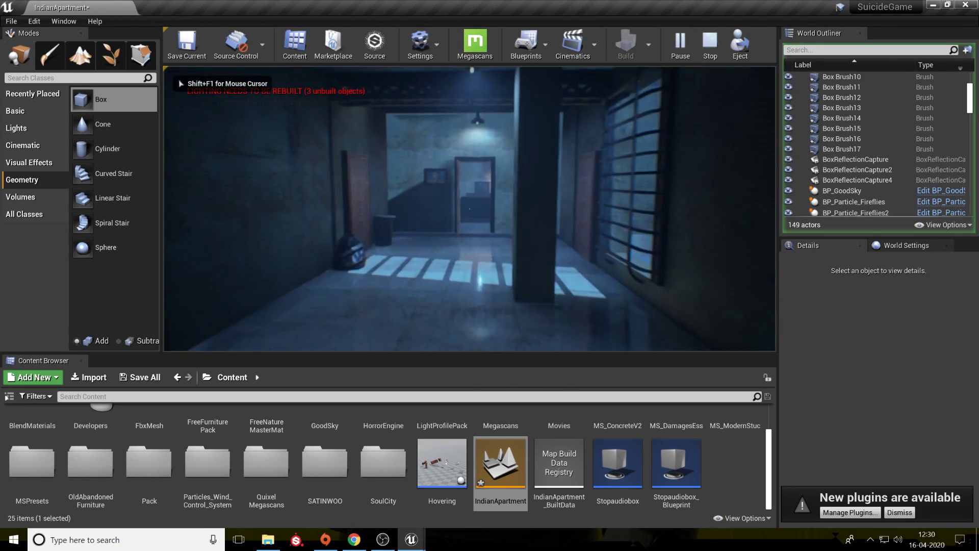
key("w")
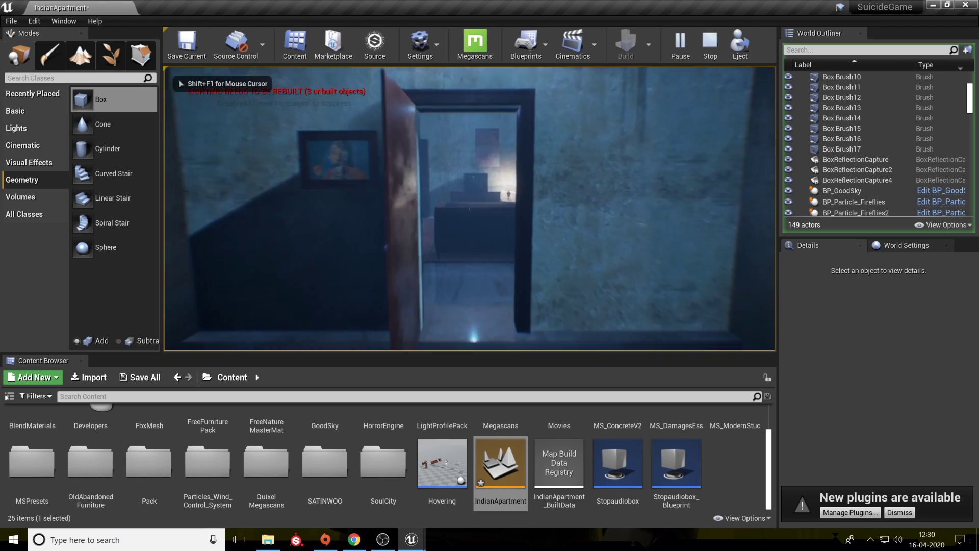
key("w")
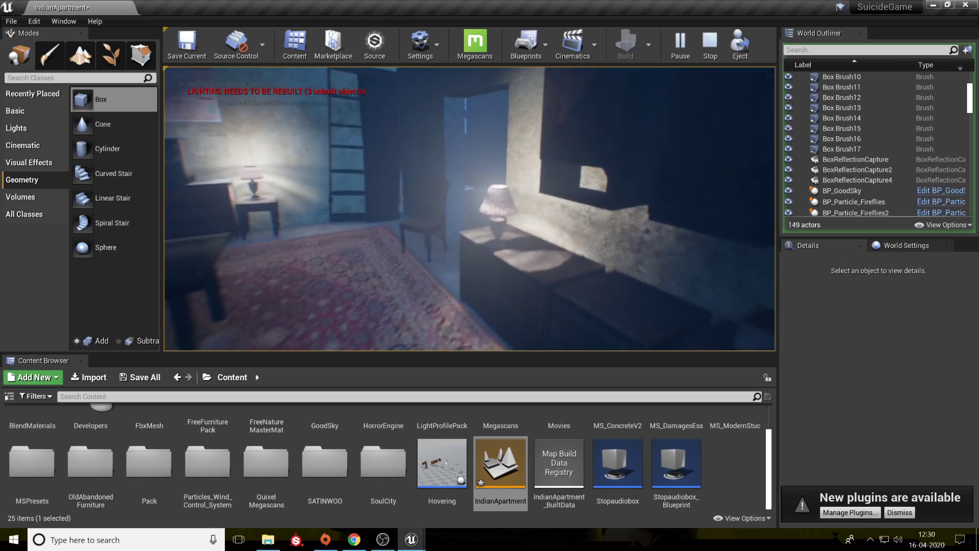
key("w")
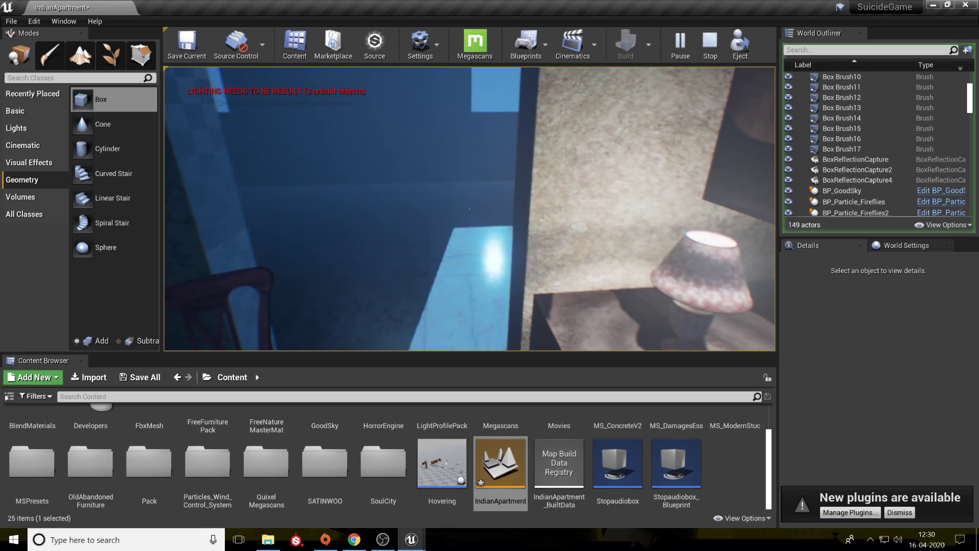
key("s")
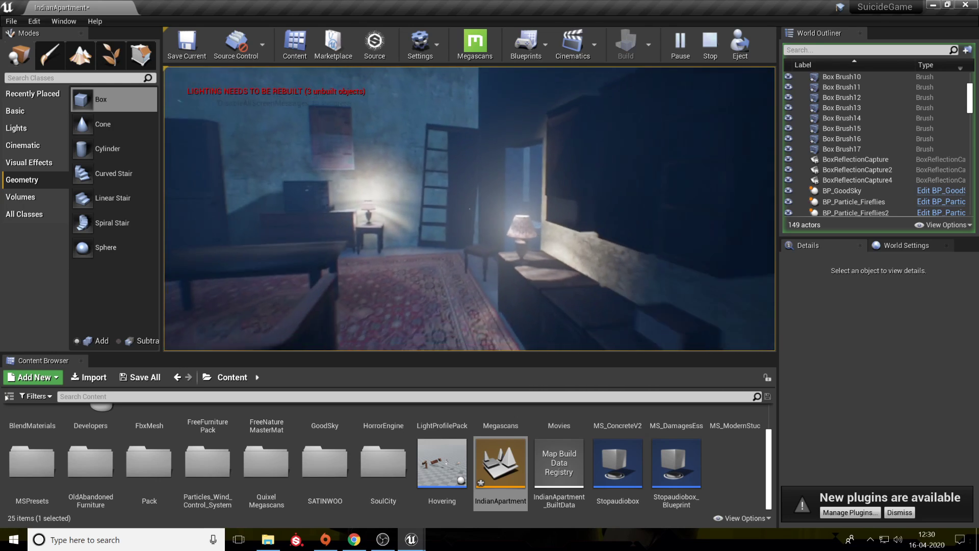
key("s")
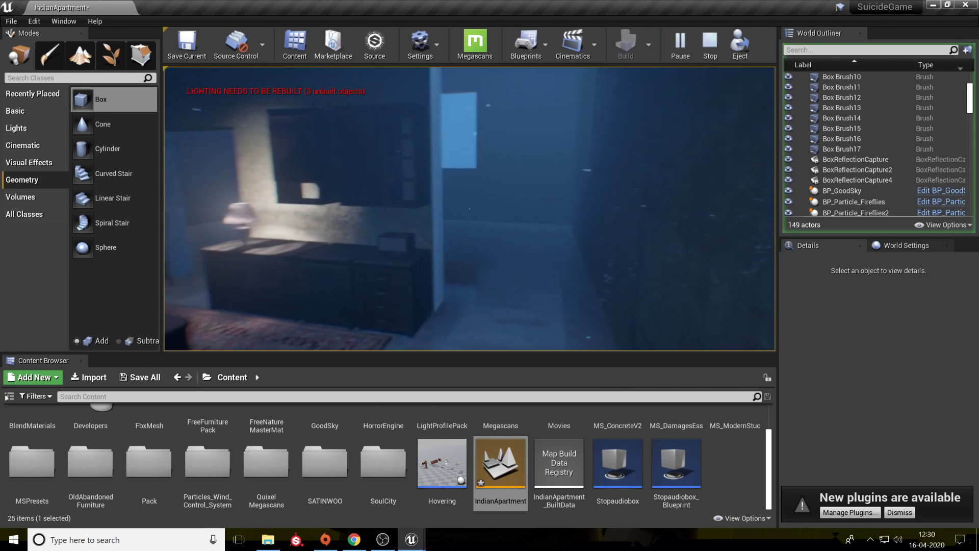
key("s")
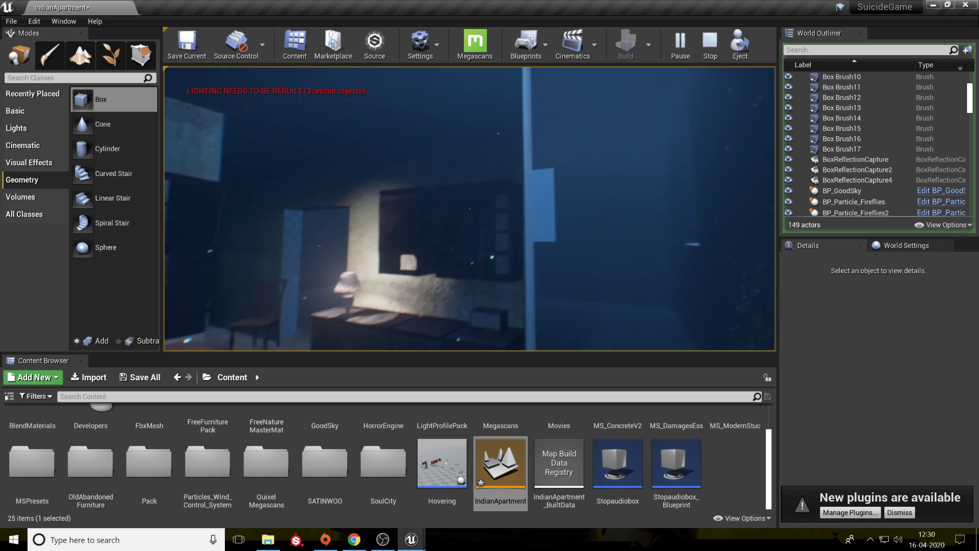
Walk through the new doorway area in the running level, stop the play session and dismiss the message log.
key("w")
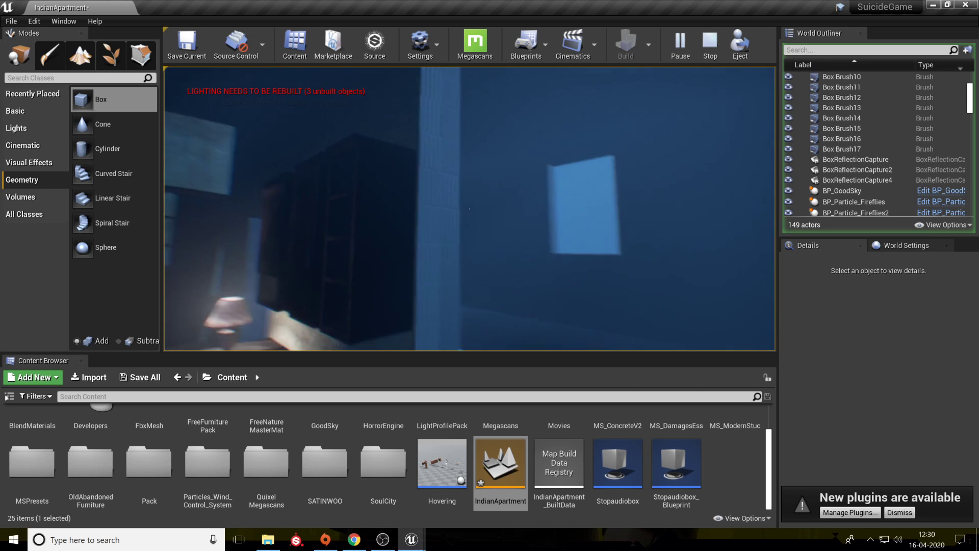
key("a")
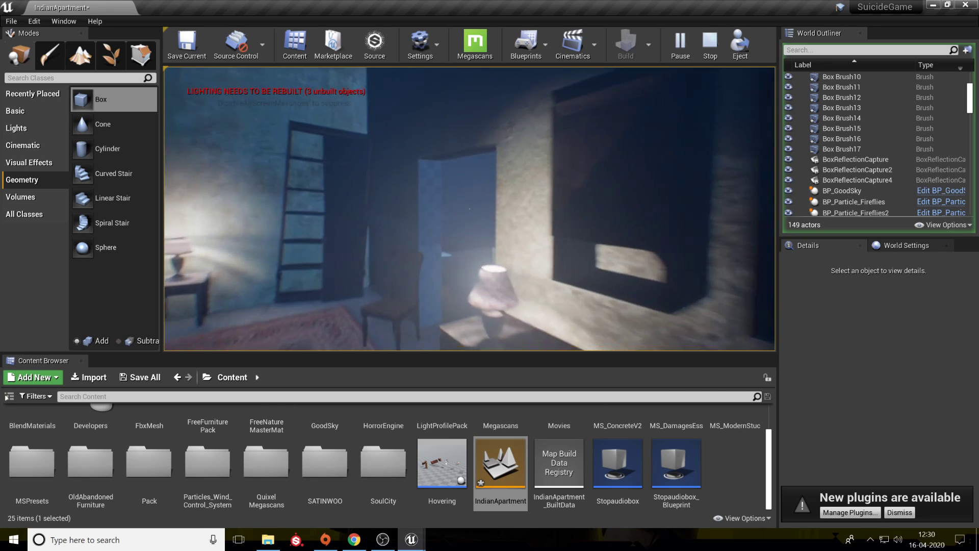
key("w")
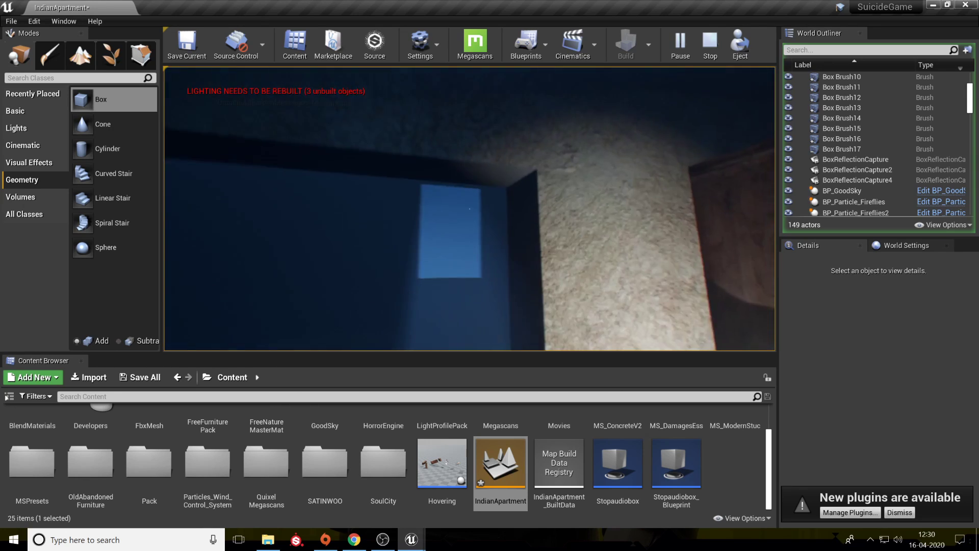
key("Escape")
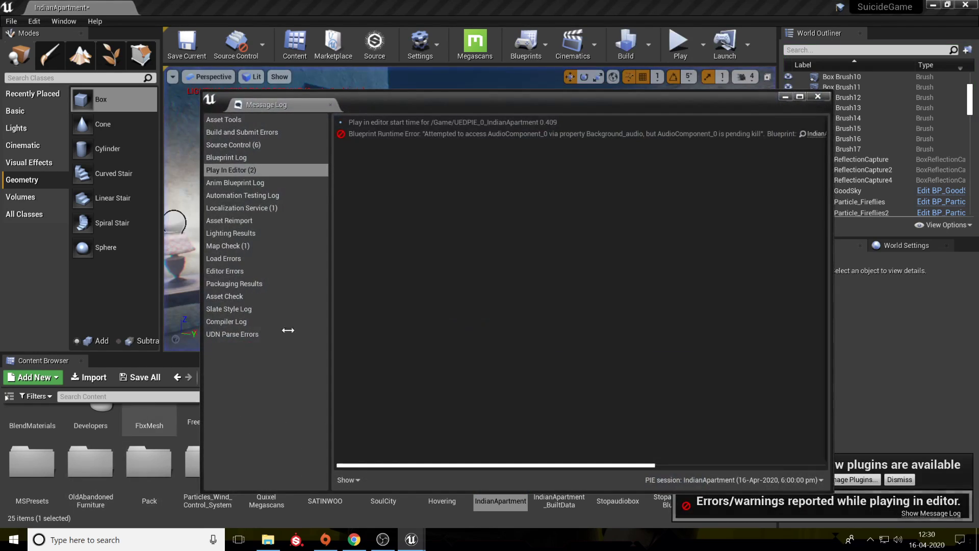
left_click(818, 96)
Find the "mold" materials and apply the Moldy_Concrete_Wall_00 instance to the bare inner faces of the new doorway.
type("mold")
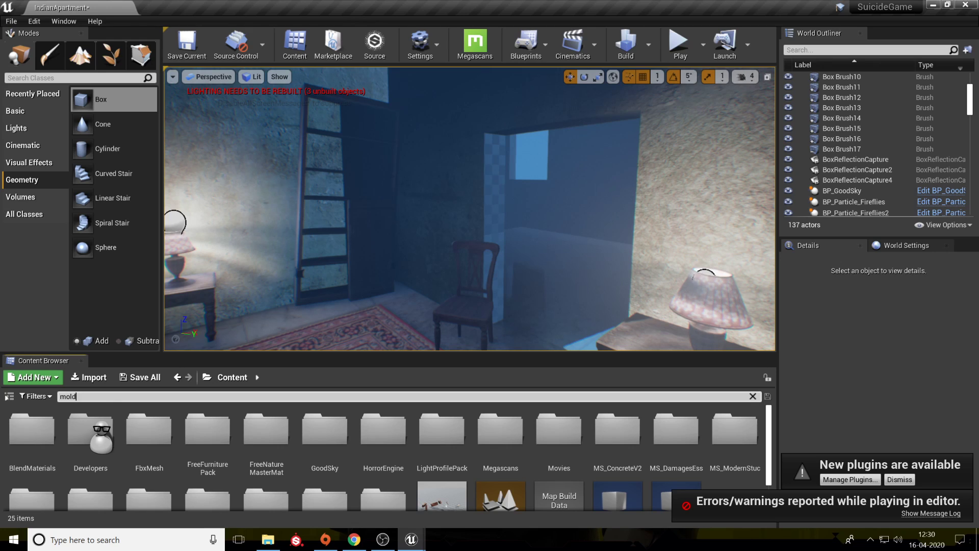
left_click_drag(86, 419, 500, 207)
right_click_drag(501, 207, 490, 204)
left_click_drag(85, 431, 365, 194)
right_click_drag(365, 194, 616, 211)
left_click_drag(67, 442, 388, 117)
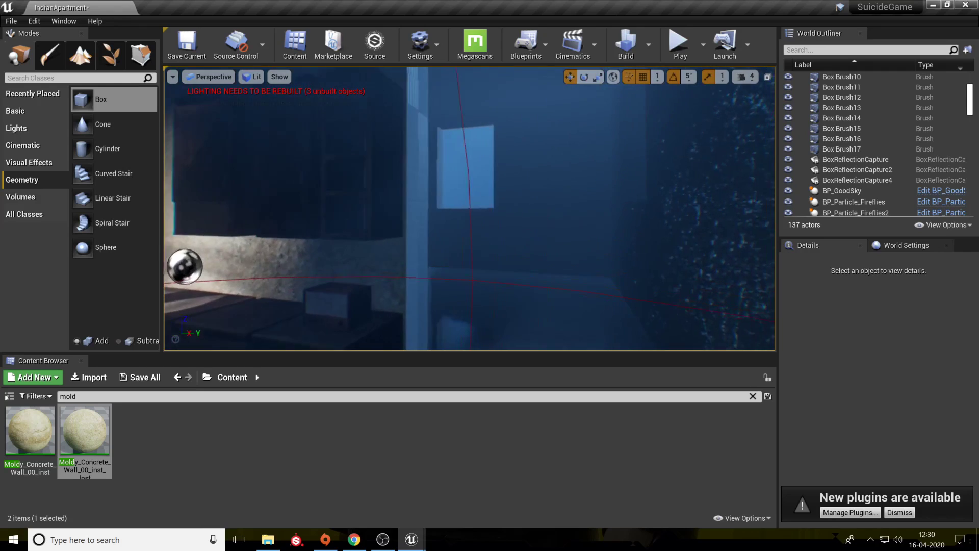
left_click_drag(95, 429, 416, 220)
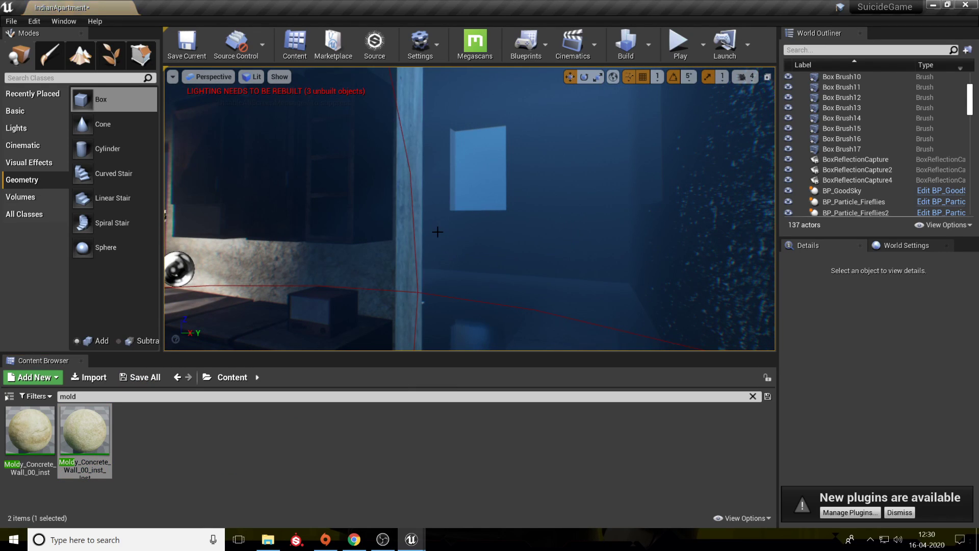
Duplicate the wall brush Box Brush4 along the X axis to an X location of 399.
right_click_drag(415, 219, 332, 300)
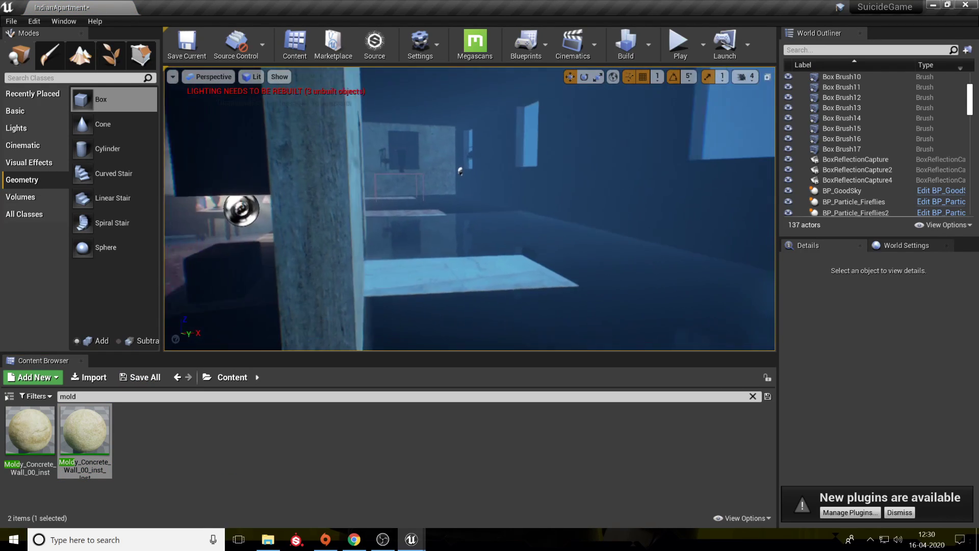
right_click_drag(416, 219, 352, 174)
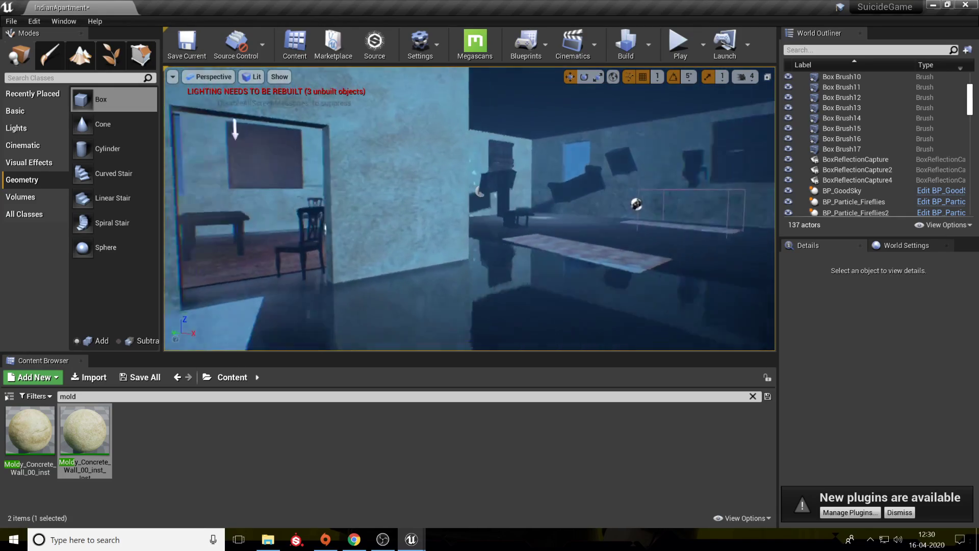
right_click_drag(415, 219, 510, 216)
mouse_move(389, 217)
right_mouse_down()
mouse_move(380, 223)
mouse_move(389, 228)
right_mouse_up()
left_click(302, 258)
right_click_drag(302, 259, 196, 240)
left_click(426, 204)
mouse_move(427, 204)
right_mouse_down()
mouse_move(475, 200)
mouse_move(456, 201)
mouse_move(502, 184)
right_mouse_up()
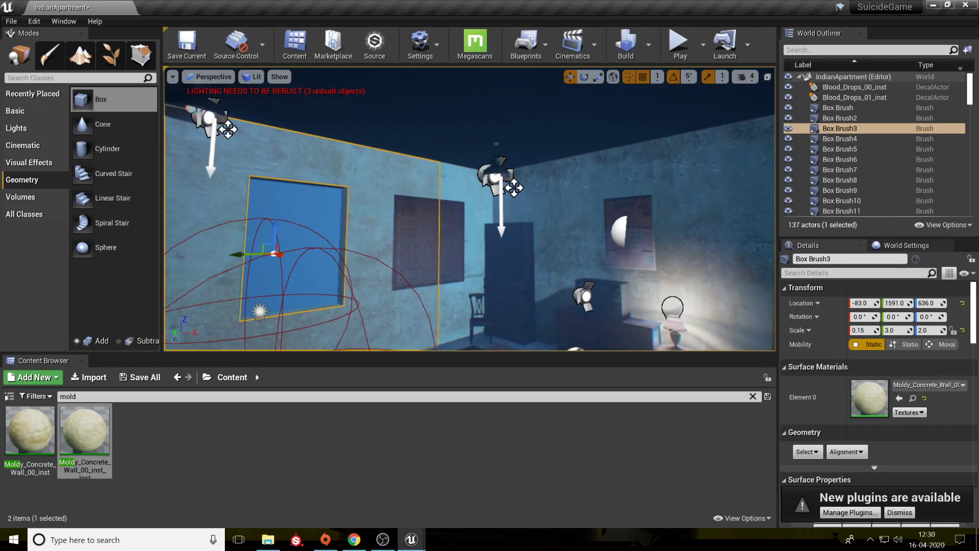
left_click(499, 217)
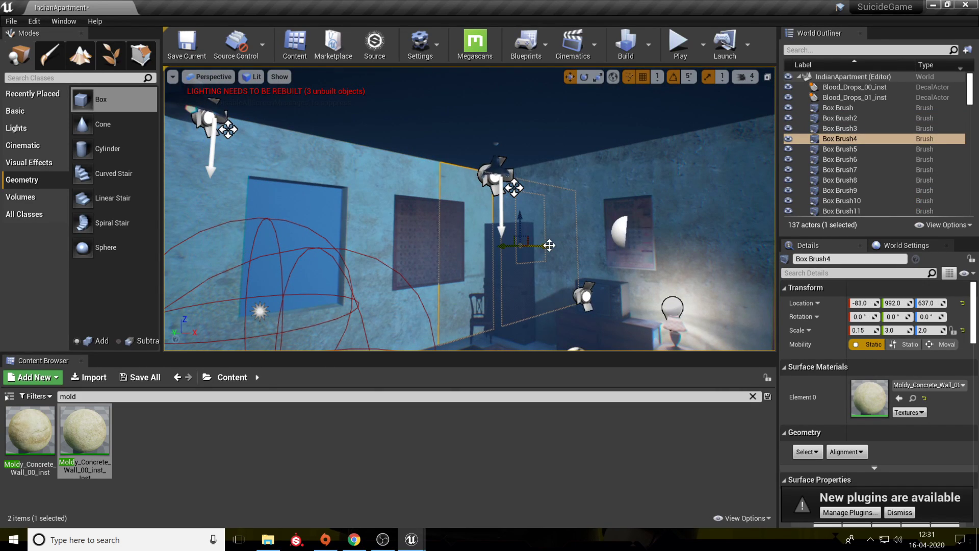
left_click_drag(550, 246, 710, 245, "alt")
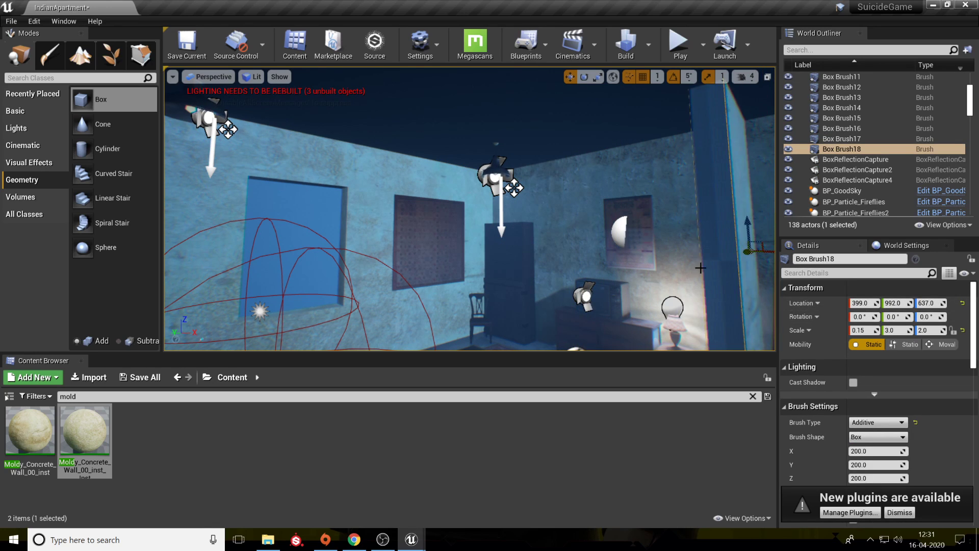
Turn the copied wall brush to a Z rotation of -95° and move it to an X location of 918.
key("f")
right_click_drag(449, 161, 472, 189)
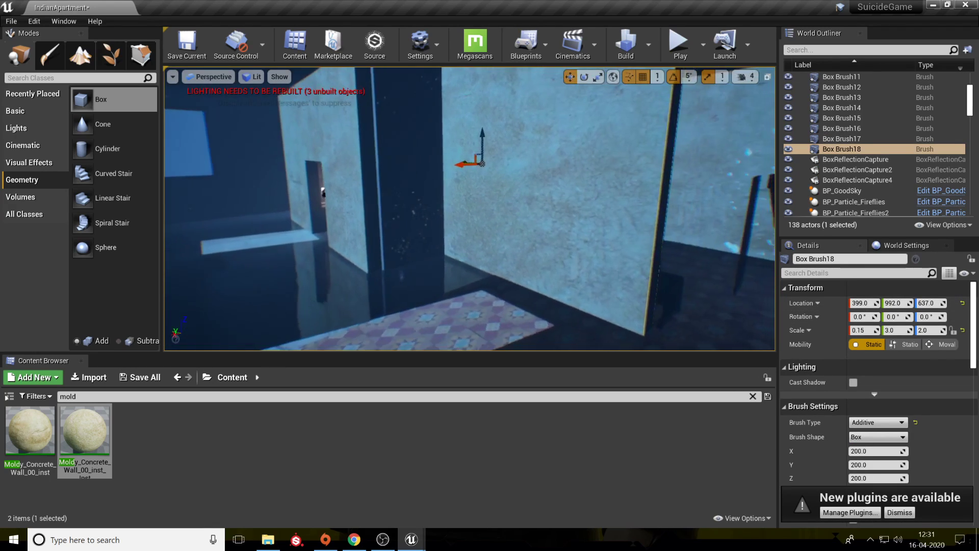
left_click_drag(459, 165, 240, 199)
right_click_drag(378, 224, 291, 220)
key("e")
left_click_drag(483, 179, 423, 181)
left_click_drag(513, 180, 511, 180)
key("w")
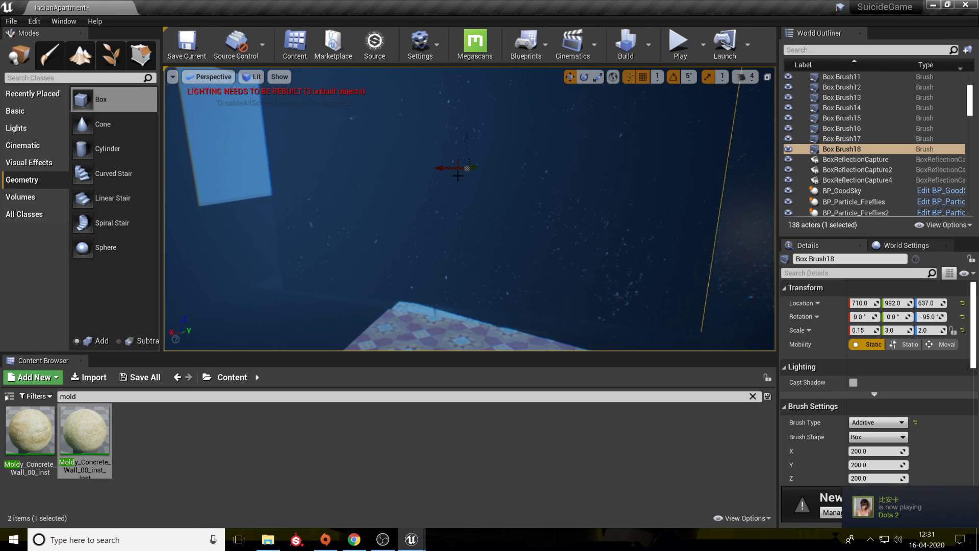
left_click_drag(305, 156, 312, 162)
right_click_drag(313, 161, 174, 171)
right_click_drag(286, 176, 337, 166)
key("s")
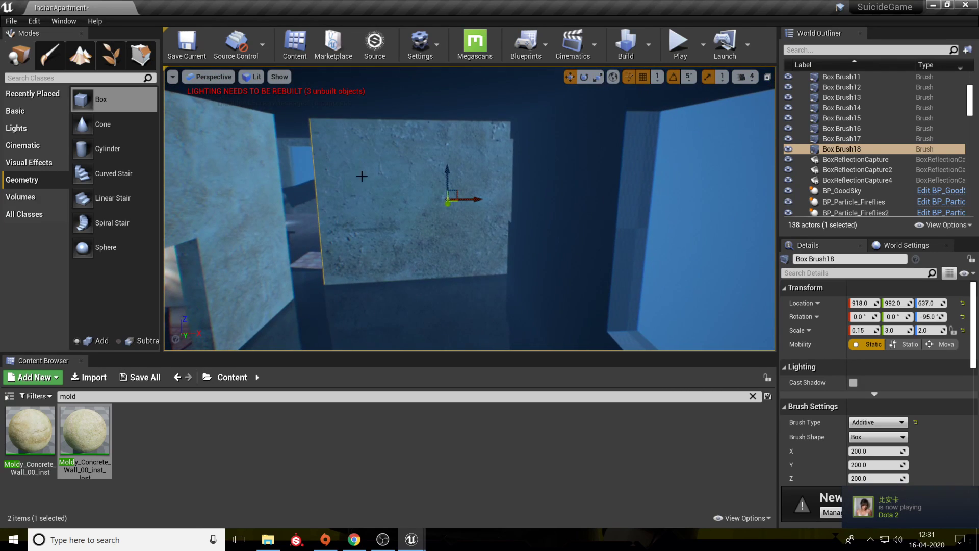
Reposition the copied wall brush at X 878 and Y 1508 and adjust its Z rotation to -84.99°.
left_click_drag(445, 240, 446, 238)
key("w")
right_click_drag(446, 238, 407, 266)
left_click_drag(526, 248, 511, 217)
key("a")
mouse_move(512, 217)
right_mouse_down()
mouse_move(479, 225)
mouse_move(566, 217)
mouse_move(574, 227)
mouse_move(583, 207)
mouse_move(572, 188)
mouse_move(526, 215)
mouse_move(540, 204)
mouse_move(520, 196)
mouse_move(546, 199)
mouse_move(530, 207)
right_mouse_up()
key("s")
key("e")
key("w")
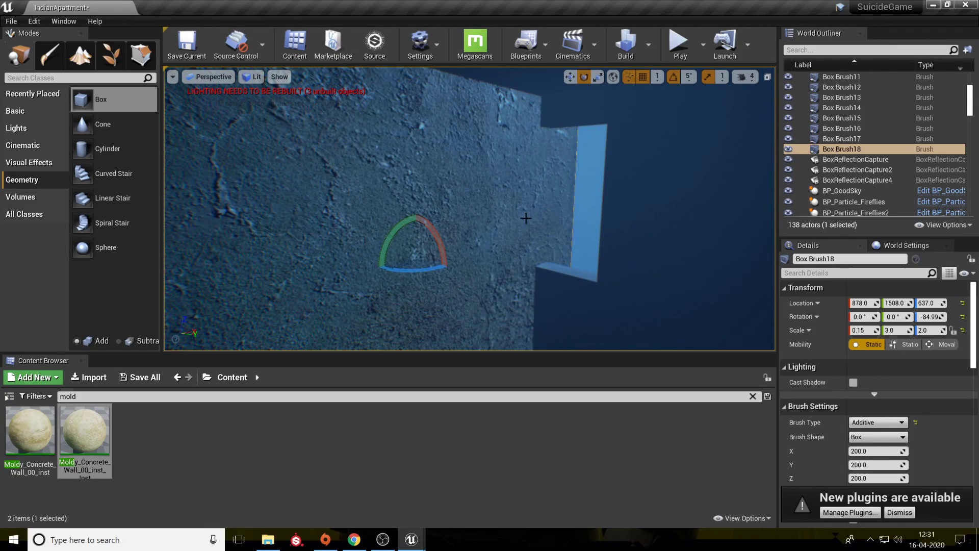
Try shrinking the copied wall brush to a Y scale of 2.0 and a Z scale of 1.5, undoing the scale changes.
left_click(468, 207)
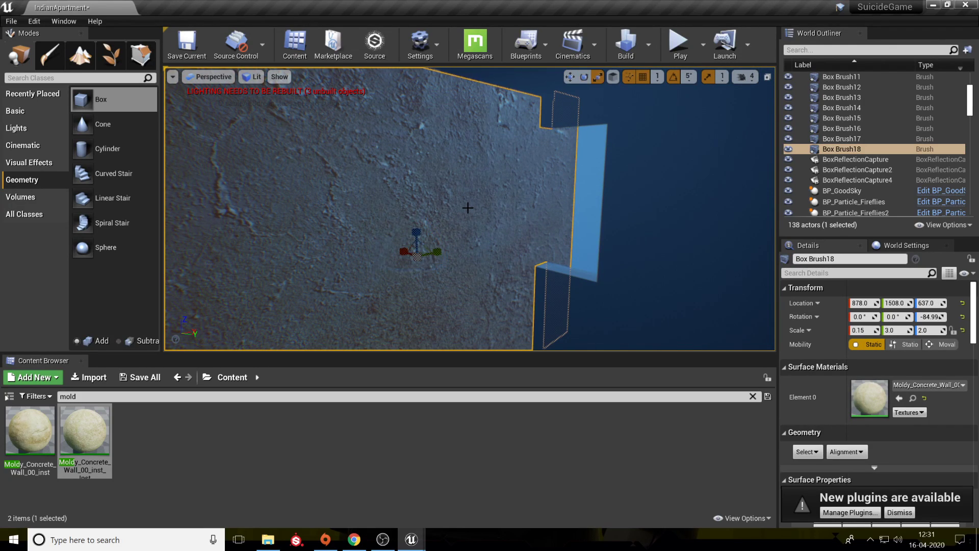
key("ctrl+z")
mouse_move(643, 218)
right_mouse_down()
mouse_move(596, 220)
mouse_move(644, 219)
right_mouse_up()
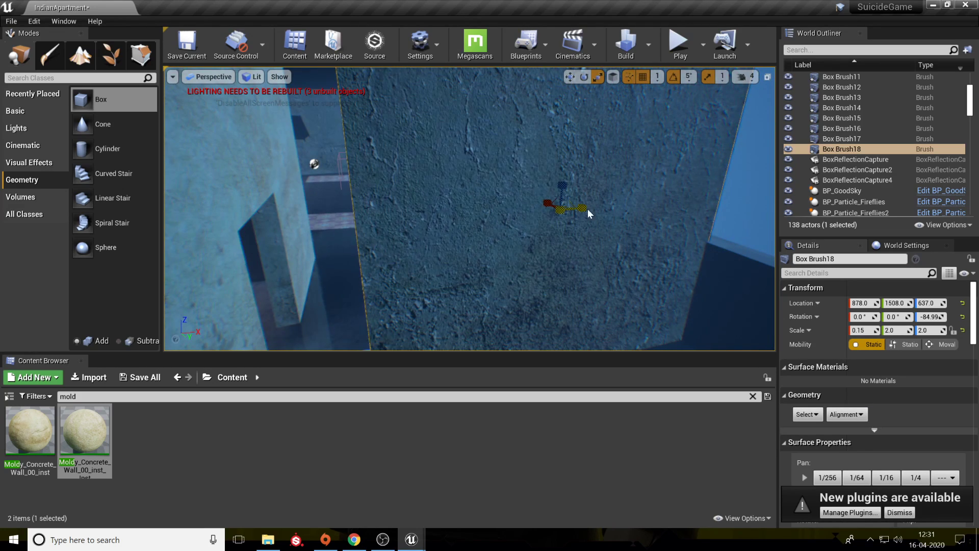
key("e")
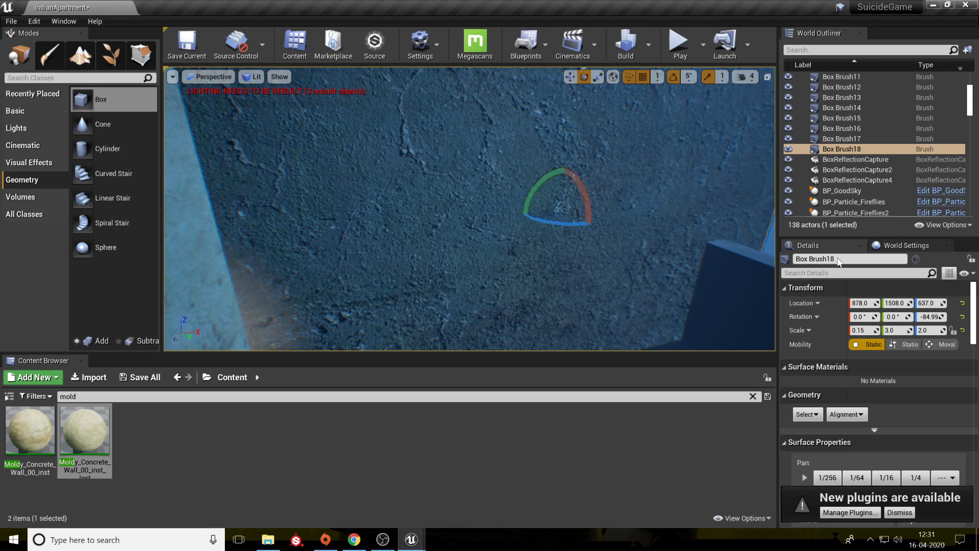
key("ctrl+y")
left_click(936, 330)
type("1.5")
key("Return")
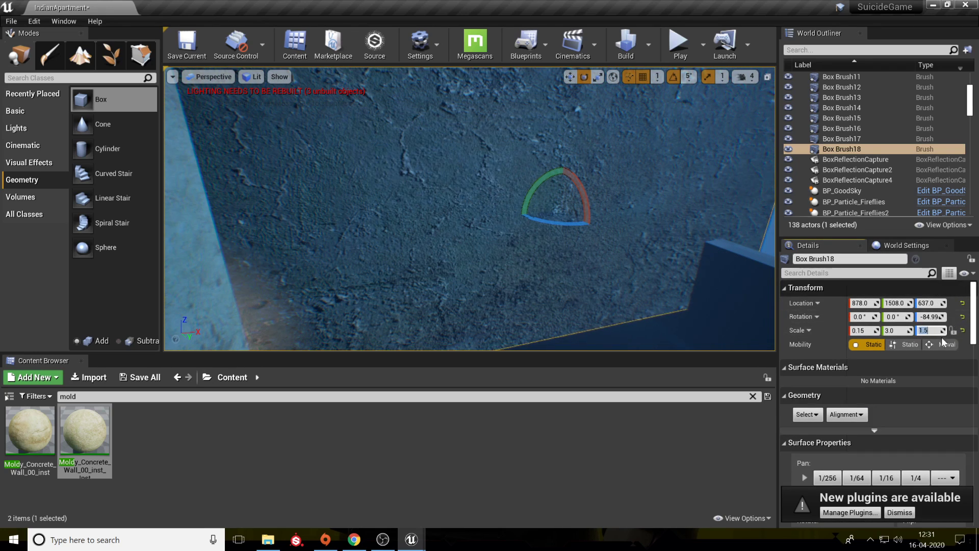
key("ctrl+z")
Try Y scales of 2.2 and 2.8 on the copied wall brush, settling on 2.6.
left_click(892, 330)
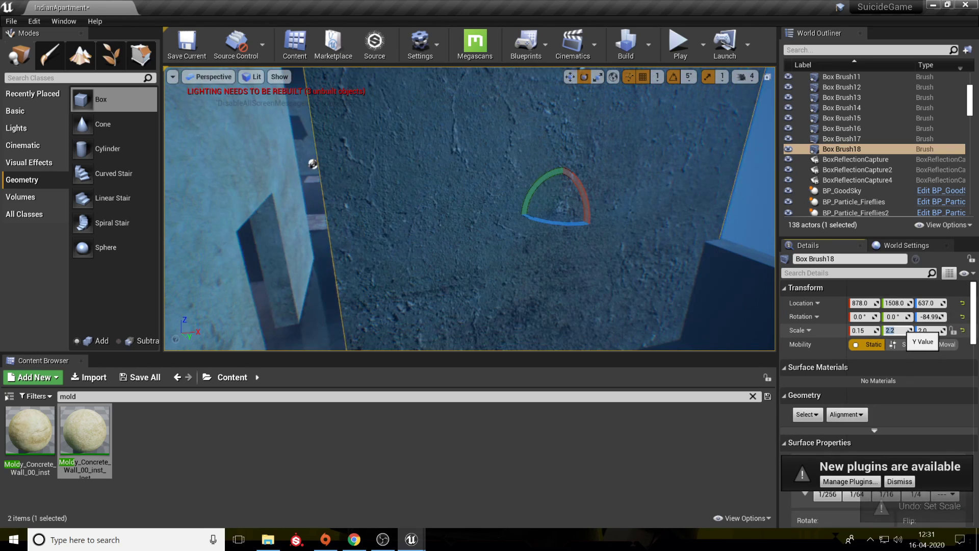
type("2.8")
key("Return")
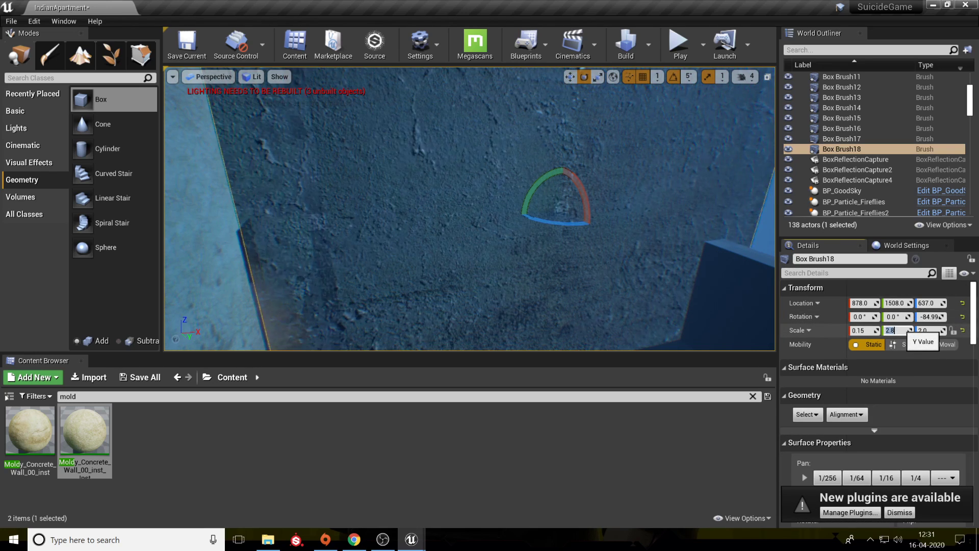
type("2")
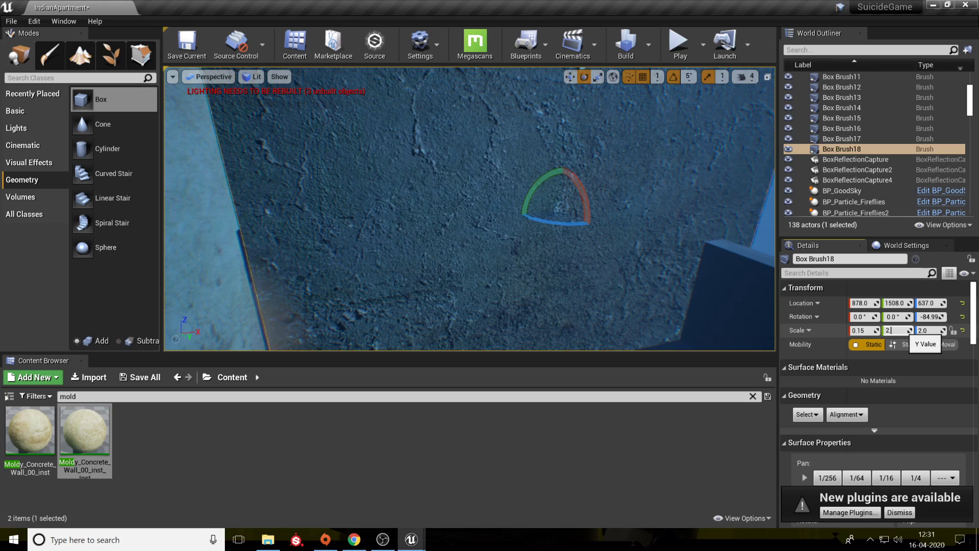
type(".6")
key("Return")
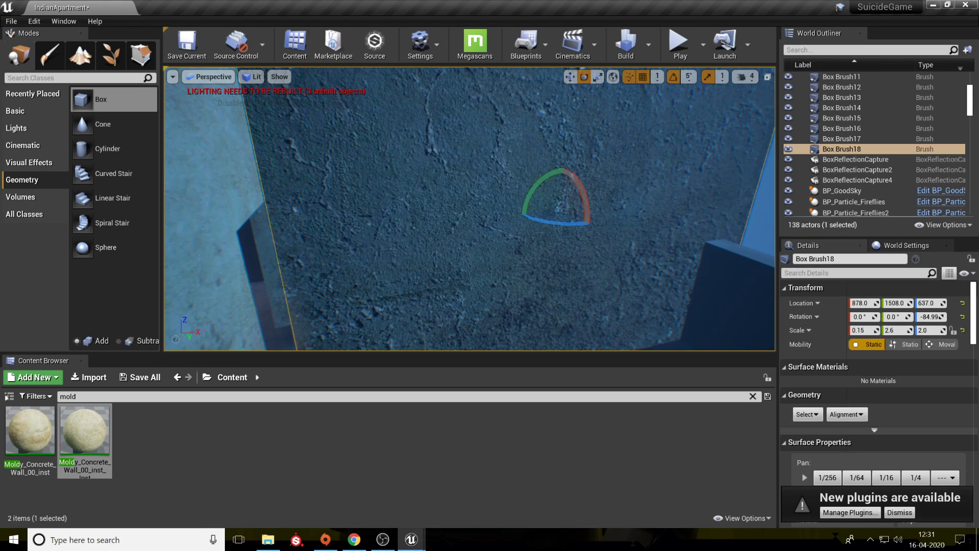
Move the copied wall brush to an X location of 848 and set its Y scale to 2.5.
left_click(599, 207)
key("w")
left_click_drag(584, 206, 558, 209)
key("d")
right_click_drag(558, 209, 544, 204)
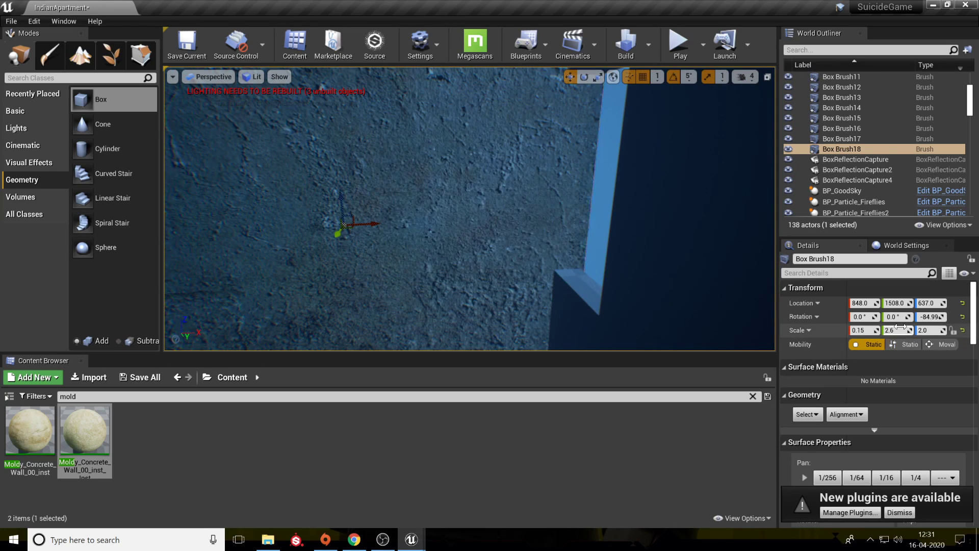
key("BackSpace")
type("5")
key("Return")
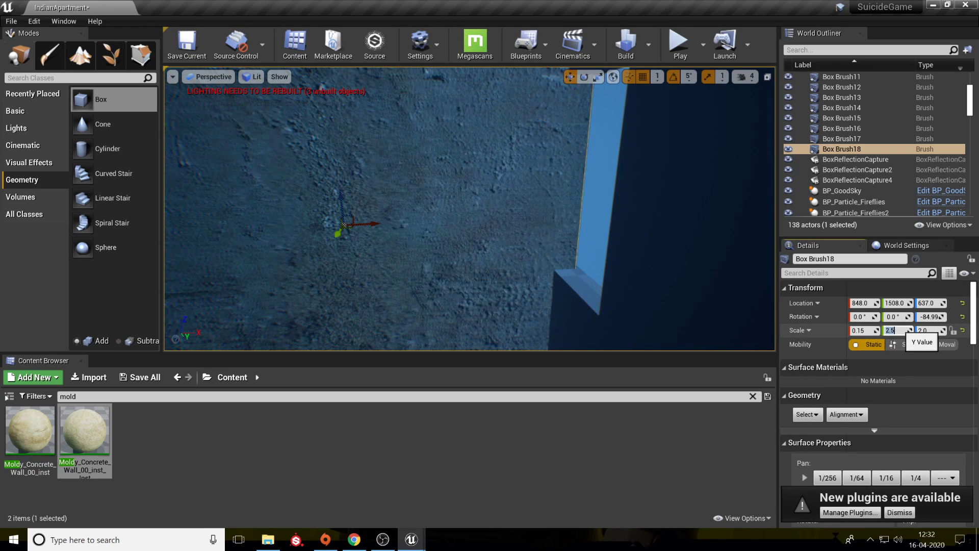
Narrow the copied wall brush to a Y scale of 2.3 and shift it to an X location of 834.
key("a")
mouse_move(567, 212)
right_mouse_down()
mouse_move(553, 210)
mouse_move(572, 210)
right_mouse_up()
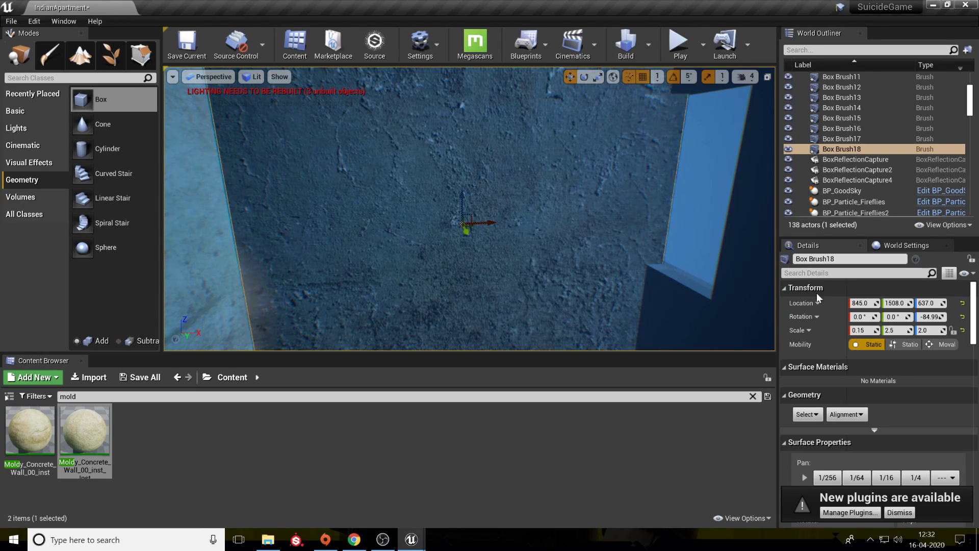
left_click(895, 330)
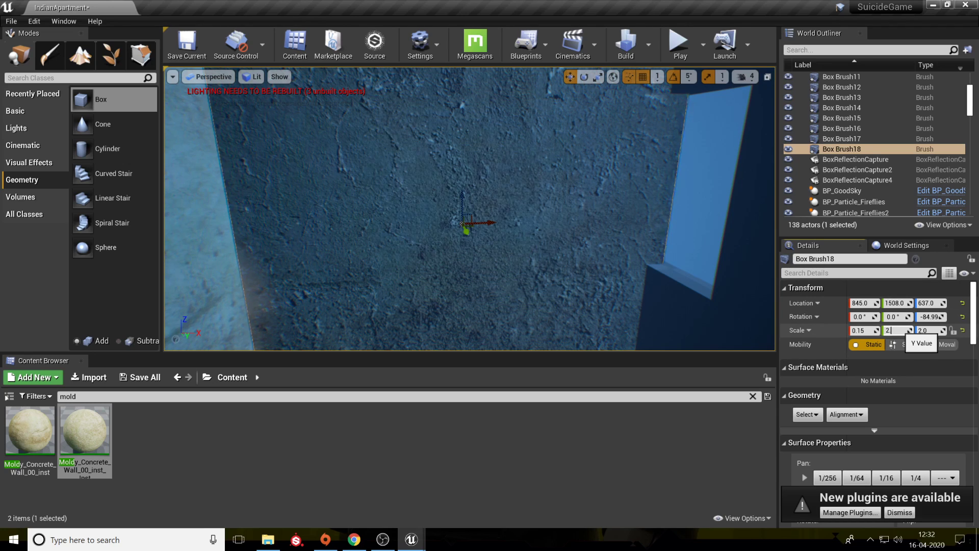
type(".3")
key("Return")
left_click_drag(495, 223, 487, 222)
Set the copied wall brush's Y scale to 2.4 and nudge it to an X location of 830.
right_click_drag(630, 232, 734, 258)
left_click(896, 331)
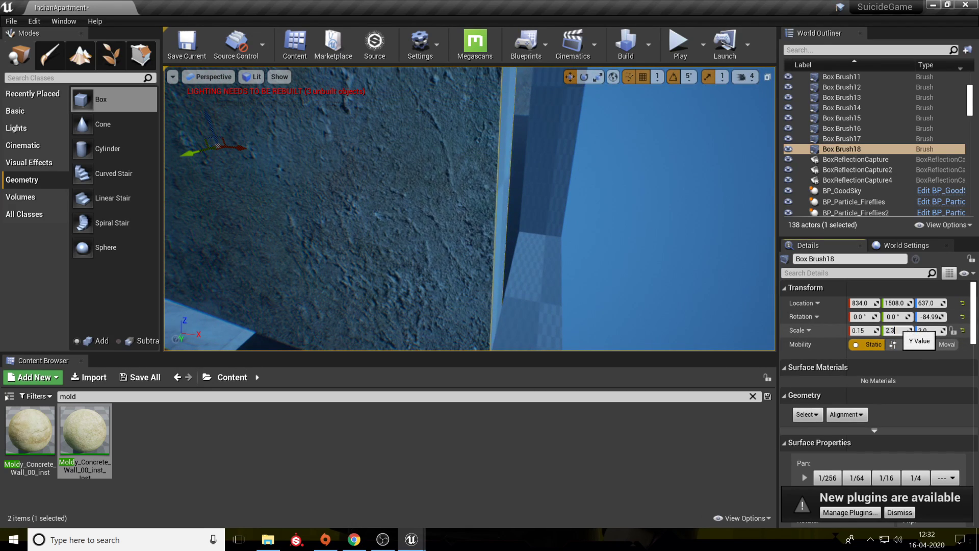
key("BackSpace")
type("4")
key("Return")
mouse_move(633, 235)
right_mouse_down()
mouse_move(546, 245)
mouse_move(536, 224)
mouse_move(554, 195)
right_mouse_up()
left_click_drag(581, 207, 578, 207)
Ungroup the Window3 cutout from the wall brush behind it and leave only Window3 selected.
key("s")
mouse_move(578, 207)
right_mouse_down()
mouse_move(531, 225)
mouse_move(632, 219)
mouse_move(559, 225)
mouse_move(403, 161)
right_mouse_up()
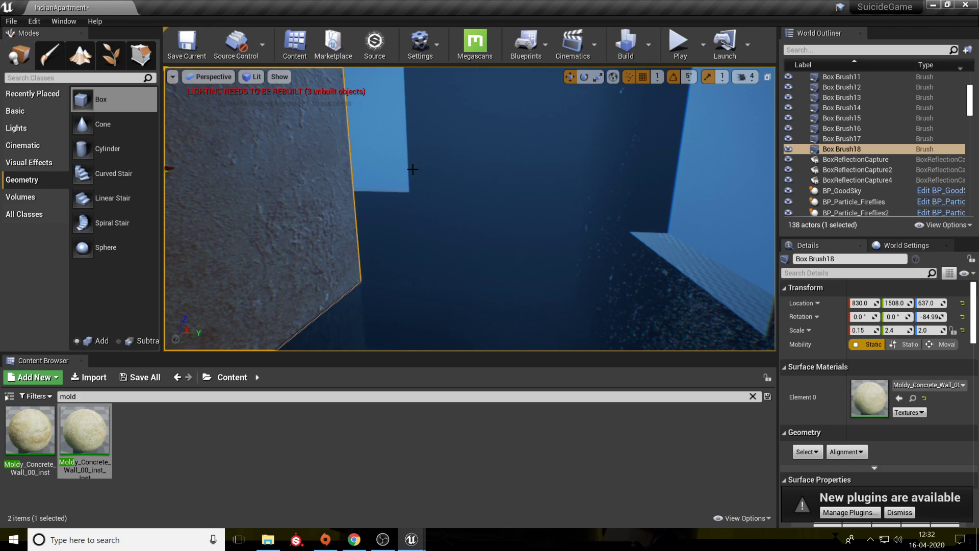
left_click(411, 168, "ctrl")
left_click(398, 167)
key("ctrl+z")
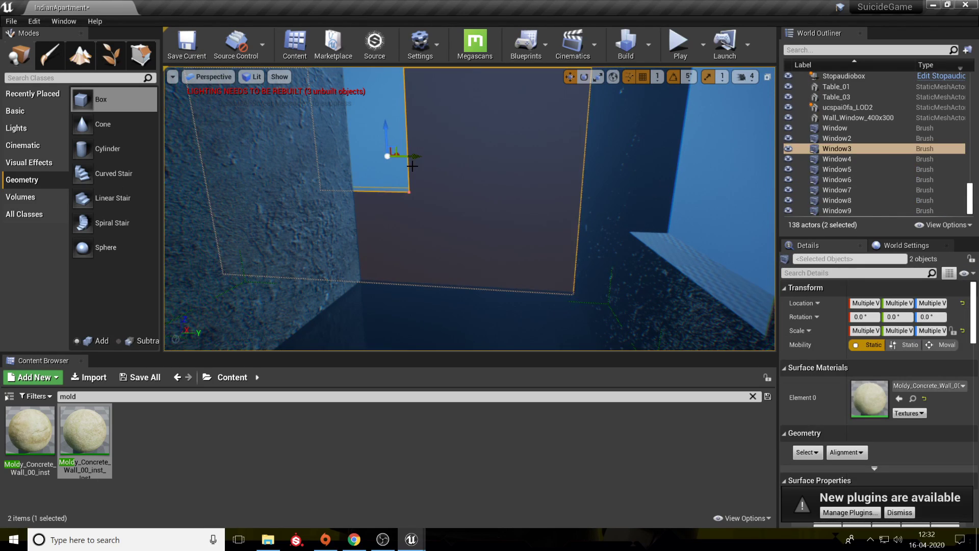
right_click(430, 146)
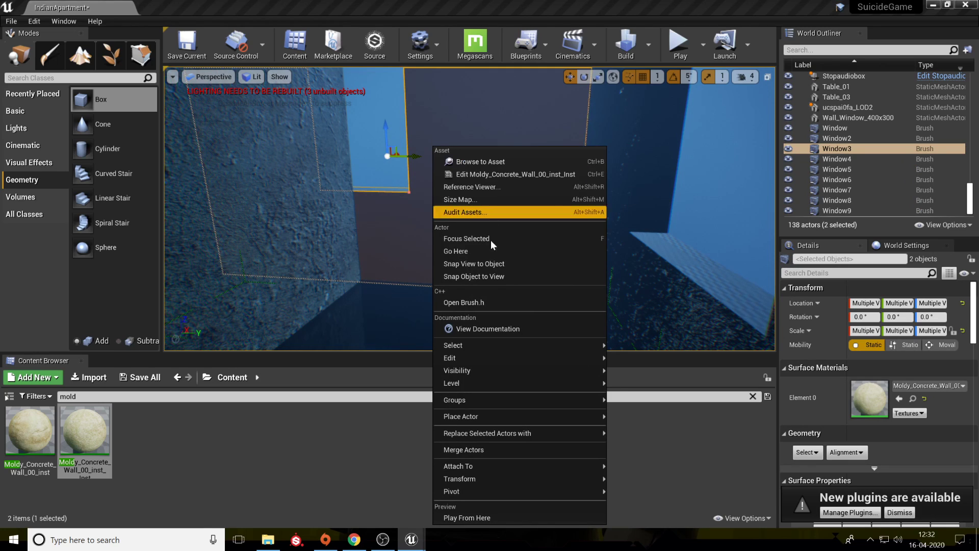
right_click(855, 145)
right_click(854, 146)
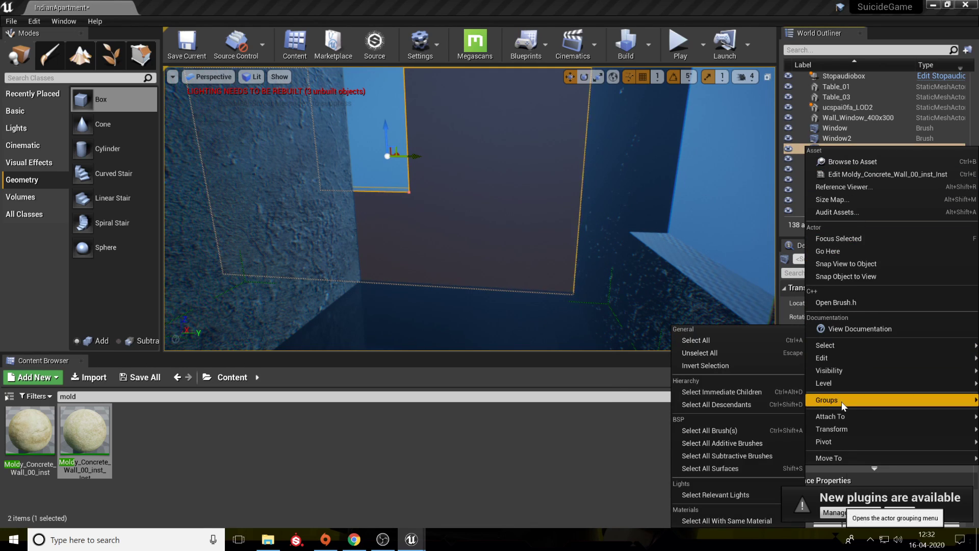
mouse_move(841, 402)
left_click(755, 397)
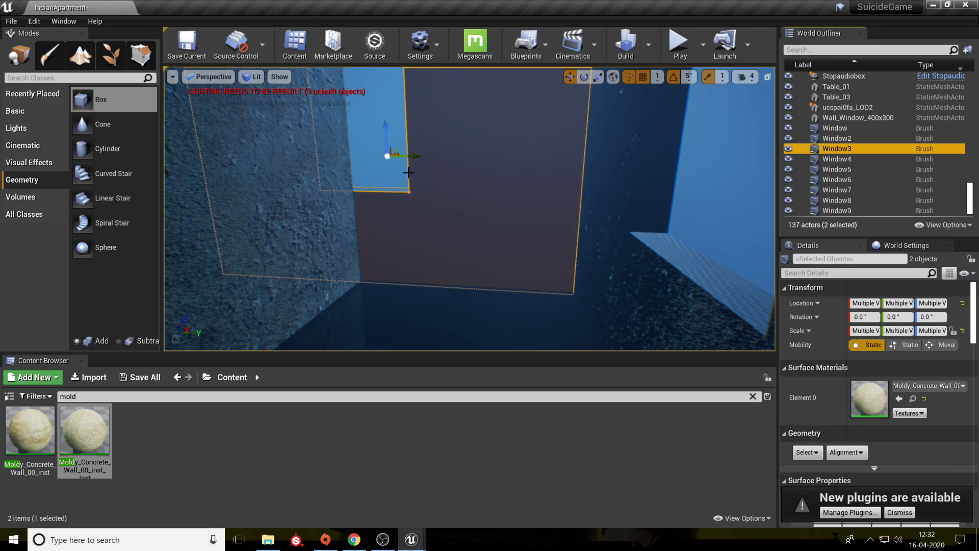
left_click(423, 181, "ctrl")
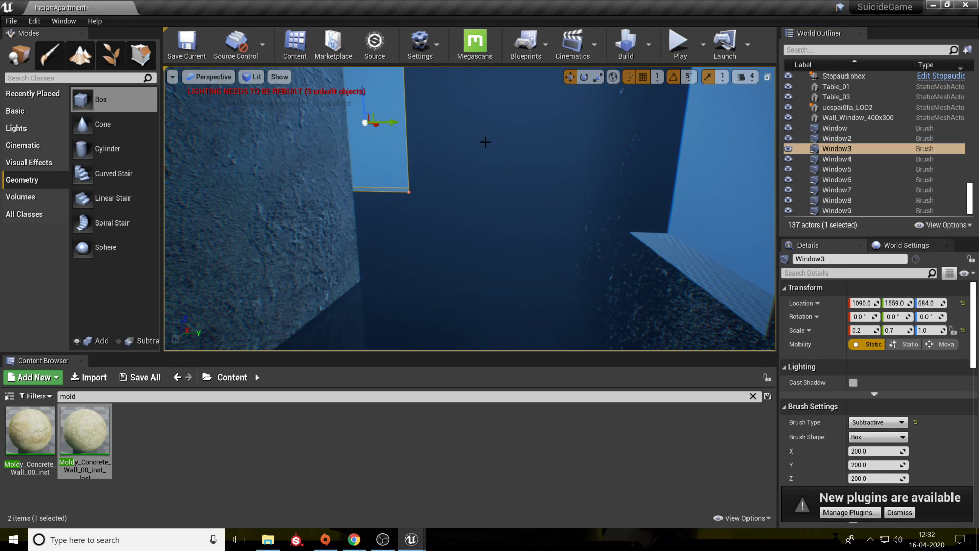
Delete the selected Window3 cutout brush.
key("Delete")
mouse_move(480, 161)
right_mouse_down()
mouse_move(444, 171)
mouse_move(492, 184)
mouse_move(439, 193)
mouse_move(459, 214)
mouse_move(354, 117)
mouse_move(503, 135)
mouse_move(474, 120)
mouse_move(444, 133)
mouse_move(464, 130)
mouse_move(454, 127)
mouse_move(459, 143)
mouse_move(410, 201)
mouse_move(410, 183)
mouse_move(421, 222)
right_mouse_up()
Duplicate the Box Brush18 wall, shift the copy to a Y location of 1139, and save the level.
left_click(412, 220)
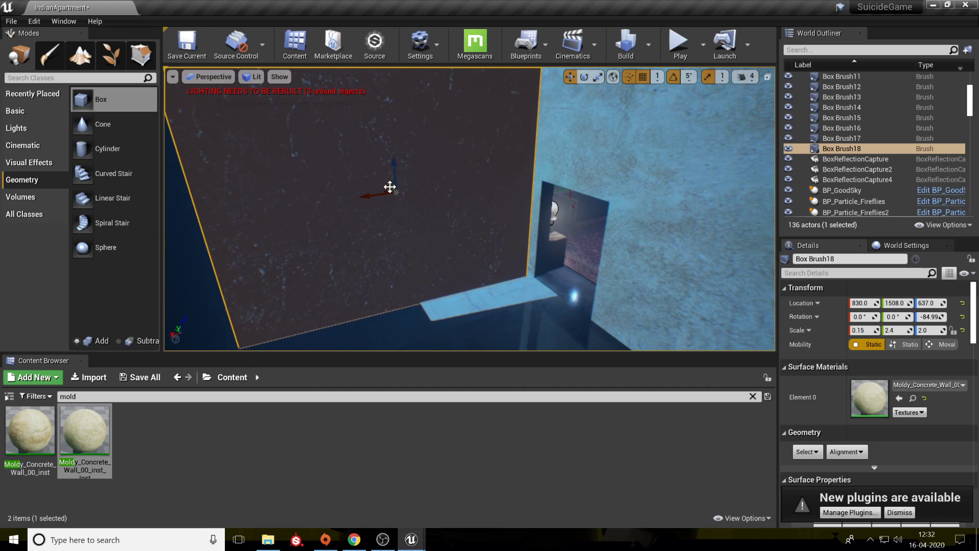
left_click_drag(390, 187, 529, 274, "alt")
mouse_move(545, 288)
right_mouse_down()
mouse_move(625, 278)
mouse_move(688, 293)
right_mouse_up()
right_click_drag(541, 175, 558, 175)
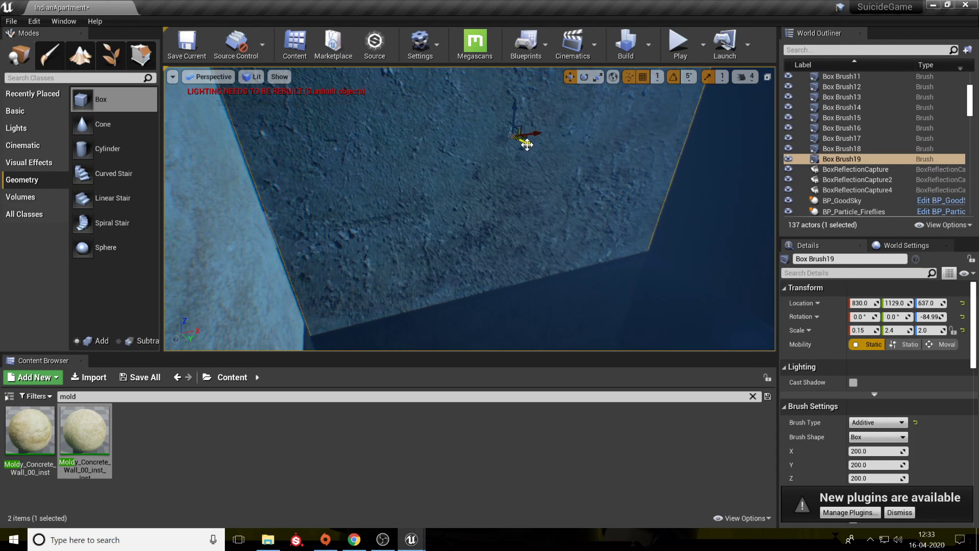
left_click_drag(523, 142, 524, 148)
mouse_move(607, 230)
right_mouse_down()
mouse_move(678, 219)
mouse_move(633, 220)
mouse_move(663, 255)
mouse_move(735, 255)
right_mouse_up()
left_click(665, 266)
mouse_move(733, 299)
right_mouse_down()
mouse_move(755, 296)
mouse_move(733, 299)
right_mouse_up()
key("ctrl+s")
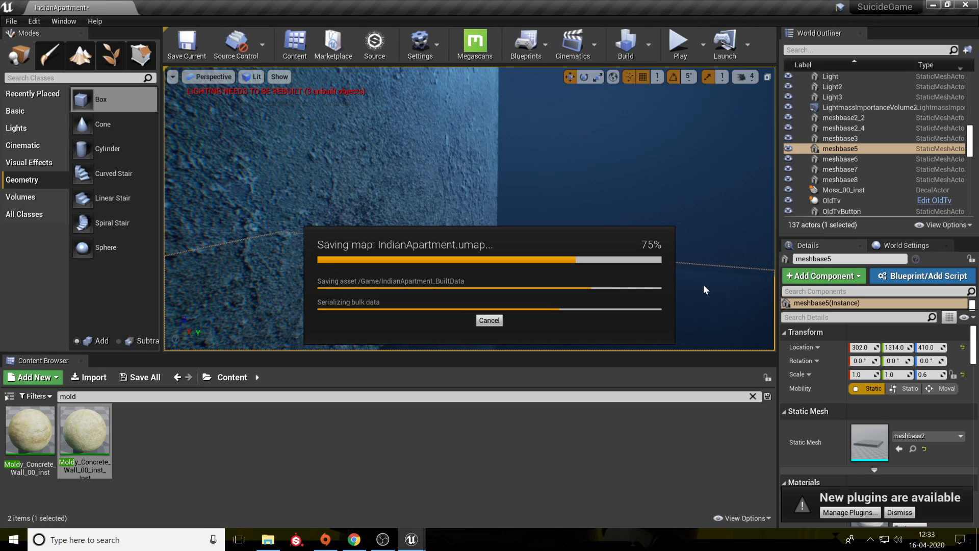
Rotate the Box Brush19 wall to -89.99° about Z and move it to a Y location of 873.
right_click_drag(703, 284, 703, 285)
right_click_drag(416, 167, 416, 167)
left_click(416, 167)
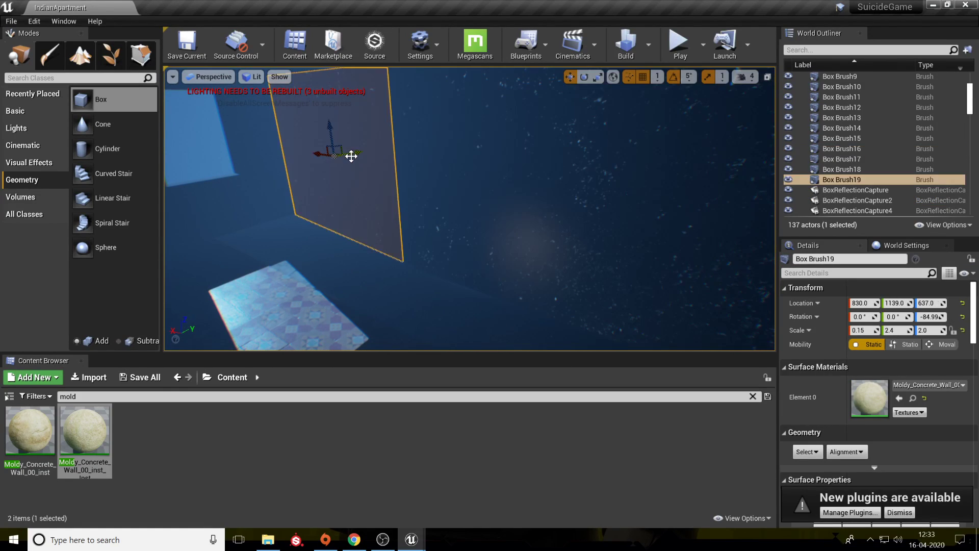
left_click_drag(360, 151, 266, 197)
right_click_drag(265, 197, 297, 221)
key("e")
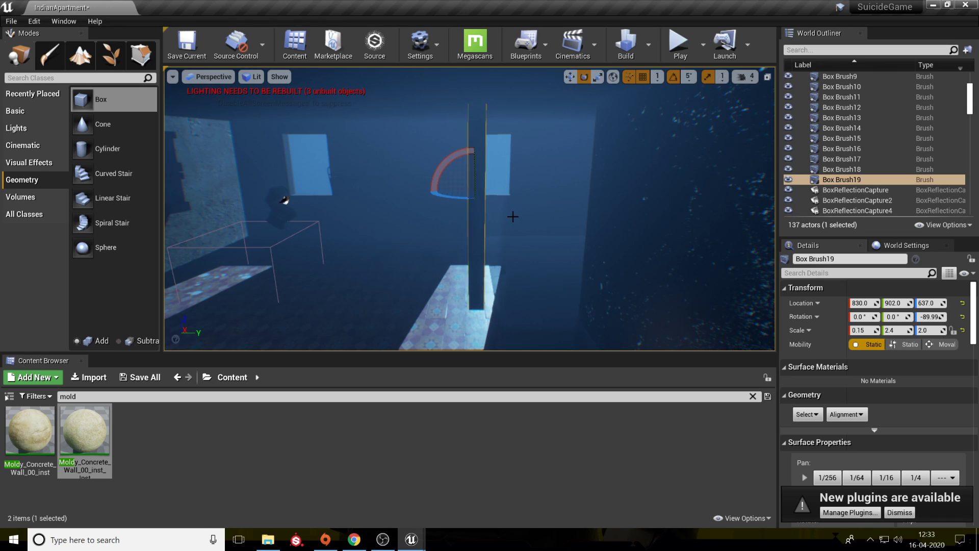
left_click_drag(490, 192, 489, 192)
right_click_drag(489, 193, 490, 192)
right_click_drag(382, 159, 382, 158)
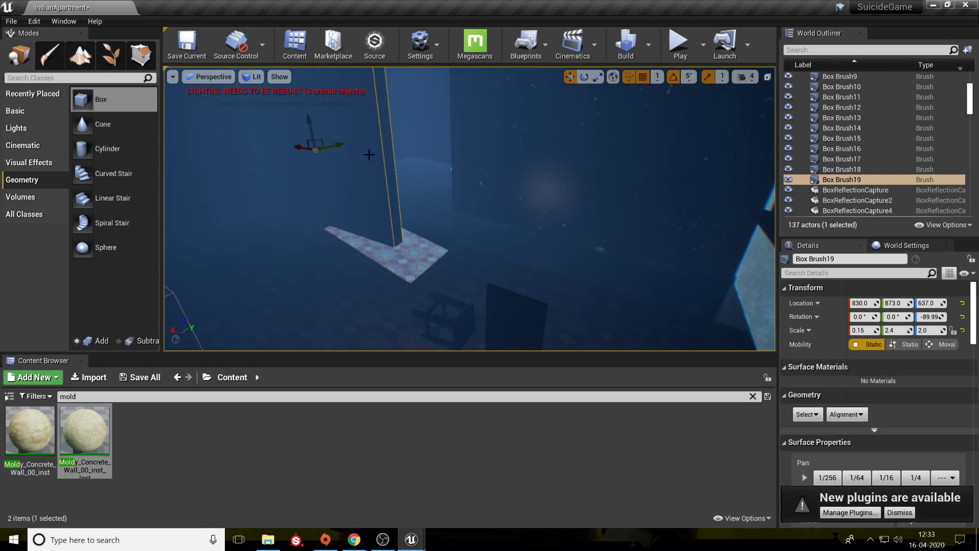
Duplicate the Box Brush19 wall to an X location of 349 and set the copy's Y scale to 1.2.
left_click_drag(300, 147, 493, 176, "alt")
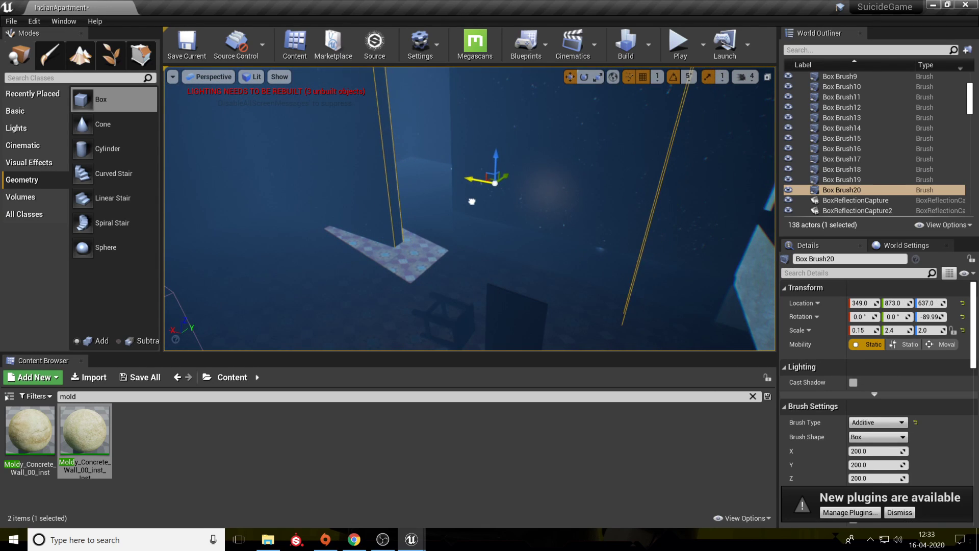
left_click(890, 330)
key("BackSpace")
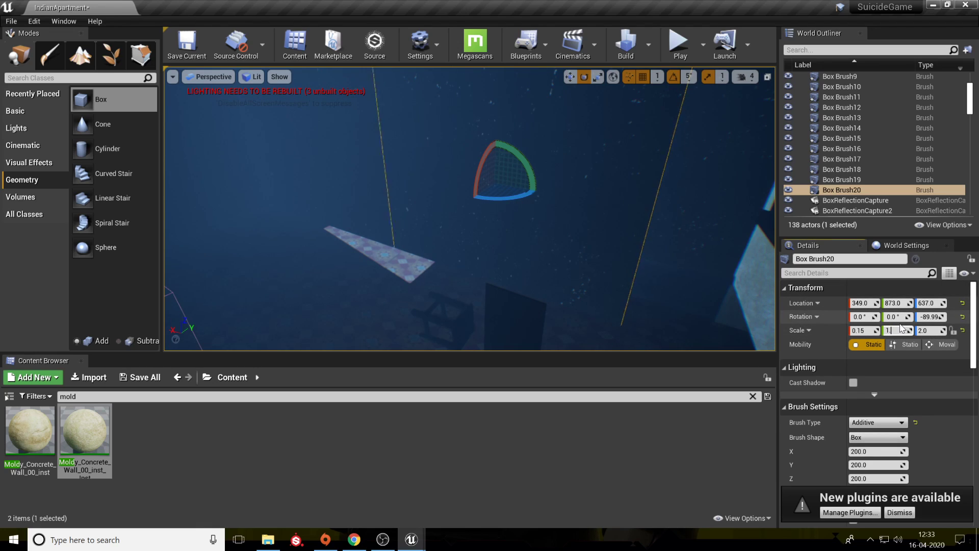
key("Return")
Rotate the shorter wall copy to -175° about Z and move it to X 480, Y 978.
left_click_drag(508, 204, 466, 205)
right_click_drag(510, 215, 544, 230)
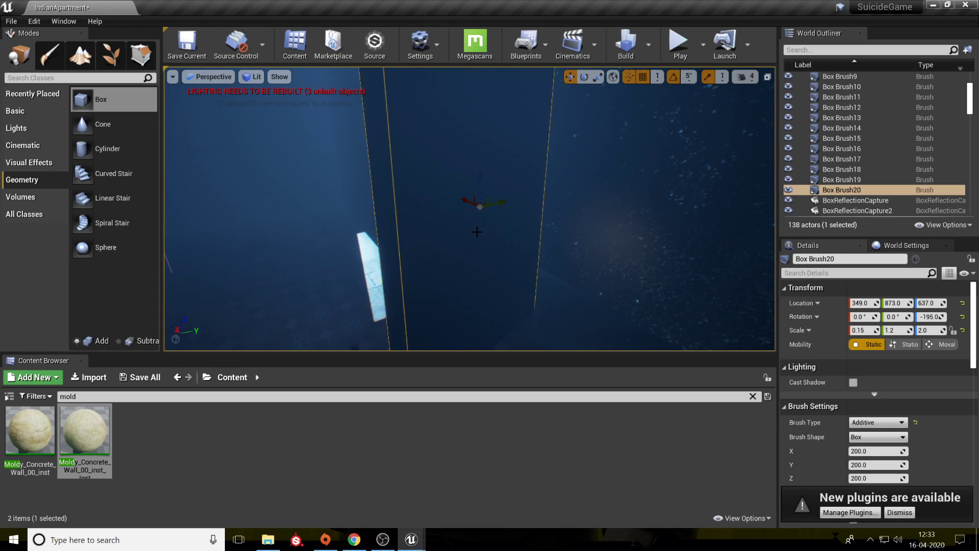
mouse_move(491, 201)
left_mouse_down()
mouse_move(439, 181)
mouse_move(484, 177)
left_mouse_up()
mouse_move(502, 175)
right_mouse_down()
mouse_move(596, 179)
mouse_move(510, 185)
right_mouse_up()
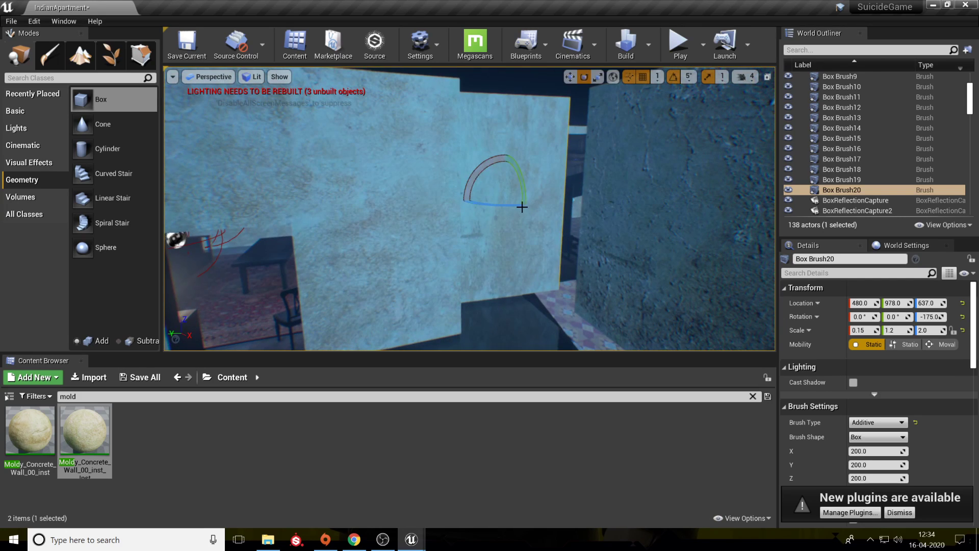
Straighten the short Box Brush20 wall to a -180° Z rotation, align it at an X location of 569, and save the level.
left_click(550, 225)
right_click_drag(550, 226, 520, 229)
right_click_drag(352, 225, 380, 176)
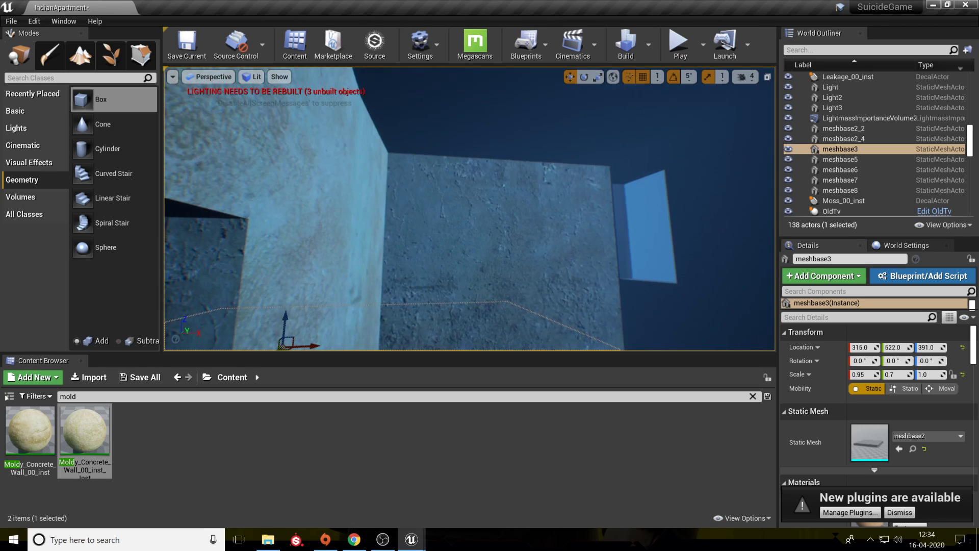
left_click(332, 228)
right_click_drag(332, 228, 332, 225)
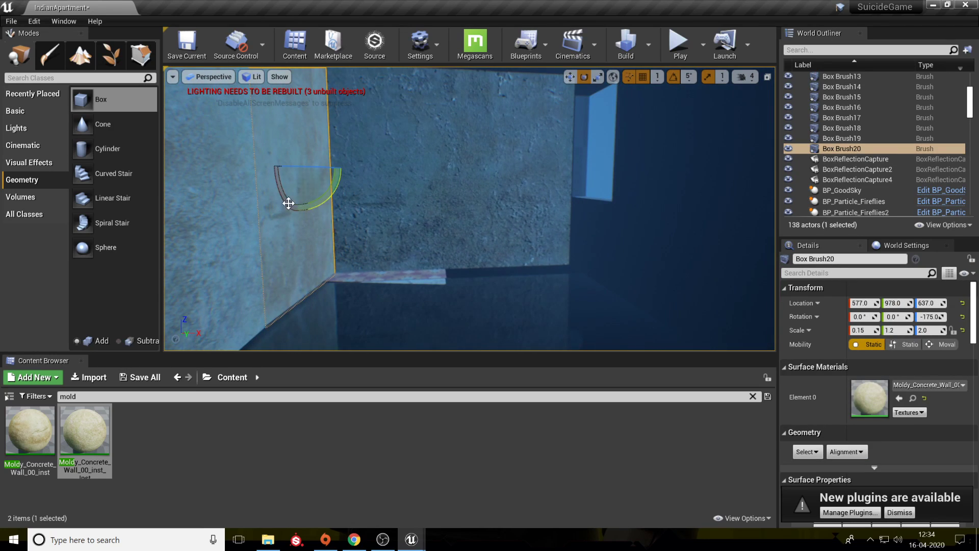
left_click_drag(348, 170, 358, 186)
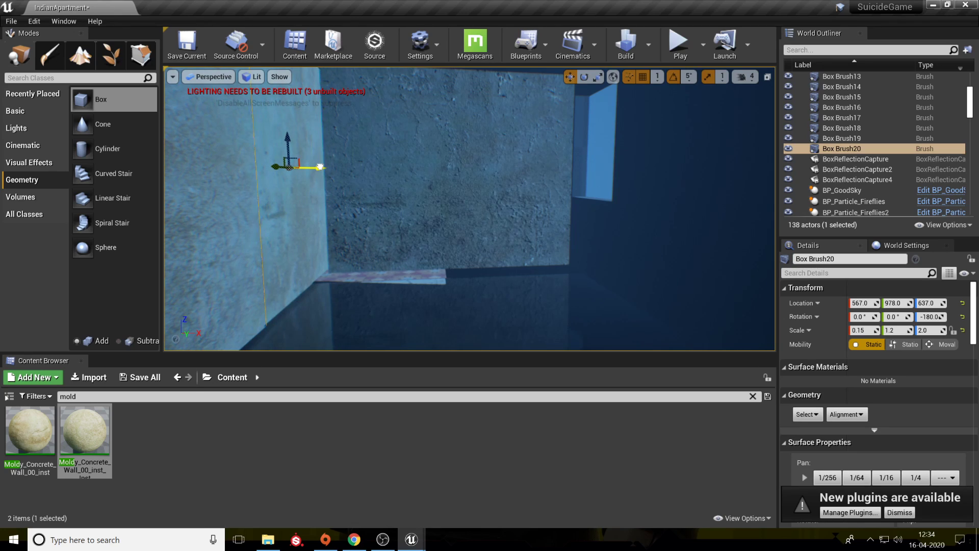
left_click_drag(319, 167, 323, 166)
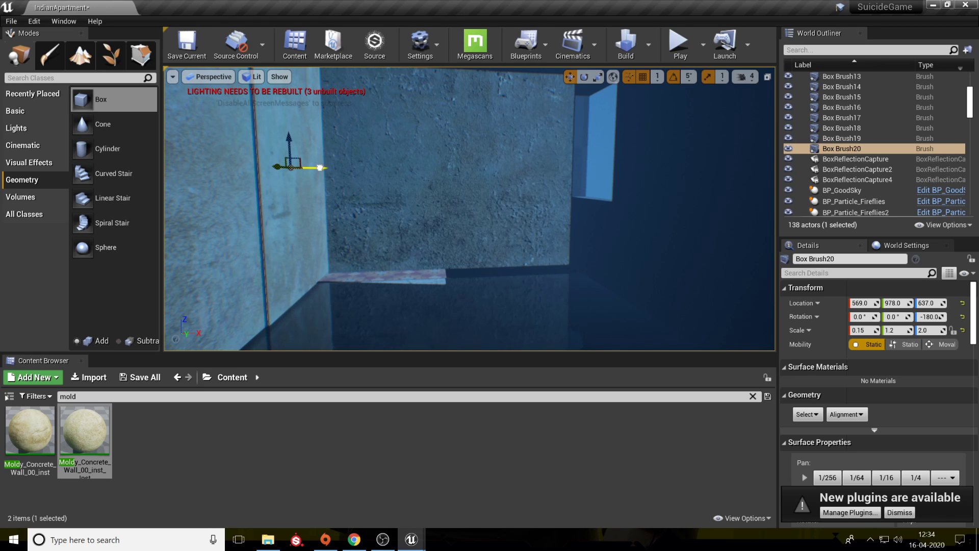
left_click(454, 294)
mouse_move(454, 295)
right_mouse_down()
mouse_move(449, 276)
mouse_move(459, 293)
mouse_move(446, 286)
mouse_move(485, 288)
mouse_move(449, 286)
mouse_move(482, 287)
mouse_move(479, 301)
mouse_move(484, 287)
mouse_move(462, 286)
mouse_move(452, 302)
right_mouse_up()
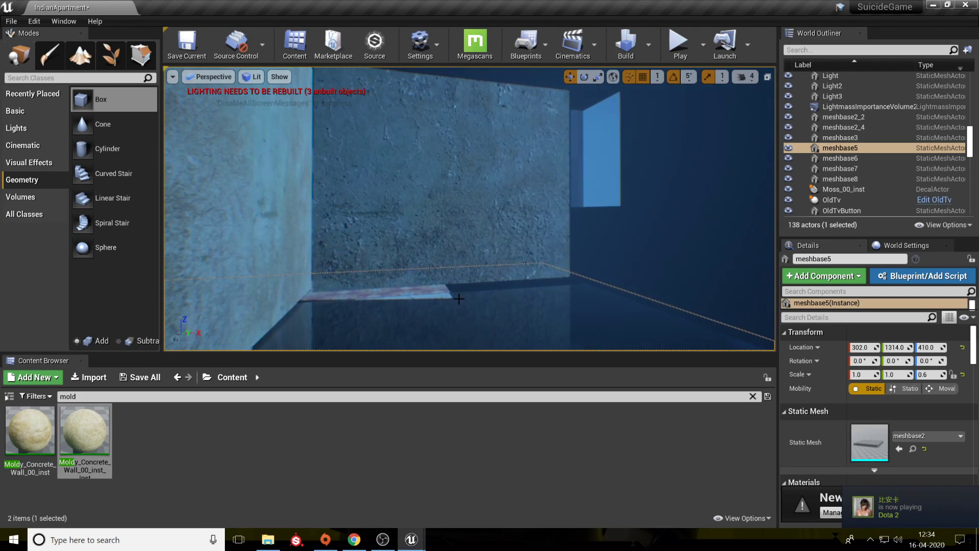
key("ctrl+s")
Switch to the browser to check the YouTube Studio live stream dashboard and chat, and return to Unreal Editor.
left_click(356, 541)
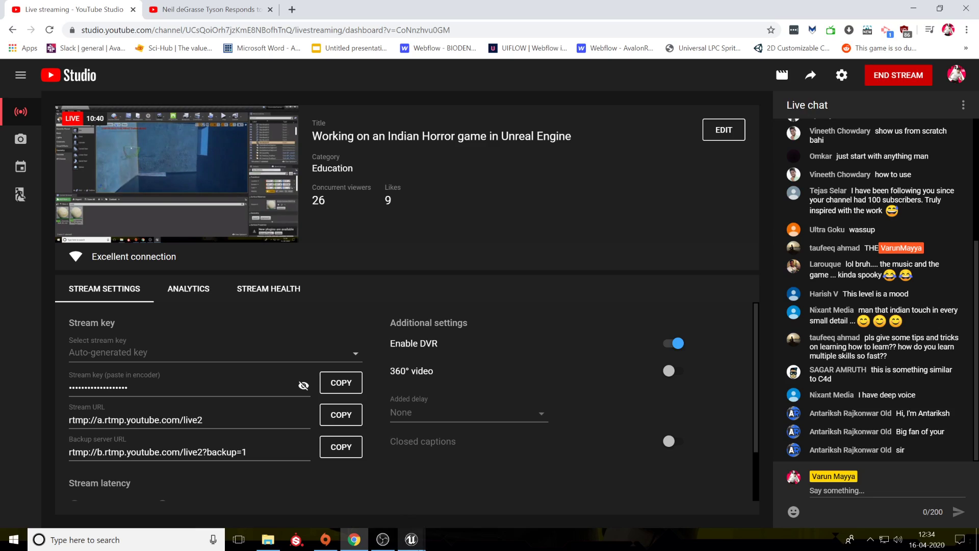
mouse_move(411, 539)
left_click(457, 479)
Move the meshbase3 floor piece to a Y location of 390 and save the level.
right_click_drag(470, 209, 484, 306)
left_click(514, 252)
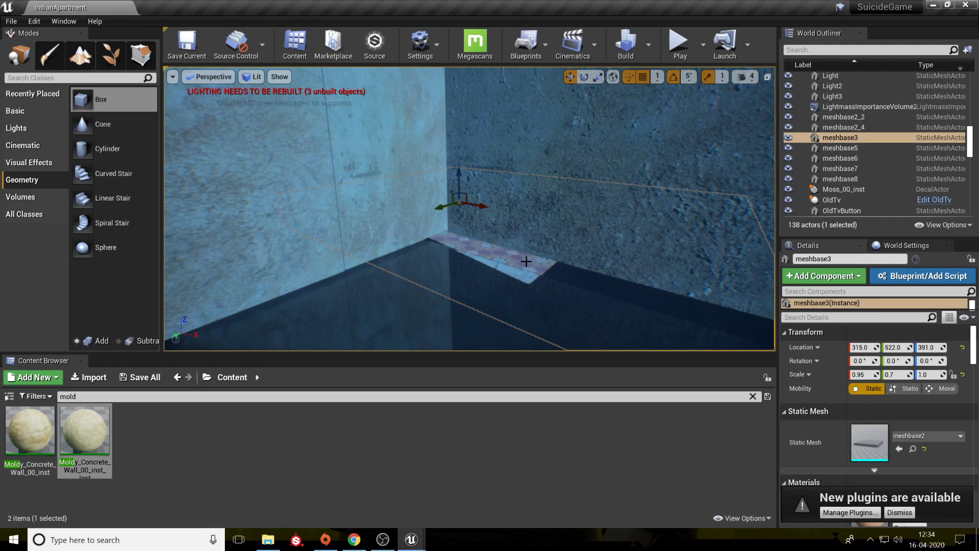
left_click_drag(449, 206, 467, 196)
right_click_drag(467, 199, 647, 214)
mouse_move(547, 289)
right_mouse_down()
mouse_move(571, 336)
mouse_move(592, 321)
mouse_move(547, 289)
right_mouse_up()
key("ctrl+s")
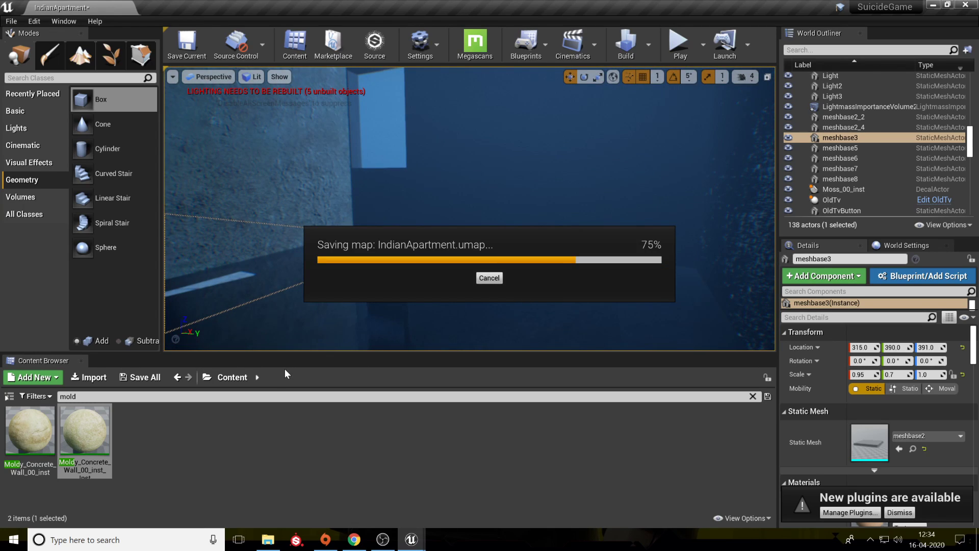
Ungroup the Window5 cutout from the wall brush behind it and clear their joint selection.
right_click_drag(398, 138, 403, 128)
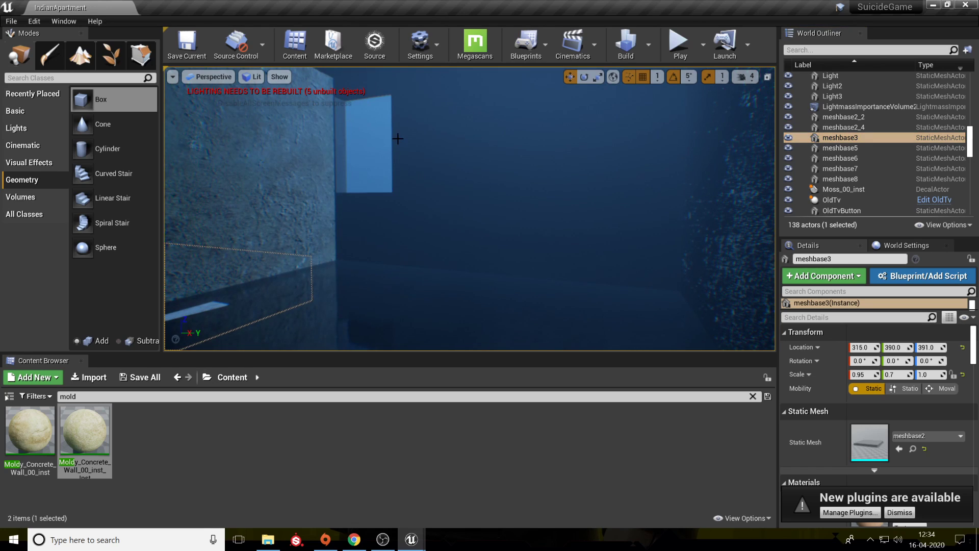
left_click(398, 138)
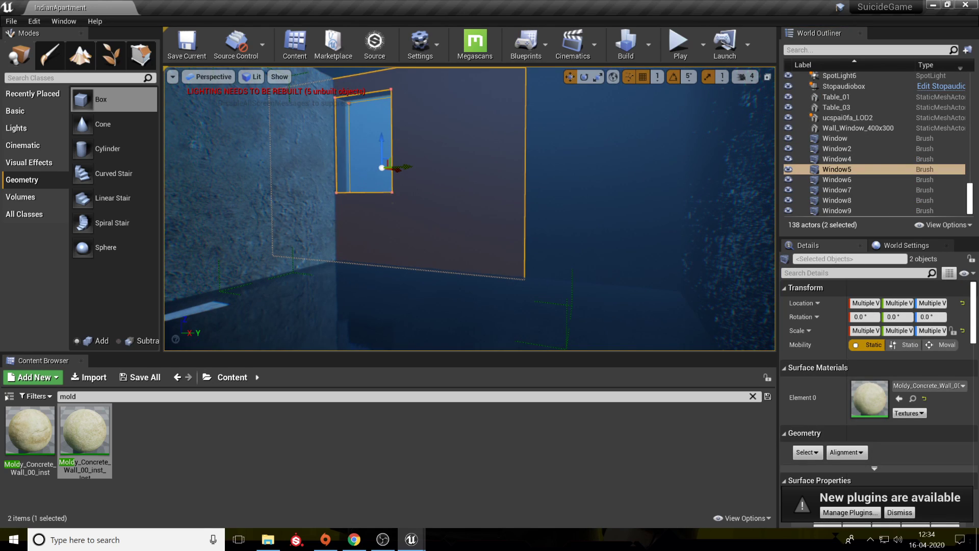
right_click(401, 137)
left_click(837, 169)
right_click(838, 170)
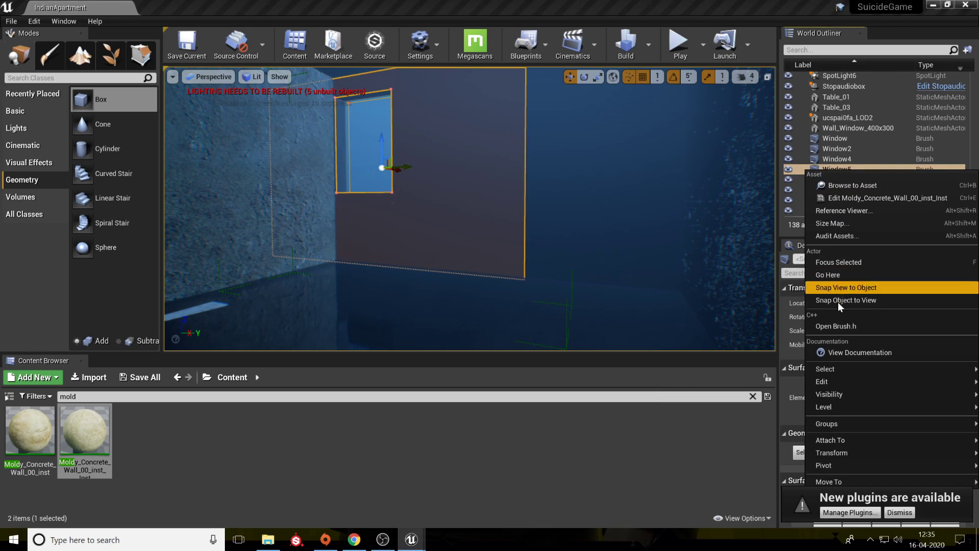
mouse_move(838, 424)
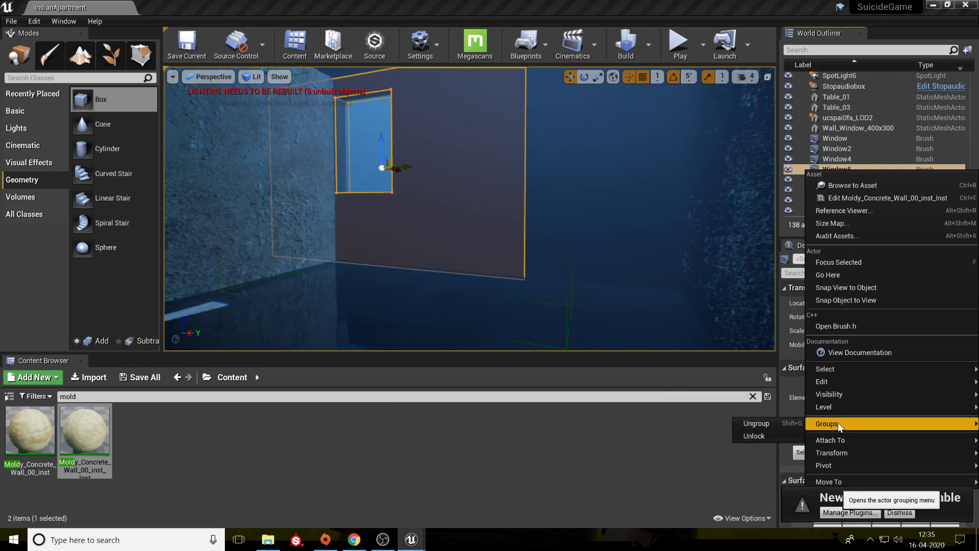
left_click(791, 424)
left_click(472, 147)
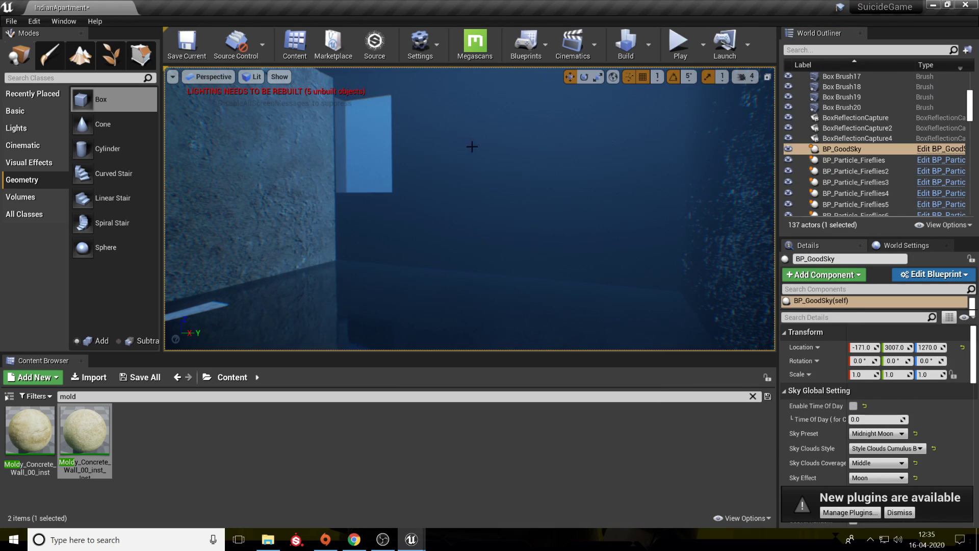
Move only the Window5 cutout along the wall to a Y location of 1232 and save the level.
left_click(396, 150)
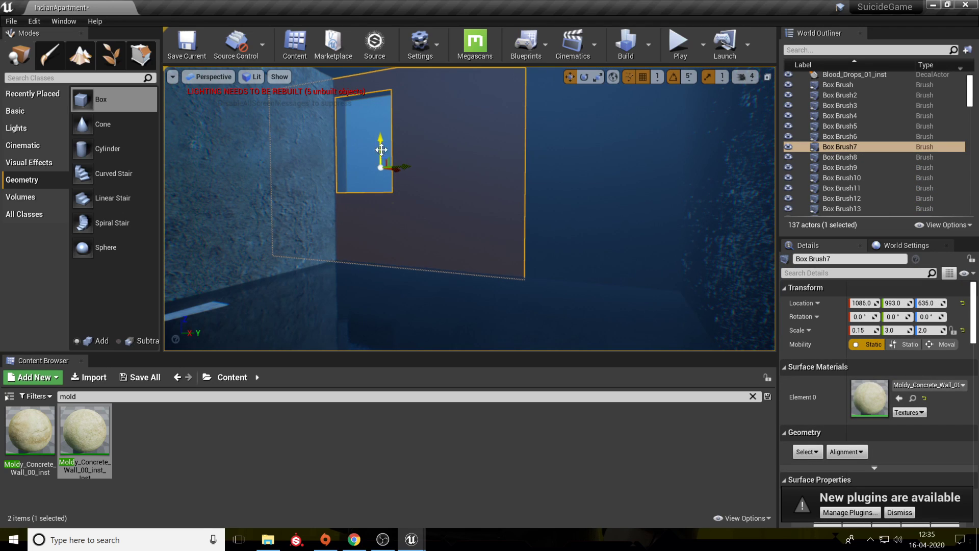
left_click(359, 132)
left_click(390, 132)
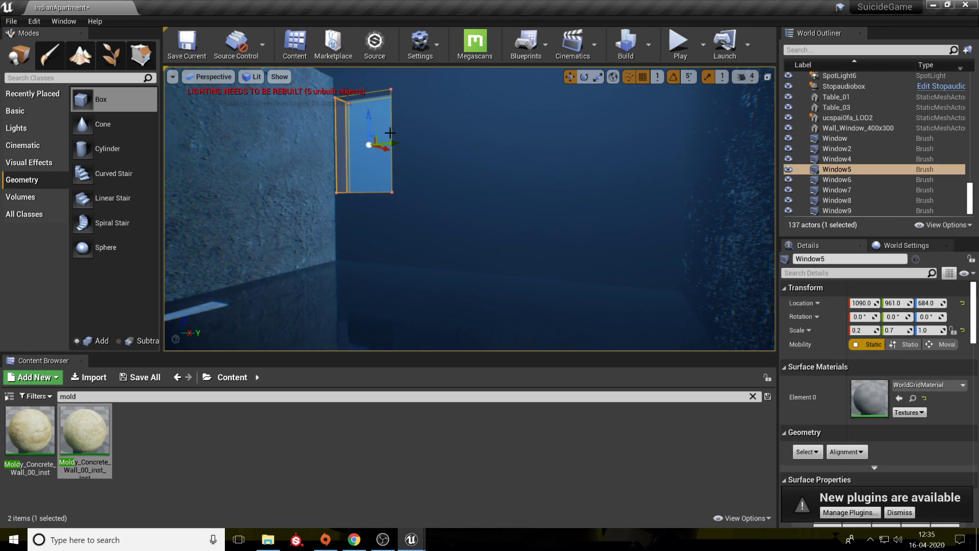
left_click_drag(391, 144, 527, 155)
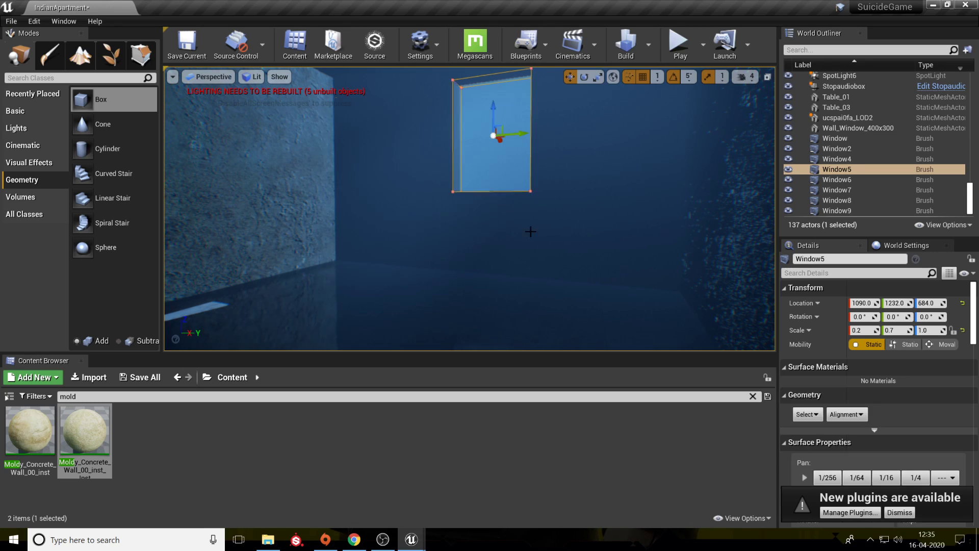
left_click(523, 282)
right_click_drag(522, 282, 562, 288)
key("ctrl+s")
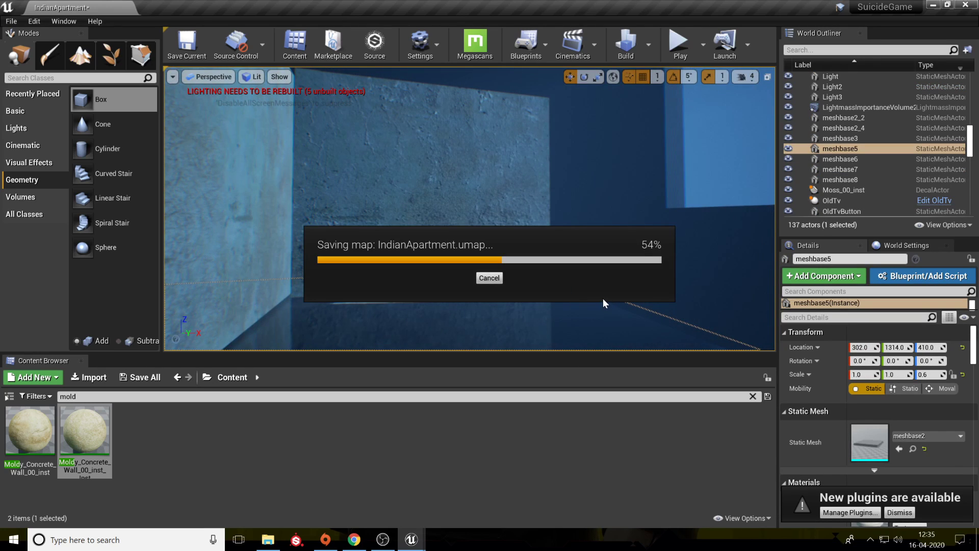
Clear the asset search and open the Bed folder within OldAbandonedFurniture's Models.
right_click_drag(276, 281, 251, 327)
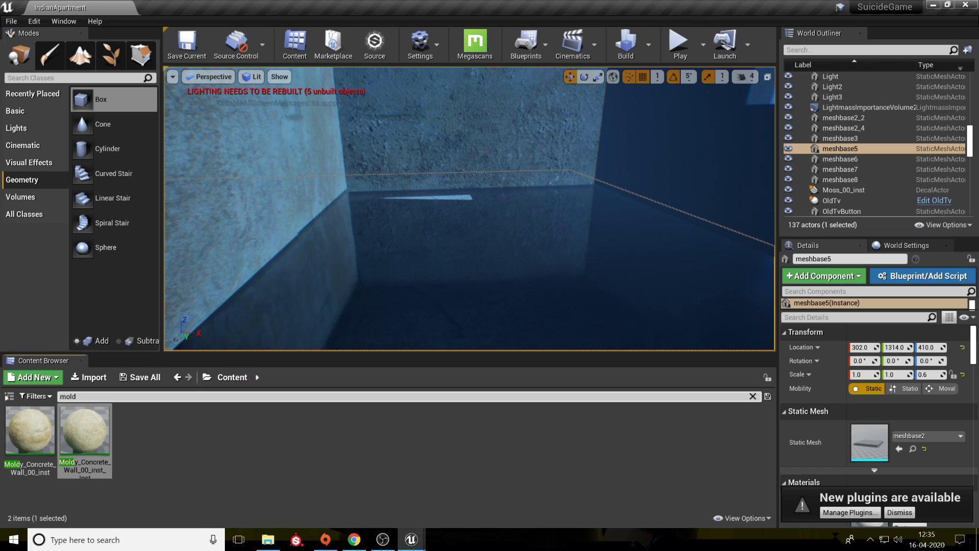
key("BackSpace")
scroll(295, 418, "down", 2)
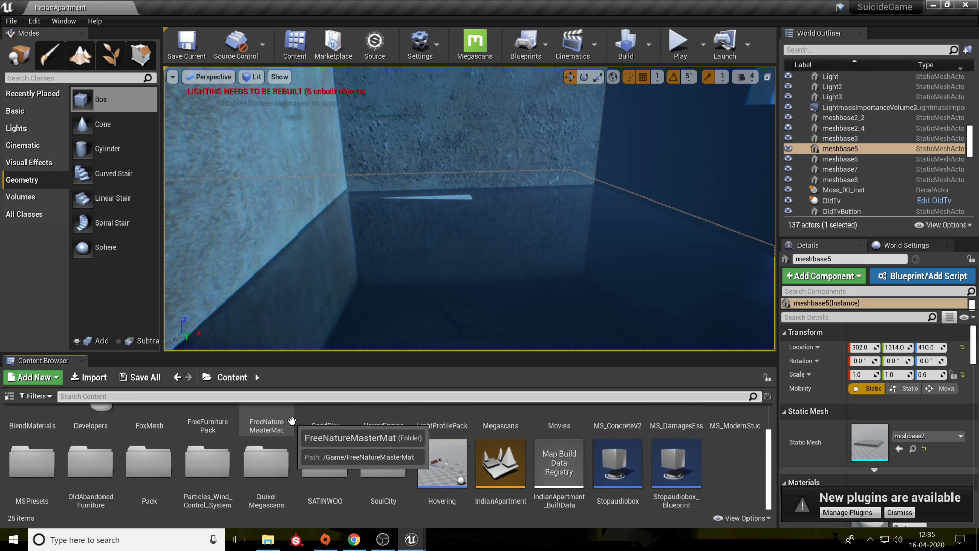
double_click(71, 476)
double_click(143, 441)
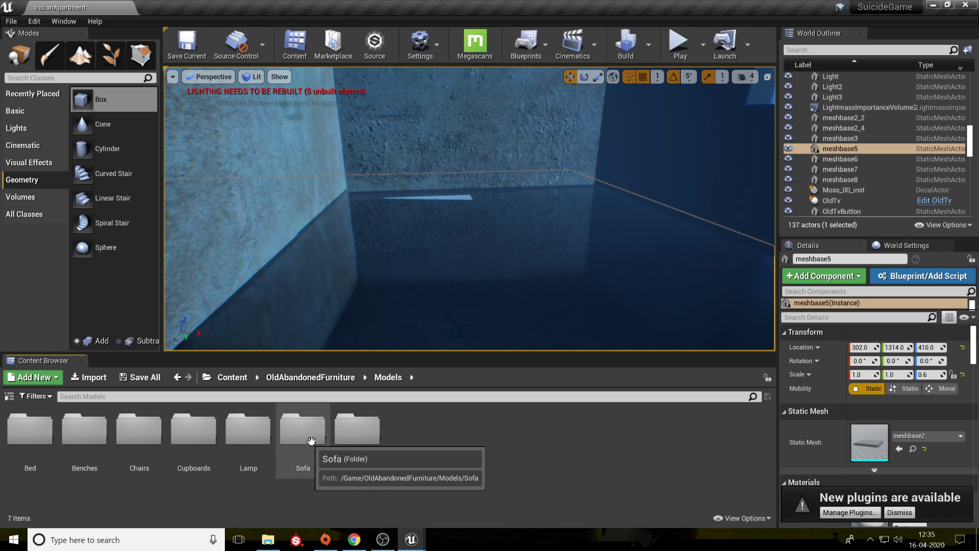
double_click(30, 431)
Place the Bed mesh on the new room's floor near the window wall and adjust its position in the corner.
left_click(30, 434)
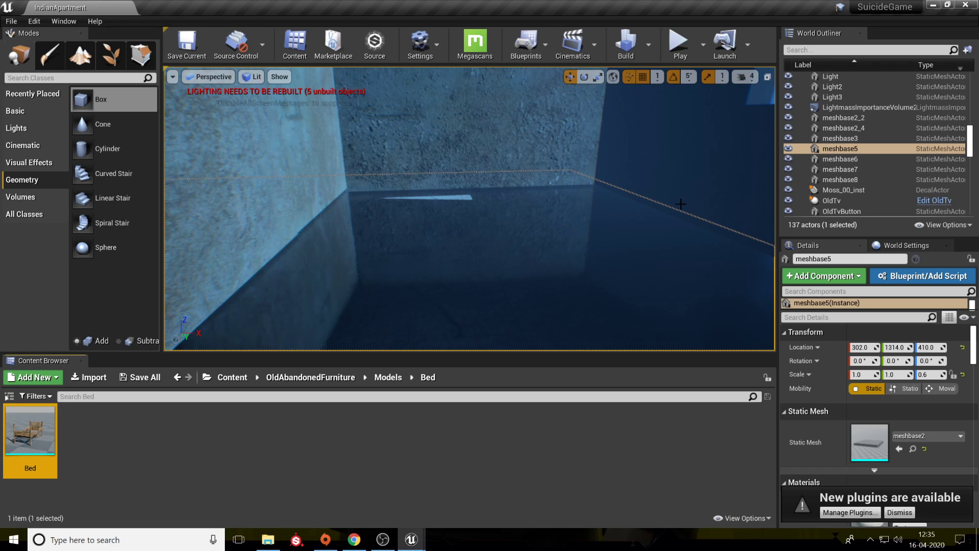
left_click_drag(687, 259, 687, 256)
right_click(687, 255)
mouse_move(593, 243)
right_mouse_down()
mouse_move(643, 214)
mouse_move(590, 263)
mouse_move(587, 309)
right_mouse_up()
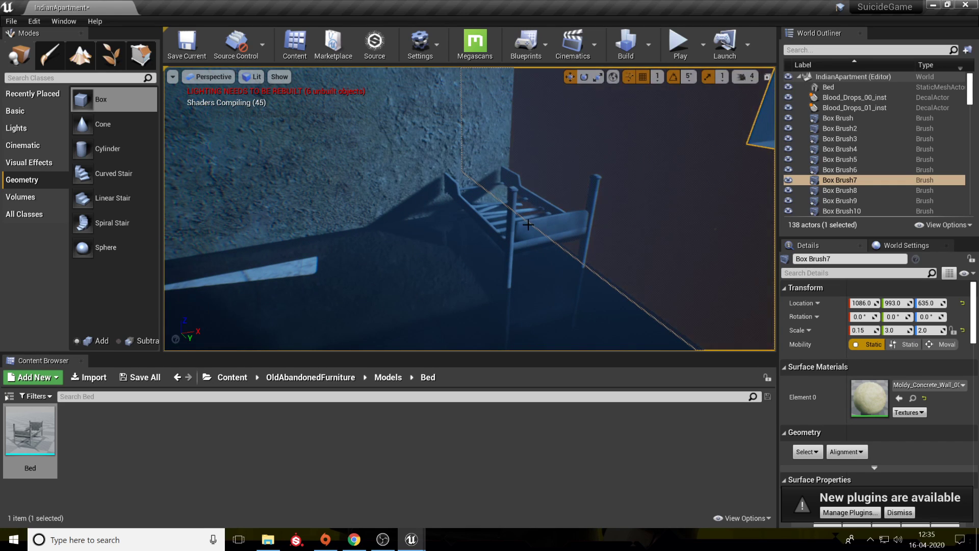
left_click(488, 234)
left_click_drag(477, 252, 485, 268)
left_click(487, 286)
right_click_drag(487, 286, 624, 255)
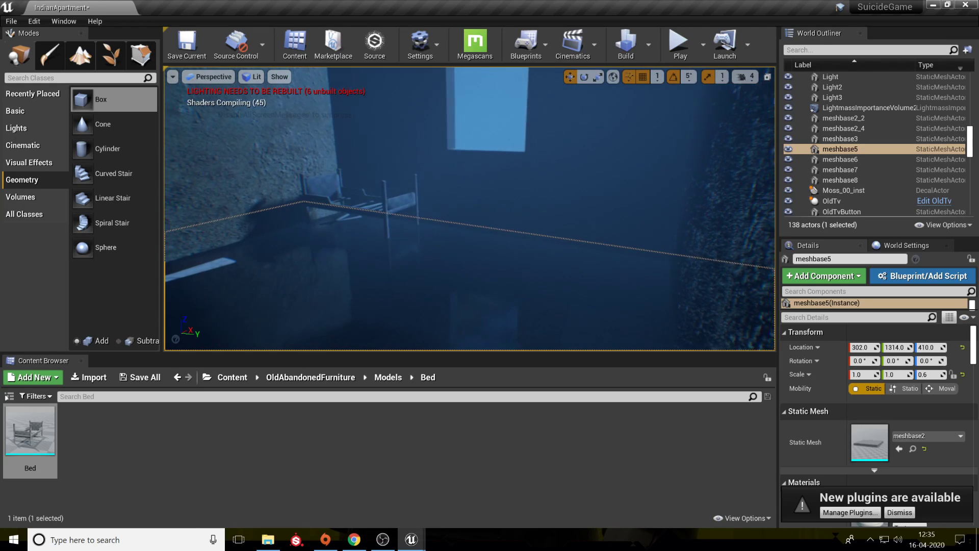
Open the Meshes folder of FreeFurniturePack to browse its furniture models.
left_click(232, 377)
left_click(210, 442)
double_click(210, 442)
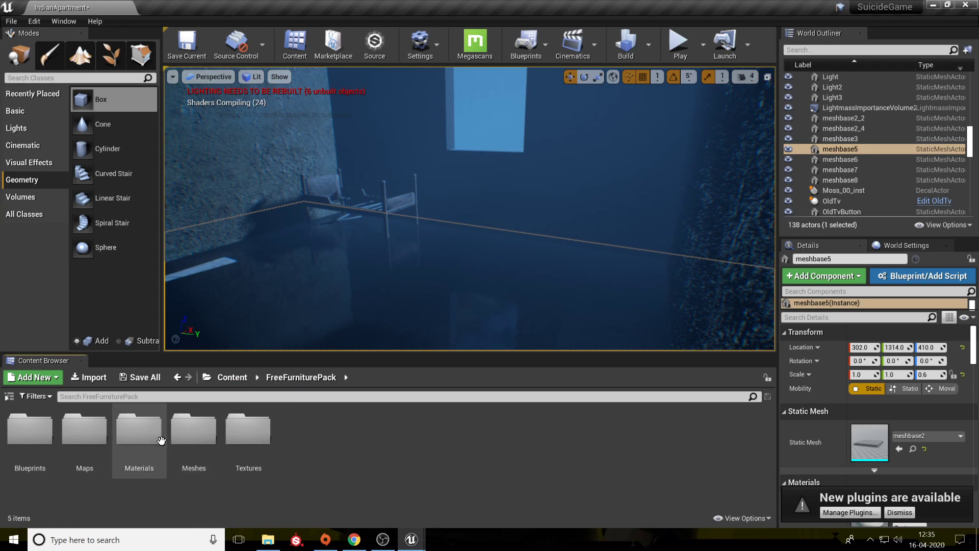
double_click(193, 433)
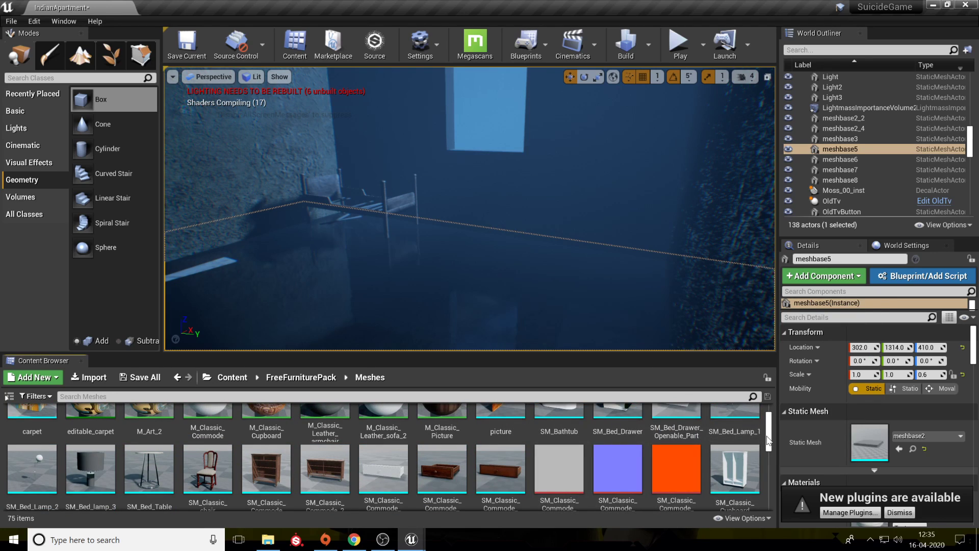
Find SM_Old_Chair among the furniture meshes and place three copies in a row on the new room's floor below the window.
scroll(770, 421, "up", 2)
left_click_drag(769, 433, 761, 491)
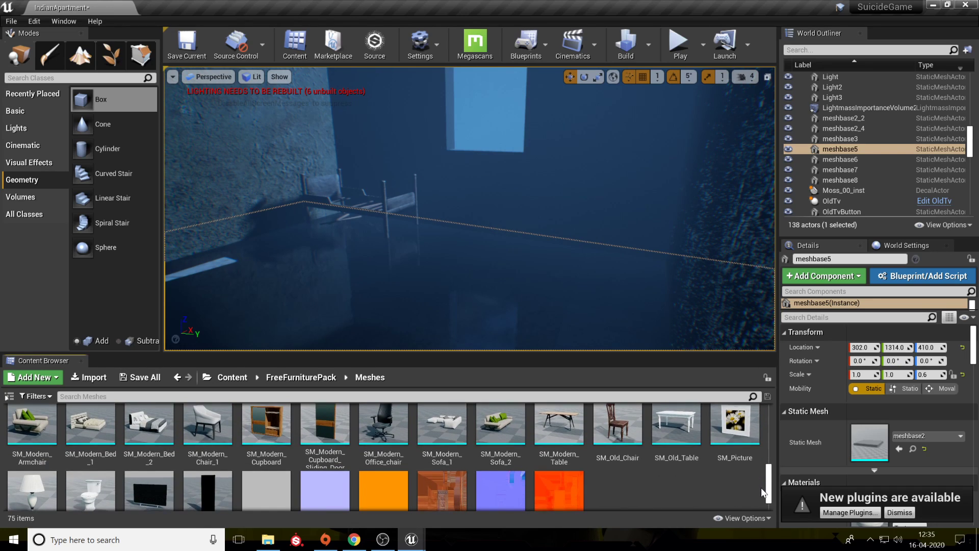
mouse_move(760, 486)
left_mouse_down()
mouse_move(760, 498)
mouse_move(769, 487)
left_mouse_up()
left_click_drag(618, 459, 632, 246)
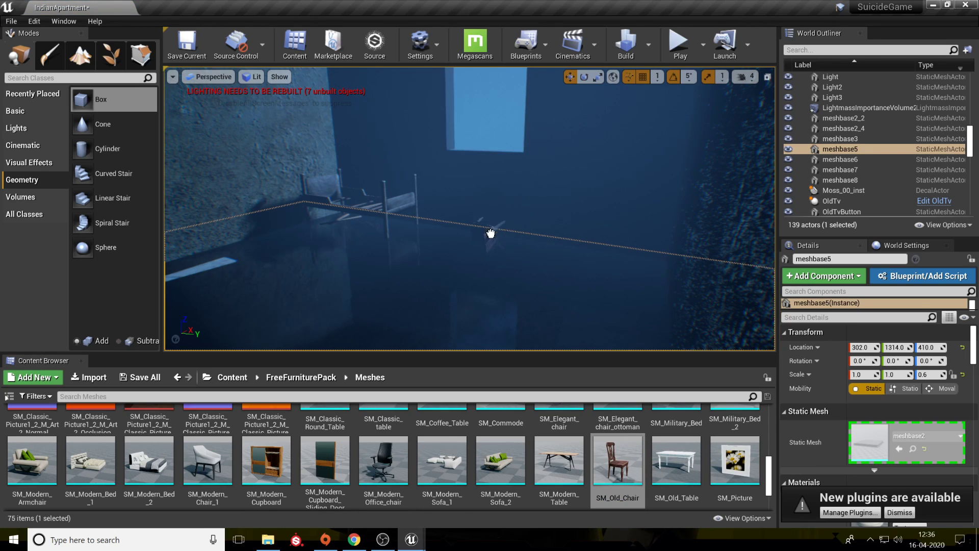
left_click_drag(464, 249, 576, 268)
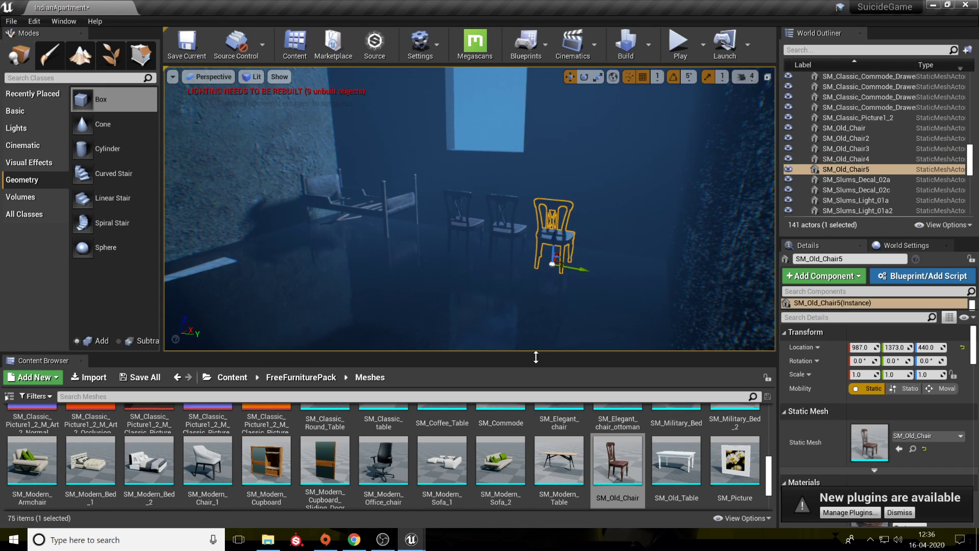
Find the SM_Military_Bed_2 mesh and place it on the new room's floor between the textured wall and the chairs.
scroll(586, 449, "up", 2)
scroll(652, 462, "down", 1)
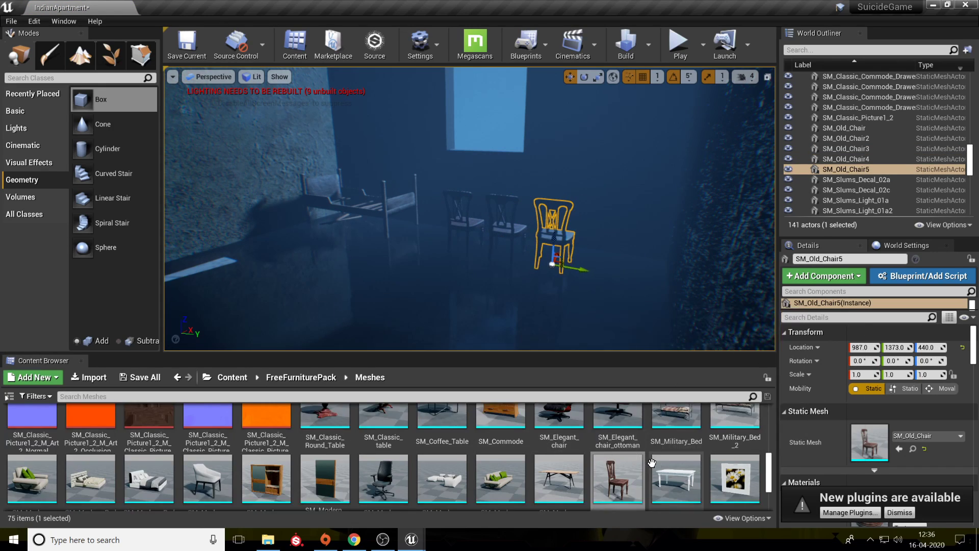
scroll(652, 462, "up", 1)
scroll(647, 448, "up", 2)
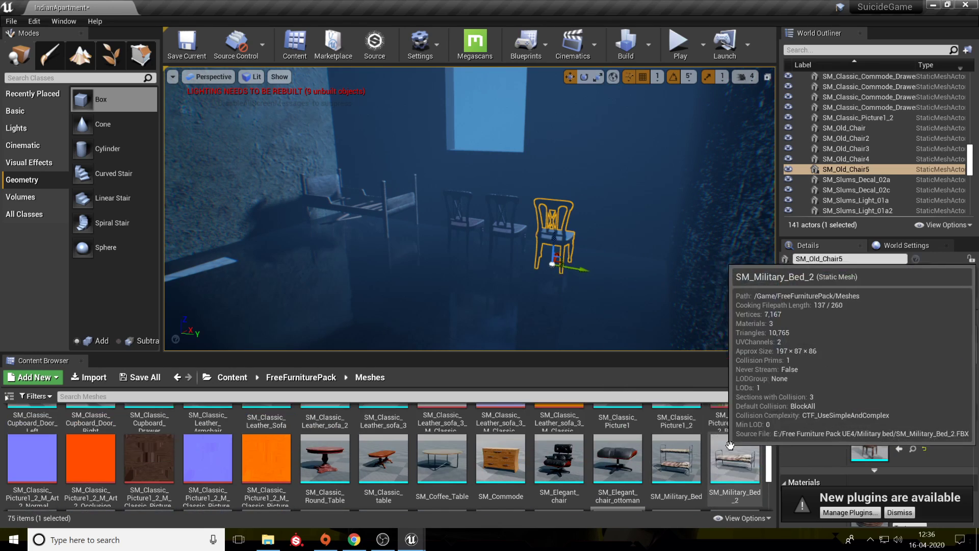
left_click_drag(723, 442, 343, 299)
key("f")
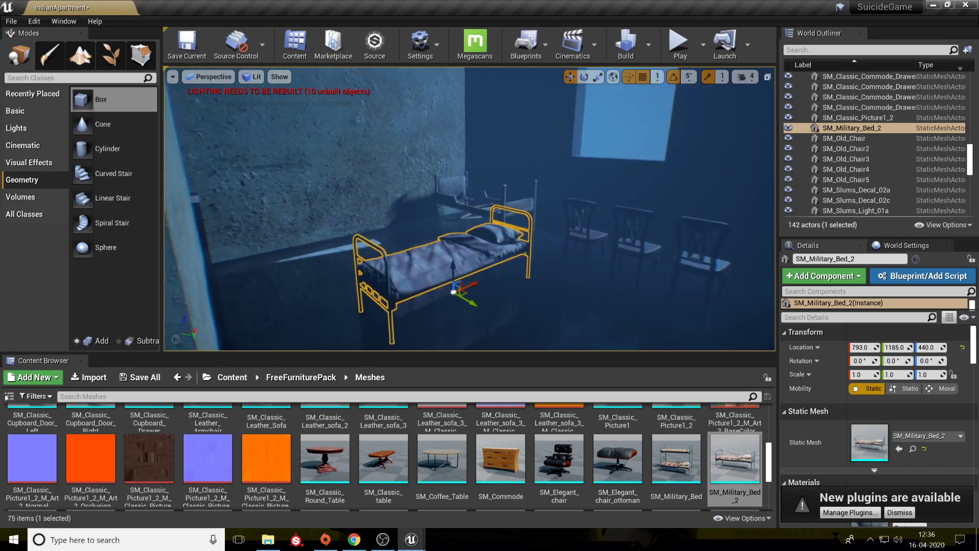
Rotate SM_Military_Bed_2 to -95° and move it back to about X 612 beside the near wall.
left_click_drag(531, 316, 414, 291)
key("r")
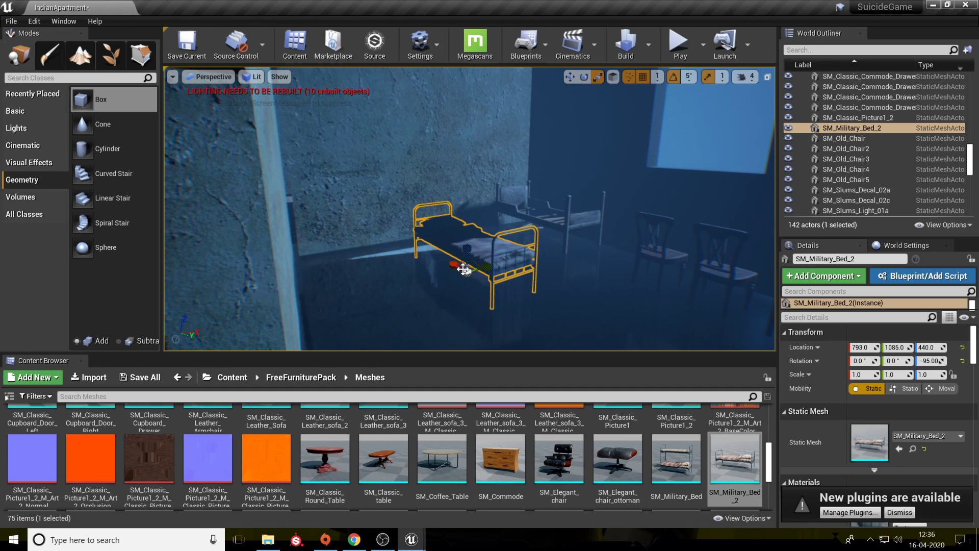
left_click_drag(493, 267, 354, 280)
right_click_drag(354, 280, 281, 281)
left_click_drag(386, 246, 392, 244)
right_click_drag(393, 244, 428, 222)
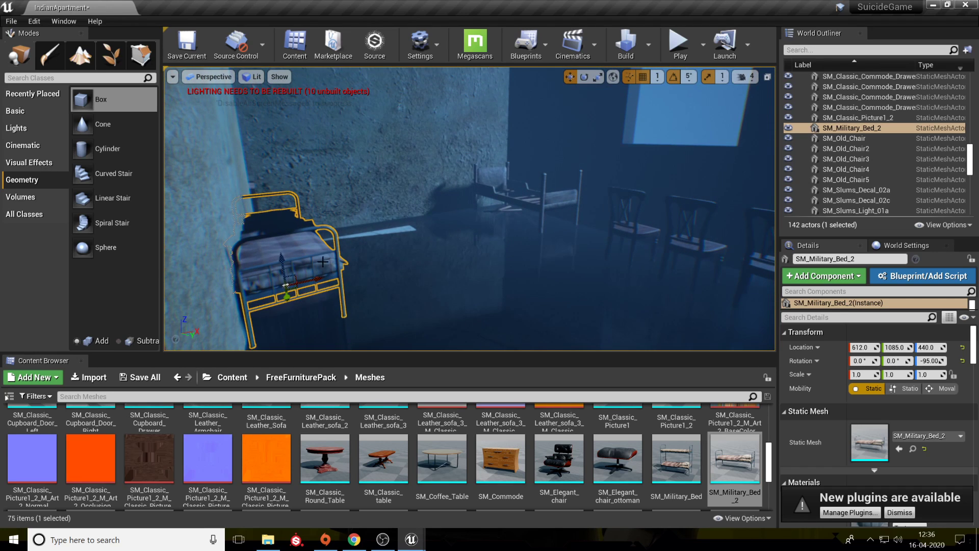
left_click_drag(313, 282, 335, 276)
left_click_drag(297, 304, 291, 304)
left_click(389, 287)
right_click_drag(389, 286, 408, 278)
Move SM_Old_Chair3 beside the textured side wall at X 844, Y 928 and rotate it to 75°.
right_click_drag(663, 230, 624, 250)
left_click(665, 247)
left_click_drag(571, 262, 376, 232)
key("w")
right_click_drag(377, 230, 457, 278)
key("s")
key("w")
right_click_drag(340, 263, 330, 255)
key("e")
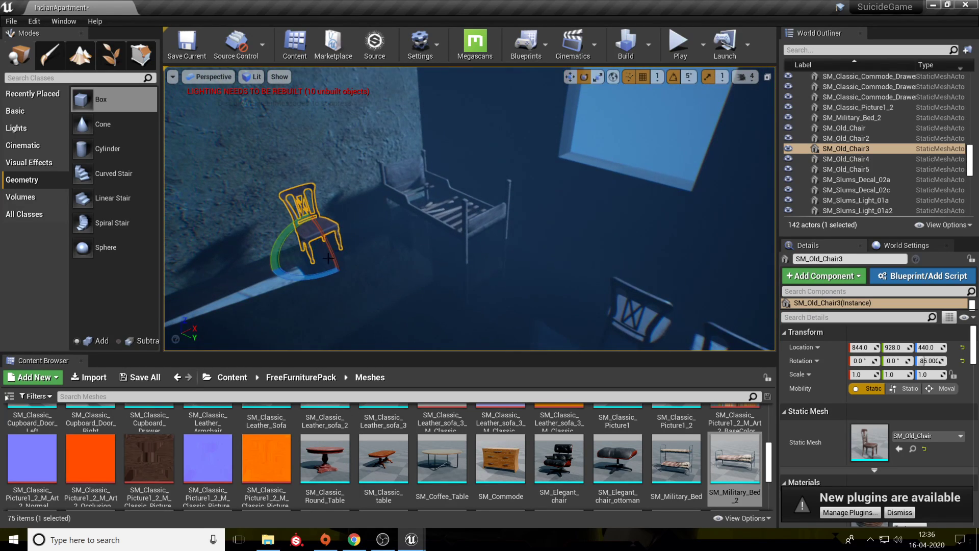
left_click_drag(319, 276, 306, 276)
Rotate SM_Old_Chair4 to 215° and move it to Y 1438 near the wall opposite the old bed.
left_click(640, 315)
right_click_drag(640, 315, 680, 330)
left_click_drag(555, 315, 482, 319)
key("w")
left_click_drag(540, 267, 666, 306)
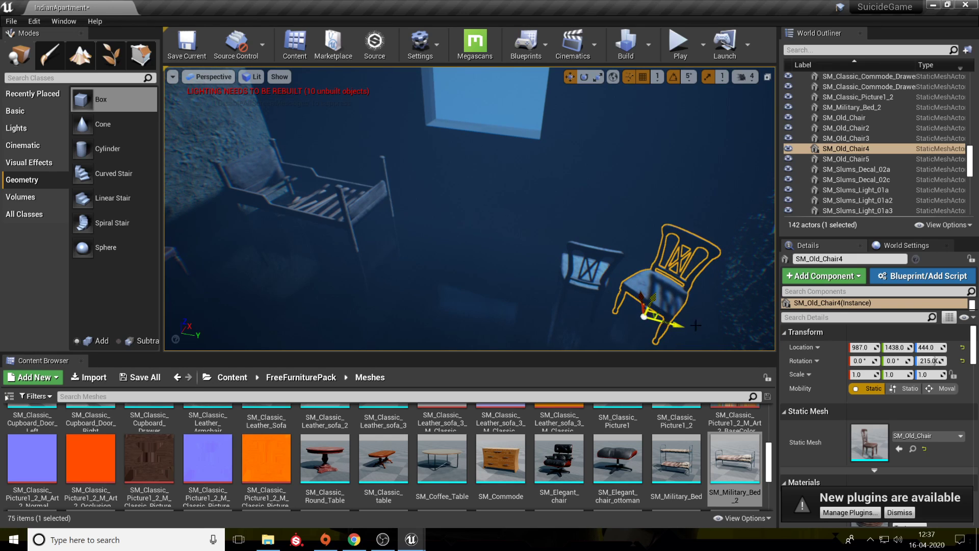
Rotate SM_Old_Chair5 to -70° and reposition it near SM_Old_Chair4.
key("f")
left_click_drag(445, 276, 389, 276)
left_click(458, 283)
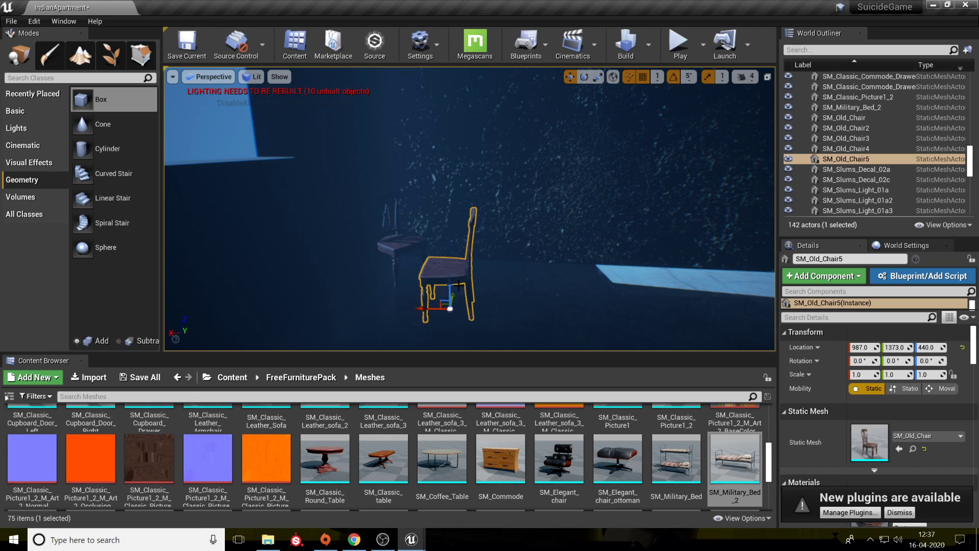
left_click_drag(469, 334, 471, 332)
key("w")
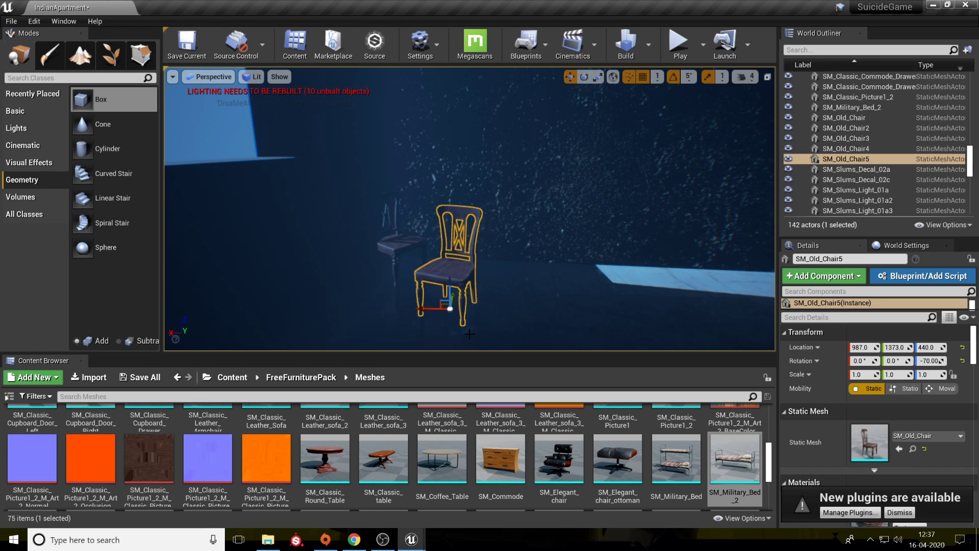
left_click_drag(453, 296, 473, 265)
scroll(878, 143, "up", 5)
double_click(840, 148)
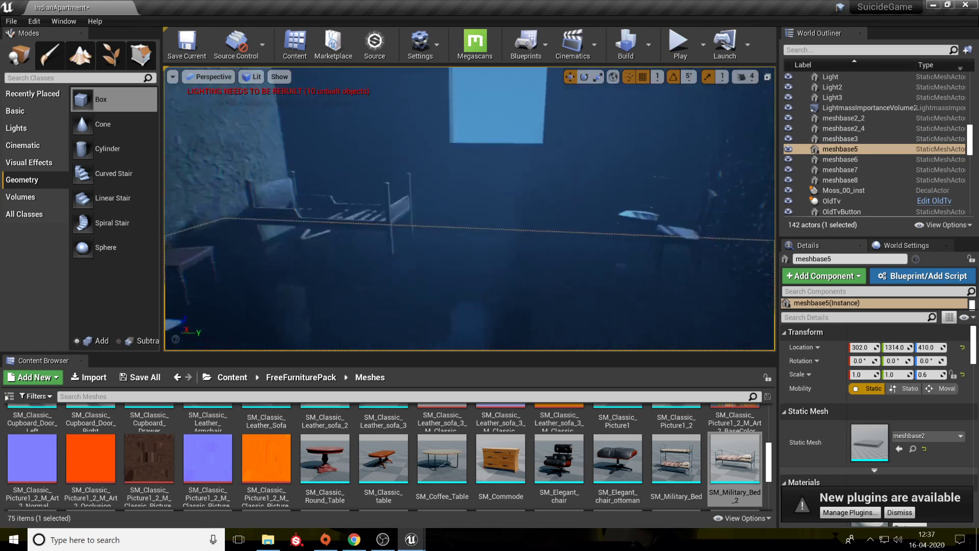
right_click_drag(470, 209, 528, 230)
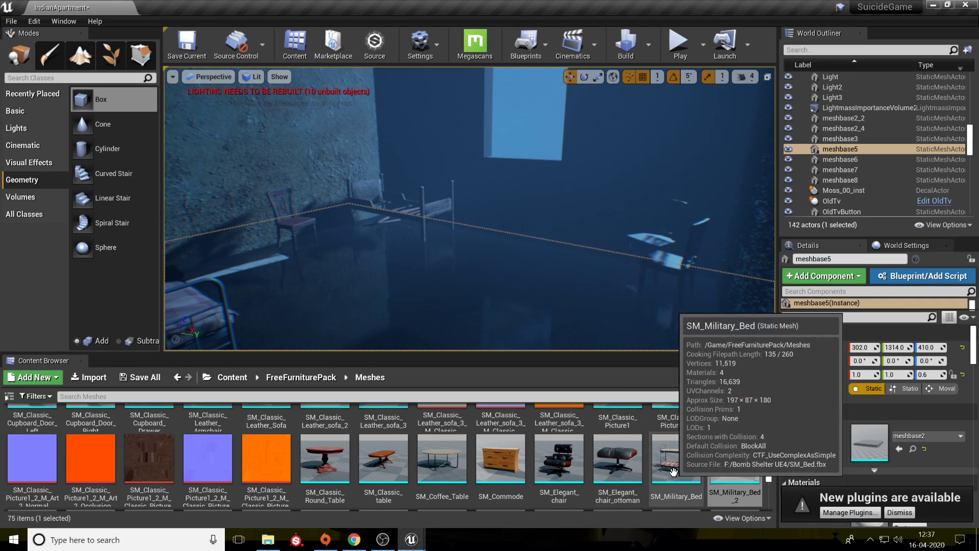
Open the Cupboards folder in OldAbandonedFurniture's Models and place Cupboard_04 below the window, rotated 90°.
scroll(510, 454, "up", 3)
left_click(302, 378)
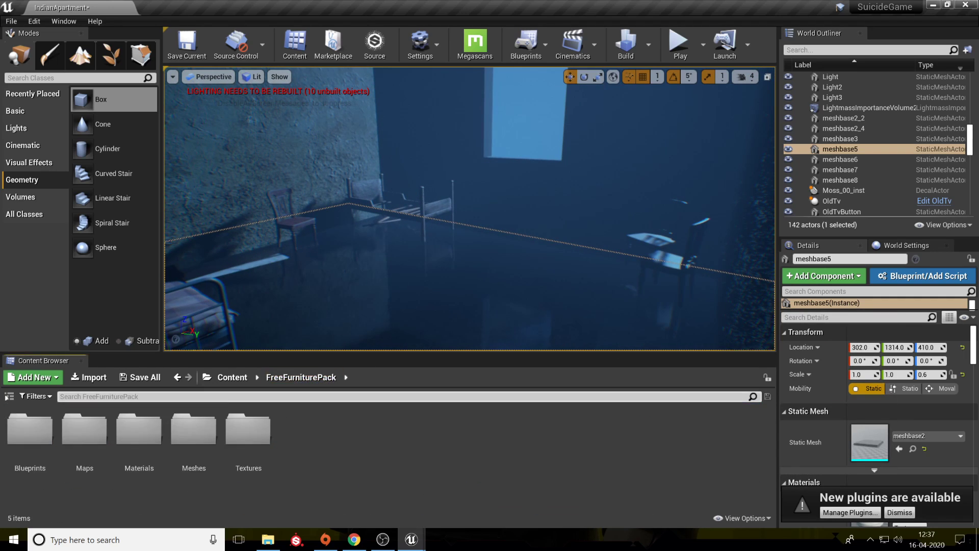
left_click(232, 378)
scroll(98, 468, "down", 1)
double_click(98, 467)
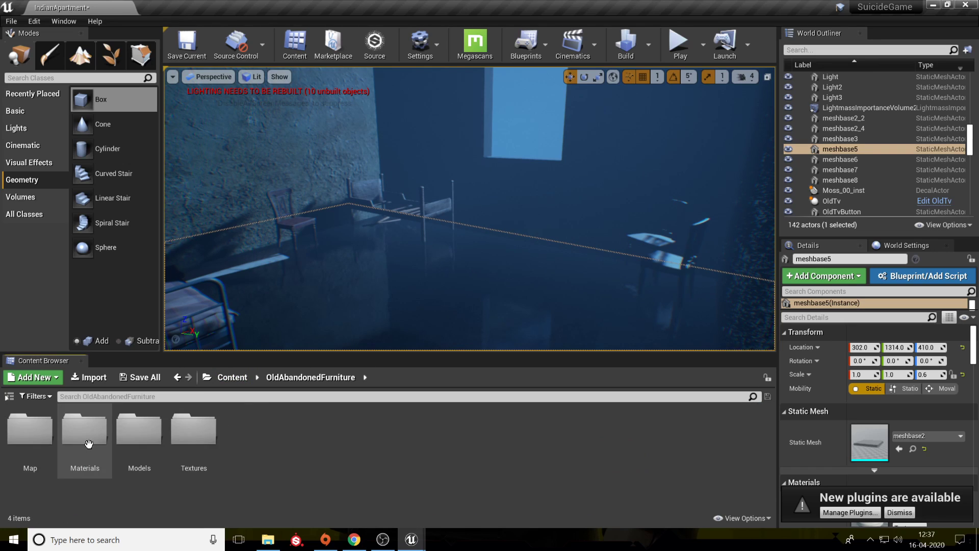
double_click(83, 449)
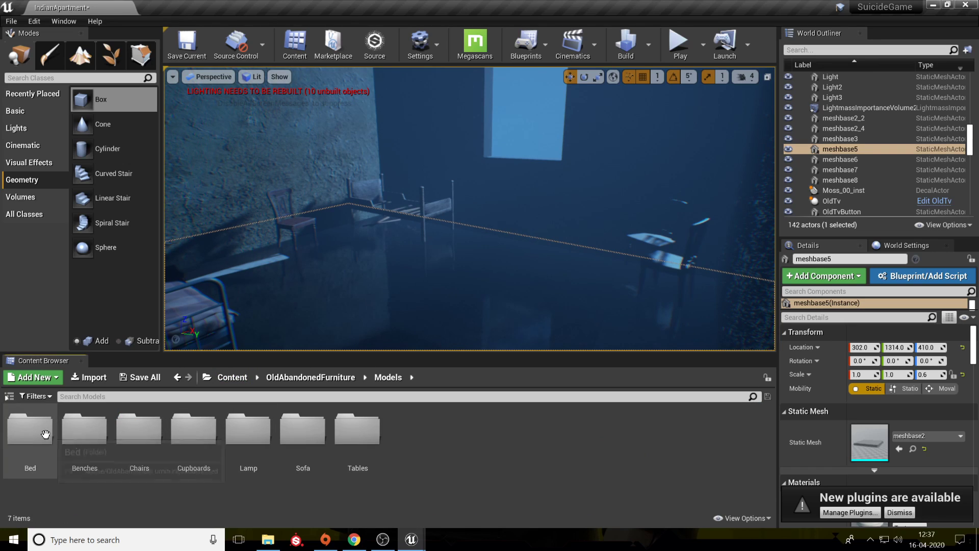
double_click(194, 431)
left_click(194, 431)
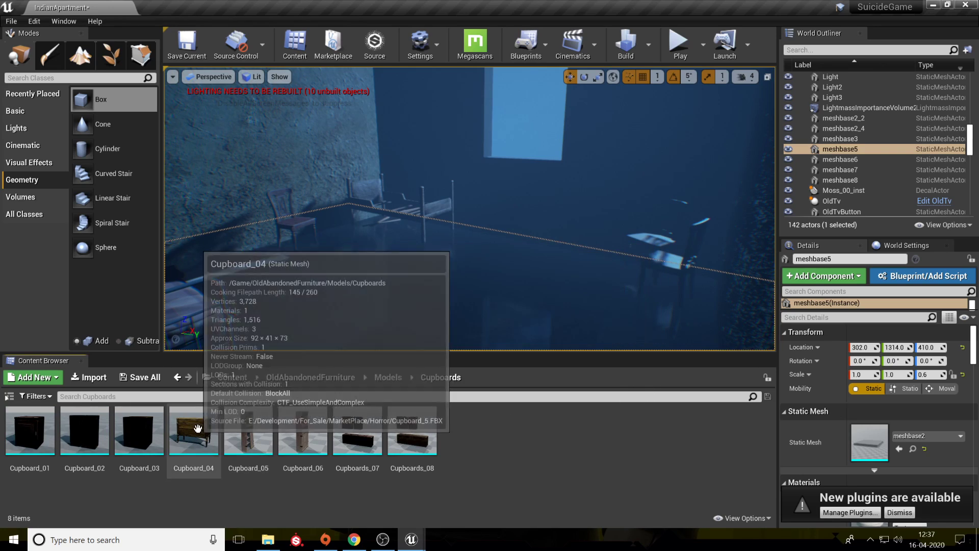
left_click_drag(498, 230, 522, 224)
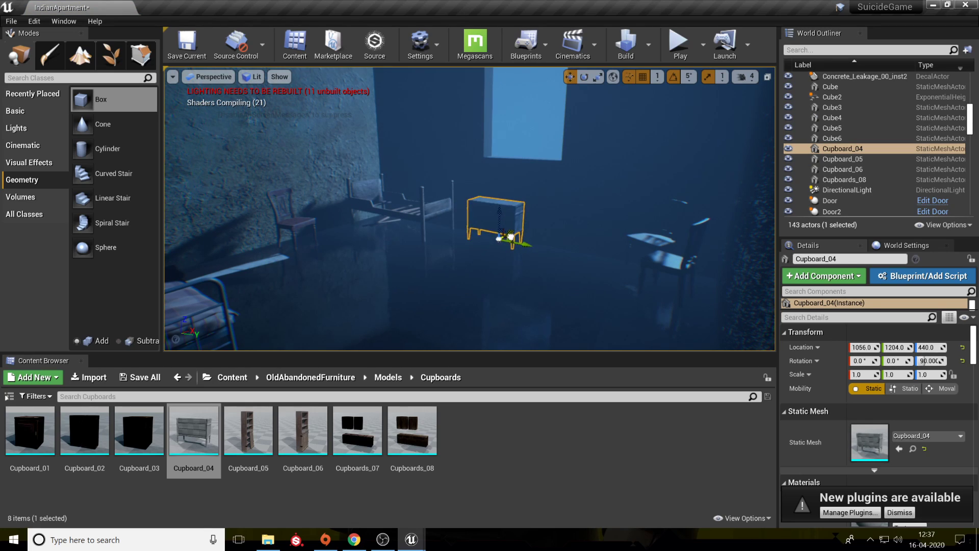
Set the rotation snap to 10° and delete the broken Bed from the corner by the window wall.
left_click(393, 212)
left_click(688, 77)
left_click(699, 114)
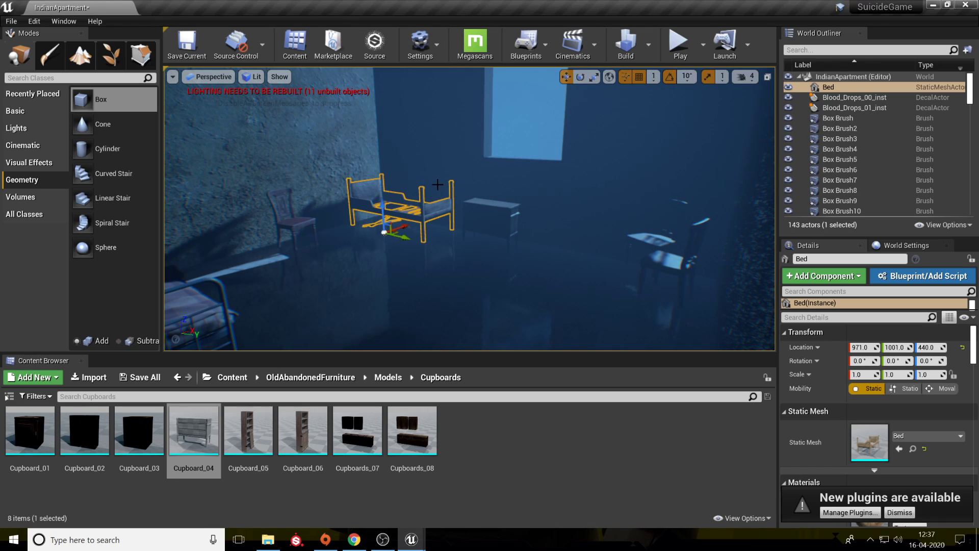
key("Delete")
Move Cupboard_04 along the window wall to X 1040, Y 1043, toward the vacated corner.
left_click(519, 229)
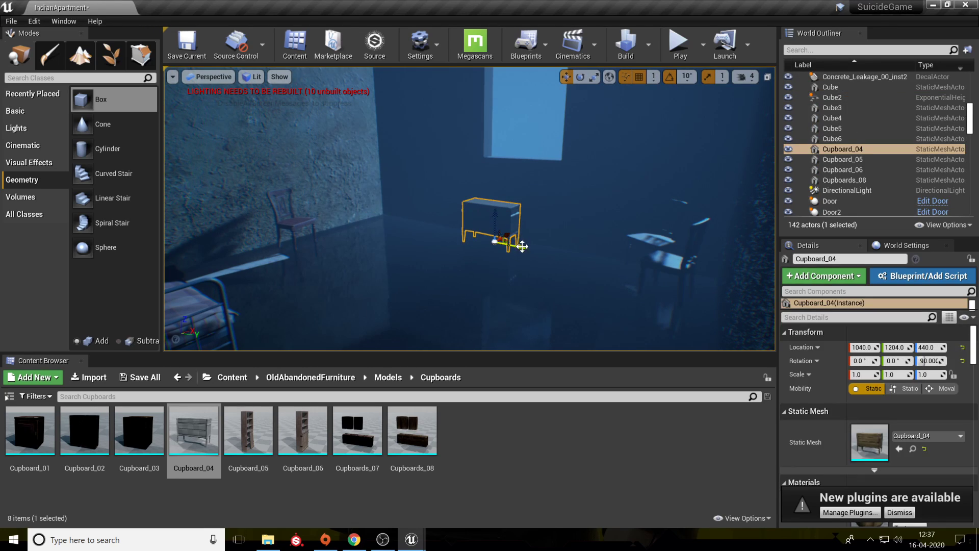
left_click_drag(522, 247, 443, 226)
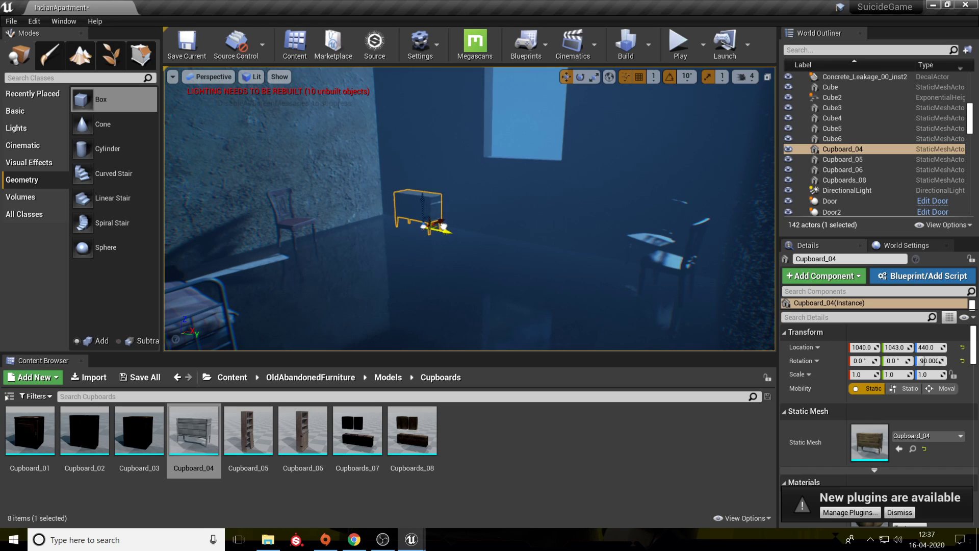
Move SM_Old_Chair3 away from the side wall to Y 1164 and stand two tall shelf cupboards side by side there.
left_click(315, 238)
left_click_drag(308, 247, 416, 284)
left_click_drag(303, 431, 315, 237)
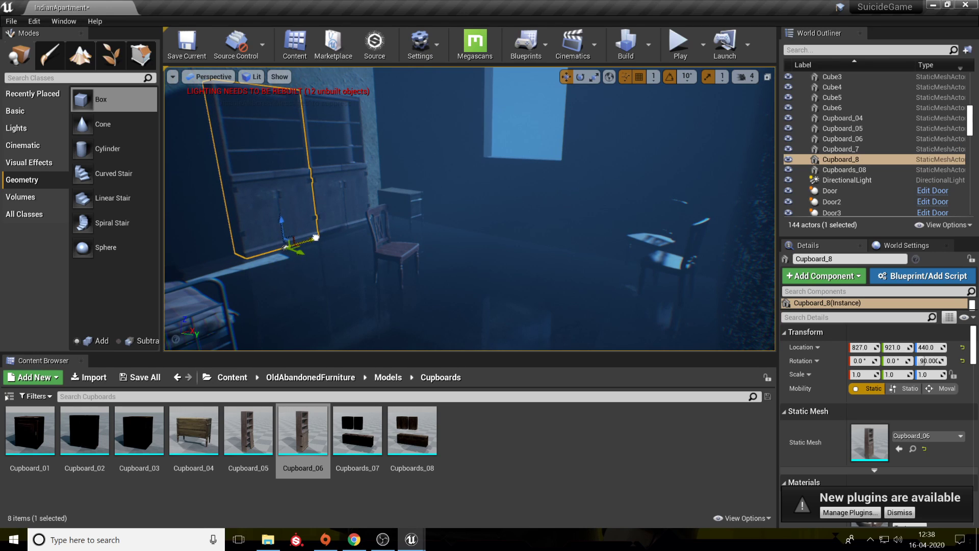
Move Cupboard_04 further into the corner beside the tall cupboards, to Y 969.
left_click(483, 256)
right_click_drag(483, 256, 347, 222)
right_click_drag(438, 168, 505, 211)
left_click(540, 244)
mouse_move(529, 292)
left_mouse_down()
mouse_move(556, 289)
mouse_move(530, 291)
mouse_move(529, 275)
left_mouse_up()
key("w")
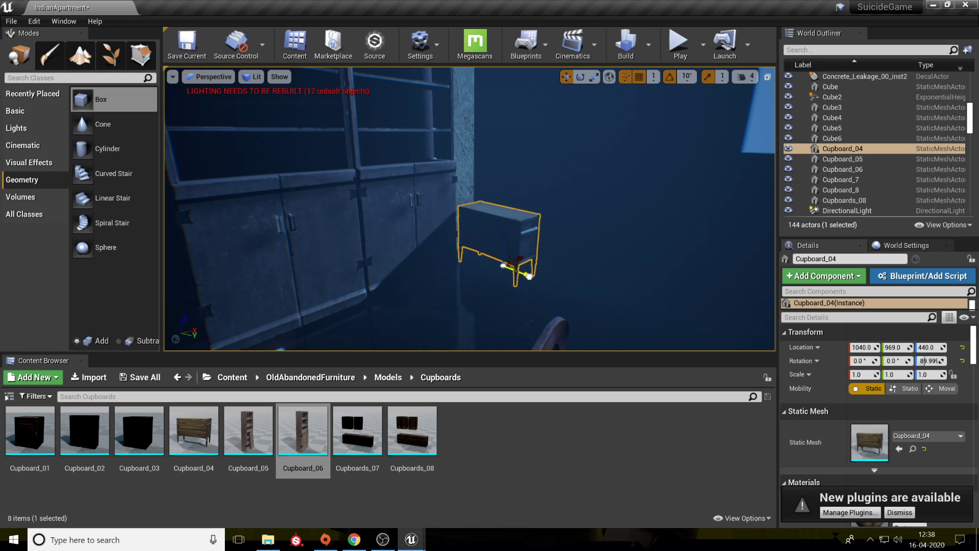
Move SM_Military_Bed_2 to X 913, Y 1187 with 0° rotation and place a duplicate alongside it at Y 1262.
left_click(502, 302)
key("s")
mouse_move(502, 302)
right_mouse_down()
mouse_move(485, 304)
mouse_move(497, 319)
mouse_move(503, 306)
right_mouse_up()
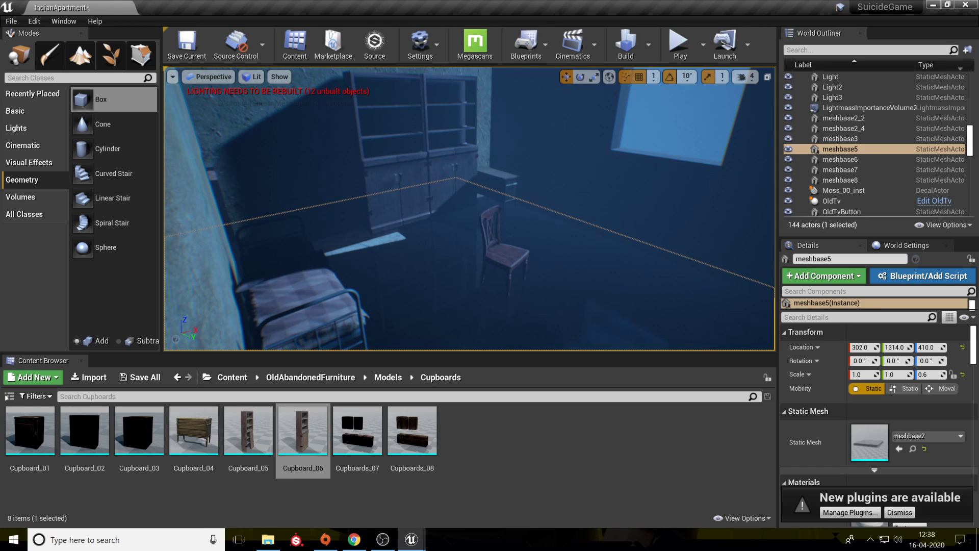
left_click(339, 298)
left_click_drag(332, 312, 587, 255)
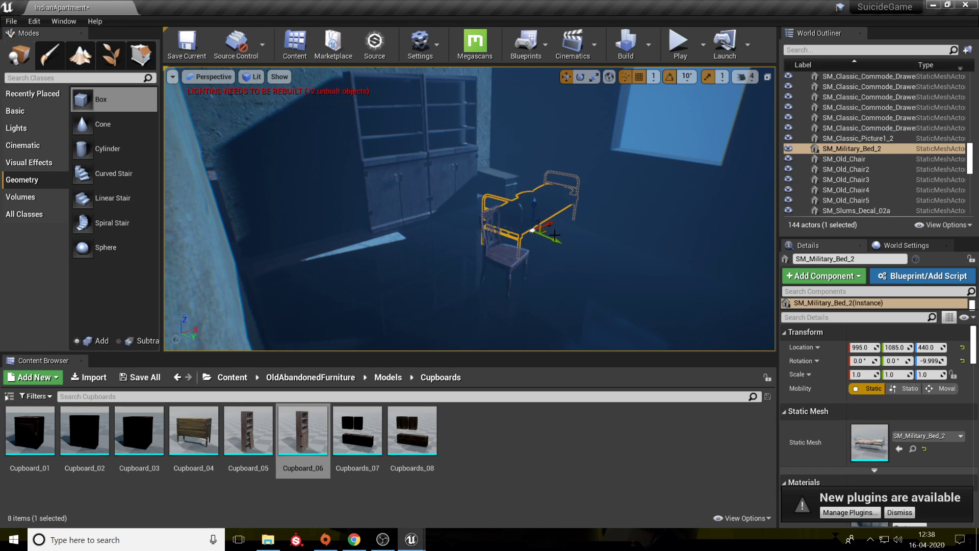
left_click_drag(547, 230, 640, 328)
key("e")
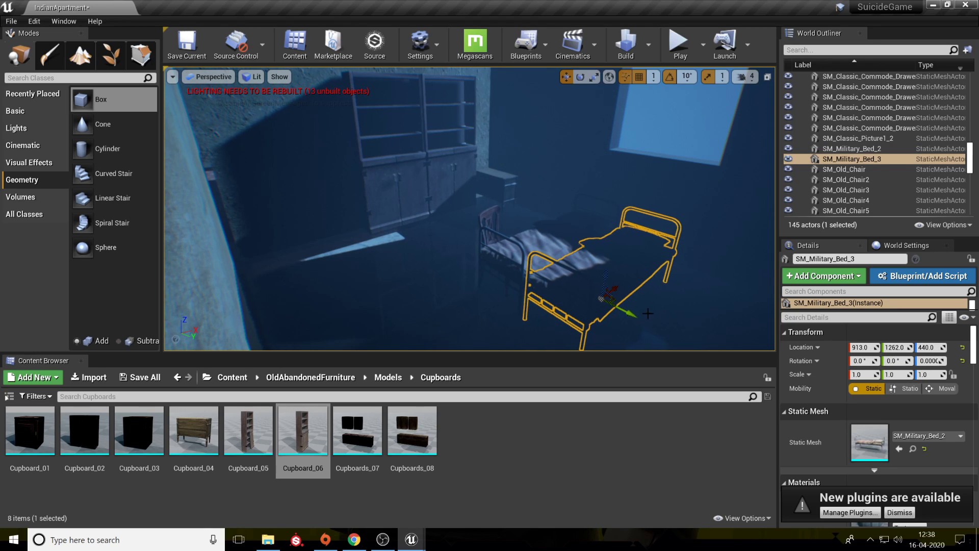
Move SM_Old_Chair3 clear of the military beds, toward the tall cupboards.
left_click(494, 228)
left_click(489, 218)
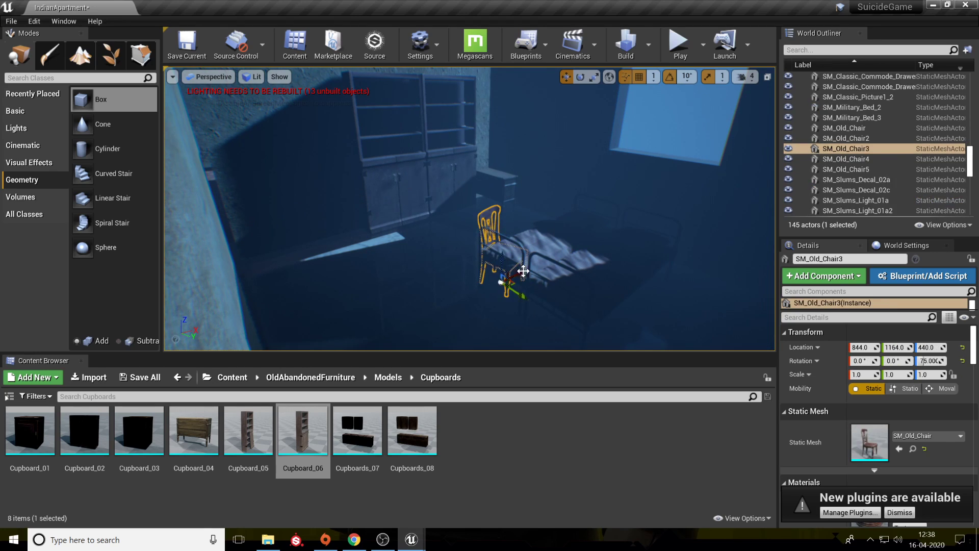
left_click_drag(521, 296, 489, 276)
left_click(485, 305)
right_click_drag(486, 305, 510, 313)
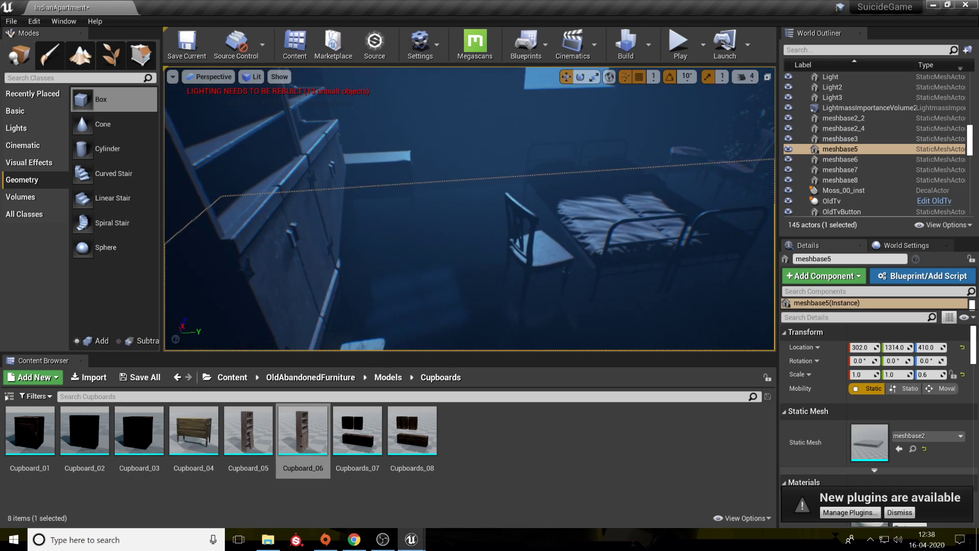
left_click(525, 255)
Move both military beds together toward the window wall to X 963 and save the level.
left_click(655, 222)
right_click_drag(655, 221, 669, 180)
scroll(680, 203, "down", 3)
scroll(670, 179, "up", 3)
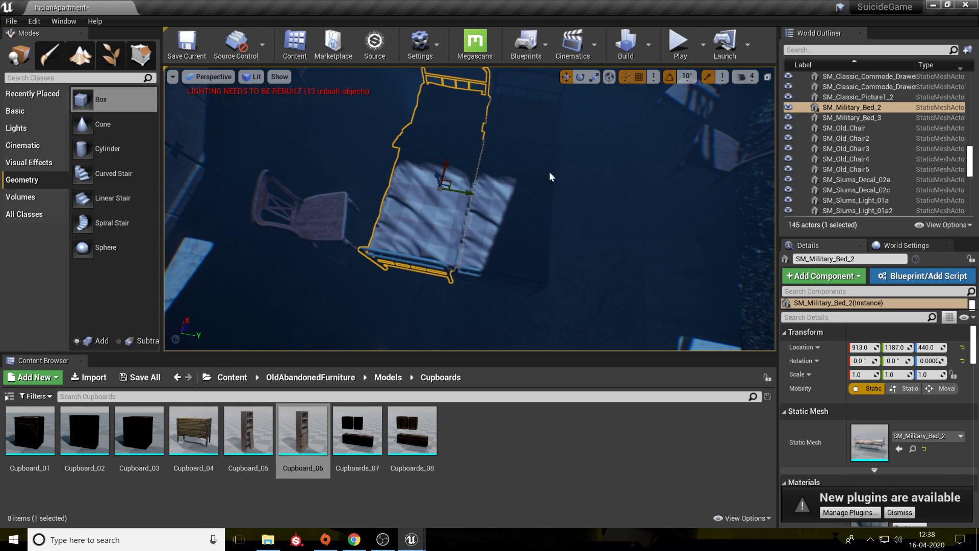
left_click(549, 172, "ctrl")
left_click_drag(514, 177, 527, 137)
right_click_drag(532, 206, 533, 138)
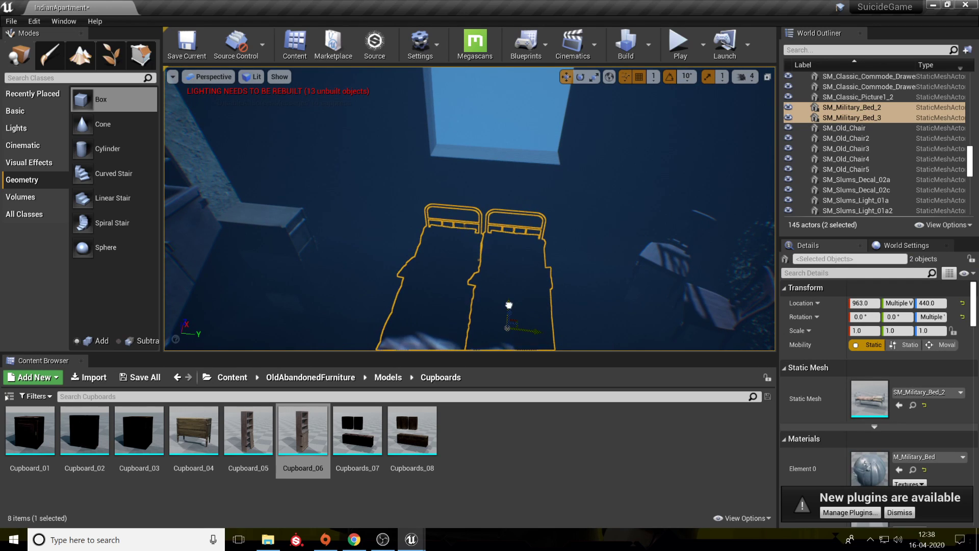
left_click(576, 286)
right_click_drag(576, 285, 632, 312)
key("ctrl+s")
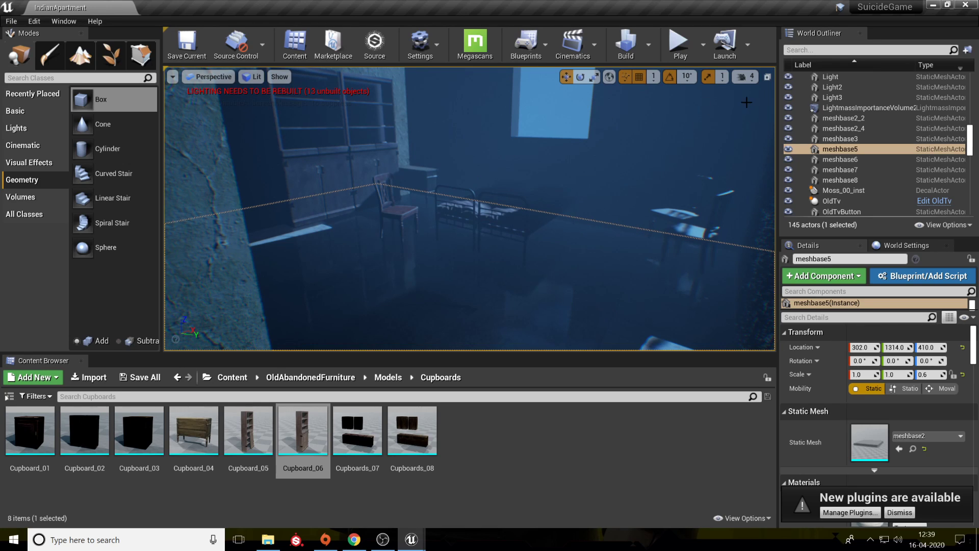
Search the placeable actors for "ref" and place a Sphere Reflection Capture in the new room.
type("e")
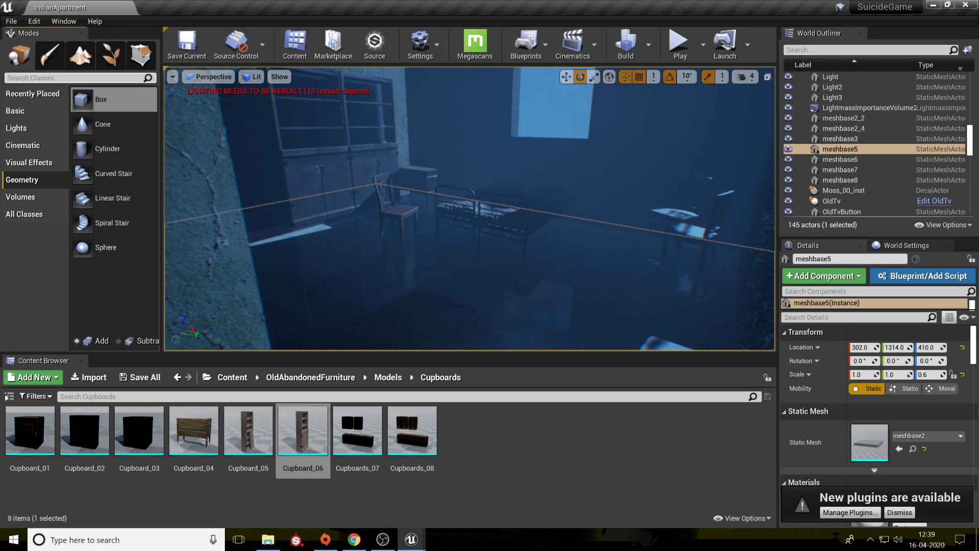
type("ref")
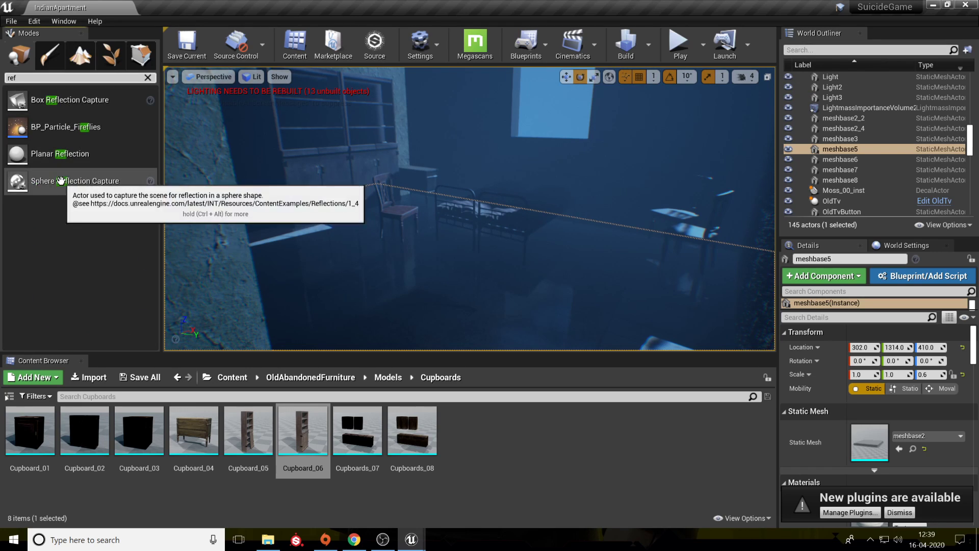
left_click_drag(72, 181, 341, 208)
left_click_drag(420, 254, 397, 260)
Switch to Chrome and view the YouTube Studio live stream dashboard with its chat.
left_click(353, 540)
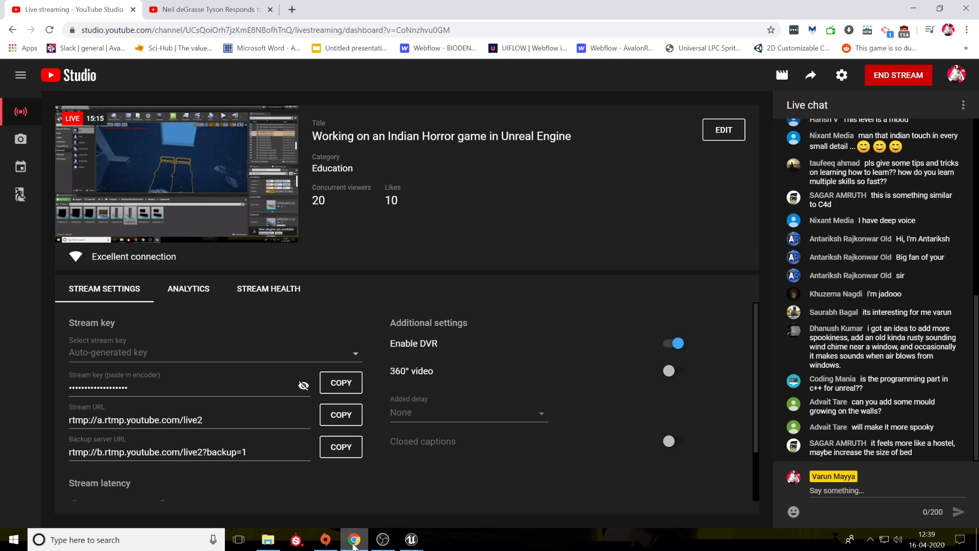
Switch back to the Unreal editor and place the Cupboard_01 mesh in the level near the new room.
left_click(355, 540)
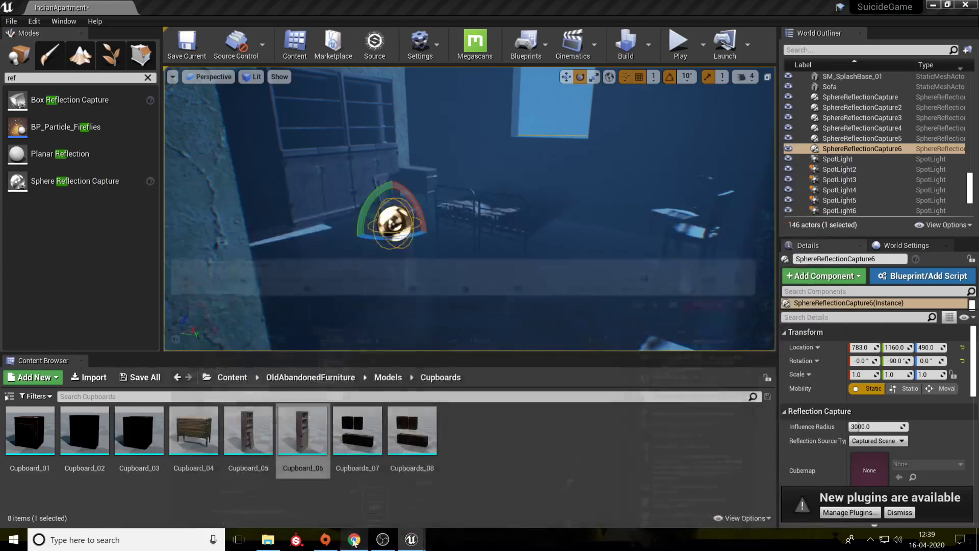
right_click_drag(470, 209, 576, 212)
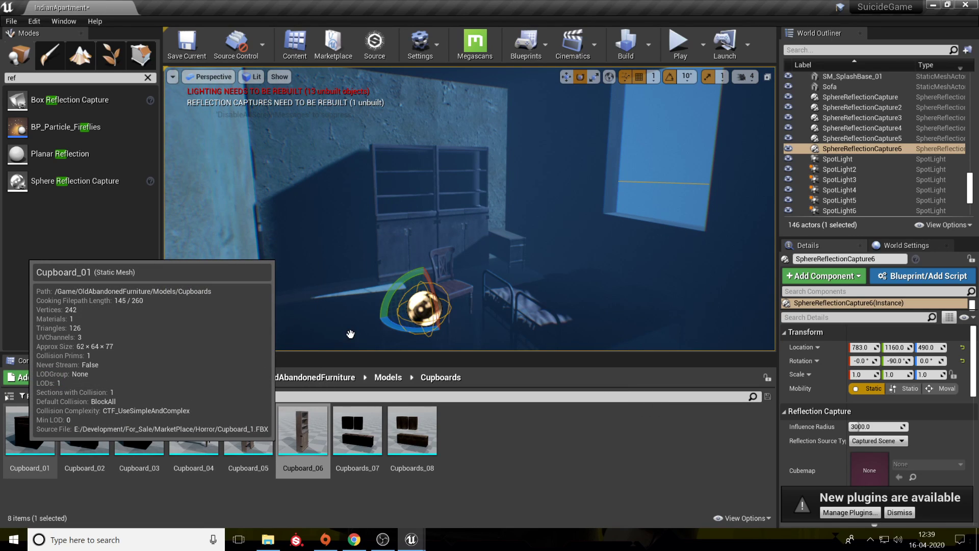
left_click_drag(367, 310, 480, 327)
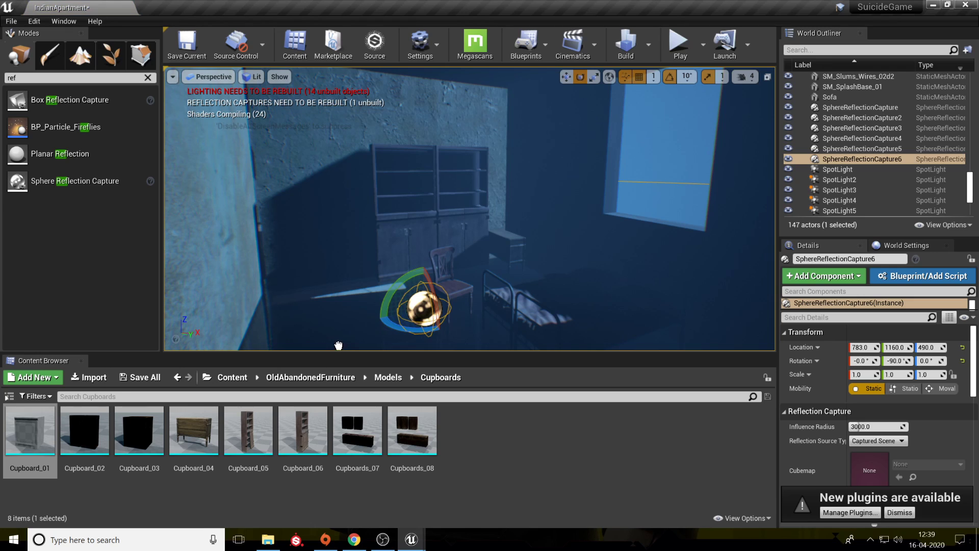
left_click_drag(339, 346, 337, 345)
key("s")
right_click_drag(481, 304, 403, 283)
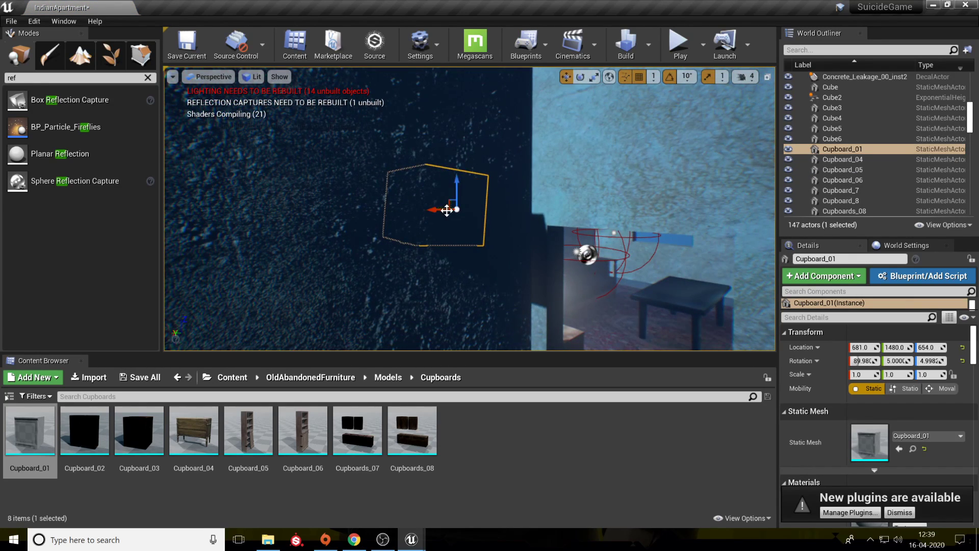
Lower Cupboard_01 to Z 532 and move it along Y to 1182 inside the new room.
left_click_drag(458, 182, 459, 327)
right_click_drag(459, 326, 442, 295)
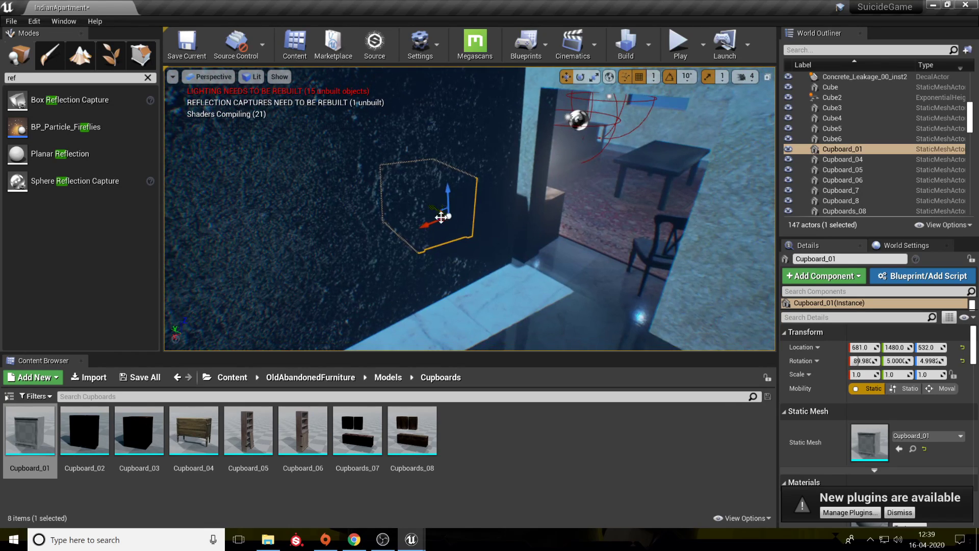
left_click_drag(437, 209, 629, 262)
mouse_move(629, 262)
right_mouse_down()
mouse_move(679, 311)
mouse_move(658, 278)
mouse_move(630, 262)
right_mouse_up()
left_click_drag(428, 207, 637, 204)
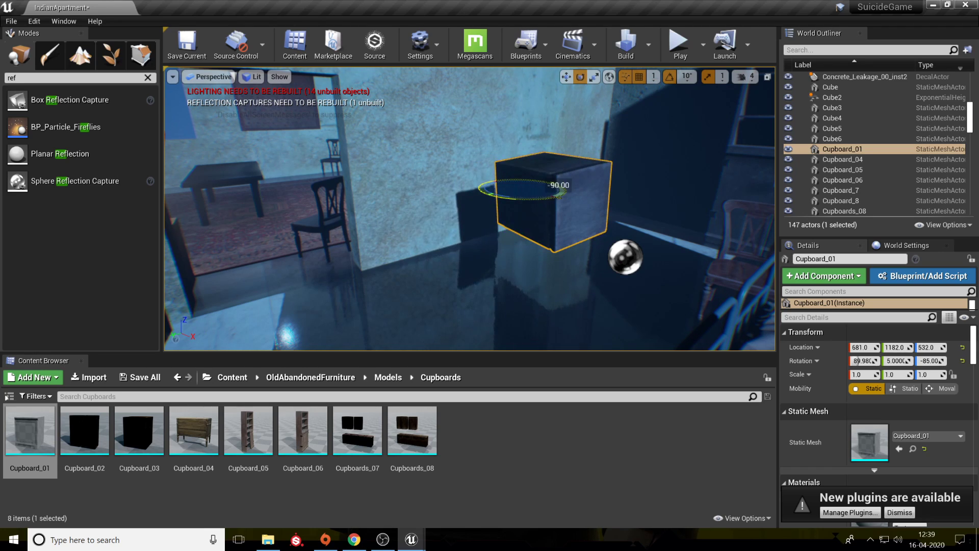
Rotate Cupboard_01 so it stands upright with its door facing into the room.
left_click_drag(555, 196, 540, 255)
key("e")
mouse_move(541, 255)
right_mouse_down()
mouse_move(267, 78)
mouse_move(524, 255)
right_mouse_up()
left_click_drag(494, 252, 452, 283)
left_click_drag(452, 323, 465, 237)
Stand Cupboard_01 on the floor beside the wall at X 614, Z 438 and save the level.
left_click(525, 267)
right_click_drag(524, 267, 576, 284)
key("w")
left_click(422, 225)
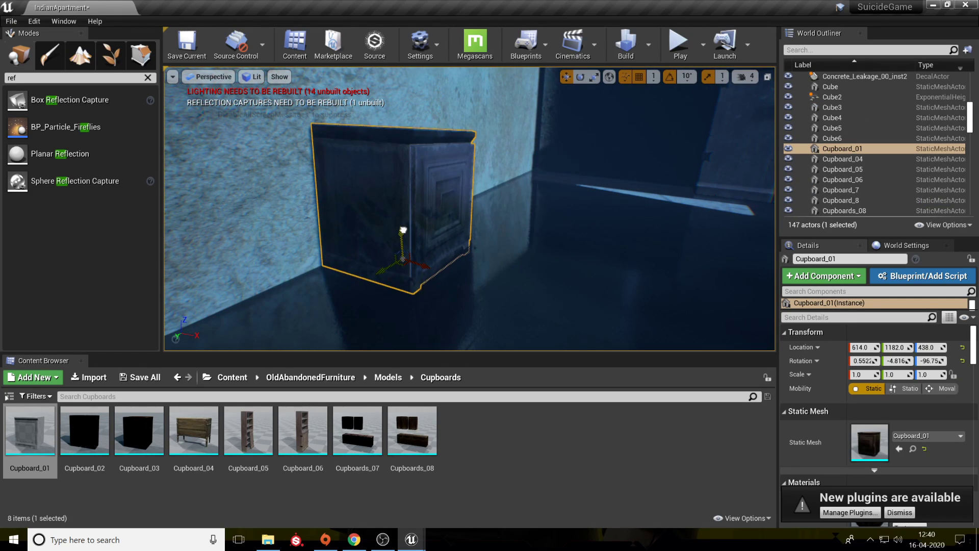
left_click(553, 259)
right_click_drag(553, 259, 590, 292)
key("ctrl+s")
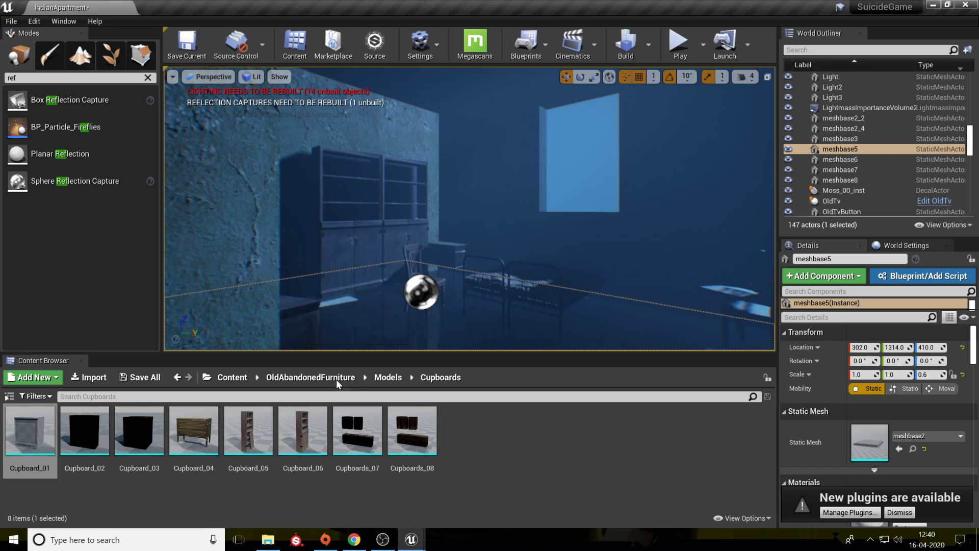
Place the Lamp2 mesh from the Models/Lamp folder on the small cabinet in the new room's corner.
left_click(388, 379)
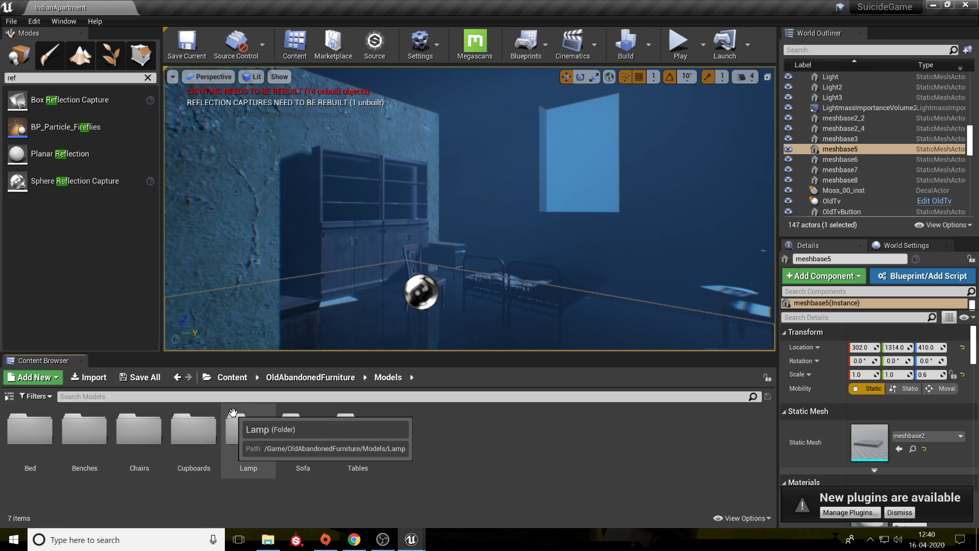
double_click(228, 427)
left_click_drag(30, 429, 426, 328)
key("f")
left_click_drag(407, 252, 410, 282)
right_click_drag(612, 230, 564, 219)
Duplicate the existing table lamp's point light and move the copy to the new lamp at X 1031, Y 942.
left_click(426, 220)
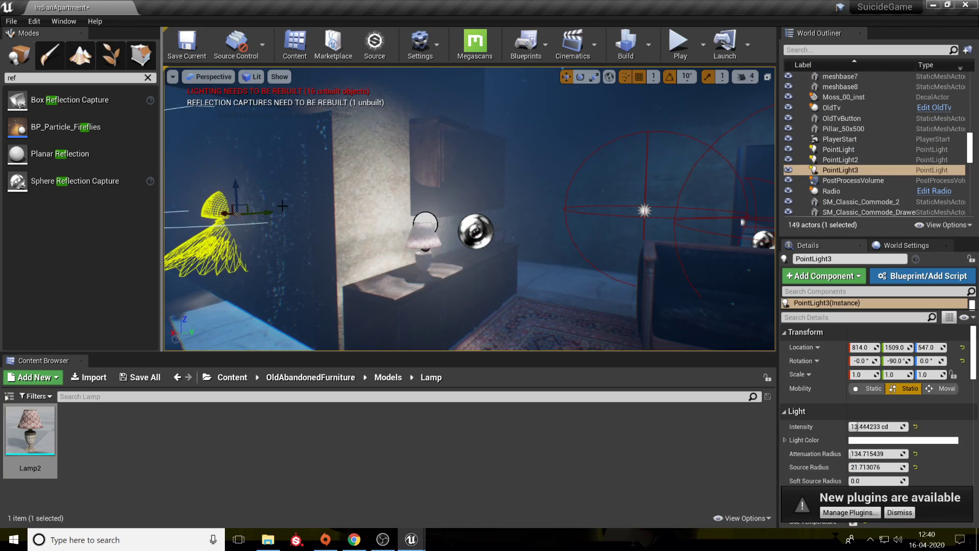
left_click_drag(263, 215, 227, 217)
right_click_drag(227, 217, 171, 219)
right_click_drag(591, 216, 580, 208)
left_click_drag(579, 208, 317, 196)
mouse_move(227, 200)
right_mouse_down()
mouse_move(204, 207)
mouse_move(224, 211)
right_mouse_up()
left_click_drag(287, 232, 567, 227)
right_click_drag(567, 227, 488, 207)
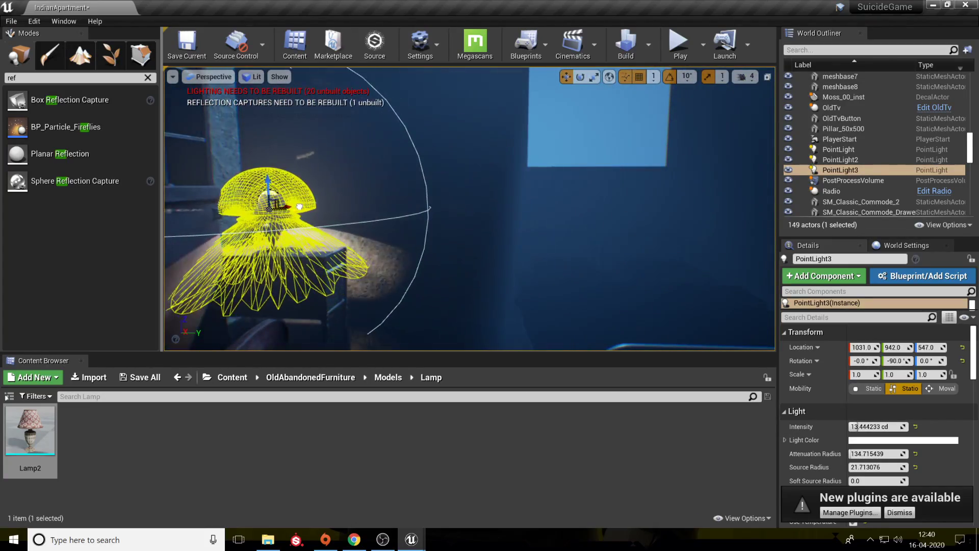
Centre the copied point light inside the new lamp's shade at X 1028, Y 947, Z 546.
right_click_drag(301, 206, 367, 220)
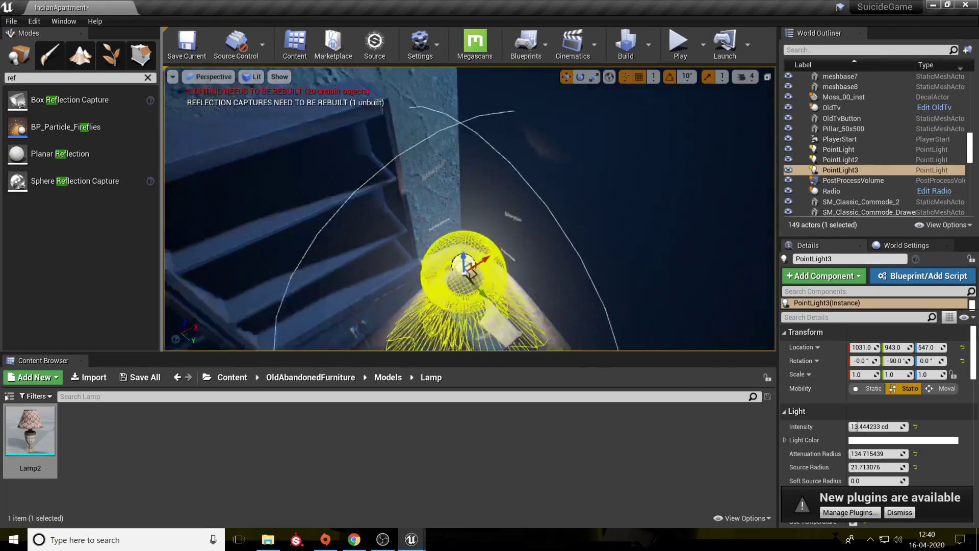
right_click_drag(301, 207, 304, 224)
key("w")
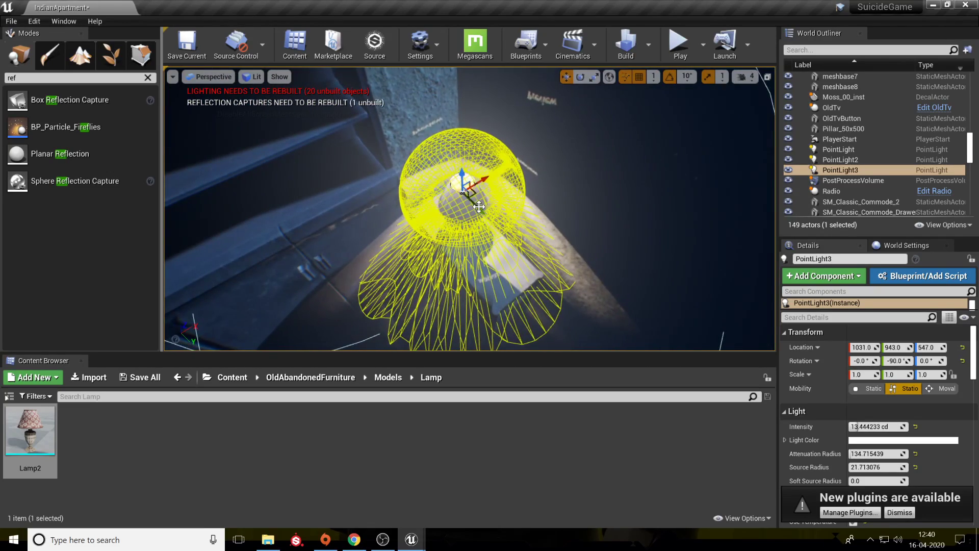
left_click_drag(488, 177, 491, 176)
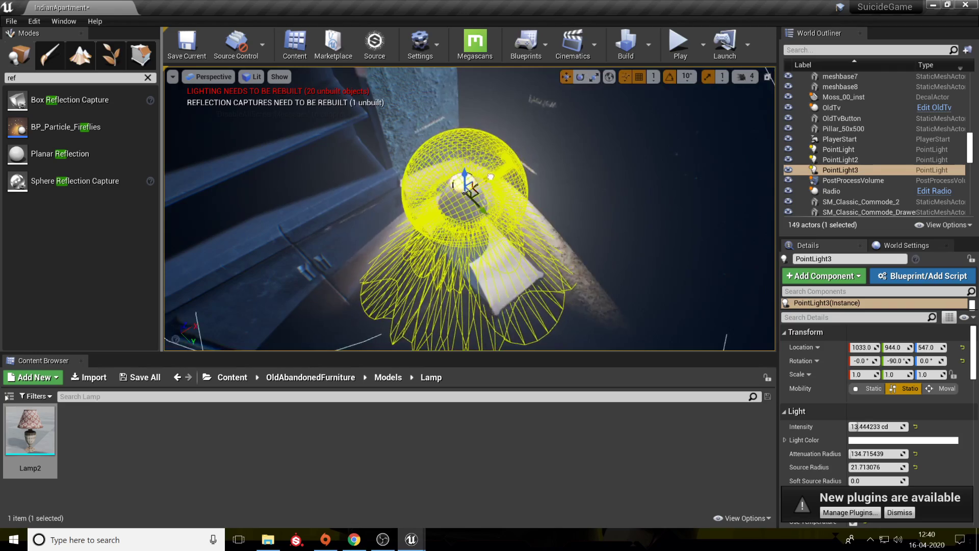
right_click_drag(469, 209, 470, 217)
left_click_drag(453, 165, 453, 168)
right_click_drag(470, 209, 459, 240)
left_click(489, 275)
right_click_drag(489, 275, 449, 248)
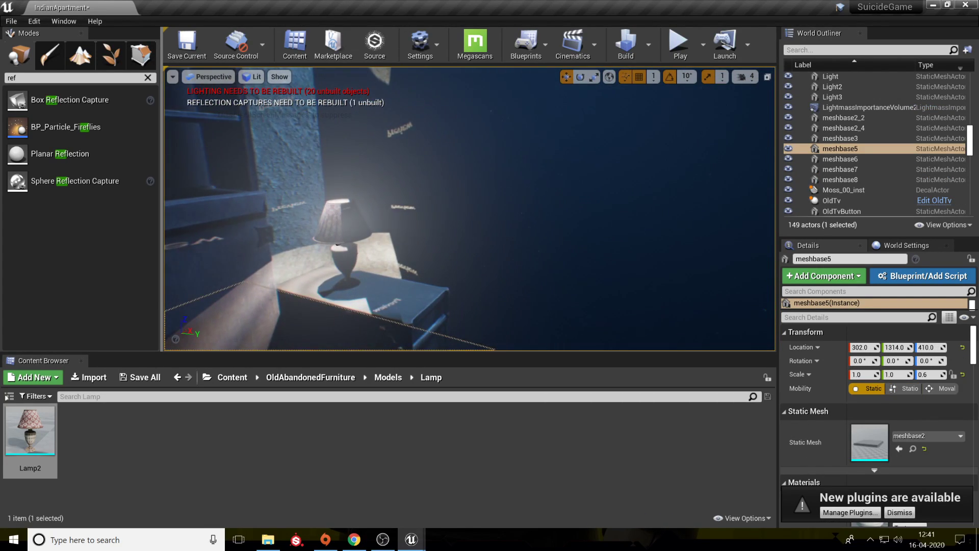
Raise the new lamp's point light to Z 552.
left_click(337, 245)
left_click(340, 248)
mouse_move(340, 249)
right_mouse_down()
mouse_move(331, 244)
mouse_move(334, 263)
mouse_move(351, 252)
right_mouse_up()
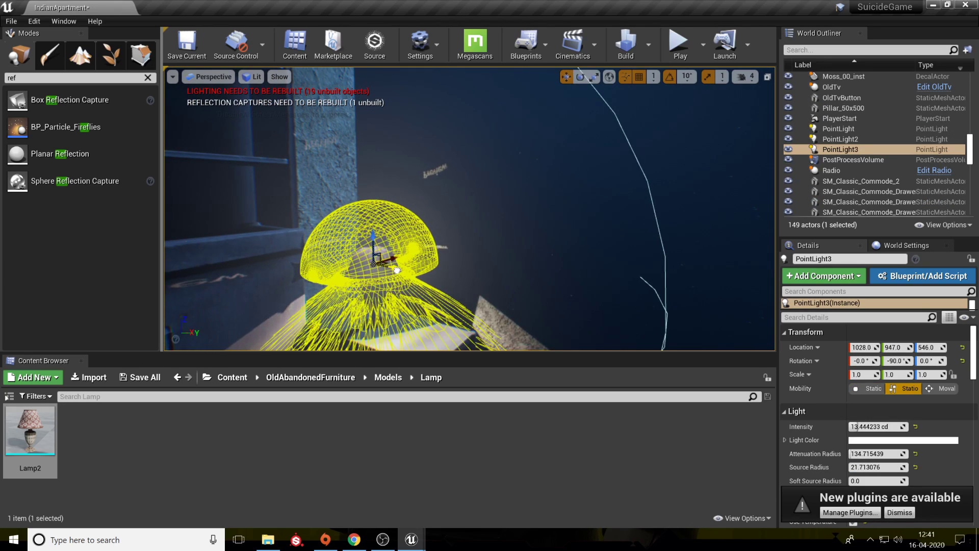
left_click_drag(380, 243, 379, 229)
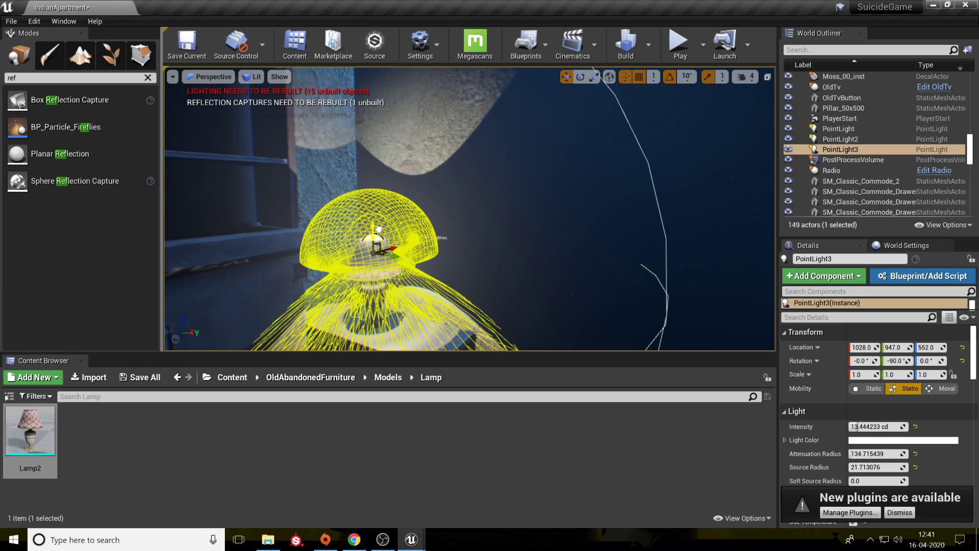
left_click(531, 274)
scroll(531, 273, "down", 2)
right_click_drag(531, 274, 516, 291)
scroll(517, 291, "down", 6)
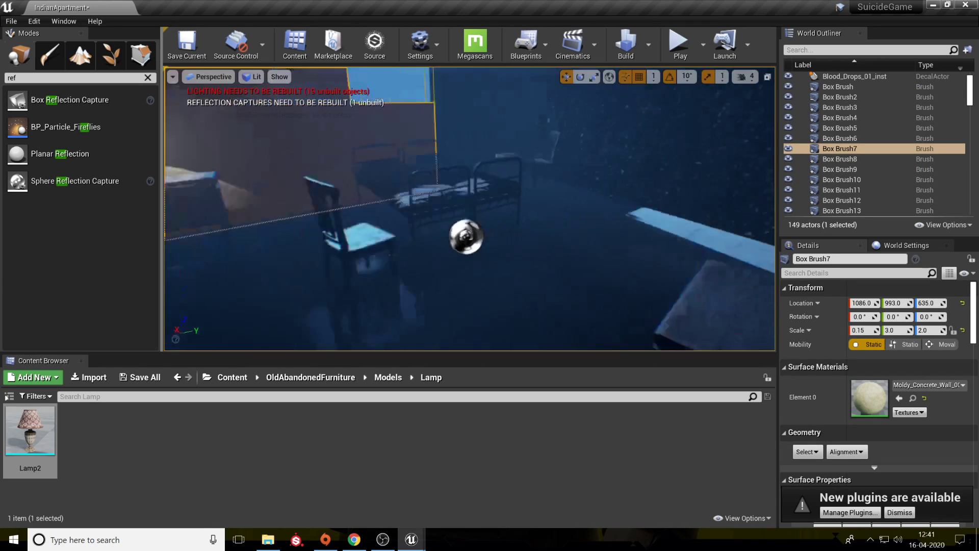
scroll(516, 291, "up", 7)
right_click_drag(458, 315, 418, 331)
left_click(419, 285)
mouse_move(418, 286)
right_mouse_down()
mouse_move(383, 282)
mouse_move(352, 295)
mouse_move(390, 344)
mouse_move(391, 286)
right_mouse_up()
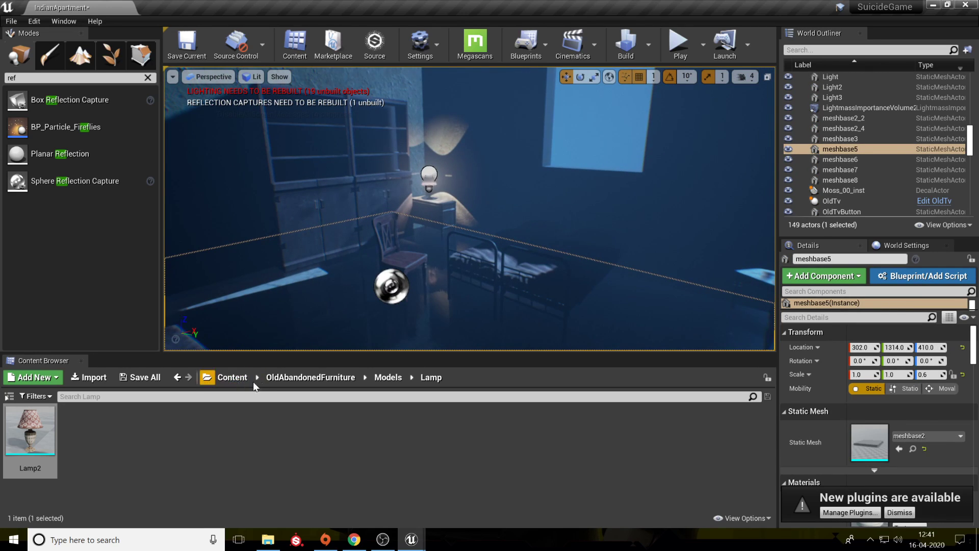
Place Armchair_03 from the Models/Chairs folder on the new room's floor.
left_click(279, 378)
double_click(140, 428)
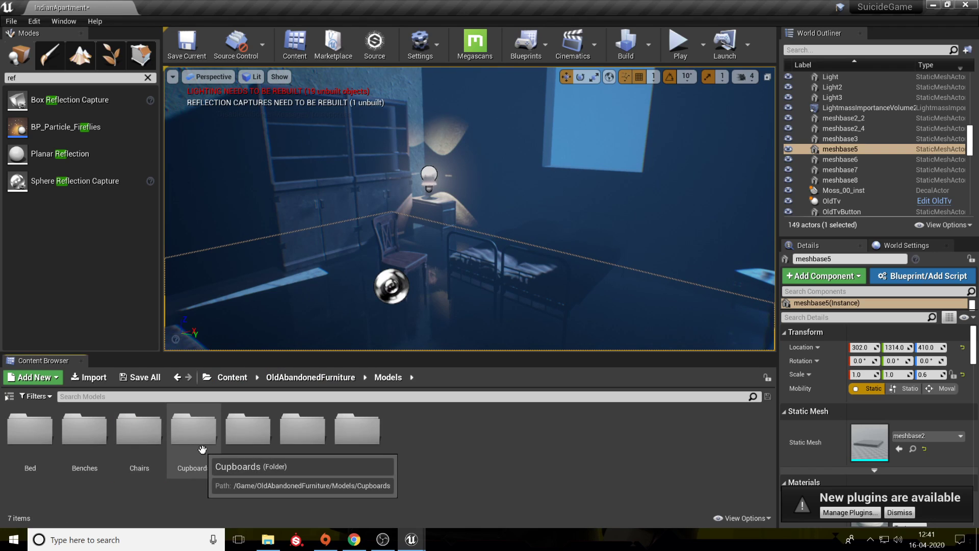
double_click(139, 430)
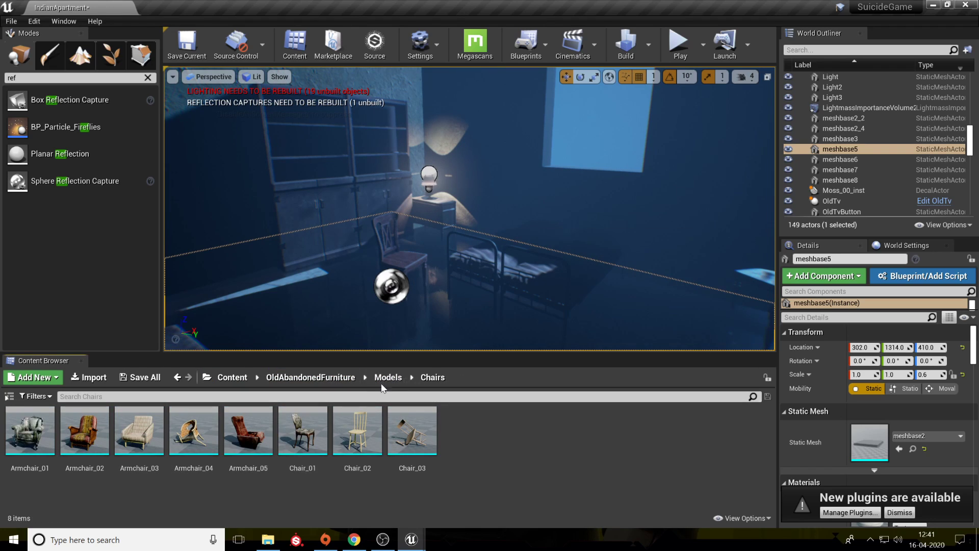
right_click_drag(482, 306, 449, 326)
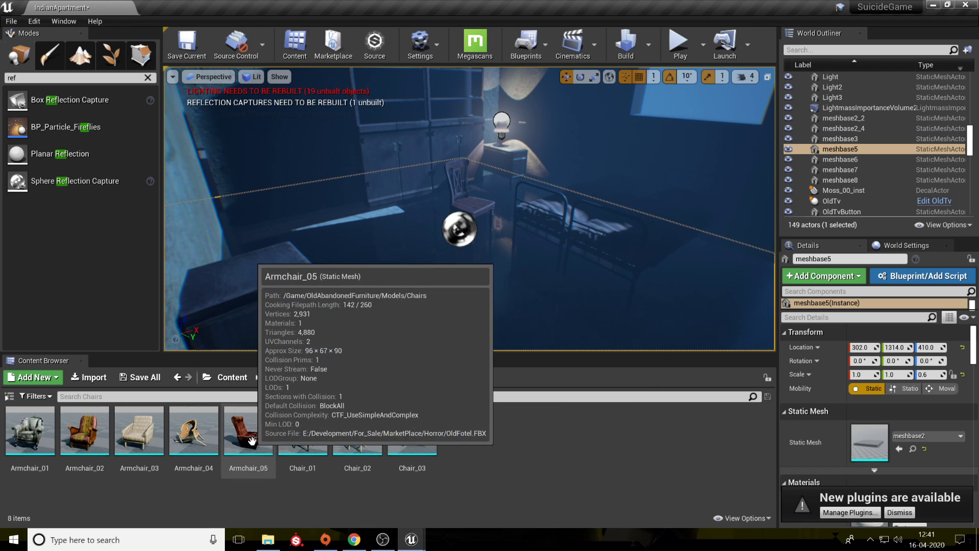
left_click_drag(153, 419, 555, 274)
right_click_drag(556, 274, 637, 244)
Rotate Armchair_03 to 160 degrees about Z and move it closer to the dark side wall.
left_click_drag(438, 334, 654, 299)
right_click_drag(654, 299, 721, 339)
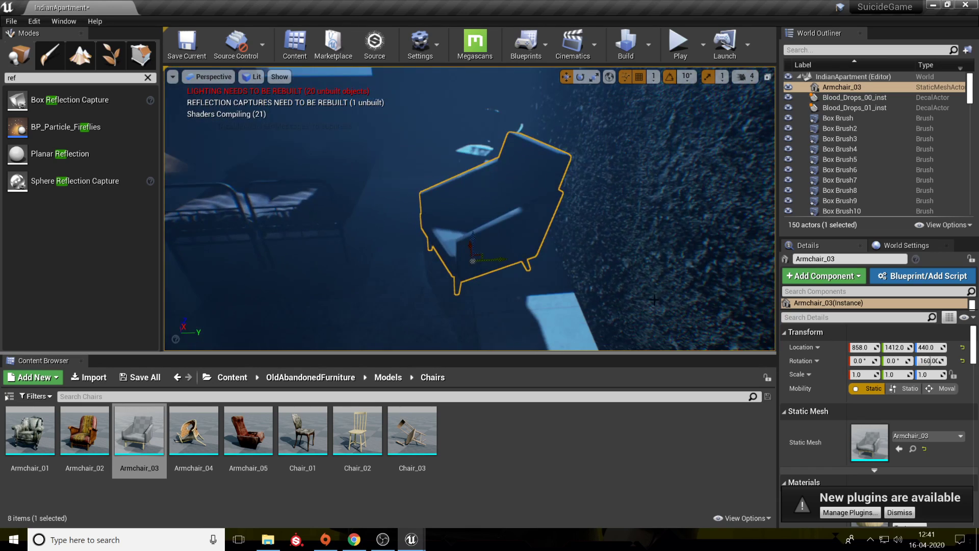
left_click_drag(461, 289, 516, 267)
key("w")
left_click(502, 306)
Review the furnished new room and save the level.
right_click_drag(503, 306, 435, 311)
key("s")
key("w")
key("s")
key("w")
key("s")
key("w")
key("s")
key("w")
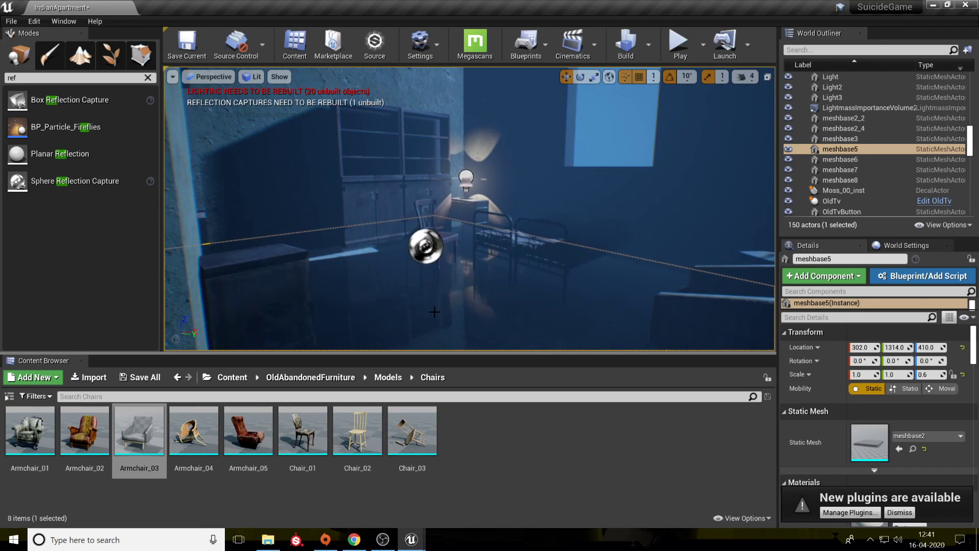
key("ctrl+s")
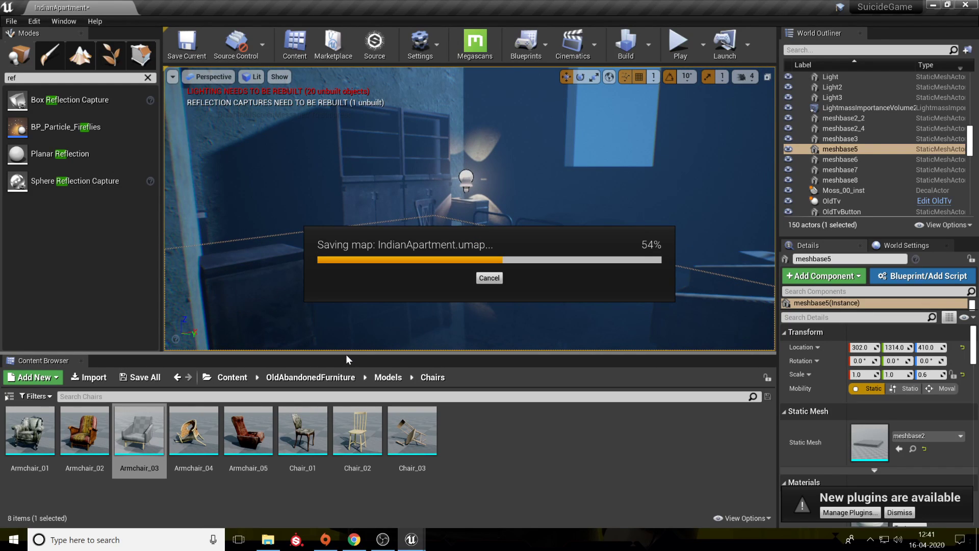
Place Table_03 from the Models/Tables folder on the floor beside the military beds.
left_click(388, 376)
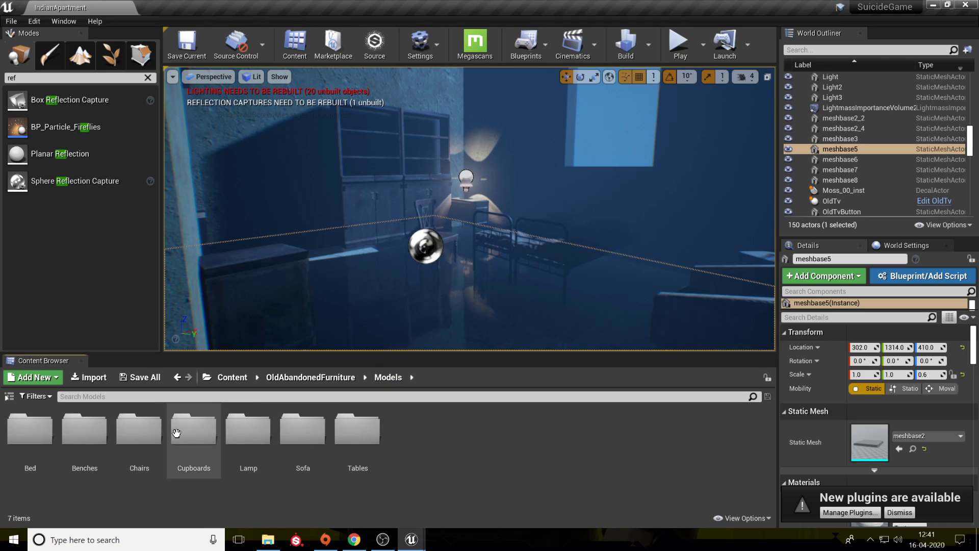
double_click(30, 430)
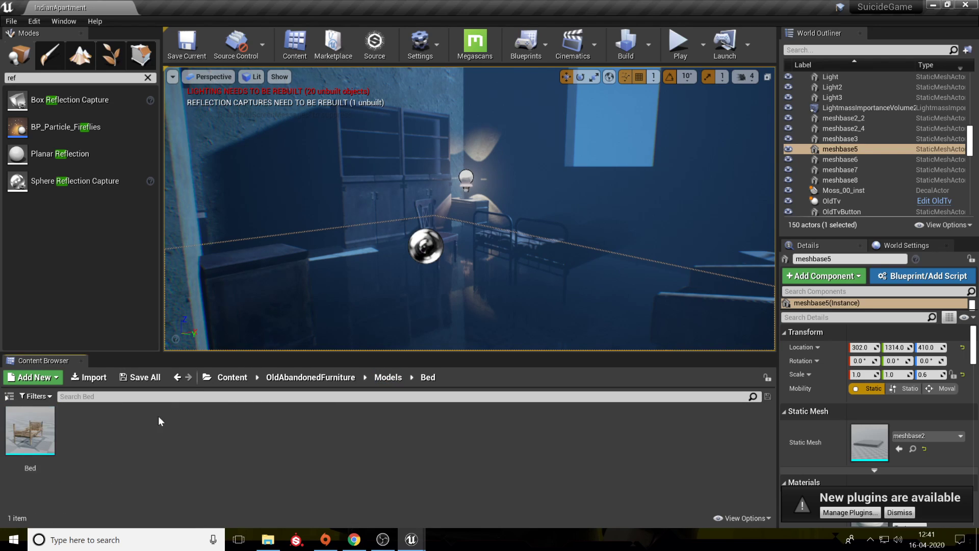
left_click(379, 379)
double_click(383, 440)
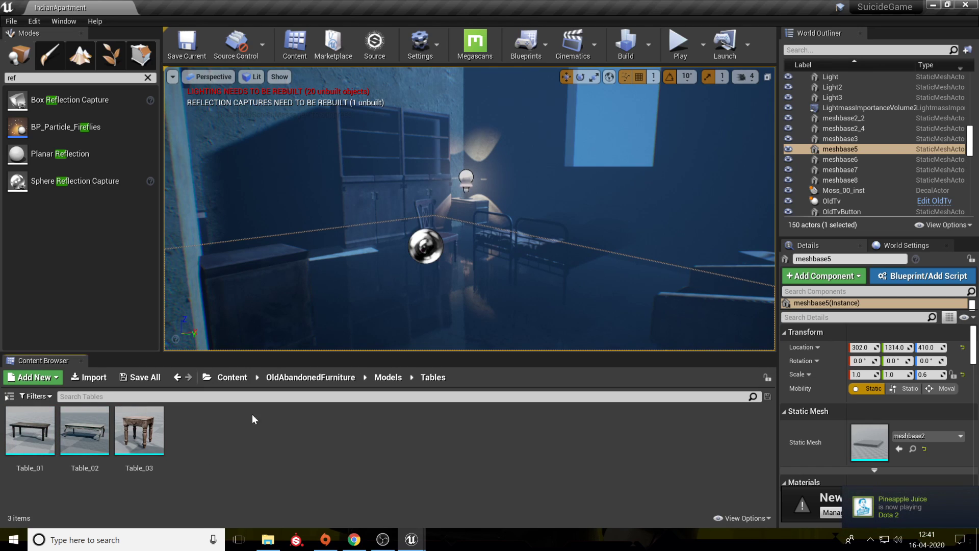
left_click_drag(139, 431, 645, 253)
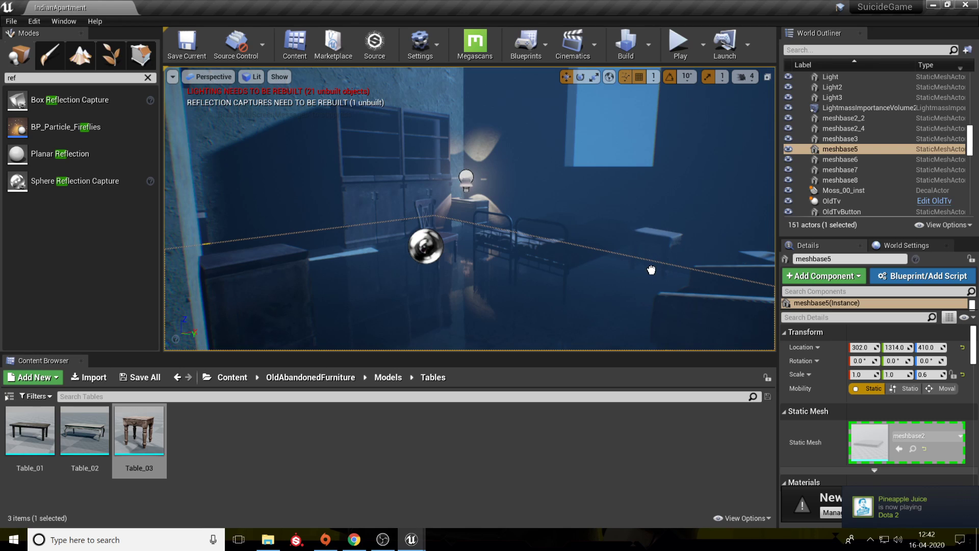
left_click_drag(643, 272, 643, 273)
left_click(640, 283)
Move the new small table along Y, away from the military beds.
right_click_drag(640, 283, 689, 347)
key("w")
left_click(582, 270)
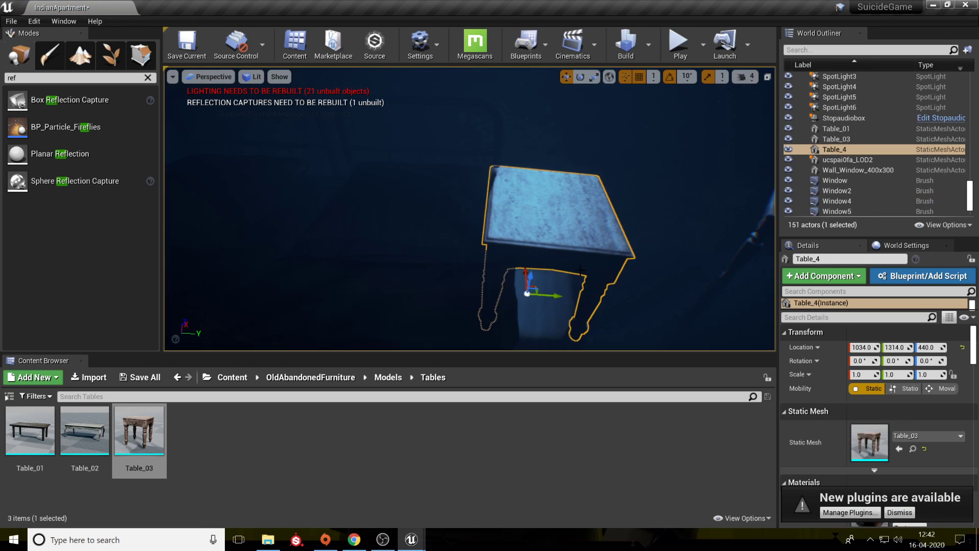
left_click_drag(562, 295, 596, 295)
left_click(465, 257)
Scale both military beds to 1.3 on the X, Y and Z axes.
right_click_drag(465, 257, 370, 224)
key("s")
left_click(468, 243)
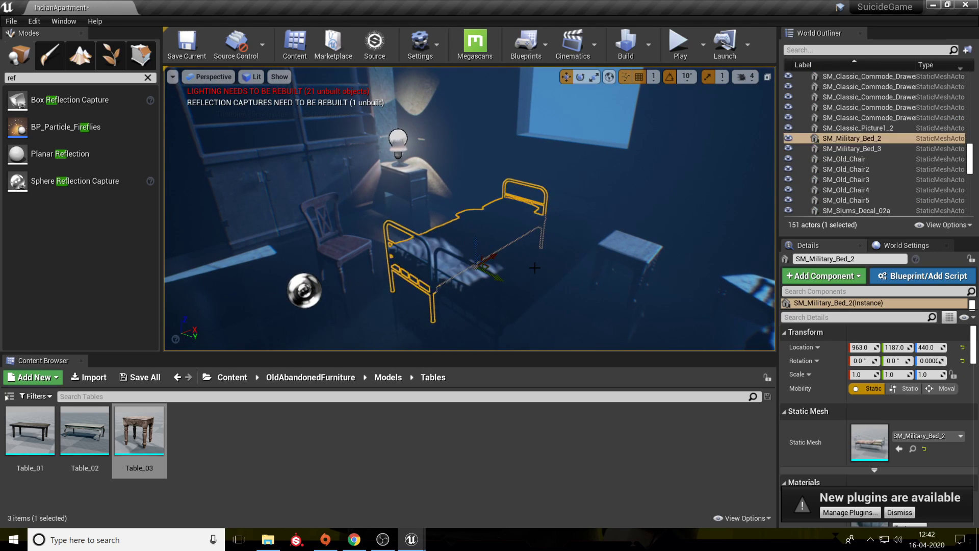
left_click(537, 267, "ctrl")
left_click(867, 330)
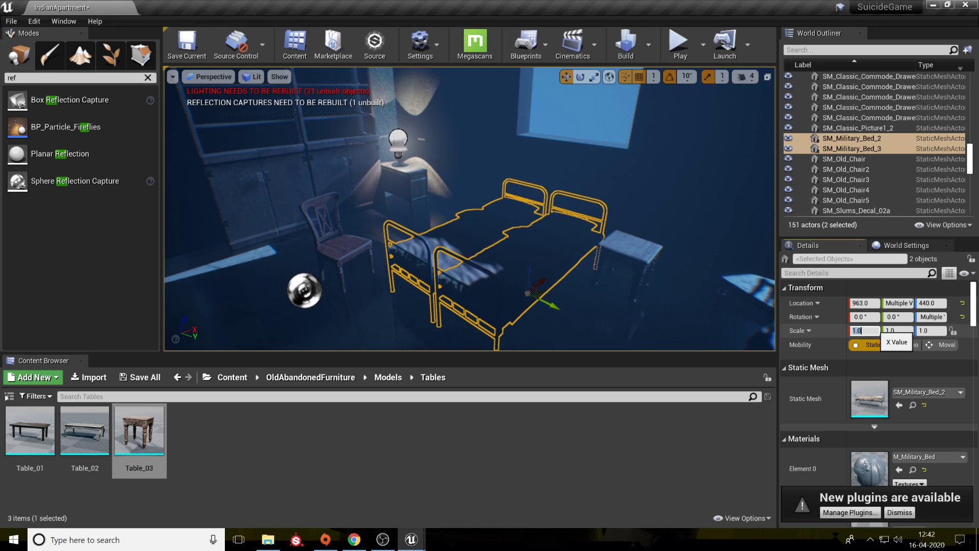
key("Tab")
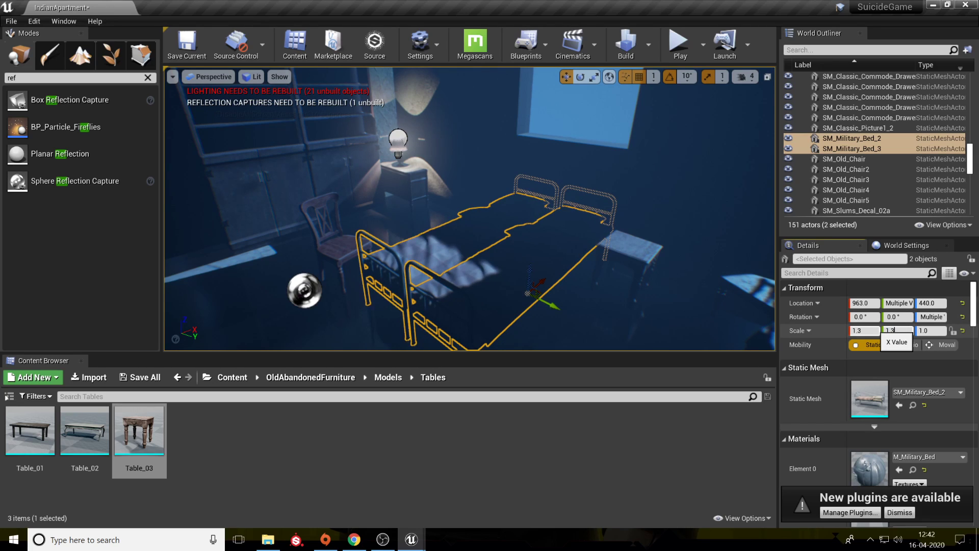
type("1.3")
key("Tab")
type("1.3")
key("Return")
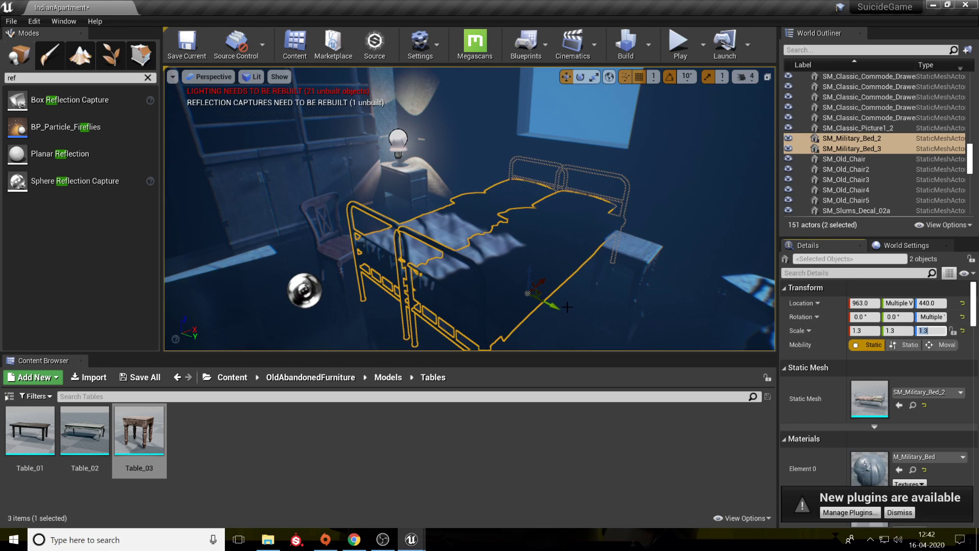
Shift the outer military bed along Y, away from the other bed, and move the small table clear of it.
left_click(550, 305)
left_click_drag(551, 305, 572, 318)
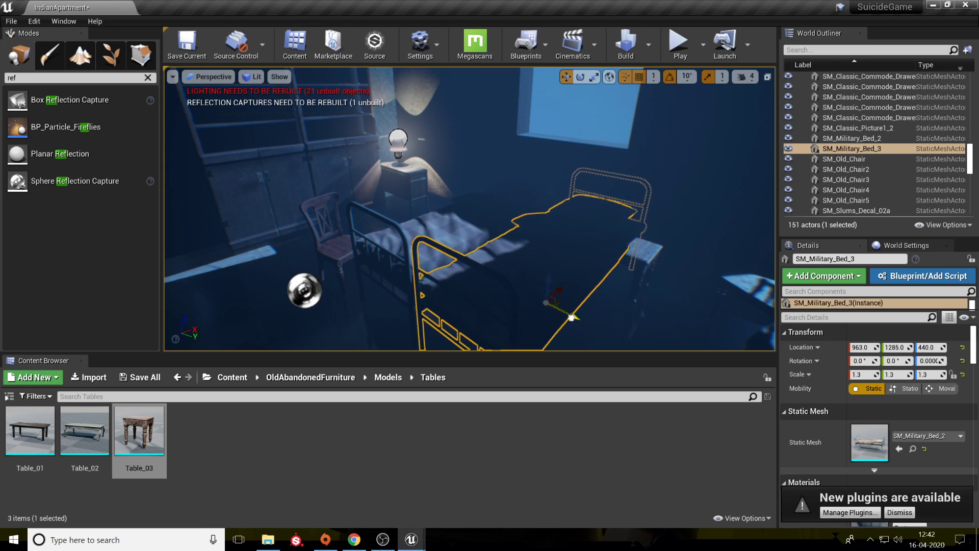
left_click(635, 275)
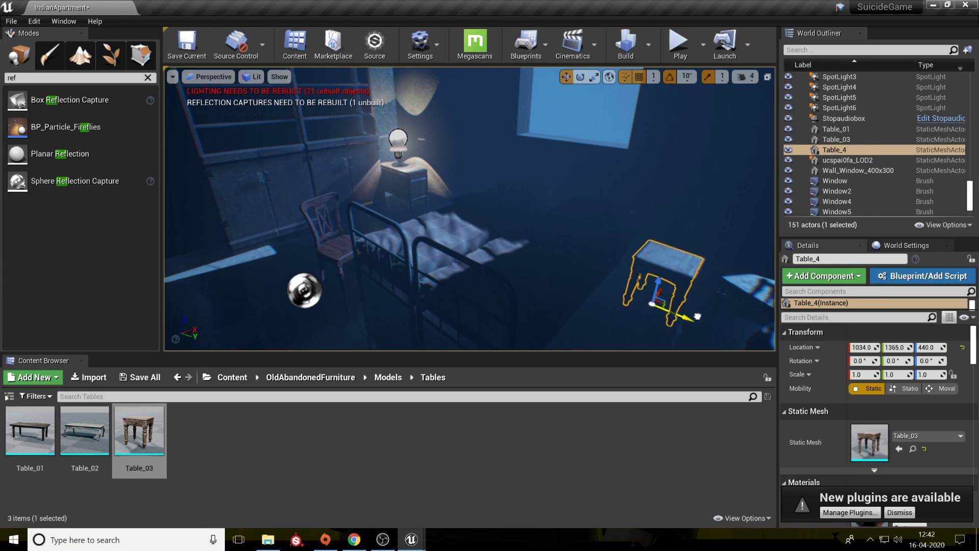
left_click(335, 267)
right_click_drag(336, 266, 370, 281)
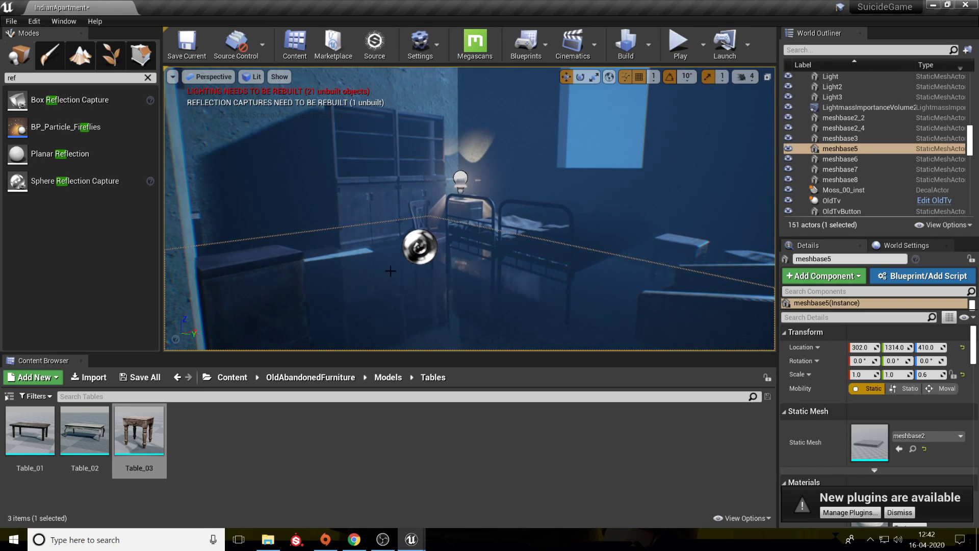
Scale both military beds to 1.2 on the X, Y and Z axes.
left_click(528, 229)
left_click(602, 214, "ctrl")
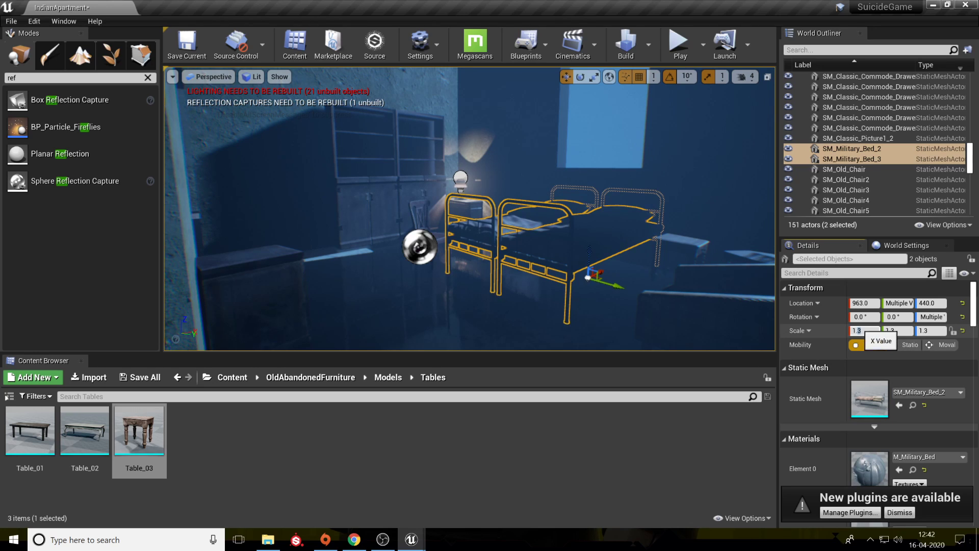
type("1.2")
left_click(897, 330)
type("1.2")
left_click(926, 331)
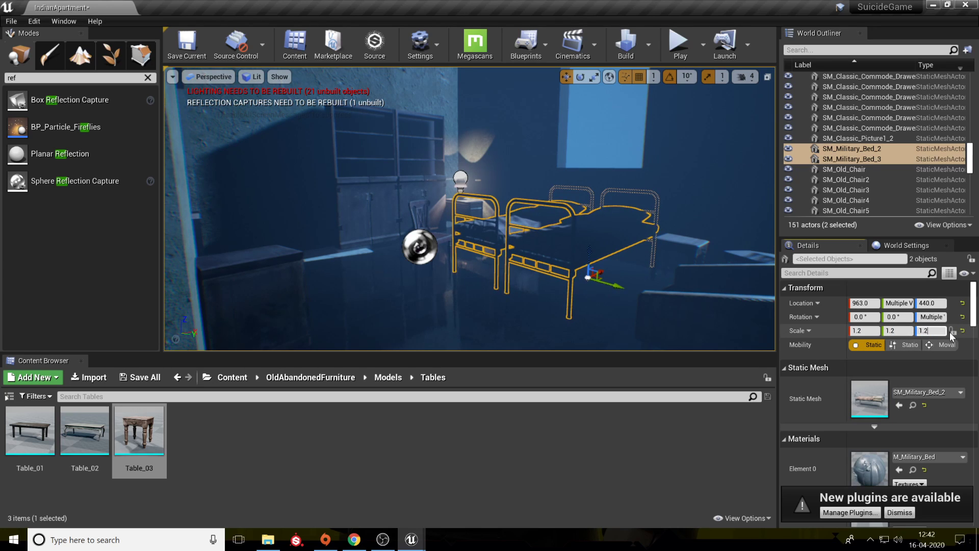
key("Return")
Nudge the outer military bed along Y, slightly closer to the inner bed.
left_click(510, 293)
right_click_drag(511, 293, 505, 292)
key("w")
left_click(675, 302)
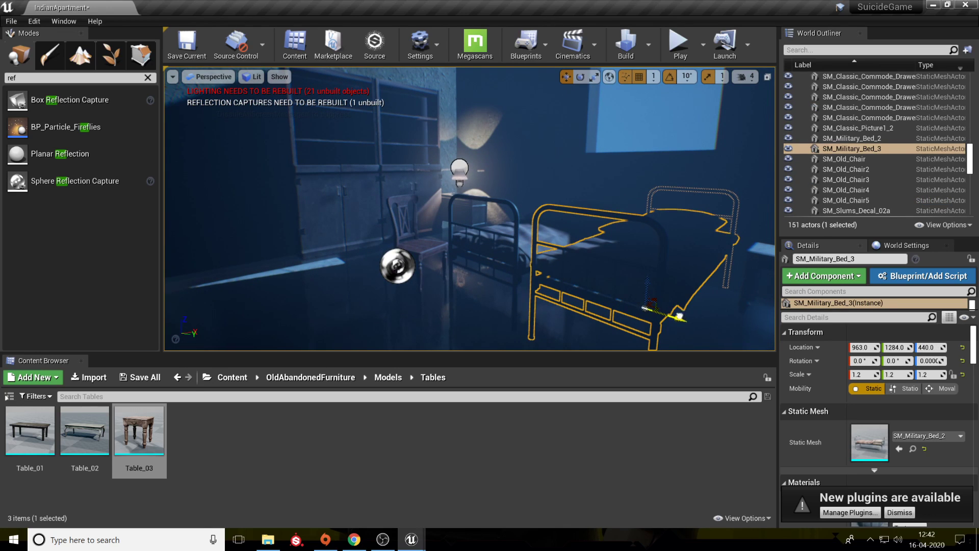
left_click_drag(682, 317, 676, 315)
key("w")
right_click_drag(679, 306, 581, 290)
key("s")
left_click(498, 306)
right_click_drag(499, 306, 490, 301)
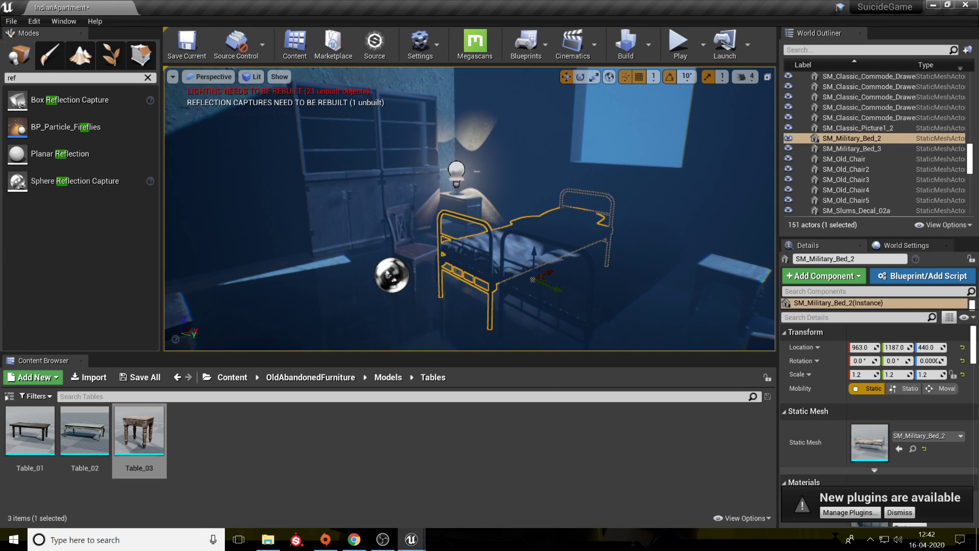
Move the old chair beside the beds along Y, away from the inner bed, to Y 1048.
left_click(421, 251)
left_click_drag(426, 290, 408, 280)
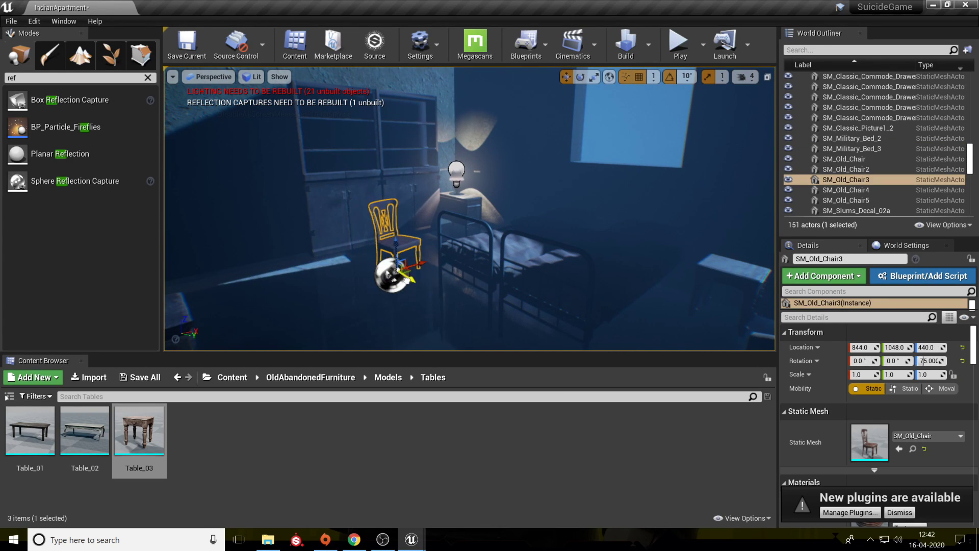
left_click(421, 289)
left_click(397, 280)
left_click(408, 244)
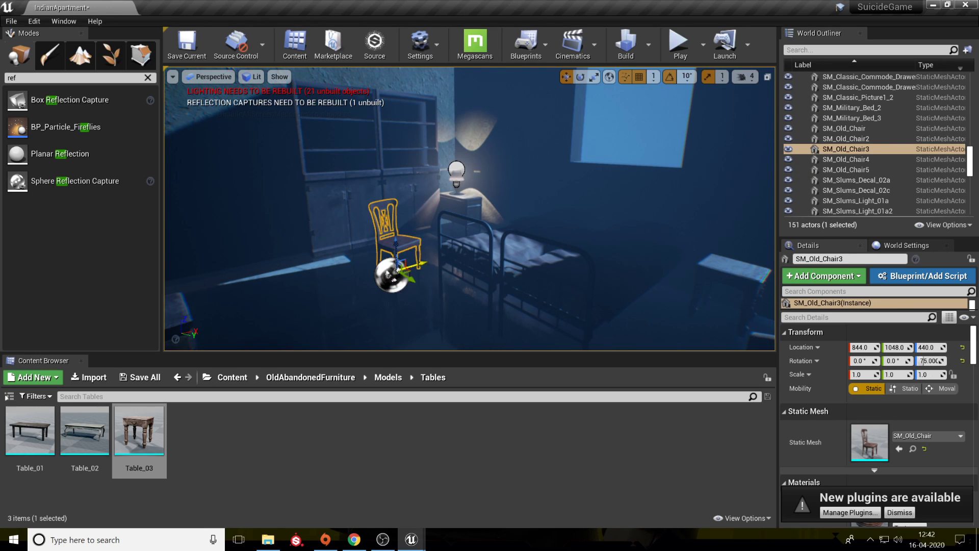
Save the IndianApartment level with the rearranged beds, table and chair.
left_click(468, 315)
mouse_move(468, 315)
right_mouse_down()
mouse_move(408, 312)
mouse_move(531, 332)
mouse_move(582, 326)
mouse_move(525, 318)
mouse_move(637, 332)
mouse_move(525, 306)
mouse_move(470, 326)
right_mouse_up()
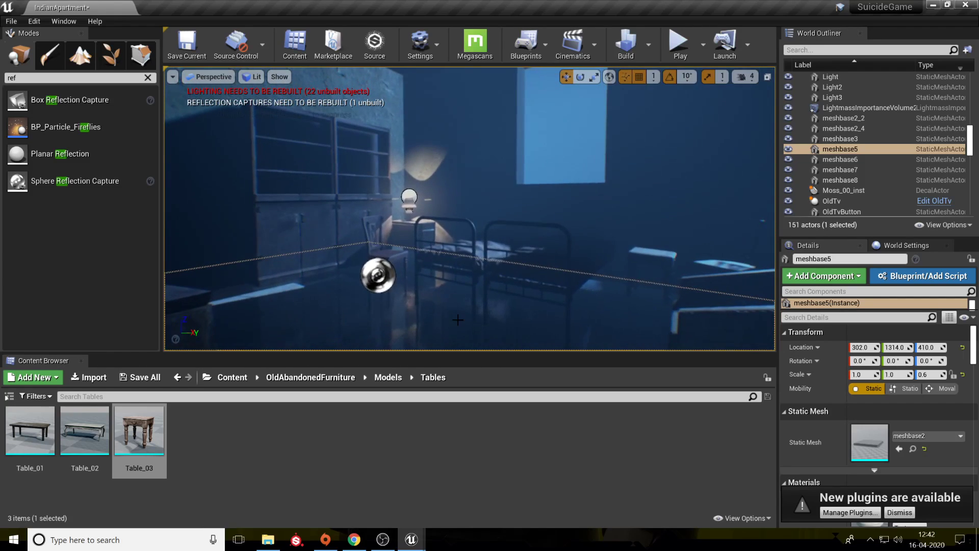
key("ctrl+s")
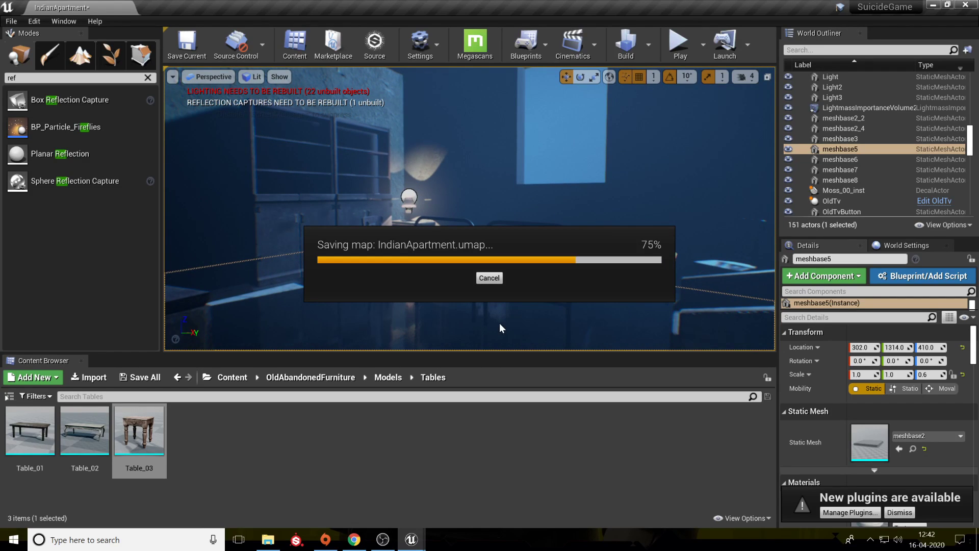
Duplicate the wall calendar and move the copy toward the new room, framing it in view.
right_click_drag(545, 306, 434, 299)
left_click(438, 200)
left_click_drag(452, 172, 754, 192, "alt")
key("f")
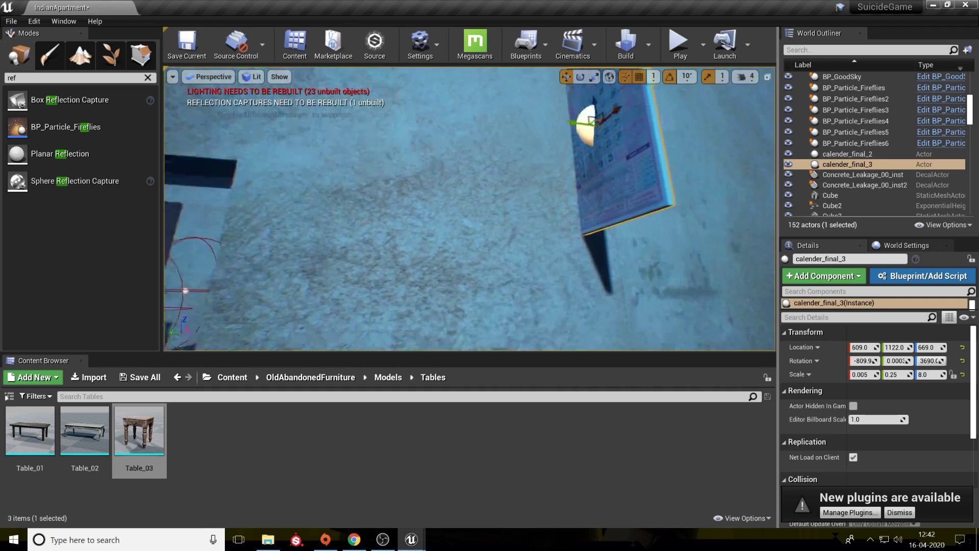
Rotate the calendar copy to 3600 about Z and shift it along X to 583 against the wall.
key("e")
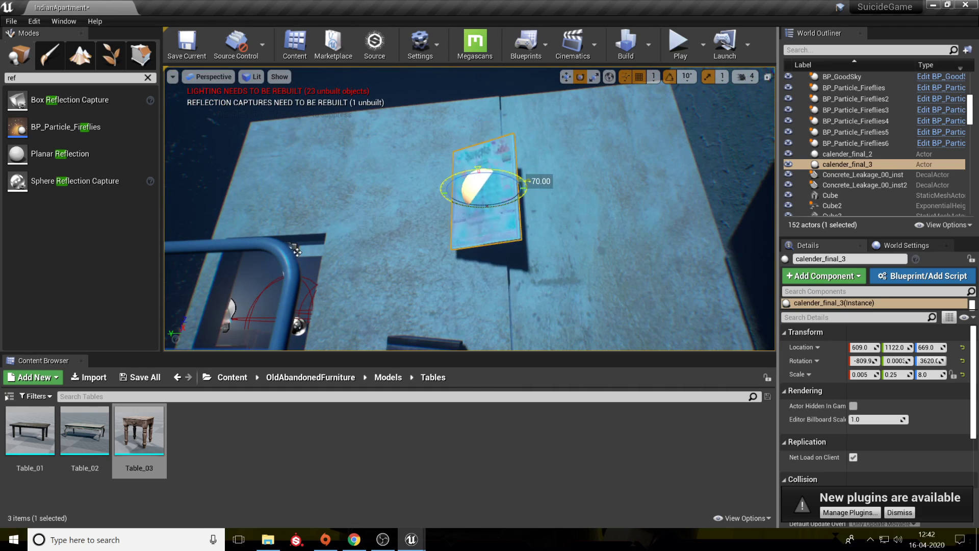
right_click_drag(297, 251, 438, 229)
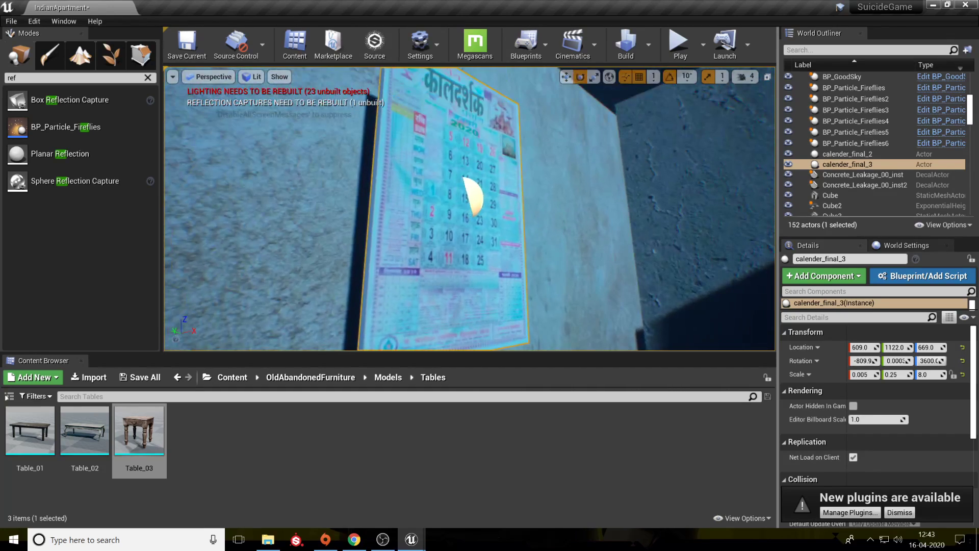
left_click_drag(484, 190, 445, 199)
left_click(551, 214)
mouse_move(551, 215)
right_mouse_down()
mouse_move(545, 229)
mouse_move(518, 235)
mouse_move(538, 233)
mouse_move(517, 229)
right_mouse_up()
left_click(308, 288)
right_click_drag(308, 288, 383, 281)
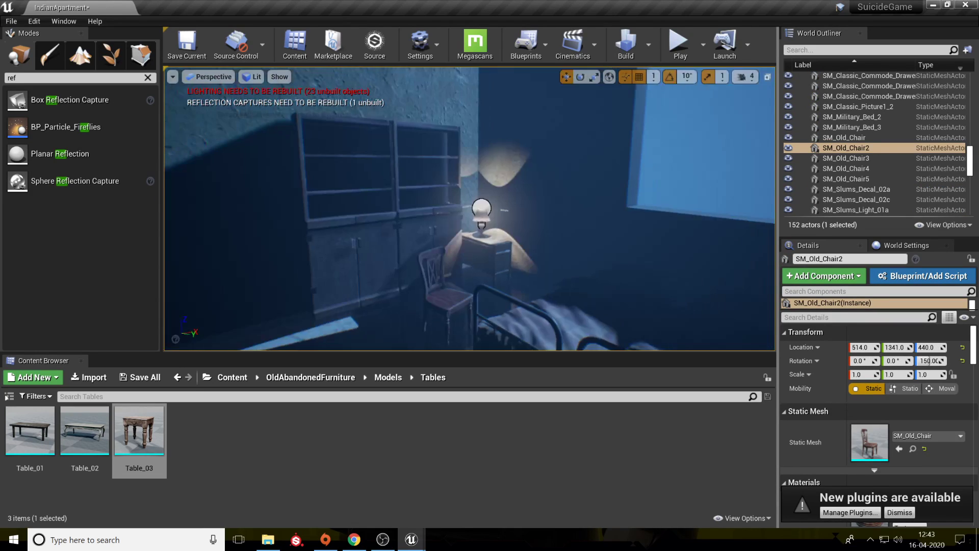
left_click(451, 191)
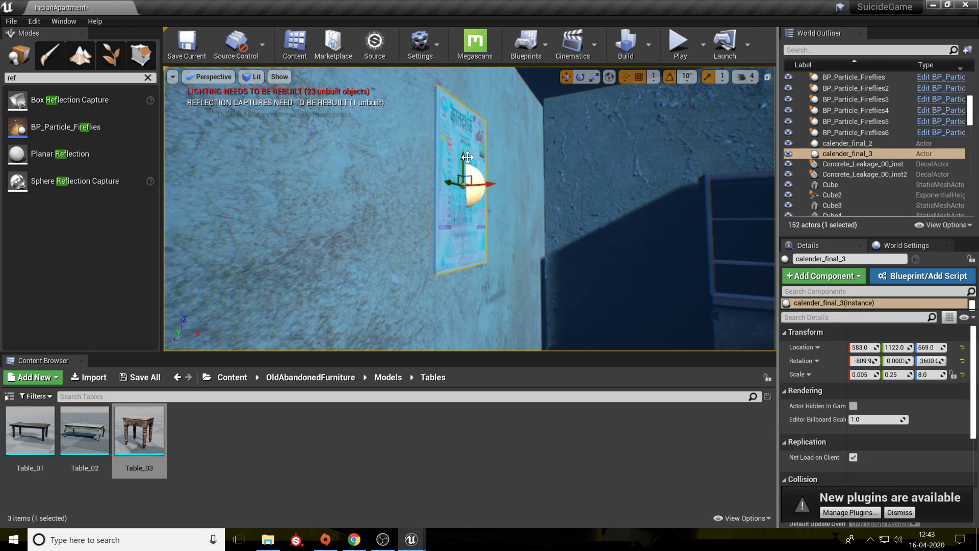
Duplicate the patterned rug on the main room's floor.
left_click(605, 204)
right_click_drag(605, 204, 648, 224)
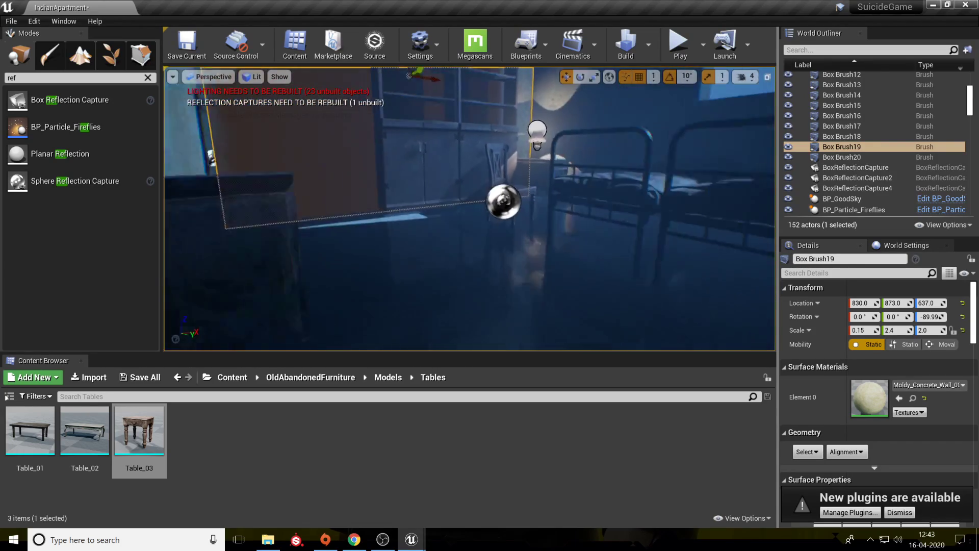
right_click_drag(469, 209, 505, 117)
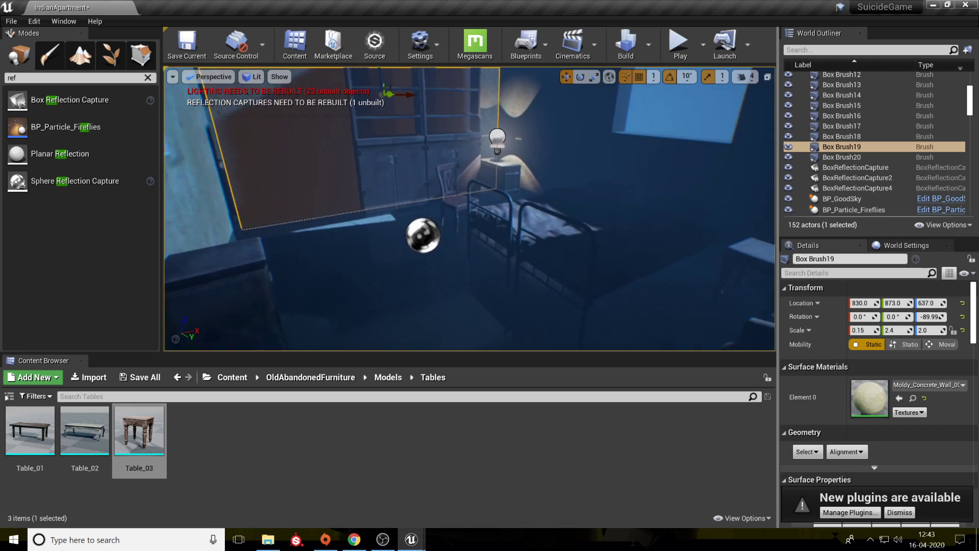
mouse_move(505, 282)
right_mouse_down()
mouse_move(429, 286)
mouse_move(398, 299)
mouse_move(390, 332)
right_mouse_up()
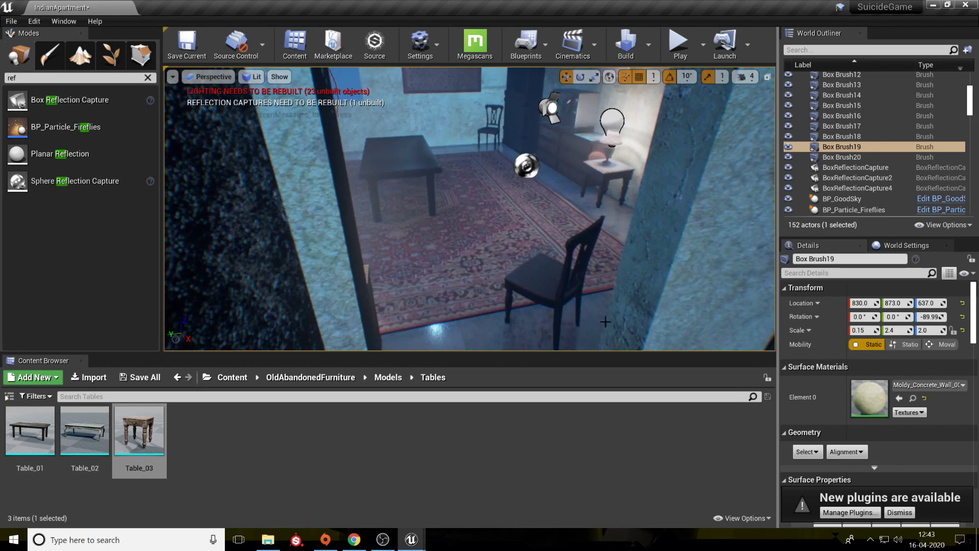
left_click(505, 281)
left_click_drag(451, 203, 431, 331, "alt")
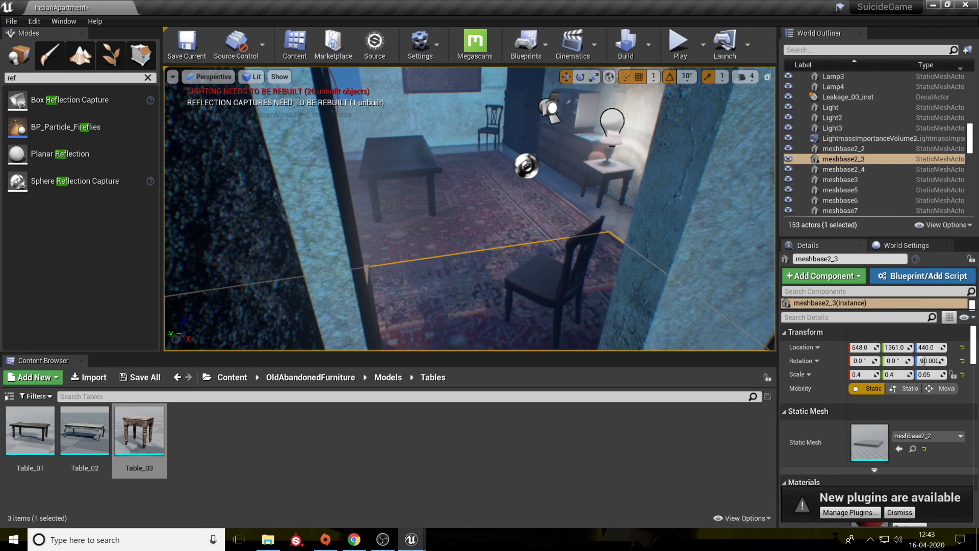
Move the rug copy into the new room at X 888, Y 1069, and save the level.
right_click_drag(618, 170, 705, 227)
left_click_drag(365, 243, 679, 127)
right_click_drag(680, 127, 479, 199)
left_click_drag(368, 231, 434, 227)
right_click_drag(434, 227, 487, 99)
key("ctrl+s")
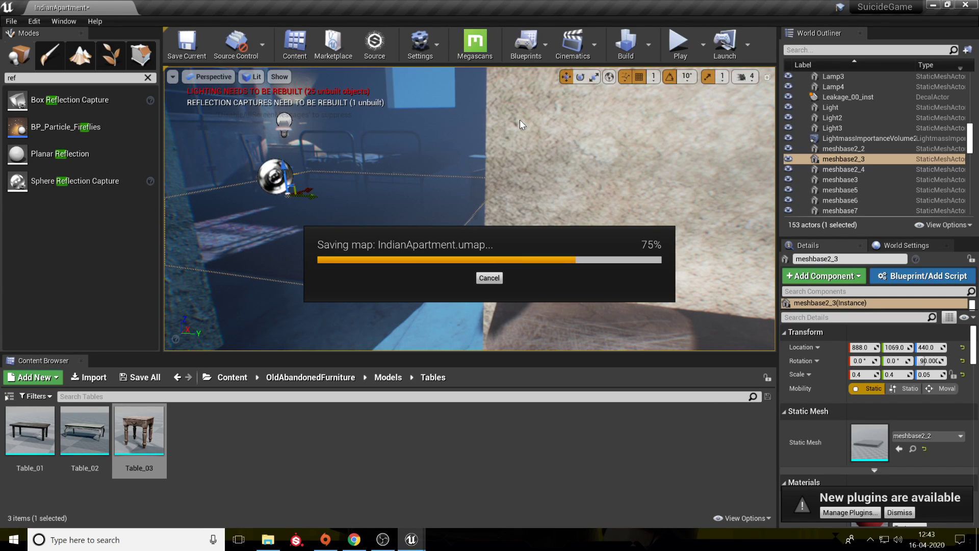
Switch to YouTube Studio in Chrome to check the live stream and chat, and return to Unreal Editor.
left_click(360, 544)
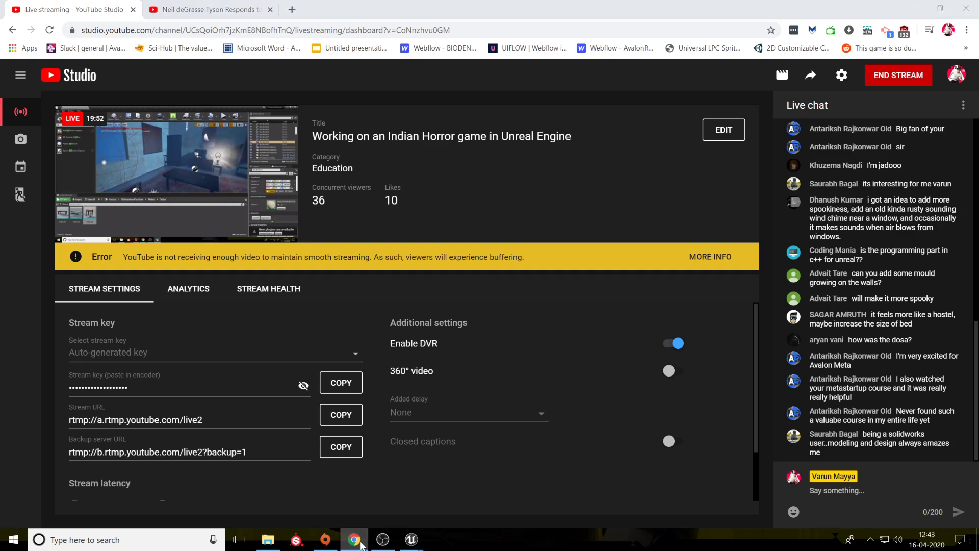
left_click(359, 543)
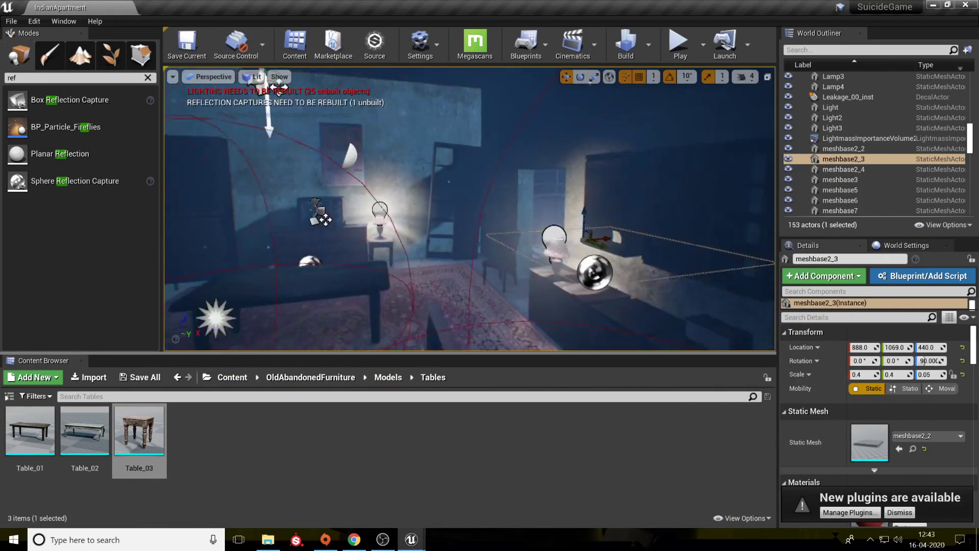
Try moving and duplicating the hanging ceiling lamp together with SpotLight6 along X, undoing both attempts.
right_click_drag(469, 209, 469, 245)
left_click(345, 195)
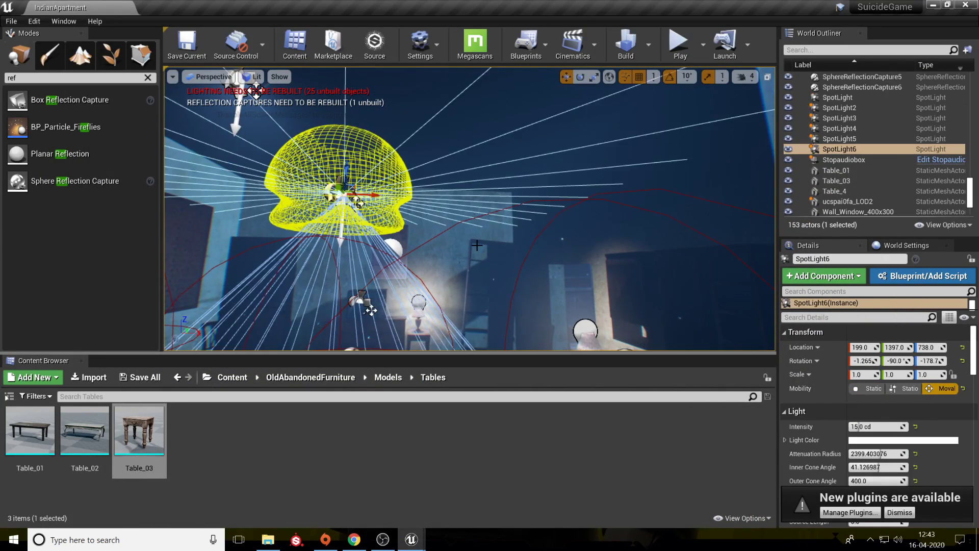
key("f")
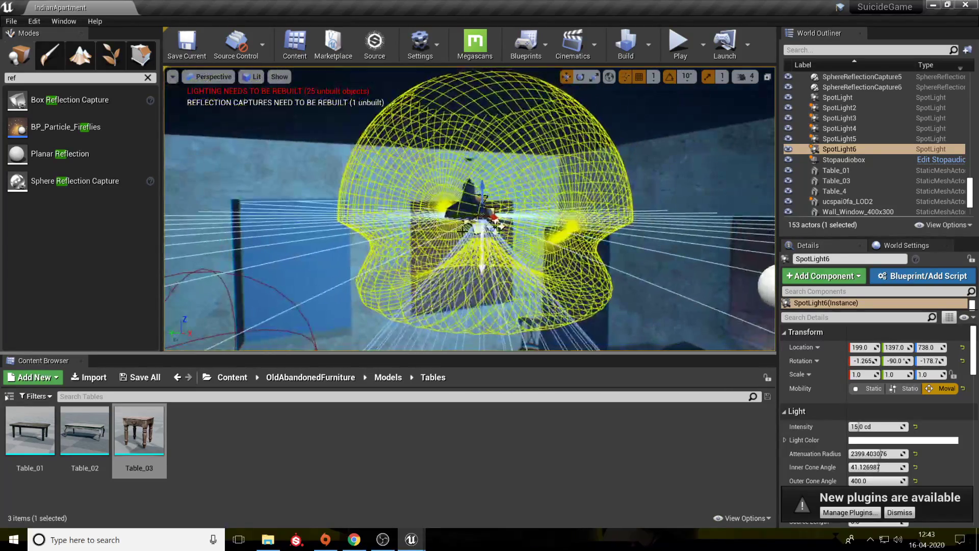
left_click(461, 199, "ctrl")
right_click_drag(461, 199, 505, 199)
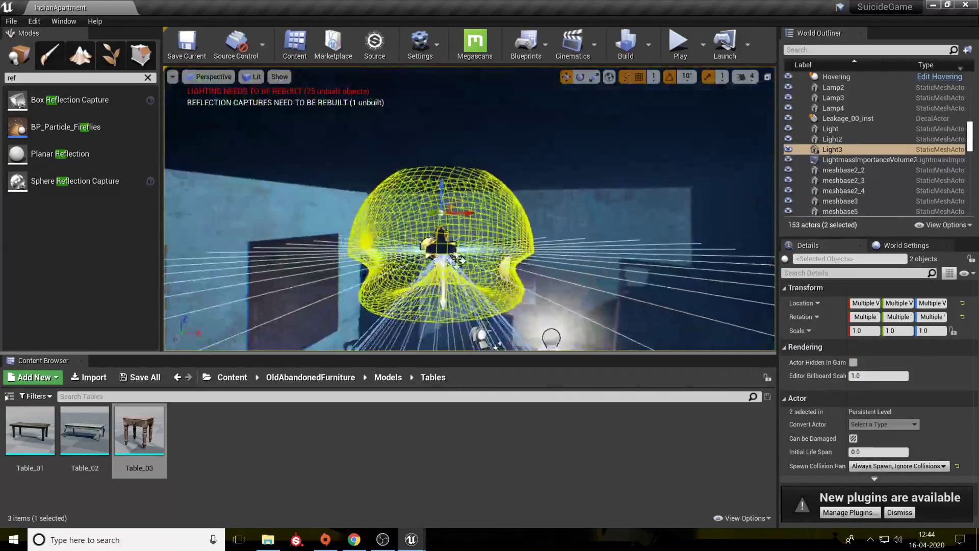
left_click_drag(467, 213, 783, 215)
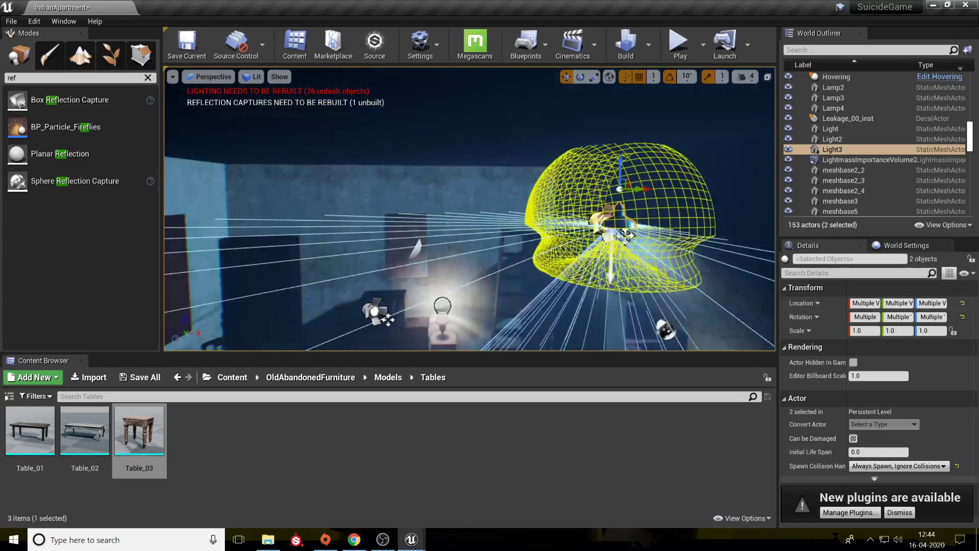
key("ctrl+z")
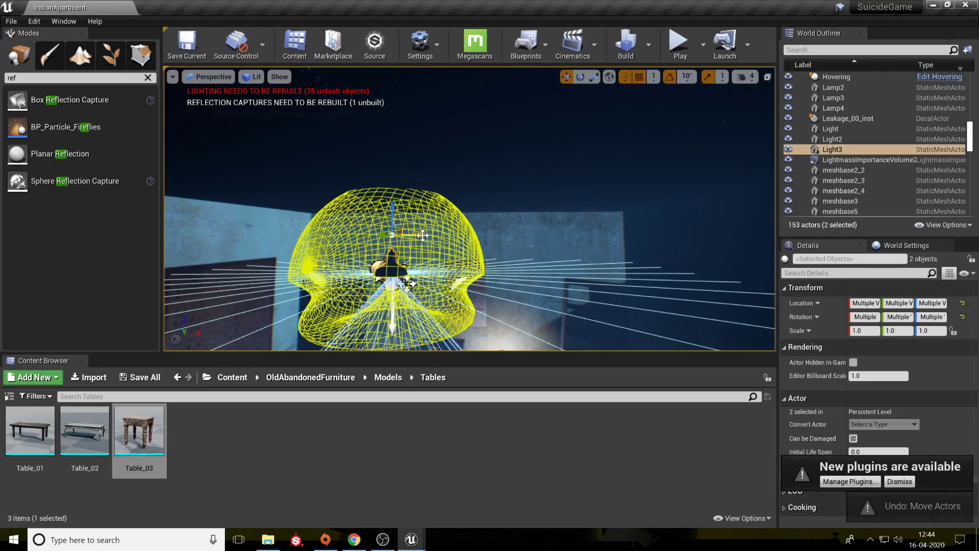
left_click_drag(423, 235, 724, 236, "alt")
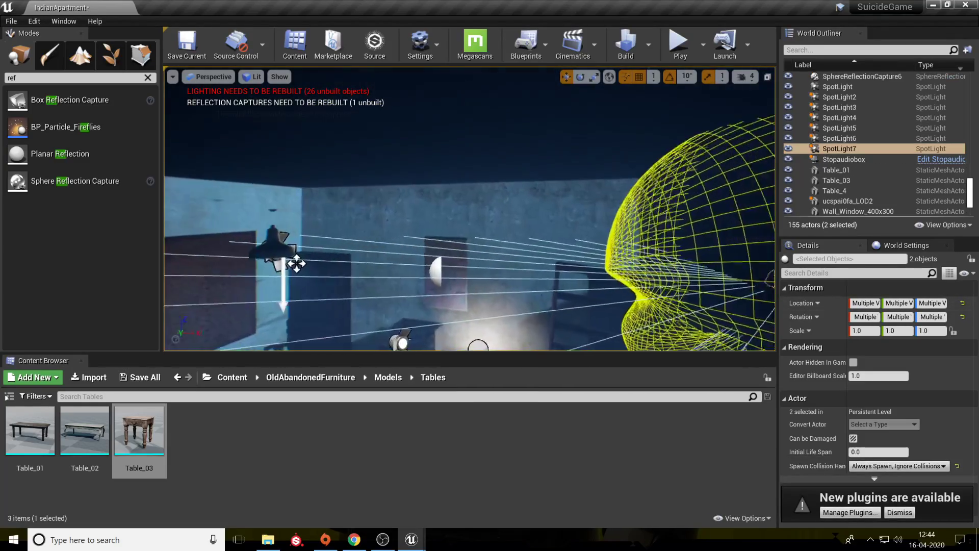
key("ctrl+z")
Select only the hanging ceiling lamp mesh in the main room, without SpotLight6.
left_click(430, 250)
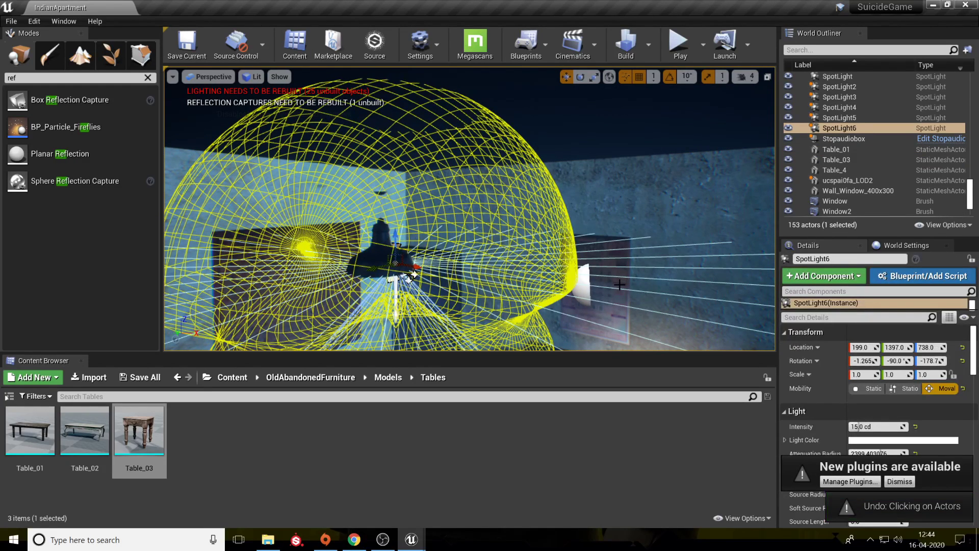
right_click_drag(430, 250, 474, 258)
left_click(506, 171)
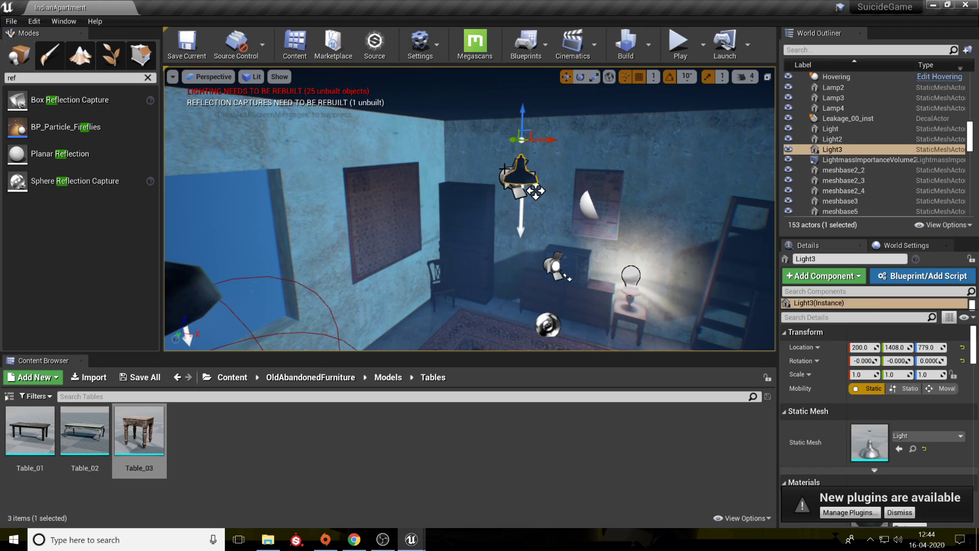
Duplicate the living room's hanging lamp together with its spotlight and move the copy along the X axis toward the bedroom.
mouse_move(506, 171)
right_mouse_down()
mouse_move(515, 204)
mouse_move(546, 196)
mouse_move(510, 176)
mouse_move(510, 163)
right_mouse_up()
right_click_drag(417, 128, 439, 92)
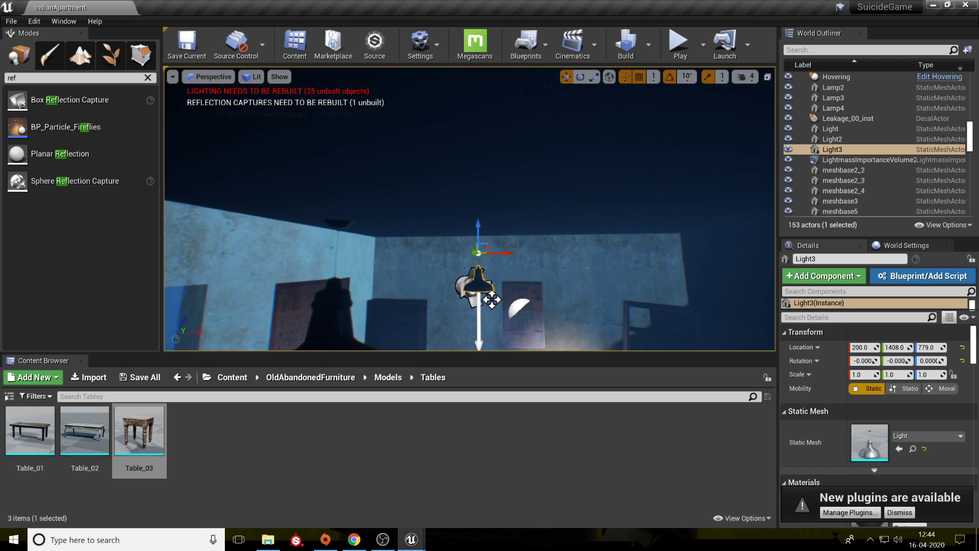
right_click_drag(469, 204, 355, 251)
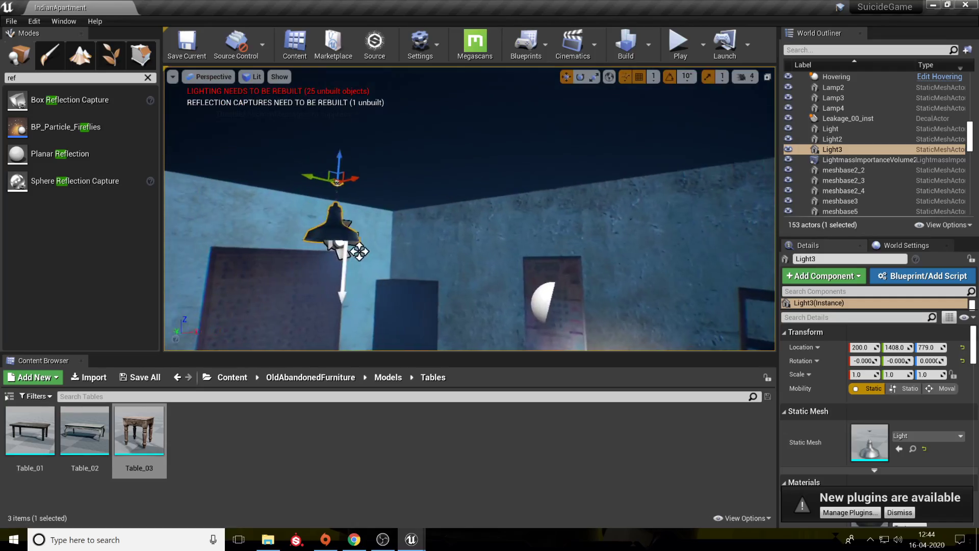
left_click(353, 250, "ctrl")
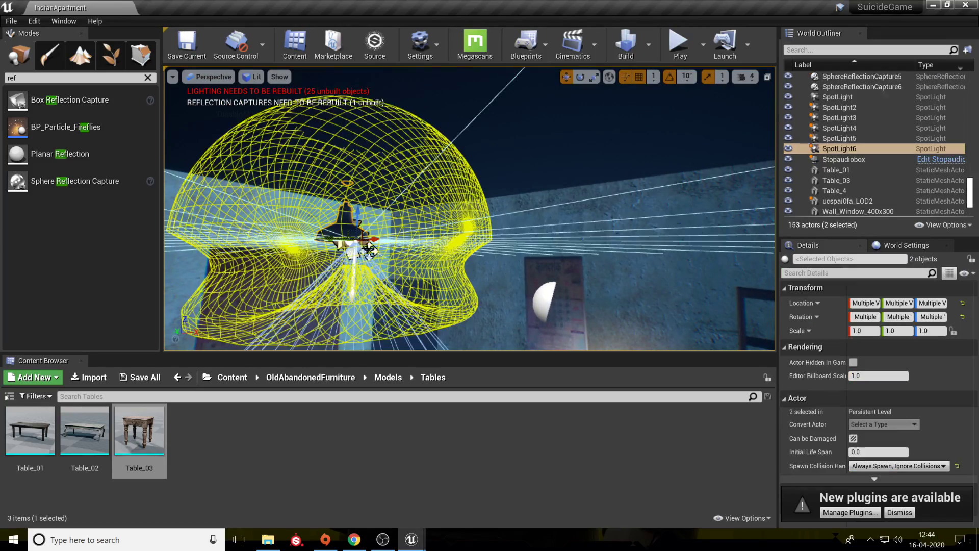
left_click_drag(377, 238, 709, 224, "alt")
right_click_drag(709, 225, 765, 229)
key("f")
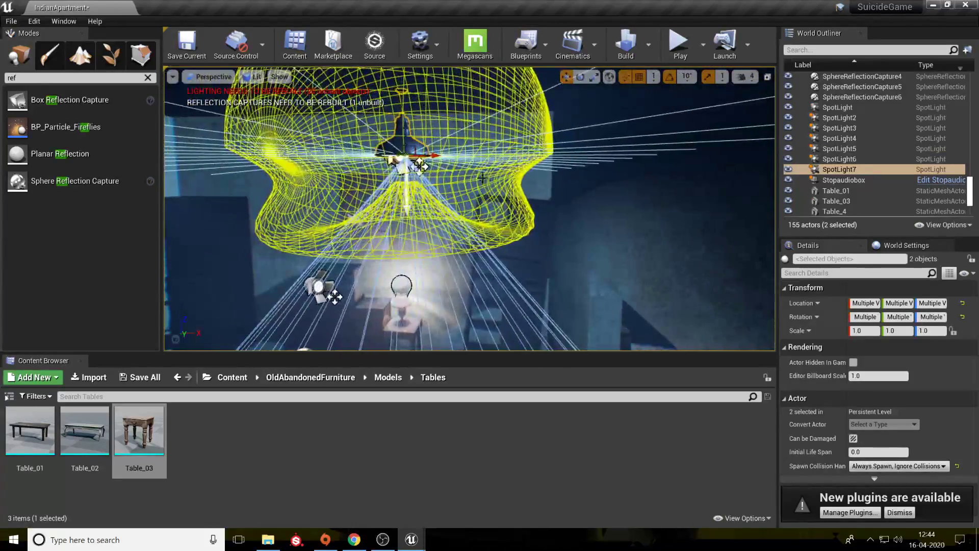
left_click_drag(436, 156, 860, 154)
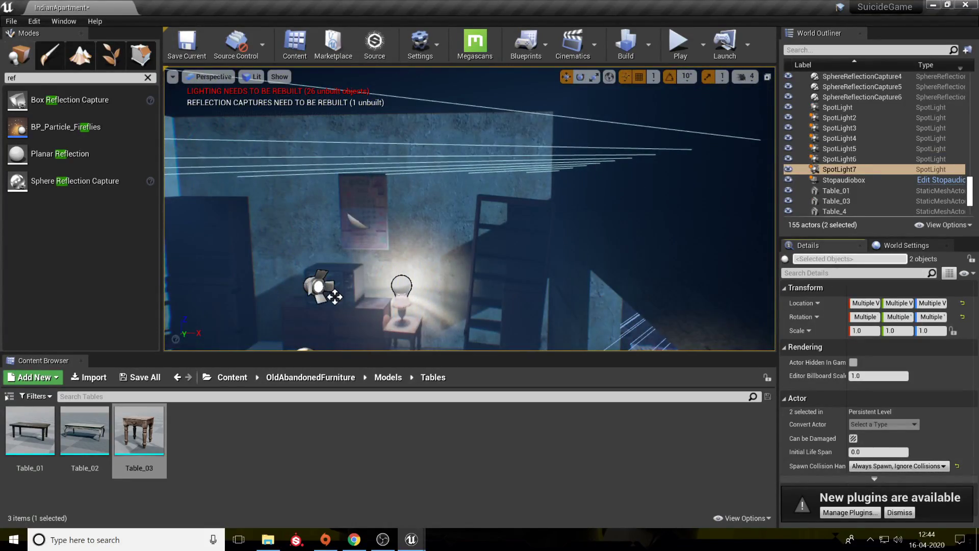
Duplicate the copied hanging lamp and spotlight again, placing the new pair farther along the X axis.
key("f")
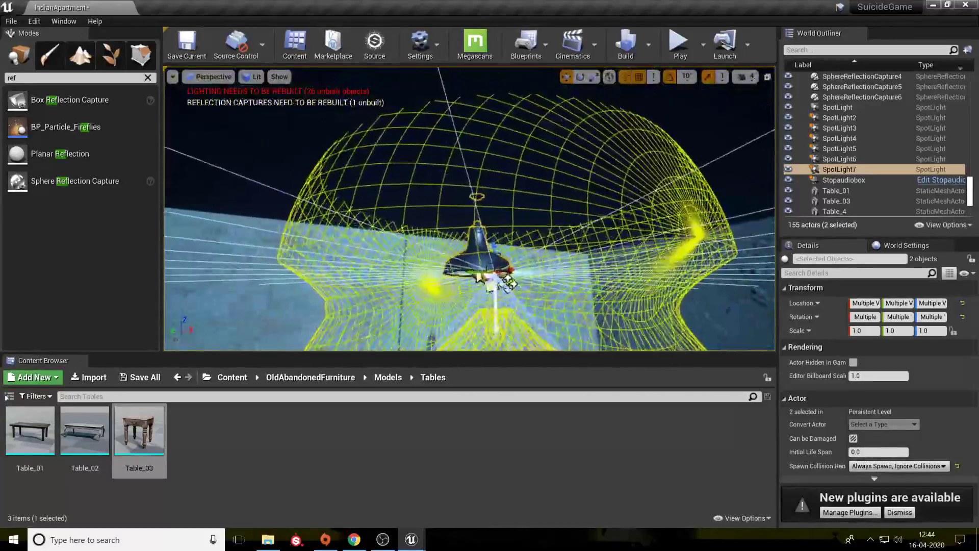
right_click_drag(469, 209, 561, 242)
key("s")
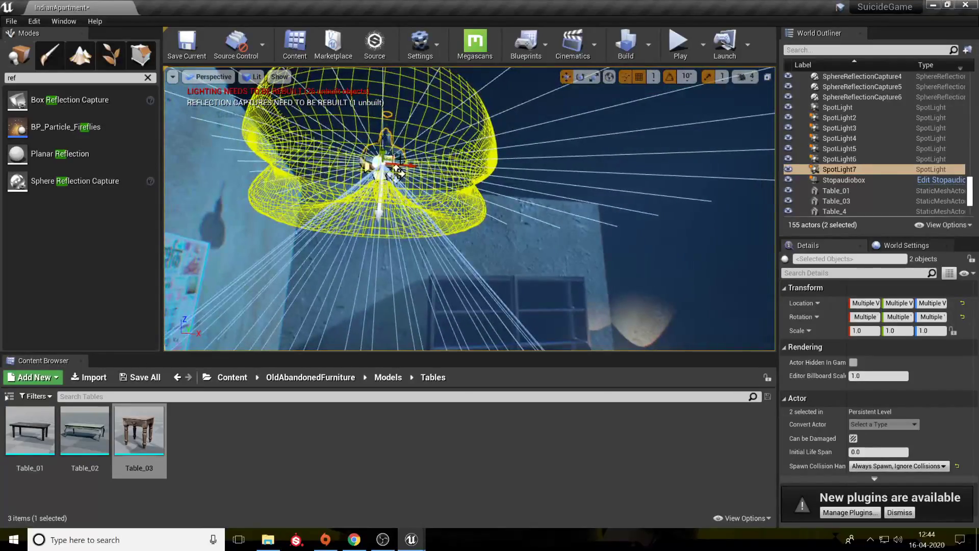
left_click_drag(397, 168, 684, 189, "alt")
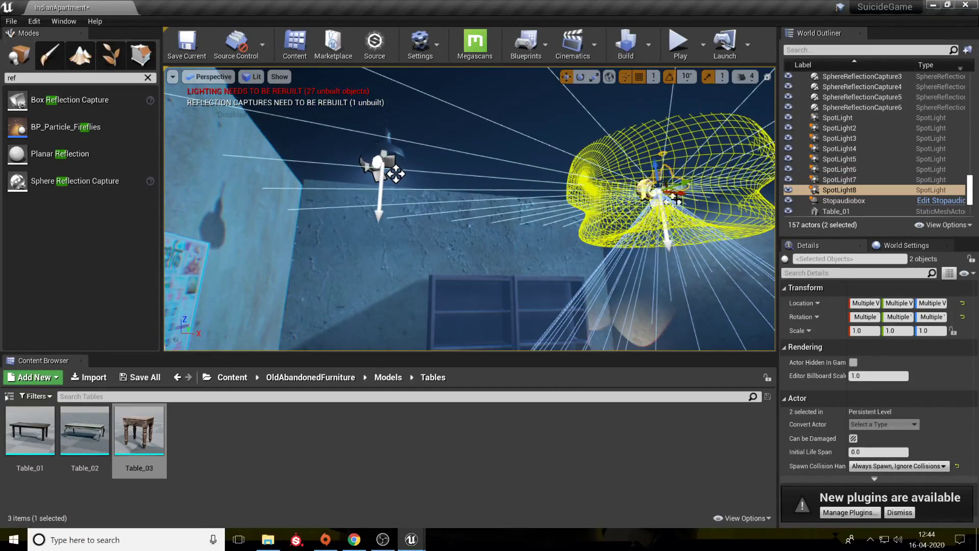
Make another copy of the newest hanging lamp and spotlight, offset along the Y axis.
right_click_drag(683, 189, 765, 174)
key("w")
right_click_drag(462, 210, 639, 186)
key("s")
key("w")
key("s")
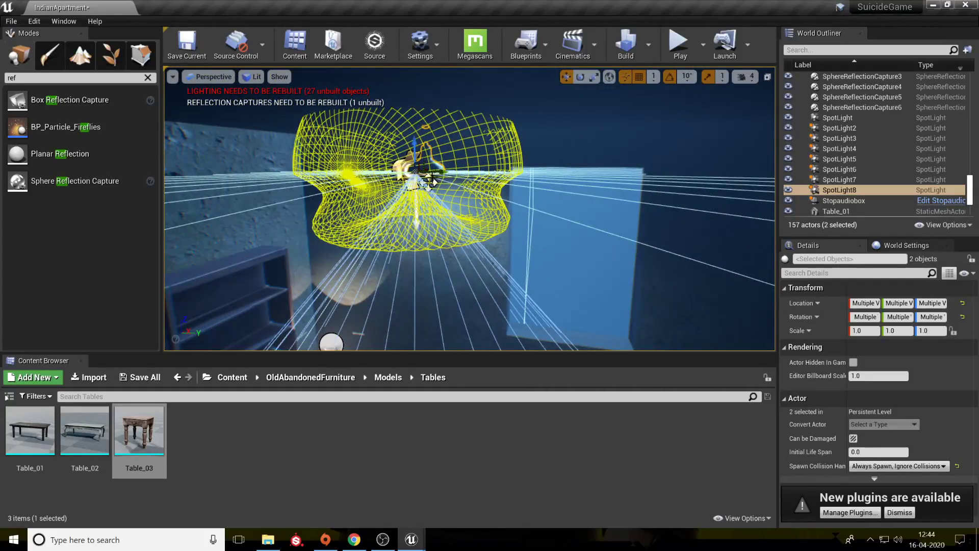
left_click_drag(440, 168, 816, 178, "alt")
Duplicate the lamp and spotlight pair once more along the Y axis and save the map.
right_click_drag(816, 178, 602, 190)
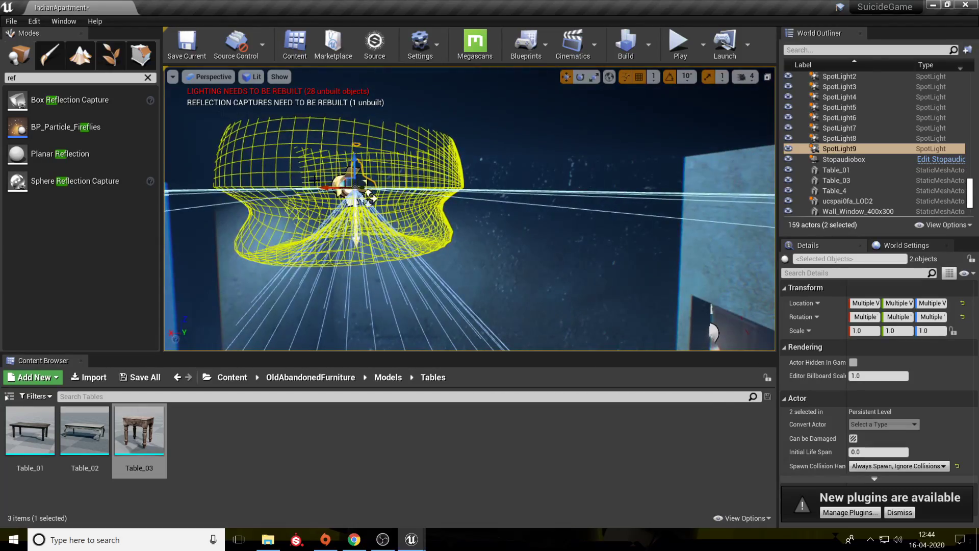
left_click_drag(371, 198, 643, 199, "alt")
right_click_drag(644, 199, 234, 178)
left_click(566, 246)
key("ctrl+s")
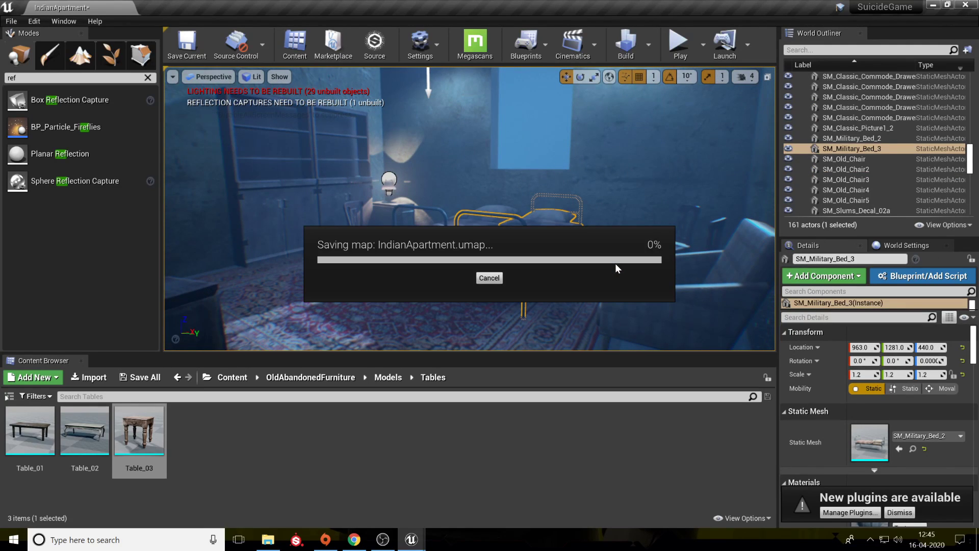
left_click(884, 48)
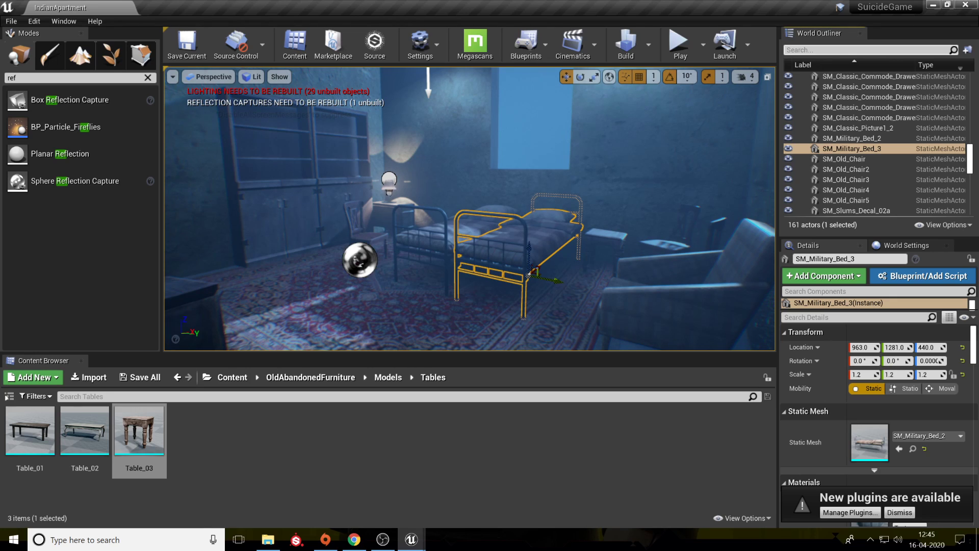
Search the placeable actors for "expon" and duplicate the existing exponential height fog in the hall.
type("expon")
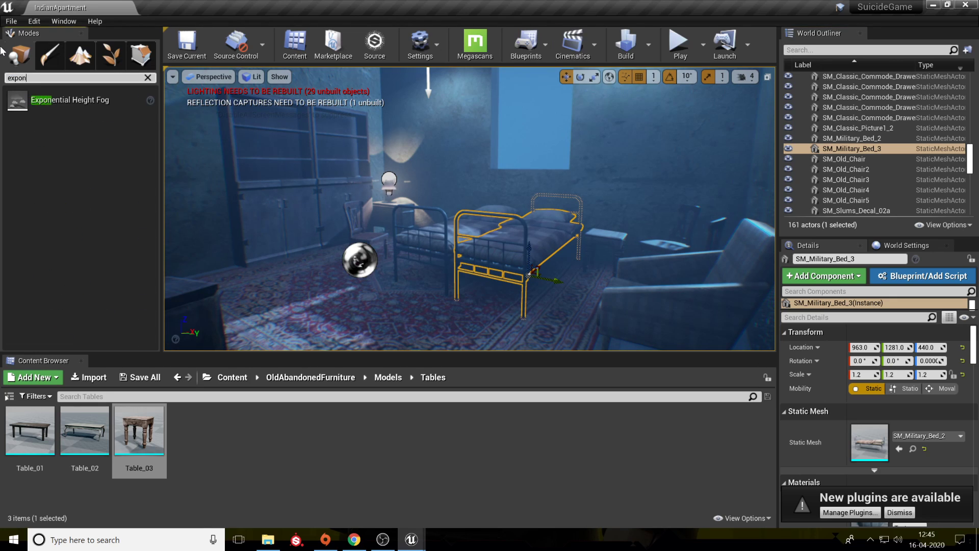
left_click_drag(970, 166, 971, 122)
right_click_drag(680, 149, 723, 167)
key("w")
left_click(476, 240)
key("s")
right_click_drag(475, 241, 316, 241)
key("d")
left_click_drag(504, 264, 444, 228, "alt")
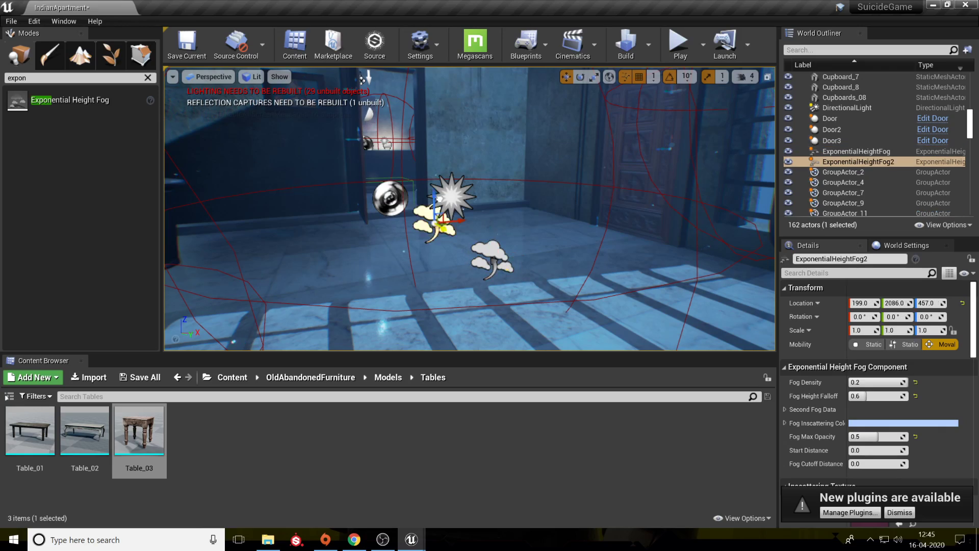
Move the duplicated height fog over the bedroom beds, to about X 908, Y 1243, Z 538.
right_click_drag(361, 80, 428, 106)
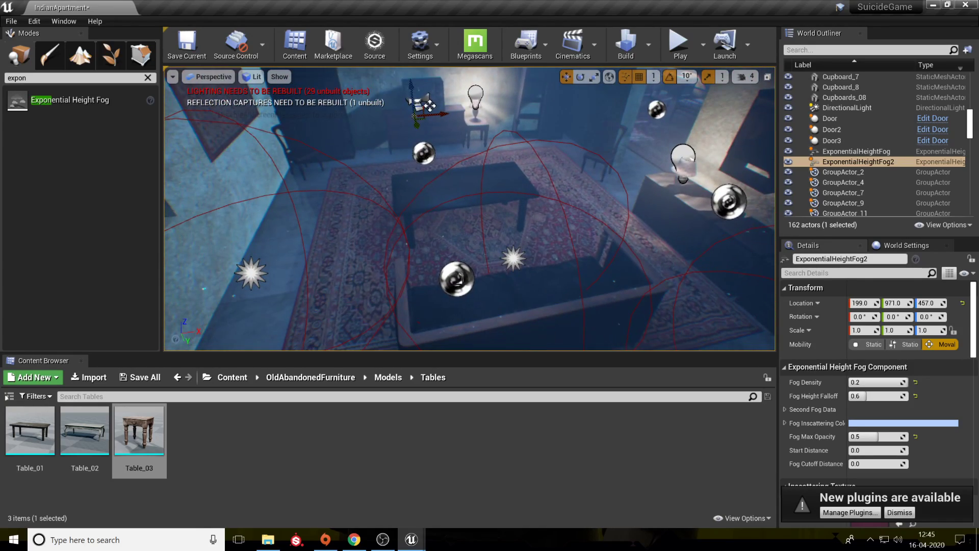
double_click(859, 162)
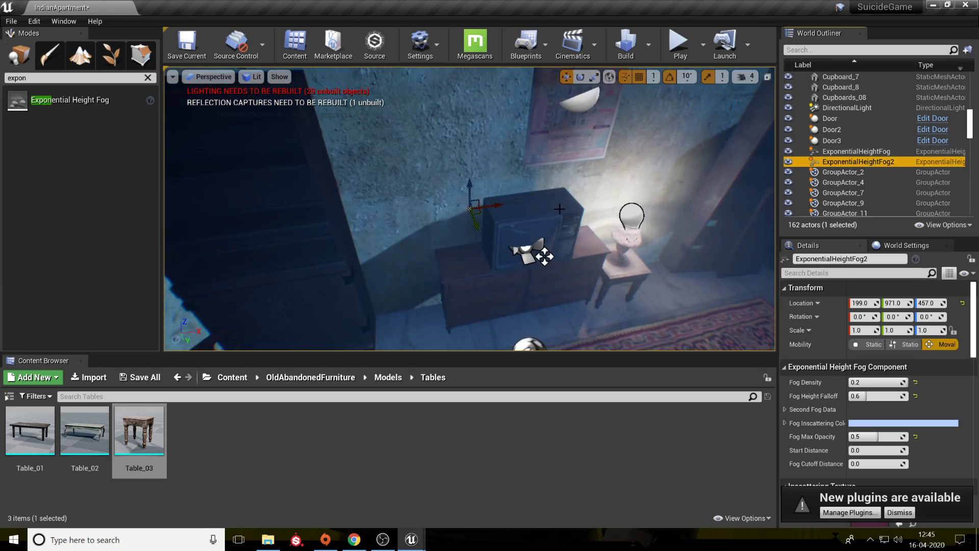
left_click_drag(565, 211, 753, 187)
right_click_drag(754, 188, 771, 169)
right_click_drag(464, 86, 640, 188)
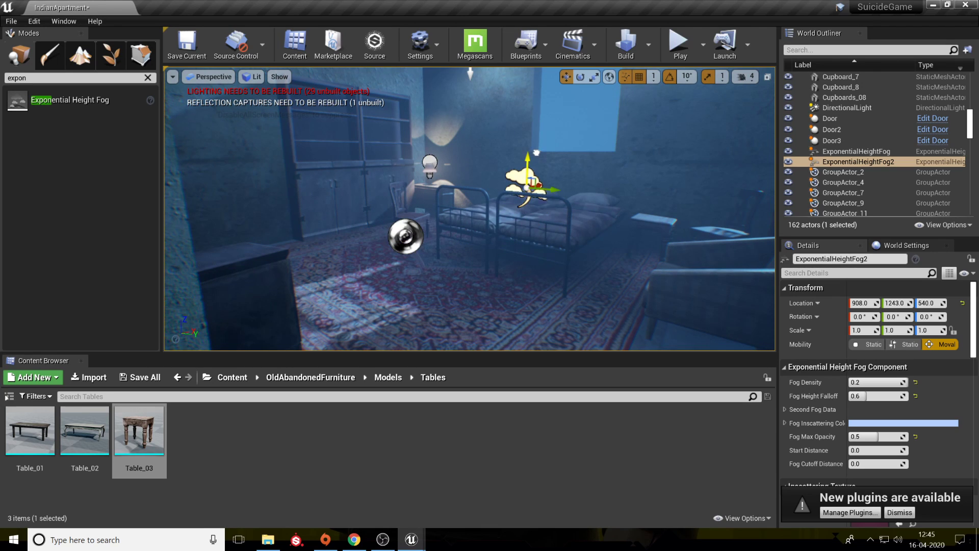
mouse_move(535, 154)
right_mouse_down()
mouse_move(505, 153)
mouse_move(515, 168)
mouse_move(543, 159)
right_mouse_up()
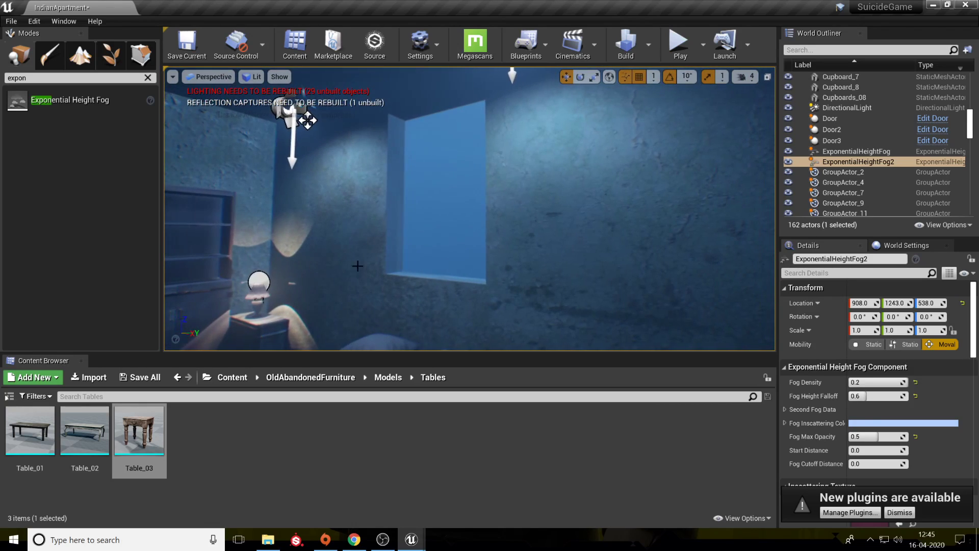
Search the content for "mold" and apply the moldy concrete wall material to bedroom wall surfaces.
left_click(233, 377)
type("mold")
left_click_drag(80, 434, 395, 178)
right_click_drag(307, 120, 348, 125)
left_click(118, 431)
left_click_drag(80, 439, 354, 290)
Apply the Moldy_Concrete_Wall material to more of the bedroom's wall surfaces and save the map.
right_click_drag(357, 296, 454, 293)
left_click_drag(74, 428, 505, 240)
right_click_drag(505, 240, 393, 184)
left_click_drag(65, 457, 387, 196)
mouse_move(387, 197)
right_mouse_down()
mouse_move(311, 265)
mouse_move(271, 281)
mouse_move(295, 255)
mouse_move(326, 286)
mouse_move(385, 210)
right_mouse_up()
key("ctrl+s")
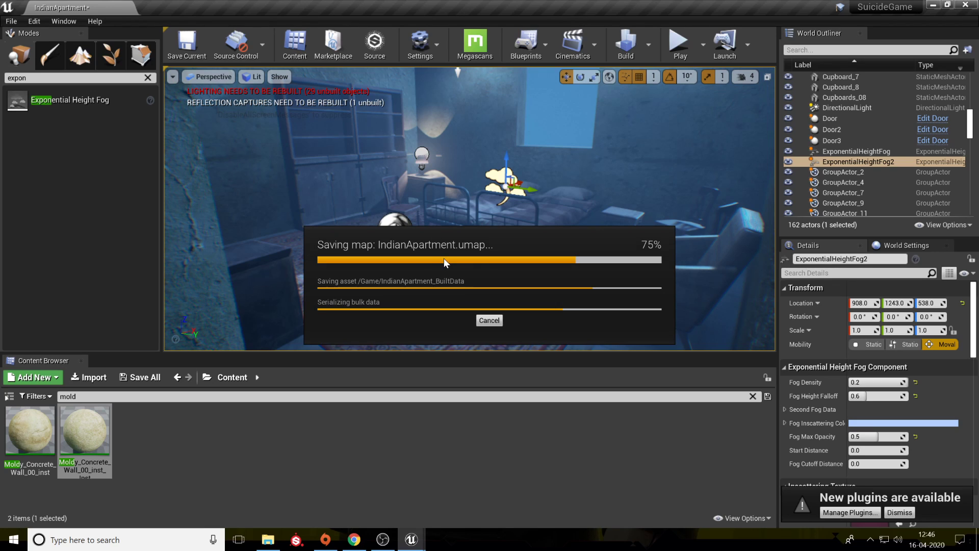
Shift the bedroom rug slightly across the floor to about X 888, Y 1097.
left_click(482, 297)
left_click_drag(427, 248, 445, 245)
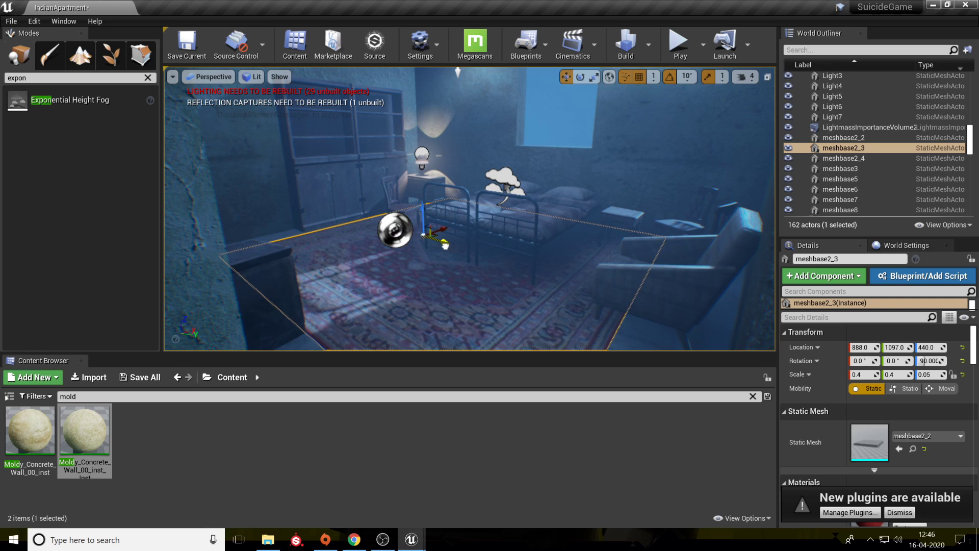
right_click_drag(432, 300, 475, 342)
Look over the bedroom's walls, beds, window and lighting.
left_click(465, 285)
mouse_move(465, 285)
right_mouse_down()
mouse_move(434, 245)
mouse_move(488, 89)
mouse_move(449, 286)
mouse_move(450, 295)
mouse_move(474, 289)
mouse_move(463, 295)
right_mouse_up()
key("w")
key("s")
key("s")
key("w")
right_click_drag(489, 69, 486, 79)
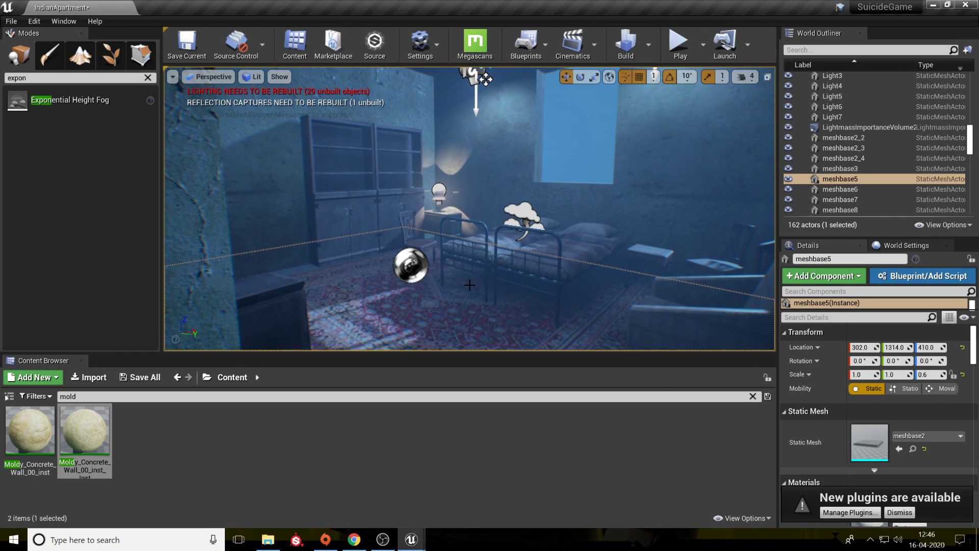
mouse_move(498, 305)
right_mouse_down()
mouse_move(509, 260)
mouse_move(501, 294)
right_mouse_up()
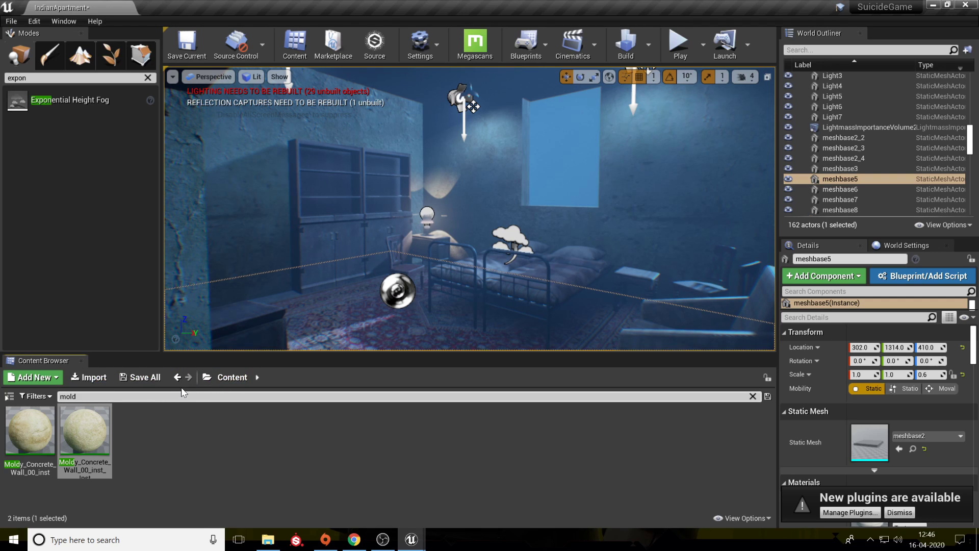
Duplicate the living room's fireflies particle actor and move the copy beside the bedroom beds, to about X 929, Y 1361, Z 552.
right_click_drag(391, 280, 343, 273)
left_click(447, 239)
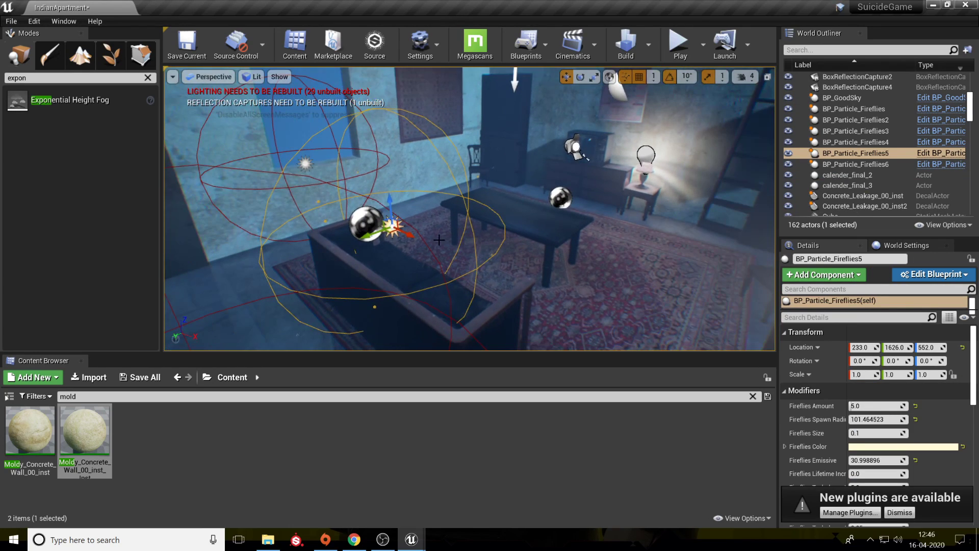
left_click_drag(413, 237, 706, 302, "alt")
right_click_drag(706, 302, 690, 315)
left_click_drag(575, 289, 633, 220)
right_click_drag(633, 220, 673, 214)
key("w")
key("a")
left_click_drag(623, 197, 433, 196)
right_click_drag(408, 175, 559, 213)
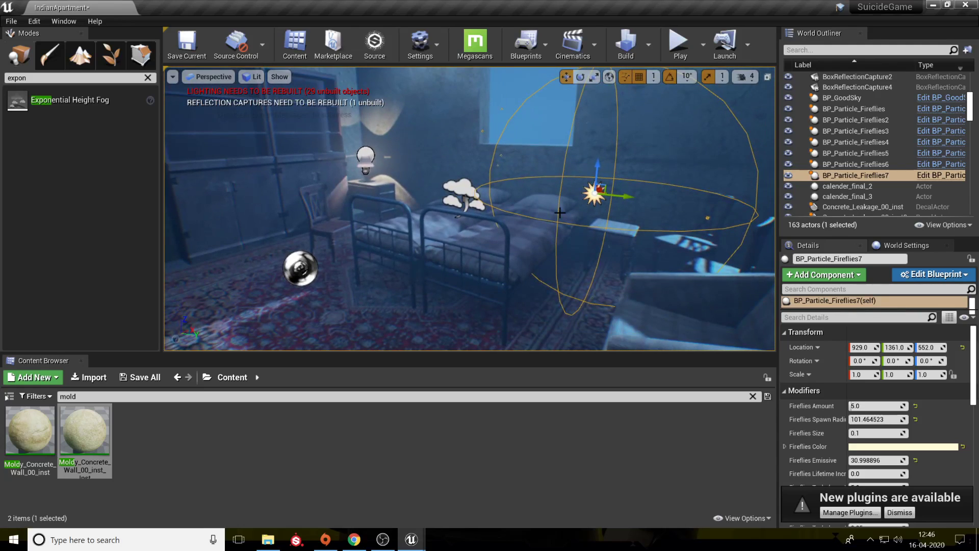
Duplicate the fireflies twice more, placing one near the bedside lamp and one near the cupboard at about X 716, Y 1157.
left_click_drag(635, 198, 182, 208, "alt")
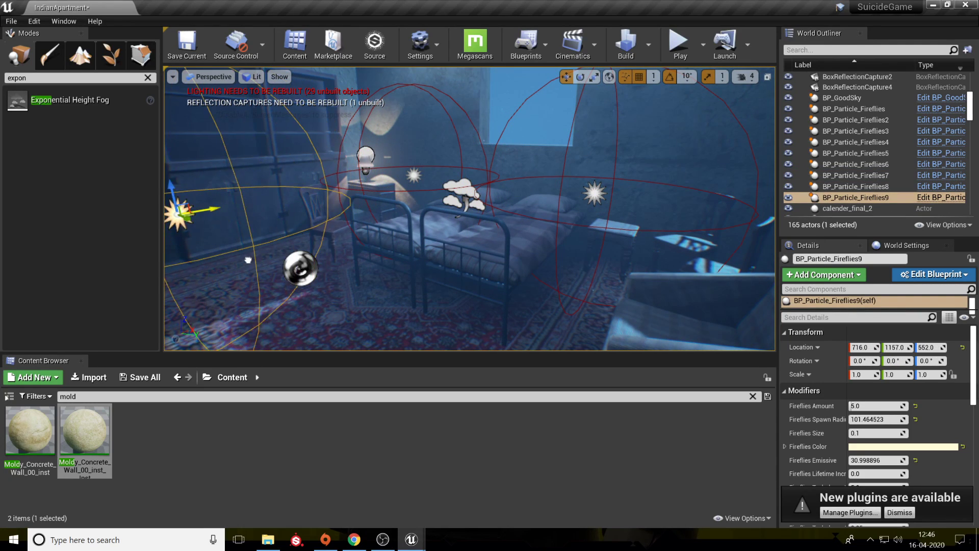
right_click_drag(182, 208, 153, 209)
mouse_move(289, 245)
right_mouse_down()
mouse_move(266, 239)
mouse_move(288, 245)
right_mouse_up()
Add another fireflies copy in the bedroom at about X 716, Y 1362 and save the map.
left_click_drag(346, 218, 525, 335, "alt")
right_click_drag(525, 335, 540, 309)
key("ctrl+s")
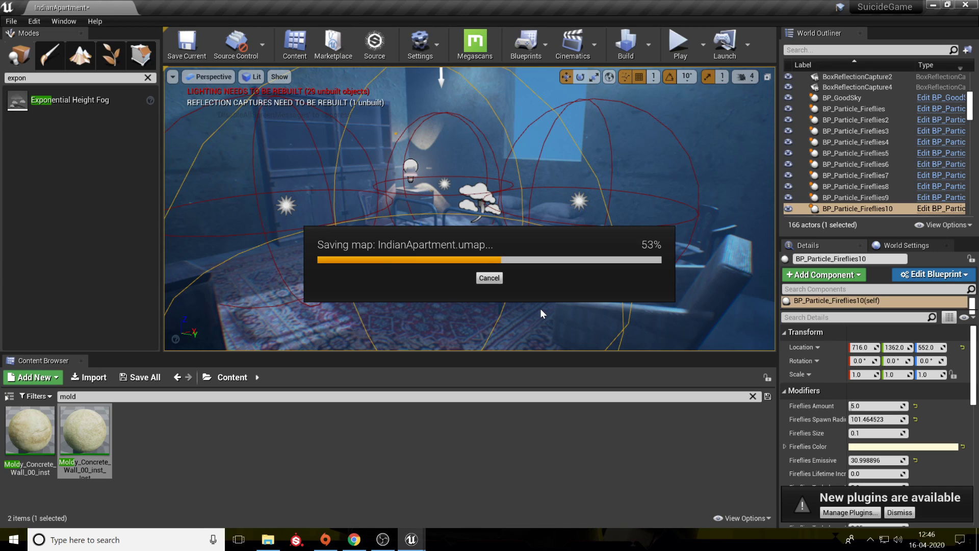
Inspect the bedroom's wall surfaces and start playing the level in the viewport.
right_click_drag(534, 302, 503, 269)
left_click(606, 277)
left_click(716, 164)
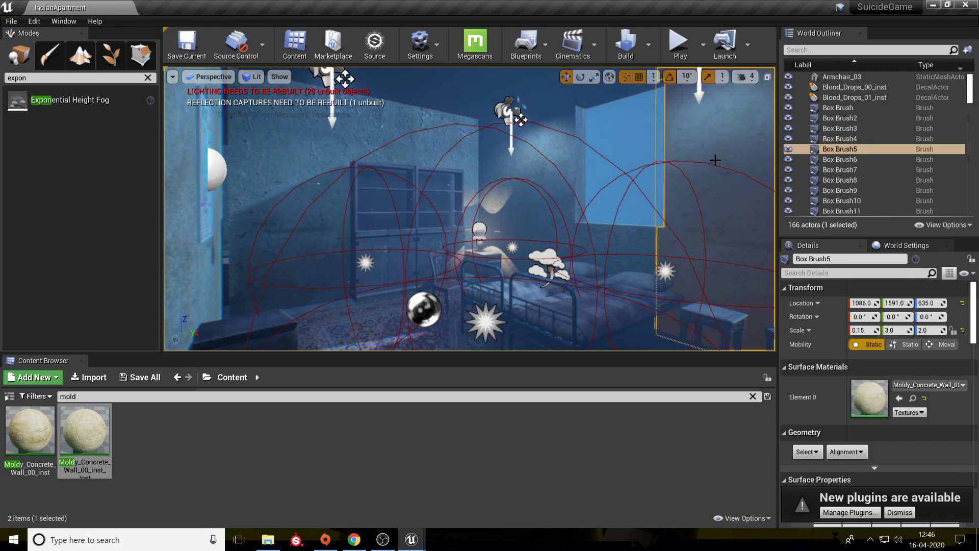
left_click(557, 166)
right_click_drag(557, 166, 546, 186)
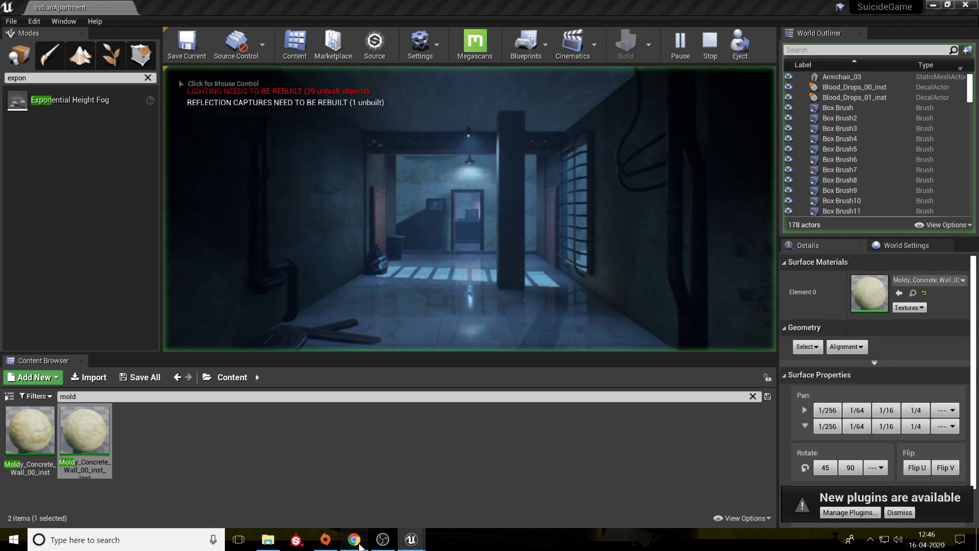
Switch to Chrome to check the YouTube Studio live chat, and return to the running level.
left_click(354, 540)
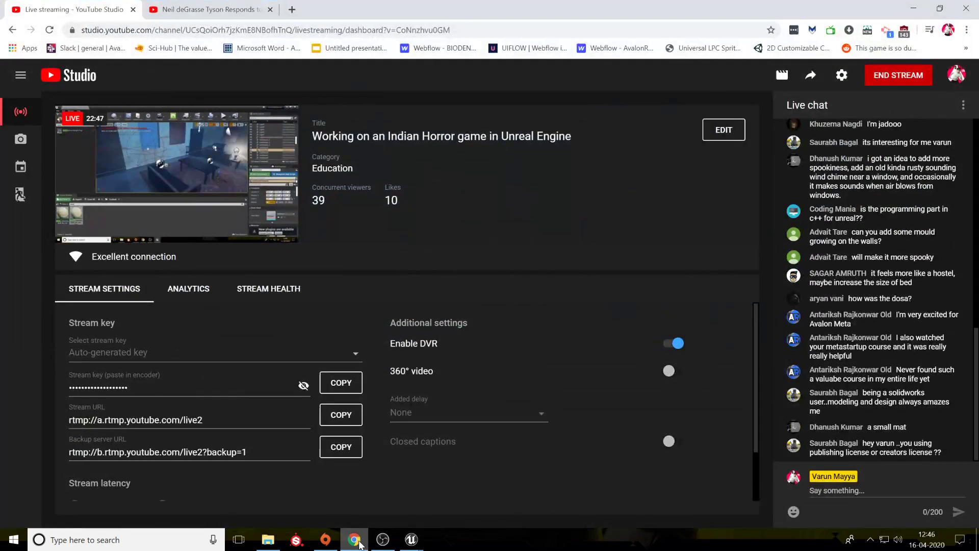
left_click(354, 539)
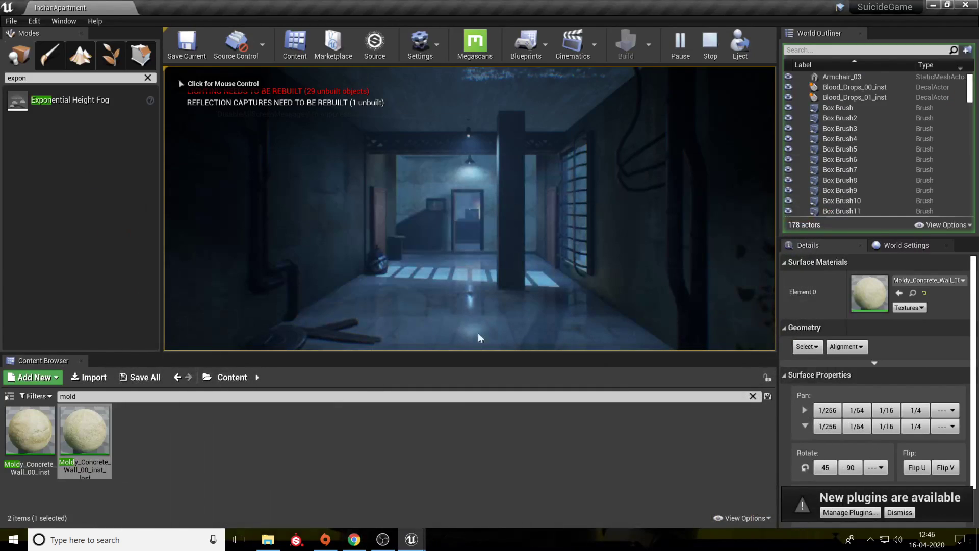
Walk through the hall in play mode and examine the carved door and the barred window.
left_click(487, 294)
key("w")
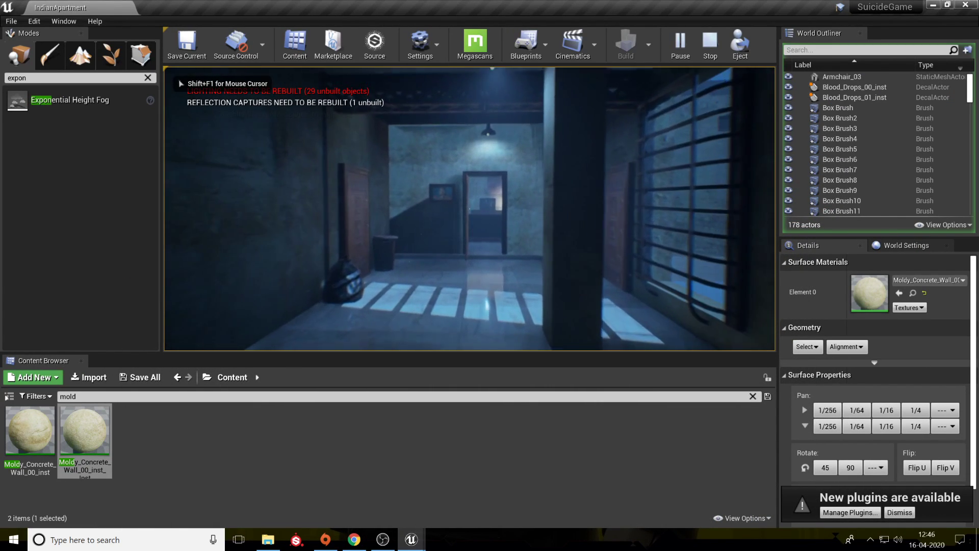
key("w")
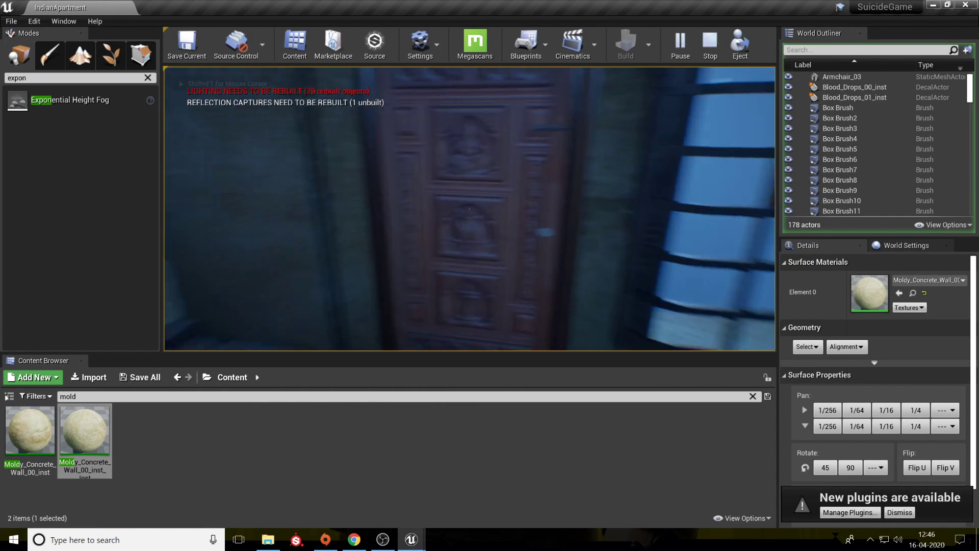
key("w")
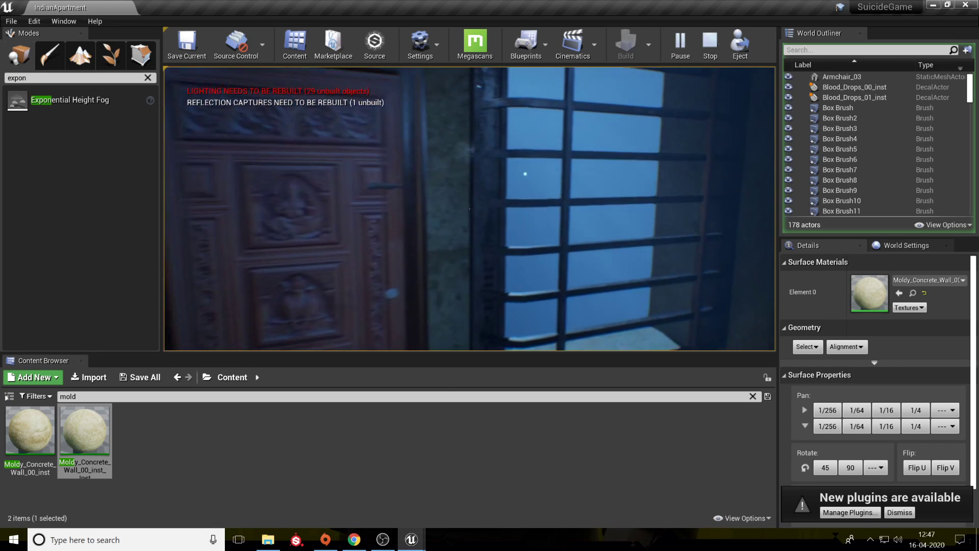
key("s")
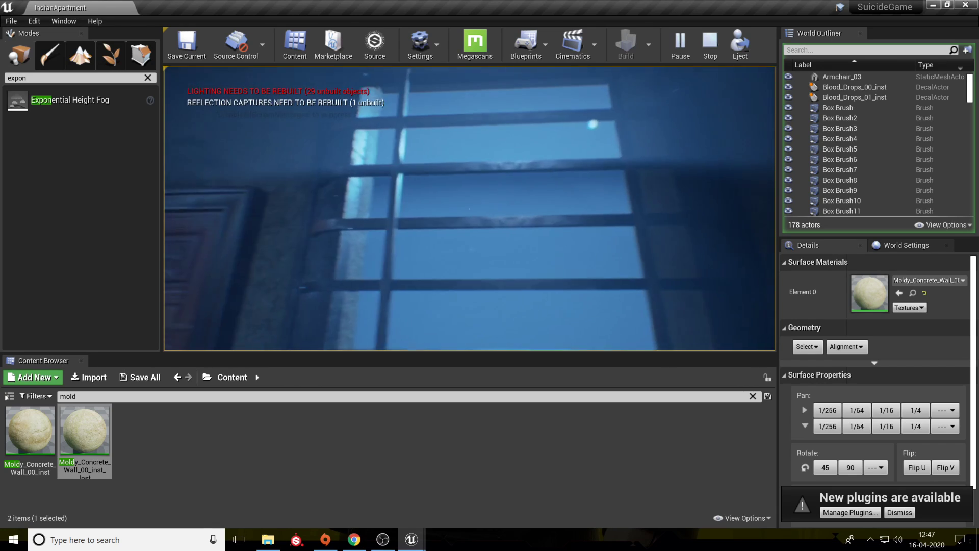
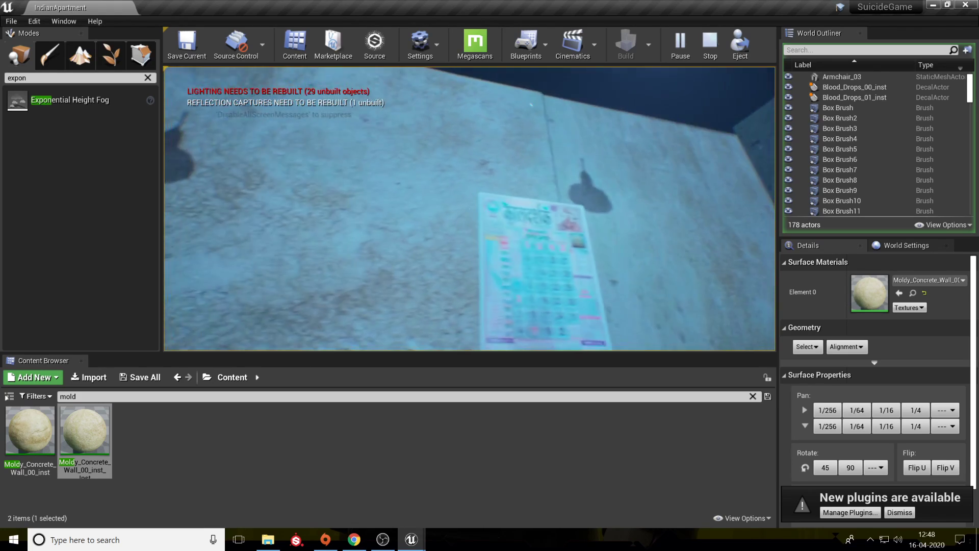
Stop the play session and delete an old chair from the bedroom.
key("w")
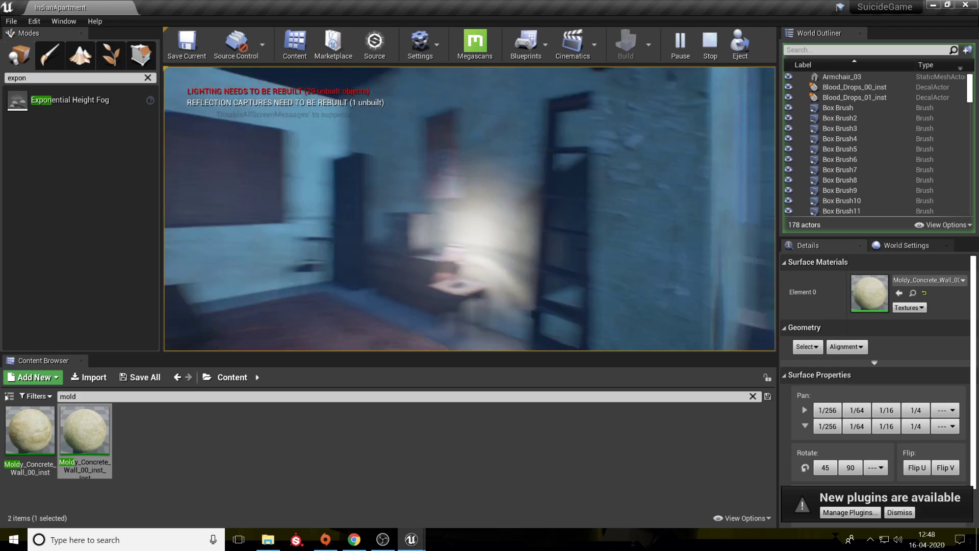
key("Escape")
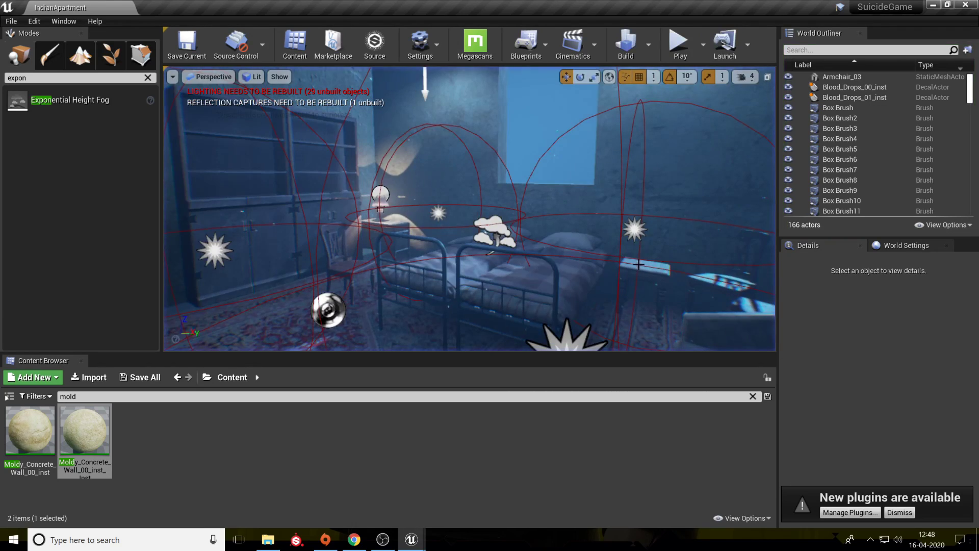
left_click(715, 279)
key("Delete")
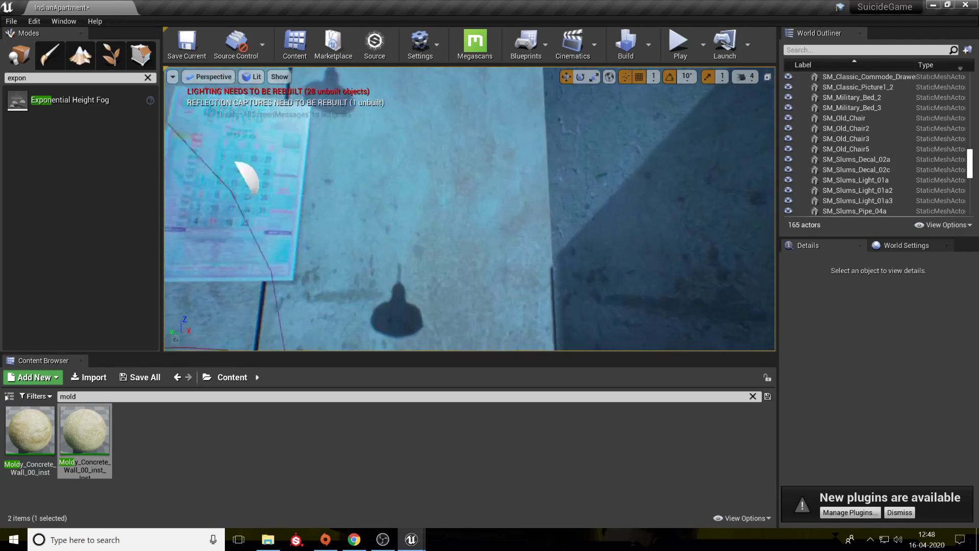
Shift the wall brush beside the wall calendar to X 570, Y 980 to tidy the seam between the walls.
left_click(516, 258)
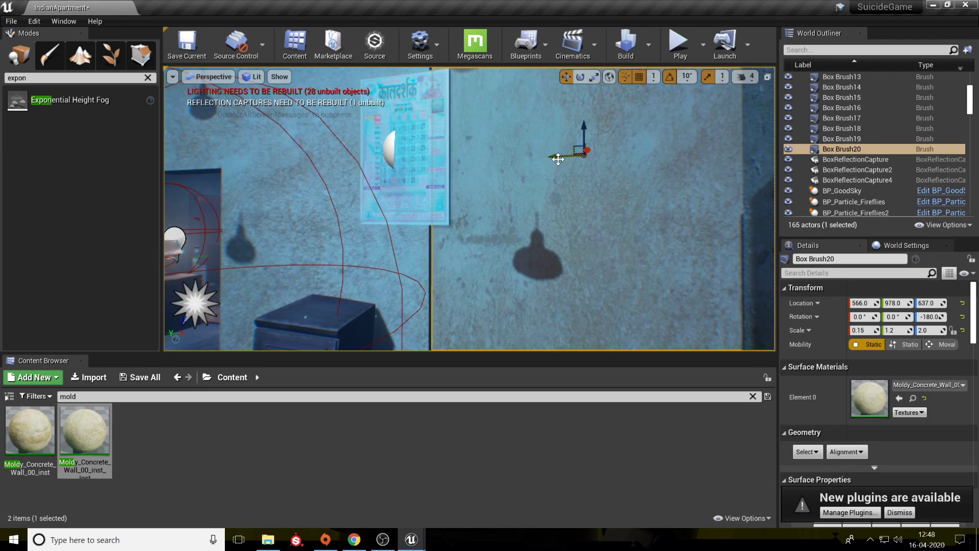
left_click(590, 219)
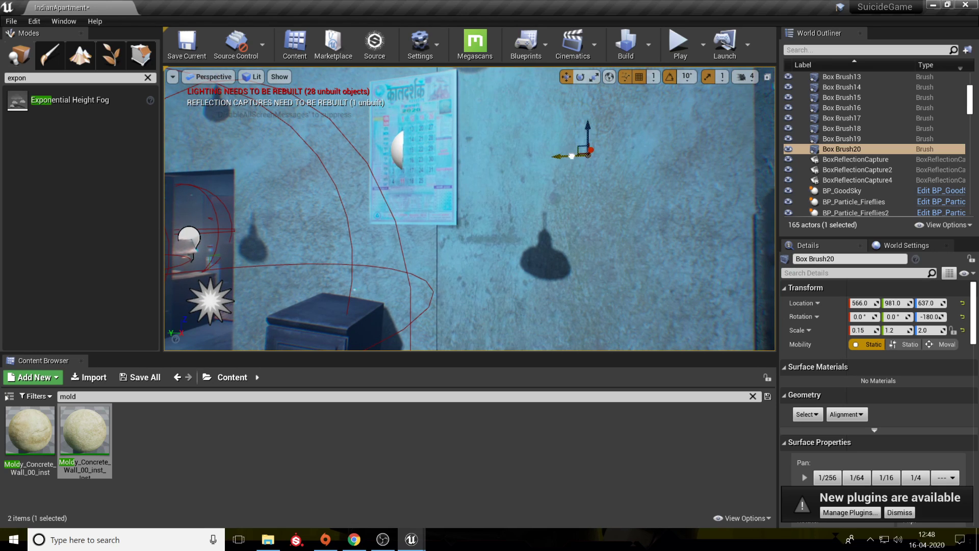
key("w")
right_click_drag(572, 156, 588, 185)
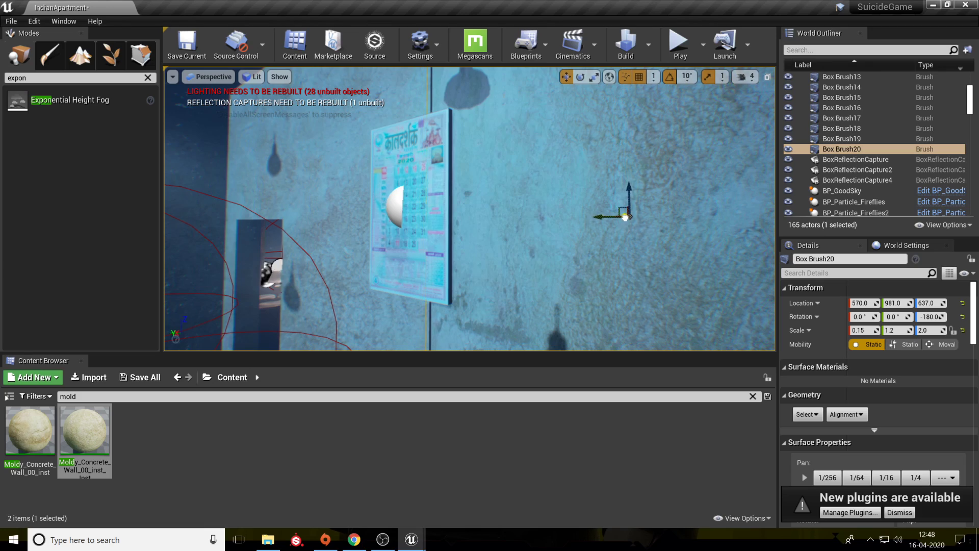
right_click_drag(630, 217, 532, 150)
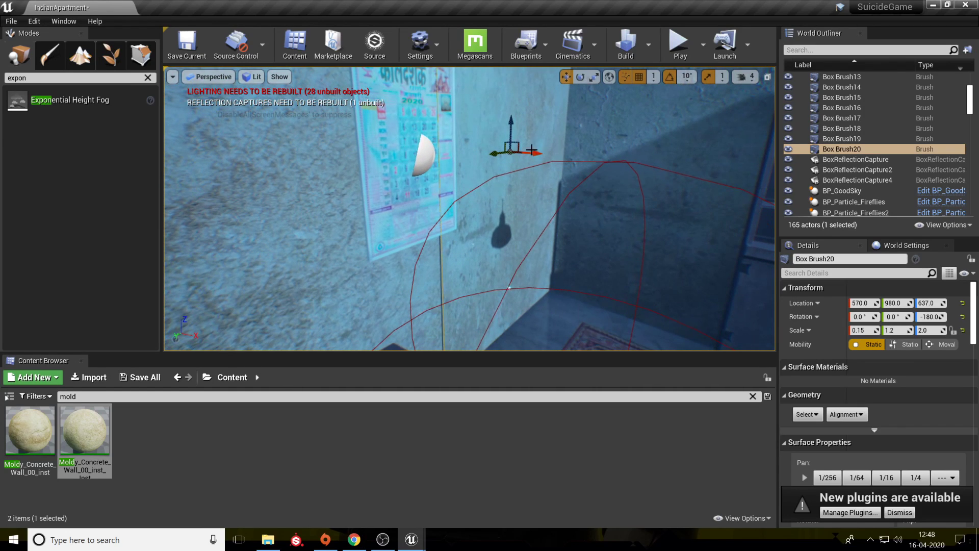
Move the wall brush behind the tall shelving cupboards to X 829.
left_click(609, 241)
mouse_move(609, 241)
right_mouse_down()
mouse_move(520, 235)
mouse_move(515, 174)
mouse_move(642, 243)
mouse_move(609, 241)
right_mouse_up()
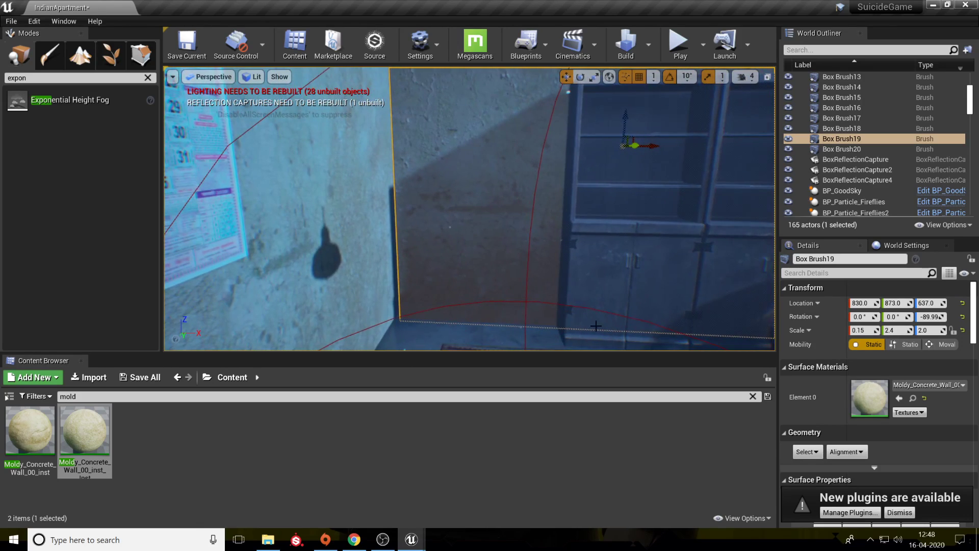
left_click(472, 328)
left_click(511, 243)
mouse_move(511, 243)
right_mouse_down()
mouse_move(571, 204)
mouse_move(599, 214)
mouse_move(617, 168)
right_mouse_up()
left_click_drag(477, 194, 473, 195)
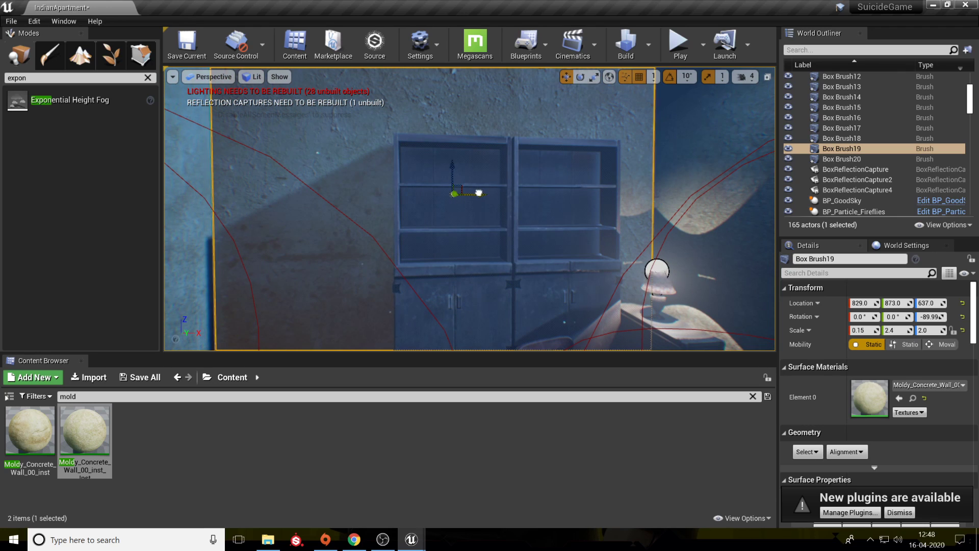
mouse_move(370, 268)
right_mouse_down()
mouse_move(375, 319)
mouse_move(364, 314)
mouse_move(369, 220)
mouse_move(510, 286)
right_mouse_up()
Set the bedroom carpet's X scale to 0.3, adjust its Y scale, and reposition it on the floor.
left_click(373, 263)
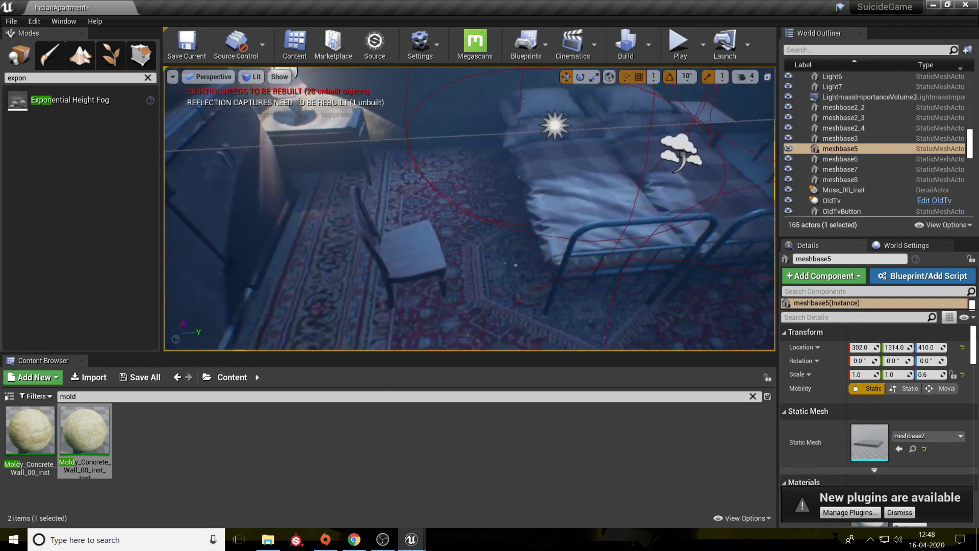
left_click(482, 196)
left_click_drag(468, 254, 466, 326)
mouse_move(465, 326)
right_mouse_down()
mouse_move(638, 347)
mouse_move(466, 325)
right_mouse_up()
left_click(860, 375)
type("0.3")
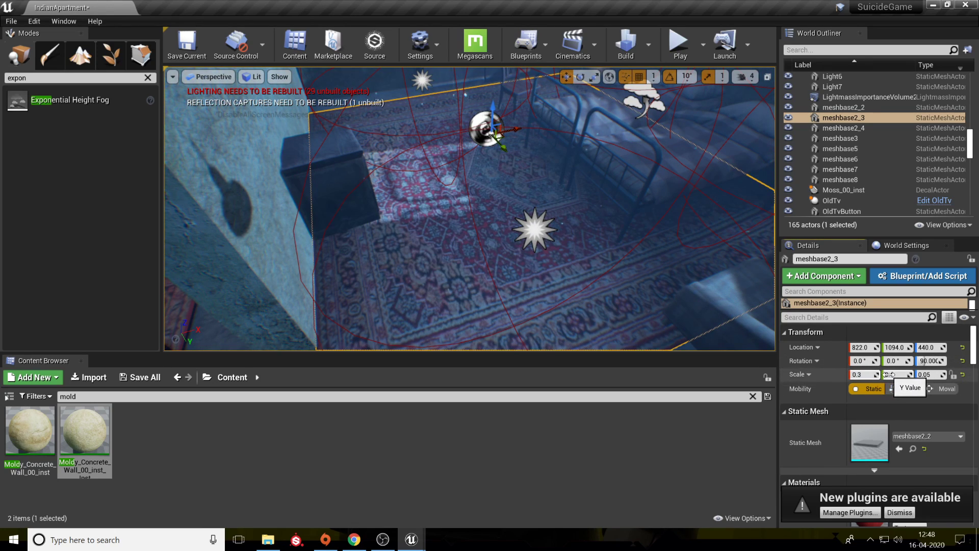
left_click(890, 375)
left_click(899, 373)
key("Return")
right_click_drag(536, 151, 574, 134)
left_click_drag(418, 175, 441, 201)
Select the small cupboard beneath the wall calendar and rotate it freehand.
mouse_move(502, 271)
right_mouse_down()
mouse_move(505, 255)
mouse_move(540, 252)
mouse_move(548, 263)
mouse_move(492, 270)
right_mouse_up()
key("w")
key("w")
key("s")
left_click_drag(473, 247, 483, 248)
right_click_drag(483, 248, 418, 245)
left_click(417, 245)
key("e")
mouse_move(425, 257)
left_mouse_down()
mouse_move(416, 270)
mouse_move(426, 258)
left_mouse_up()
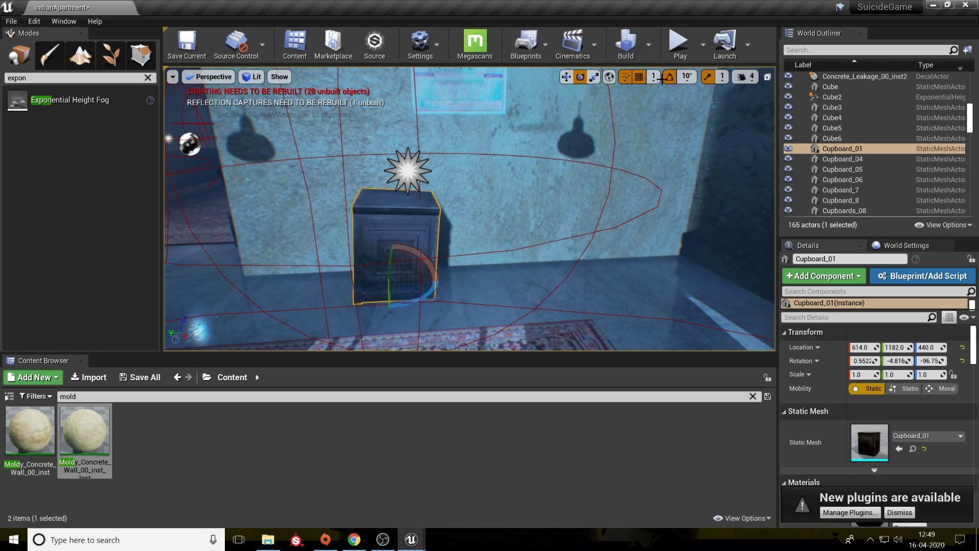
Set the rotation snap to 5° and rotate the small cupboard to remove its tilt.
left_click(687, 77)
left_click(690, 100)
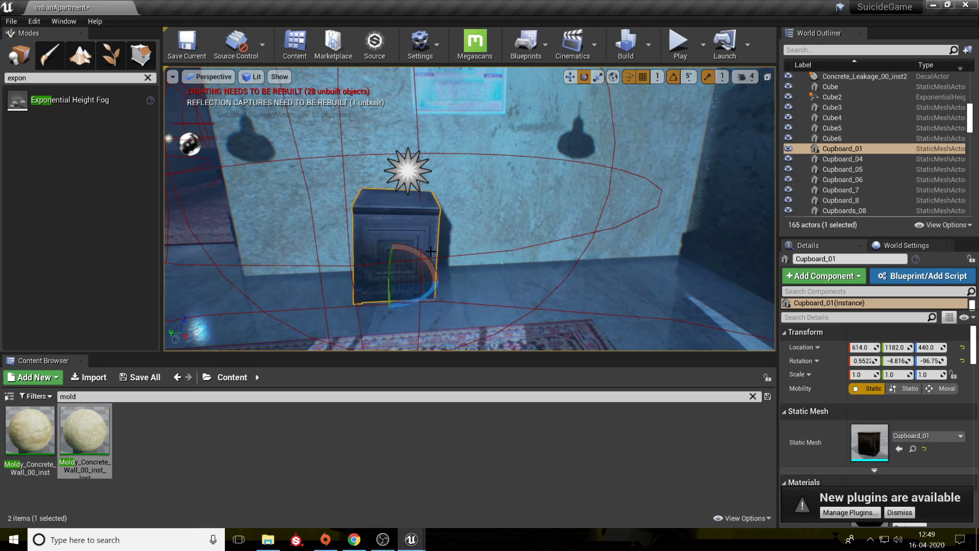
left_click_drag(424, 256, 440, 259)
key("w")
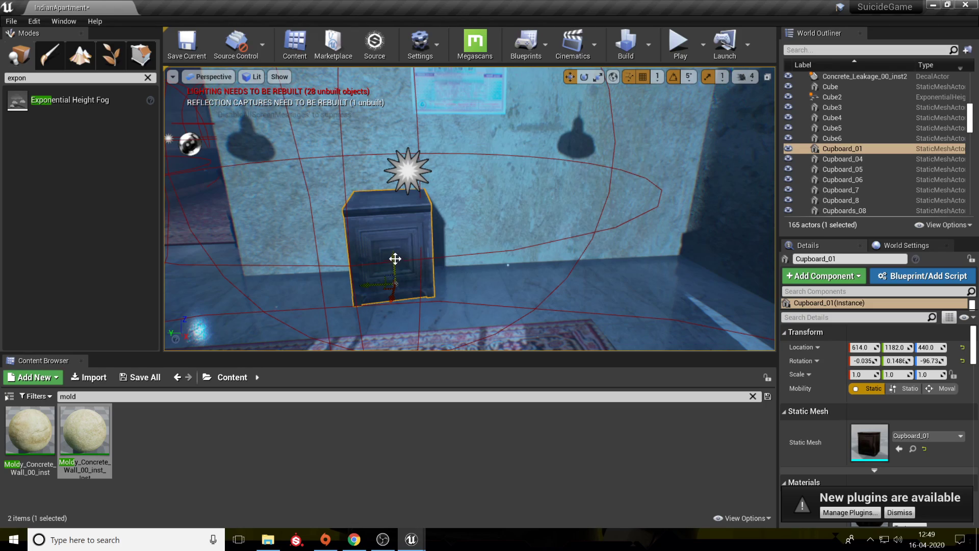
Try to duplicate the corner lamp's point light to X 801, and undo the copy.
left_click(539, 304)
key("a")
right_click_drag(539, 305, 644, 316)
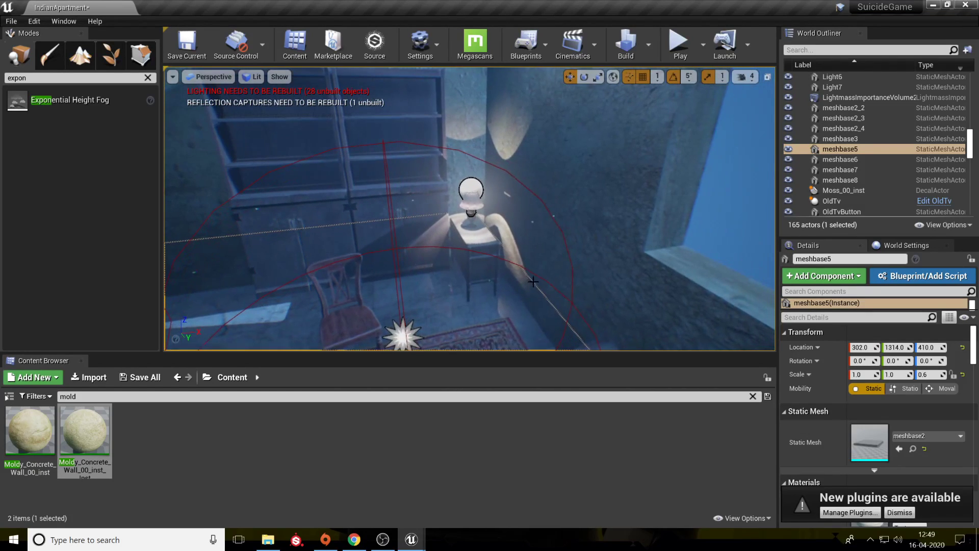
left_click(482, 253)
left_click(471, 211)
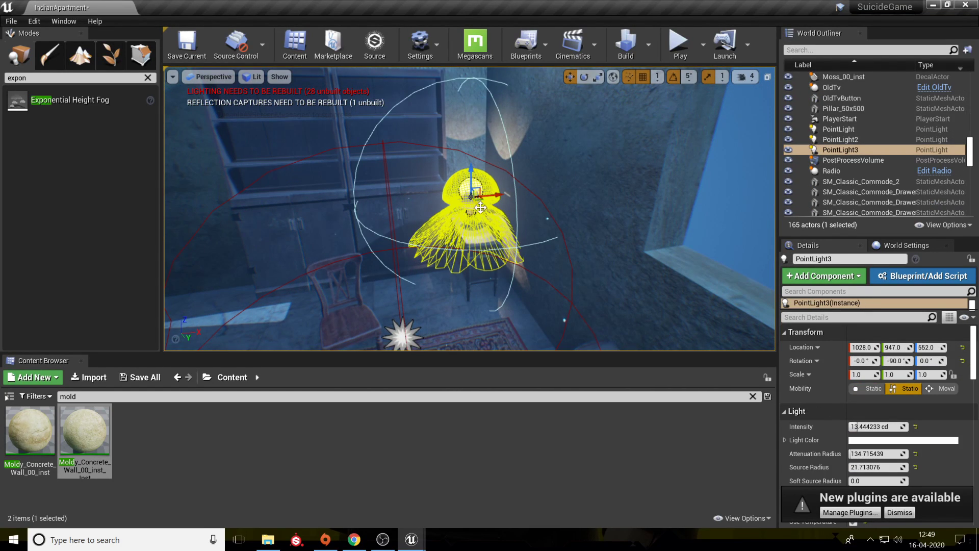
left_click_drag(499, 196, 358, 207, "alt")
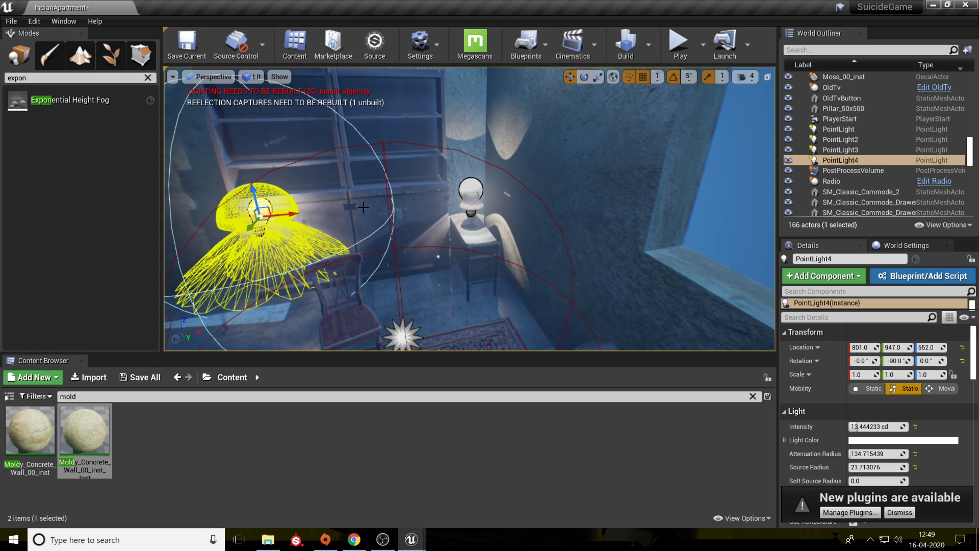
key("ctrl+z")
key("ctrl+z")
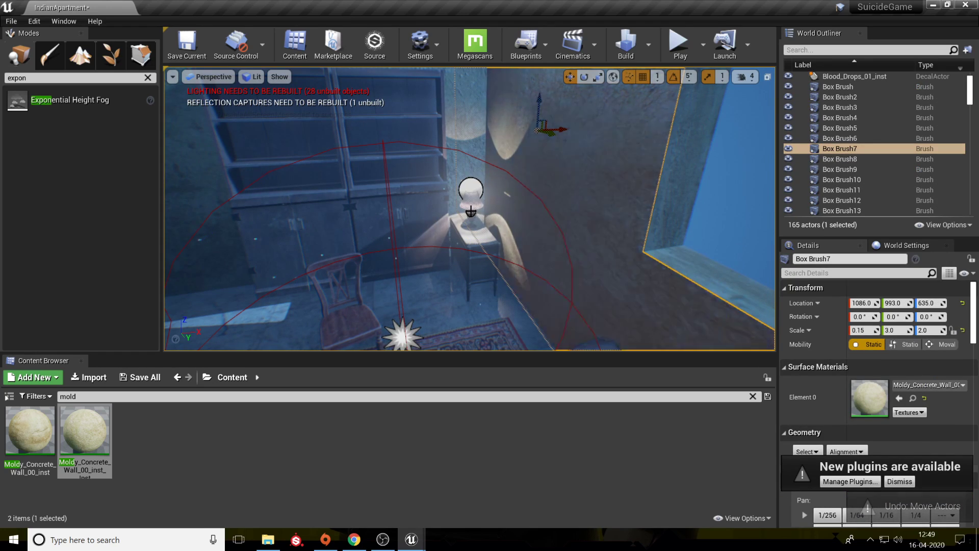
Duplicate the corner table lamp together with its point light and pull the copies towards the calendar wall.
left_click(471, 211)
key("w")
right_click_drag(471, 211, 538, 224)
left_click(540, 232)
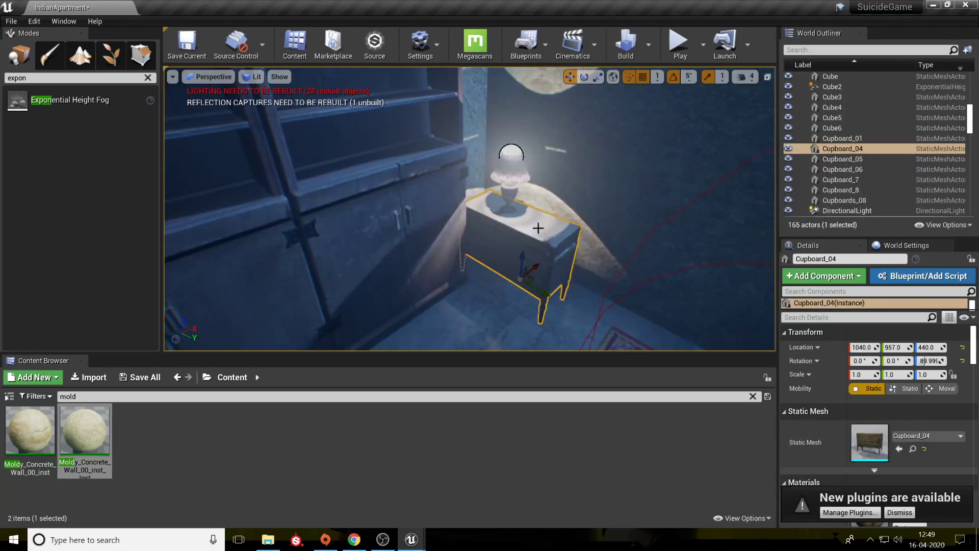
left_click(515, 201)
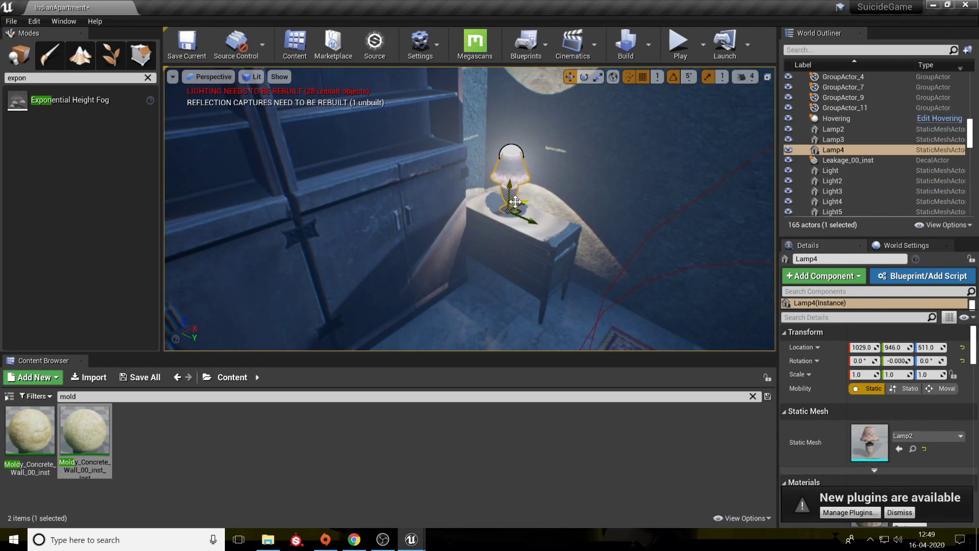
left_click(517, 152, "ctrl")
right_click_drag(517, 151, 388, 166)
key("s")
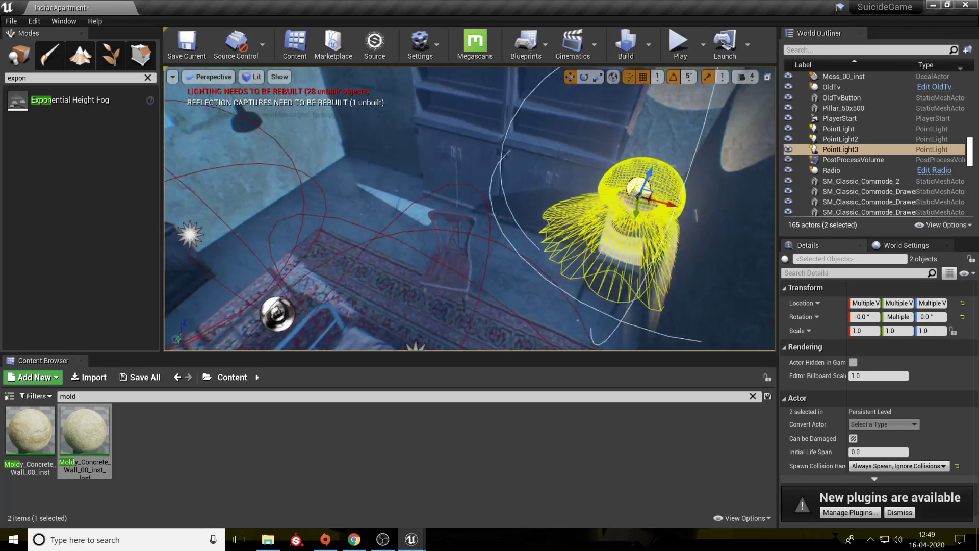
left_click_drag(671, 203, 206, 159, "alt")
Move the copied lamp and point light along Y towards the small cupboard beneath the calendar.
scroll(333, 190, "down", 6)
scroll(333, 190, "up", 6)
right_click_drag(333, 190, 225, 198)
key("w")
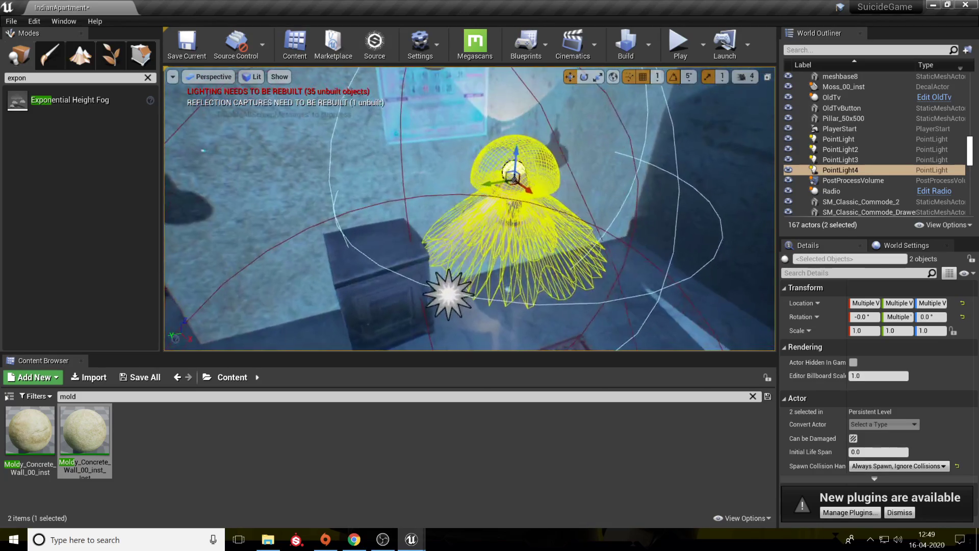
left_click_drag(484, 184, 327, 210)
Check the room with the added lamp from across the bedroom and save the map.
left_click(285, 189)
right_click_drag(285, 189, 506, 75)
key("s")
mouse_move(547, 282)
right_mouse_down()
mouse_move(566, 281)
mouse_move(546, 283)
right_mouse_up()
key("s")
key("w")
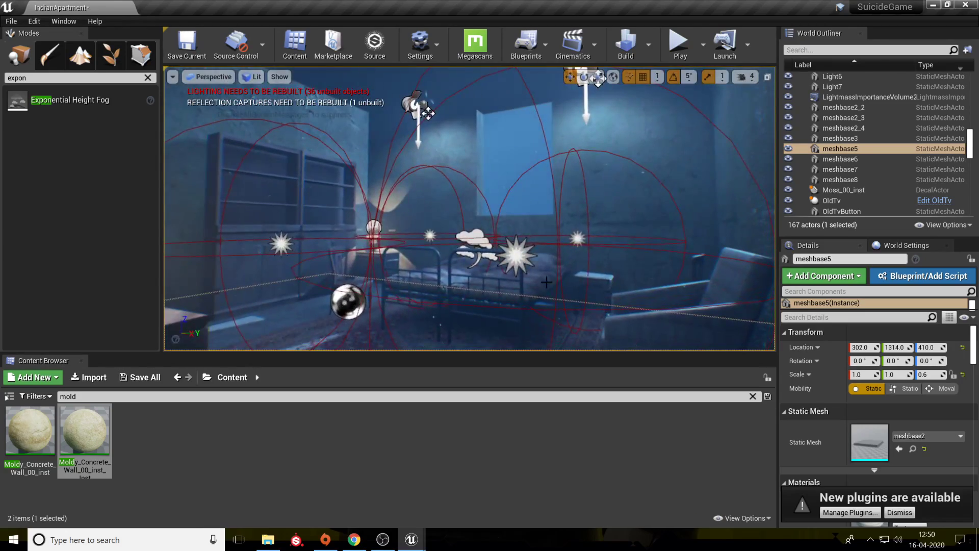
key("ctrl+s")
Clear the old asset filter and search the project content for "window".
double_click(68, 397)
key("BackSpace")
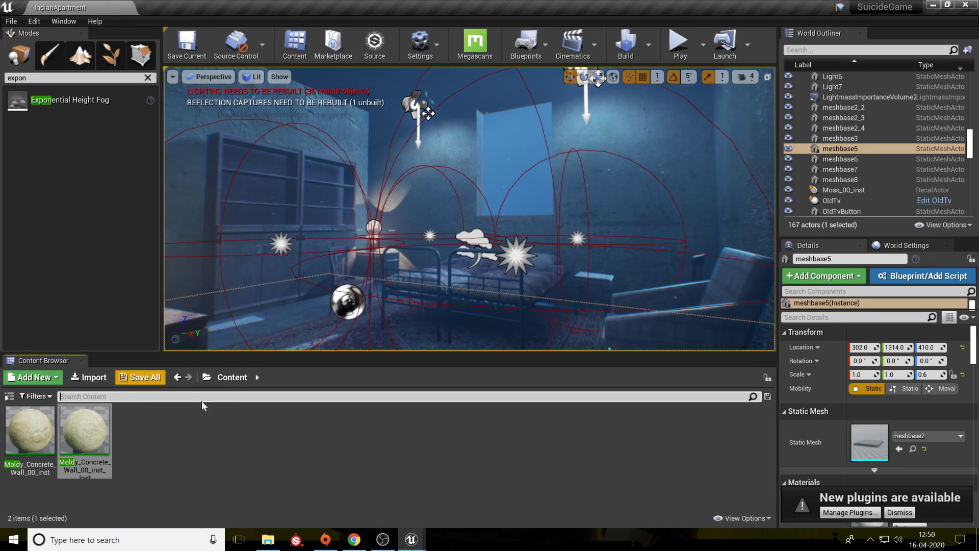
scroll(472, 468, "down", 2)
scroll(472, 468, "down", 1)
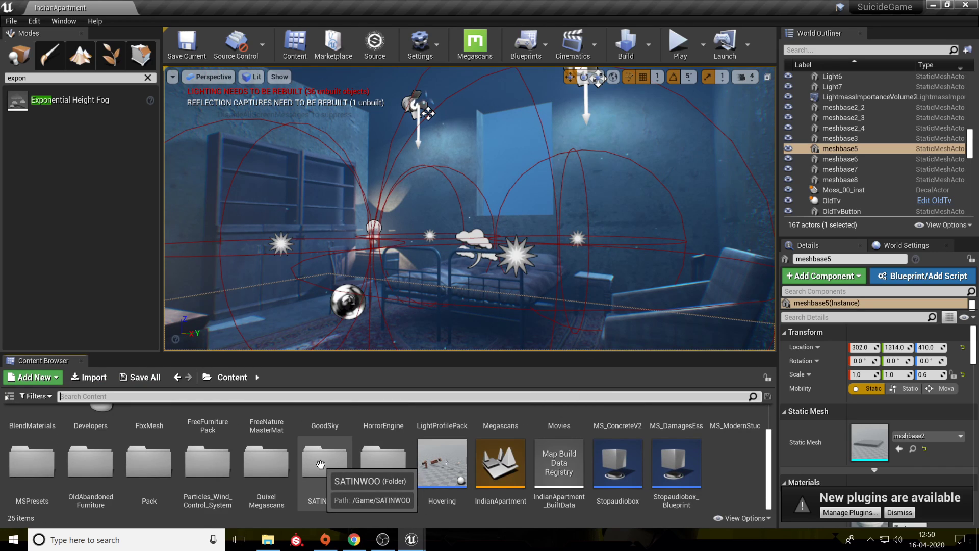
scroll(321, 464, "up", 3)
type("window")
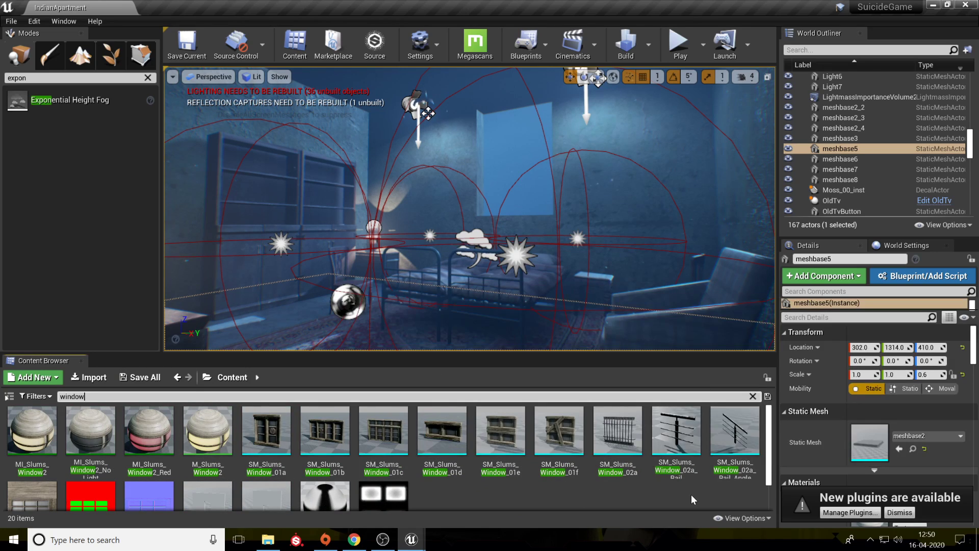
Place the SM_Slums_Window_02a_Rail mesh in the bedroom's window opening at X 1055, Y 1243.
left_click(683, 442)
left_click_drag(683, 442, 520, 209)
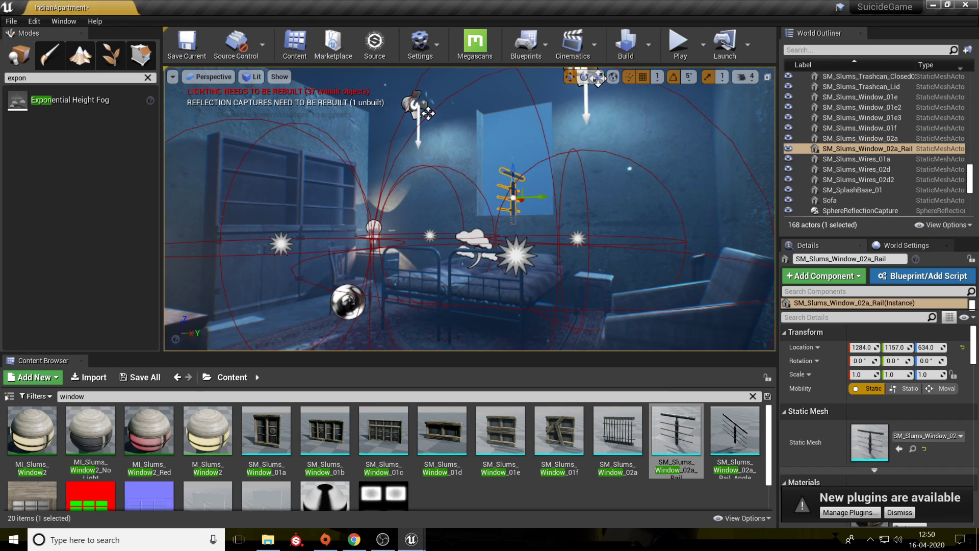
key("f")
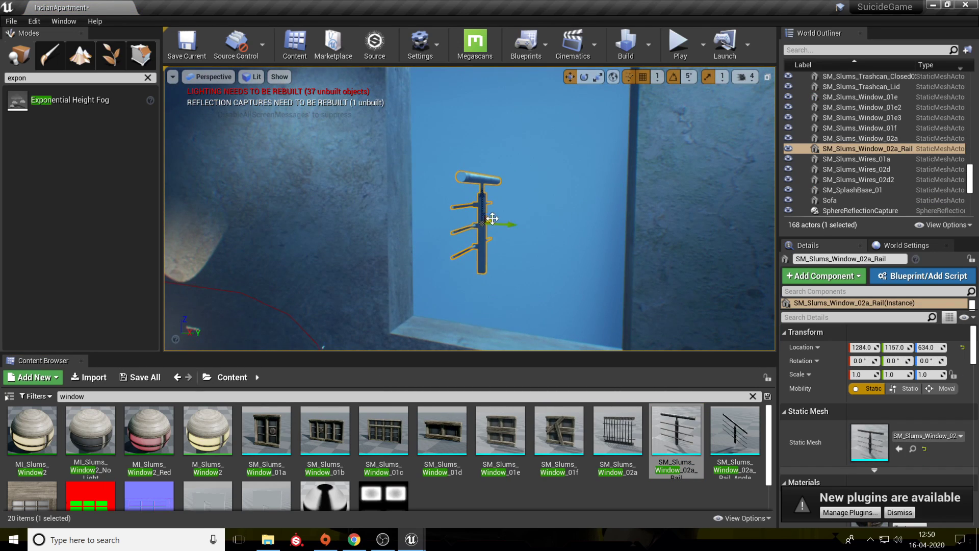
left_click_drag(490, 218, 545, 322)
scroll(534, 293, "up", 2)
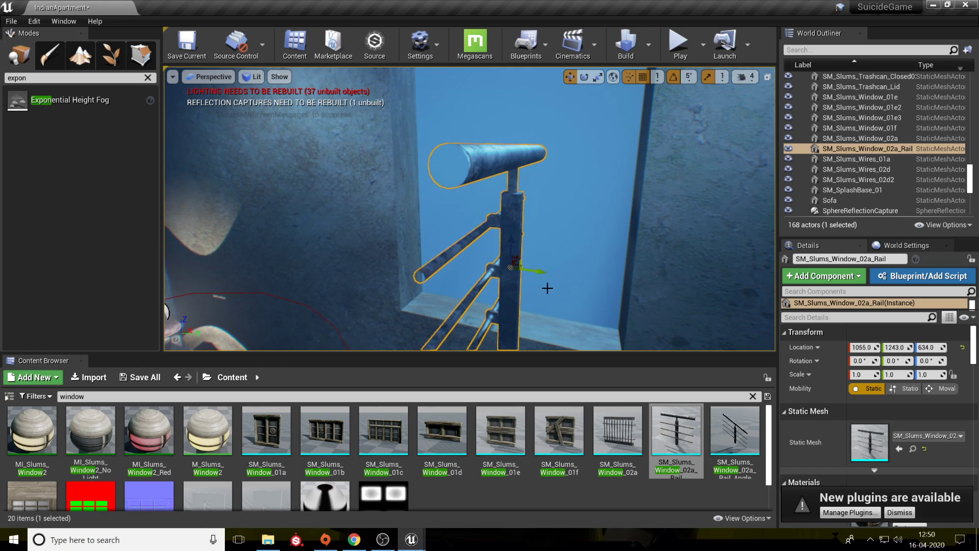
Rotate the rail about 85° around Z and raise it to Z 685 across the window opening.
key("r")
key("e")
left_click_drag(539, 278, 570, 278)
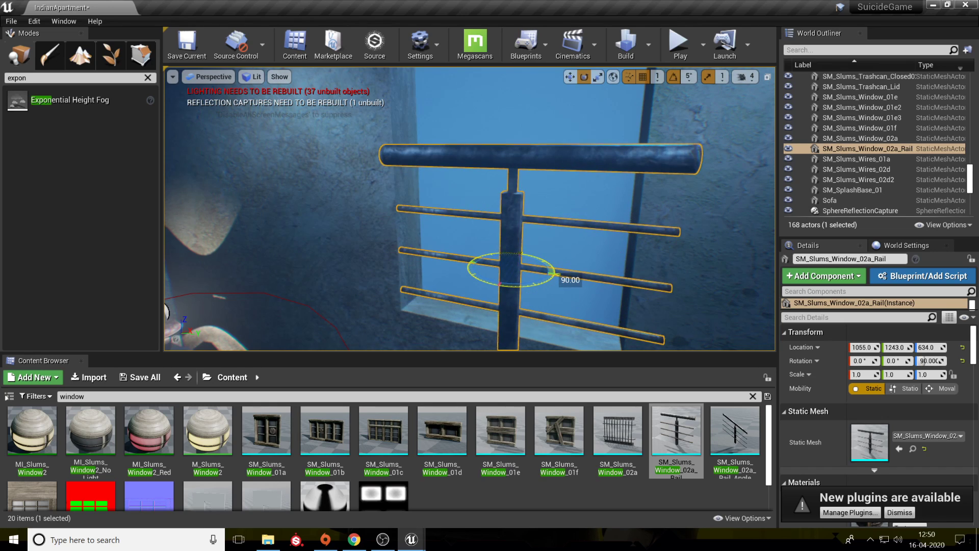
key("w")
left_click_drag(515, 244, 518, 148)
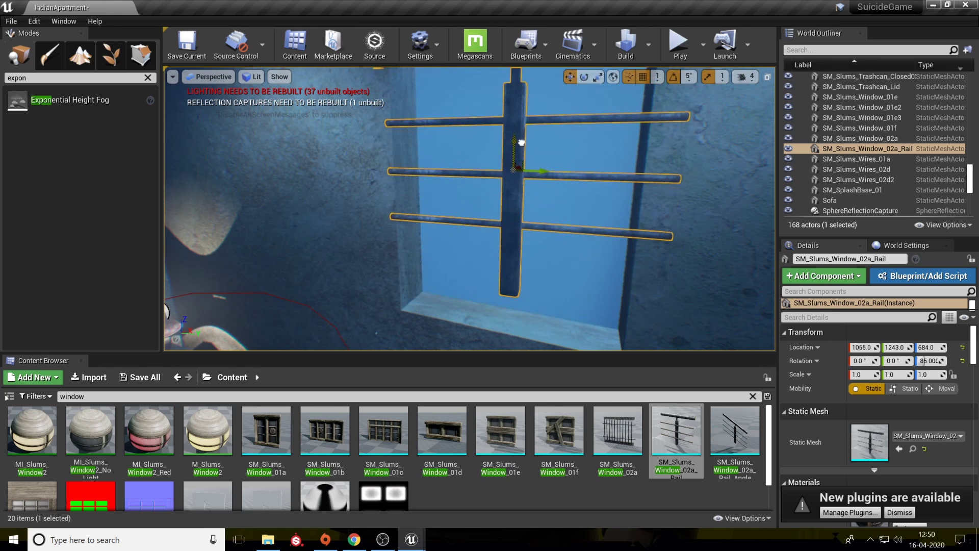
key("f")
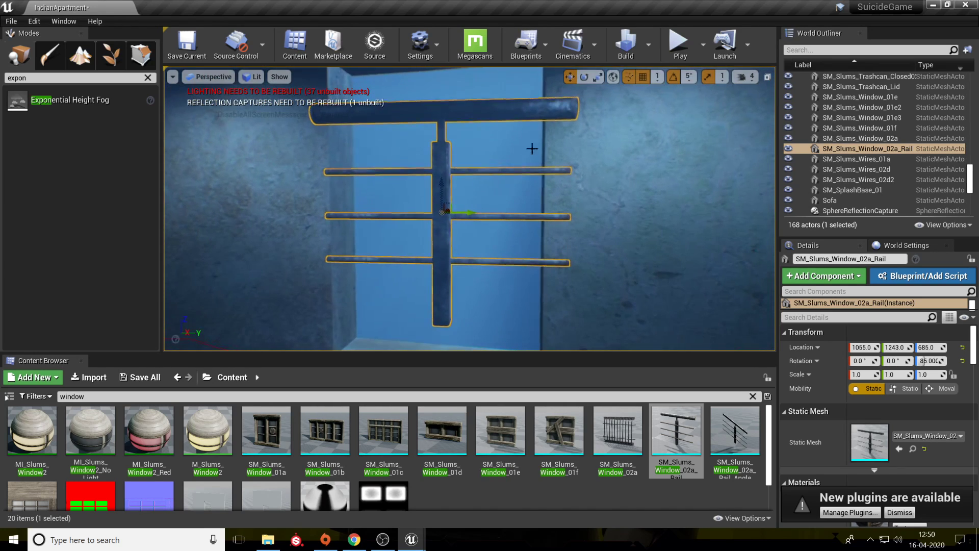
Inspect the rail in the window opening and delete it.
left_click_drag(255, 97, 285, 132, "alt")
left_click_drag(390, 260, 404, 186)
right_click_drag(405, 185, 288, 122)
key("Delete")
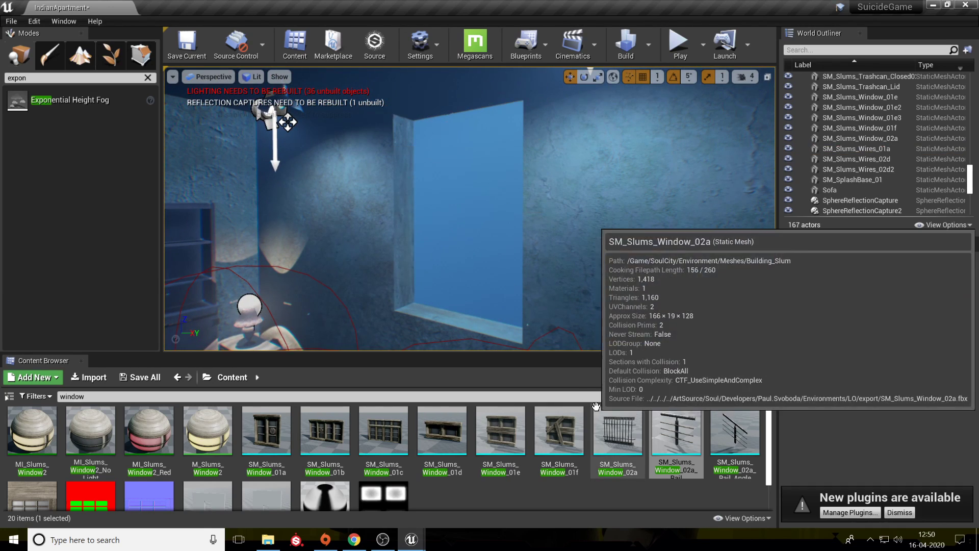
Place the SM_Slums_Window_02a barred window mesh near the bedroom's window opening.
scroll(520, 475, "down", 2)
scroll(521, 475, "up", 2)
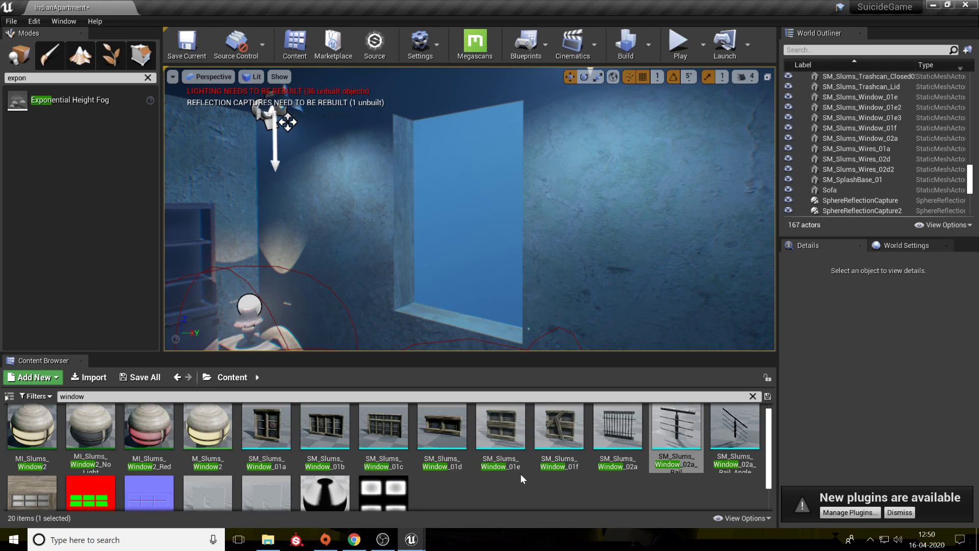
left_click_drag(625, 448, 455, 332)
right_click_drag(484, 309, 483, 329)
Rotate the window bars to face the opening and raise them to about X 1071, Y 1237, Z 687.
key("e")
left_click_drag(472, 308, 512, 292)
key("w")
left_click_drag(446, 261, 448, 143)
key("f")
scroll(470, 208, "down", 4)
scroll(469, 209, "up", 3)
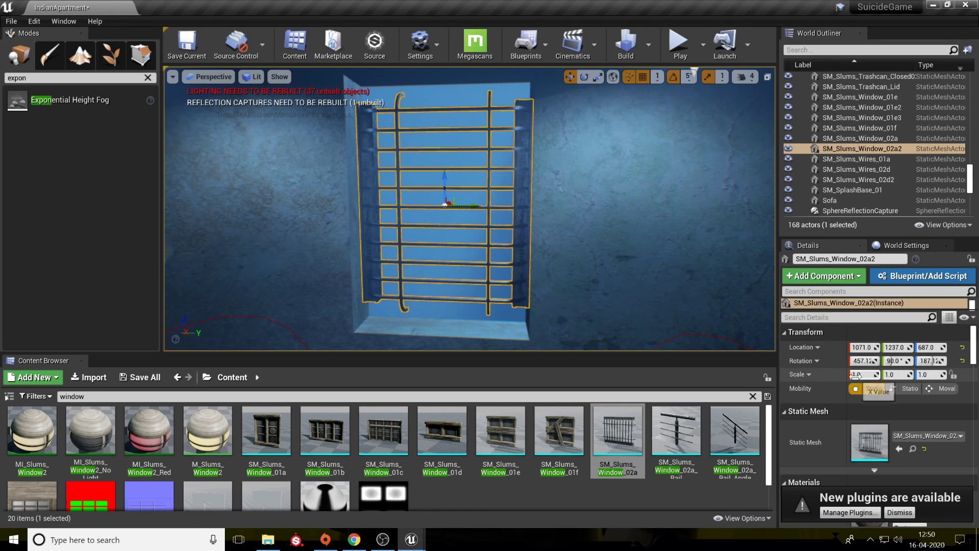
Scale the window bars to X 1.3, Y 1.2 and Z 1.3.
type(".5")
key("Return")
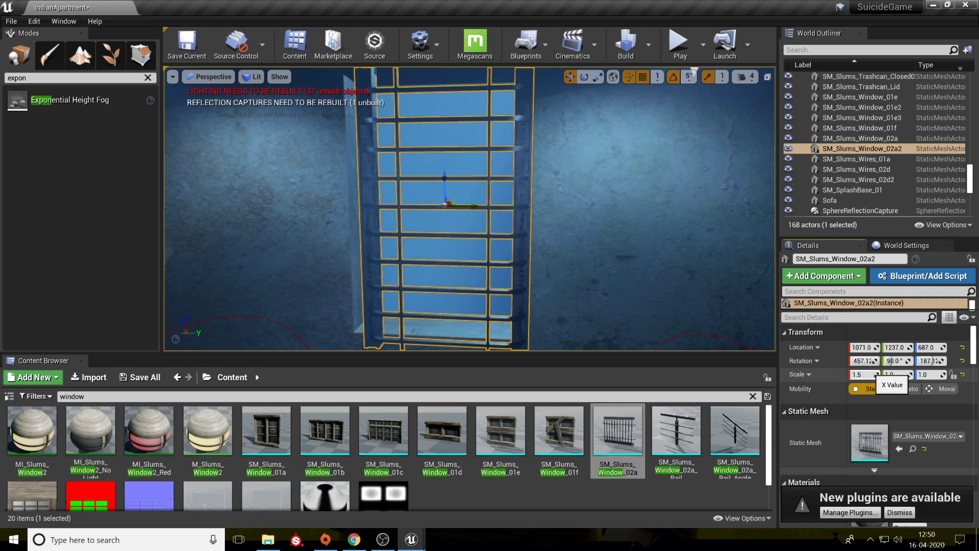
key("BackSpace")
type("3")
key("Return")
left_click(897, 375)
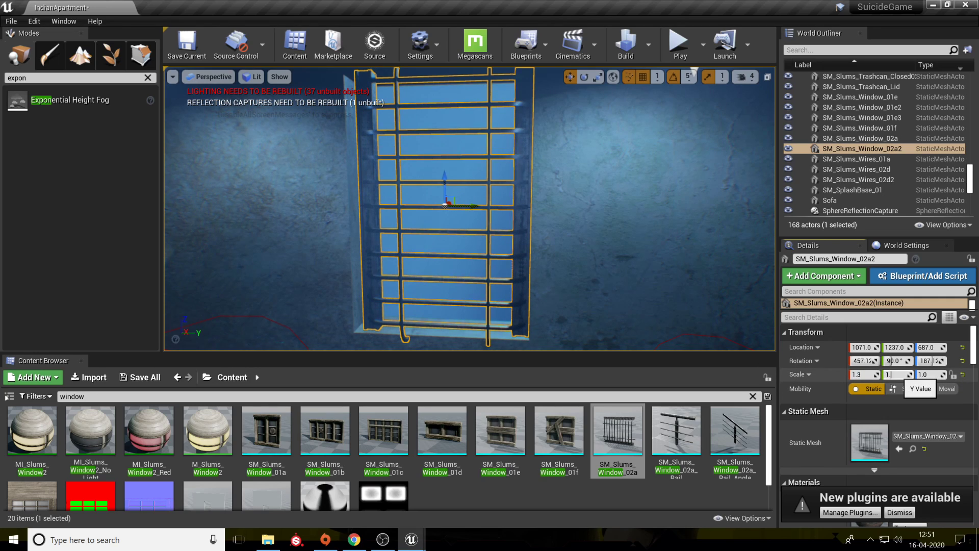
type(".2")
key("Return")
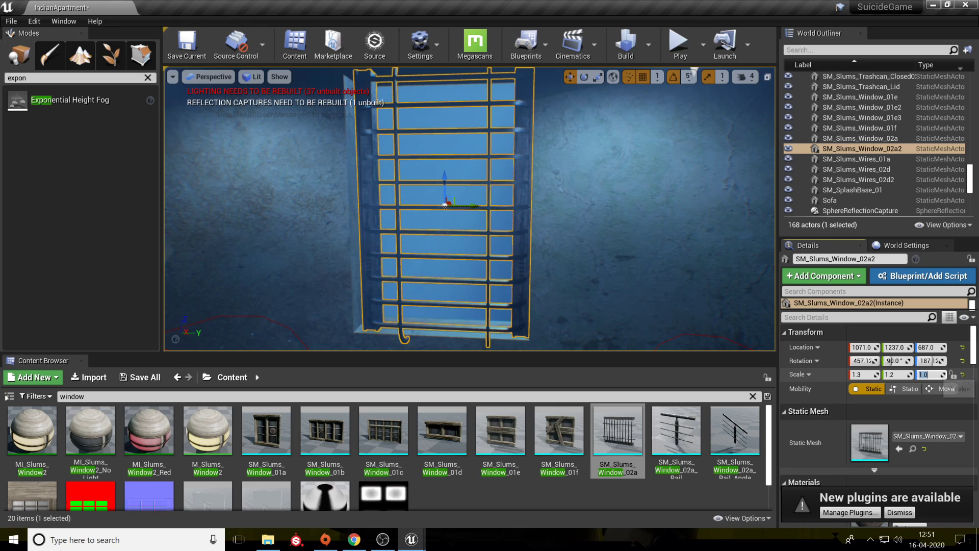
left_click(930, 374)
type("1.3")
key("Return")
Move the window bars into the opening at about X 1093, Y 1224, Z 684.
mouse_move(594, 245)
right_mouse_down()
mouse_move(576, 265)
mouse_move(595, 245)
right_mouse_up()
left_click_drag(427, 176, 452, 227)
left_click_drag(431, 195, 430, 176)
key("a")
right_click_drag(431, 176, 497, 179)
key("w")
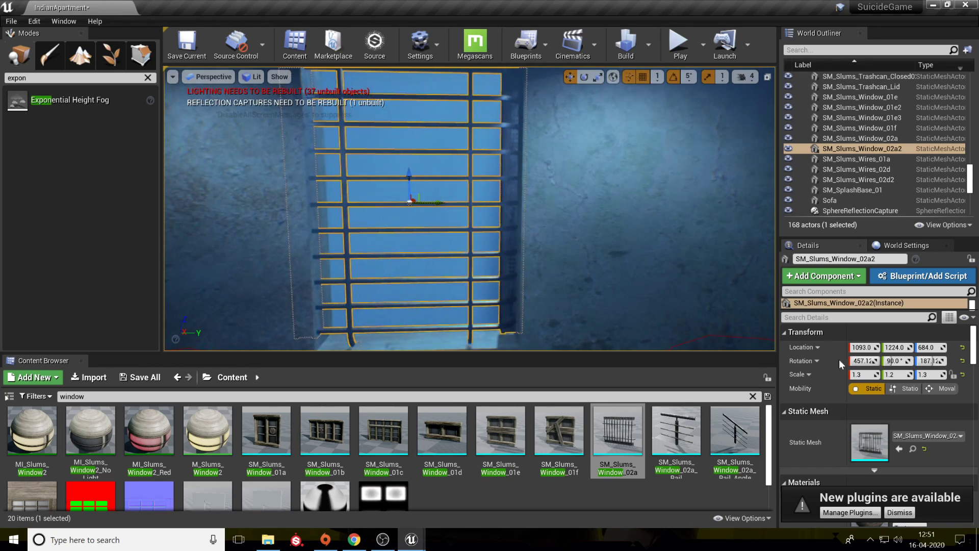
Set the window bars' Z scale to 1.5 and lower them to about Z 672.
left_click(931, 375)
type("1.5")
key("Return")
left_click_drag(411, 177, 411, 192)
key("w")
mouse_move(584, 216)
right_mouse_down()
mouse_move(576, 173)
mouse_move(594, 209)
mouse_move(586, 245)
mouse_move(584, 230)
right_mouse_up()
key("s")
Set the window bars' X scale to 1.4 and center them in the opening at about Y 1227, Z 681.
left_click(875, 376)
type("1.4")
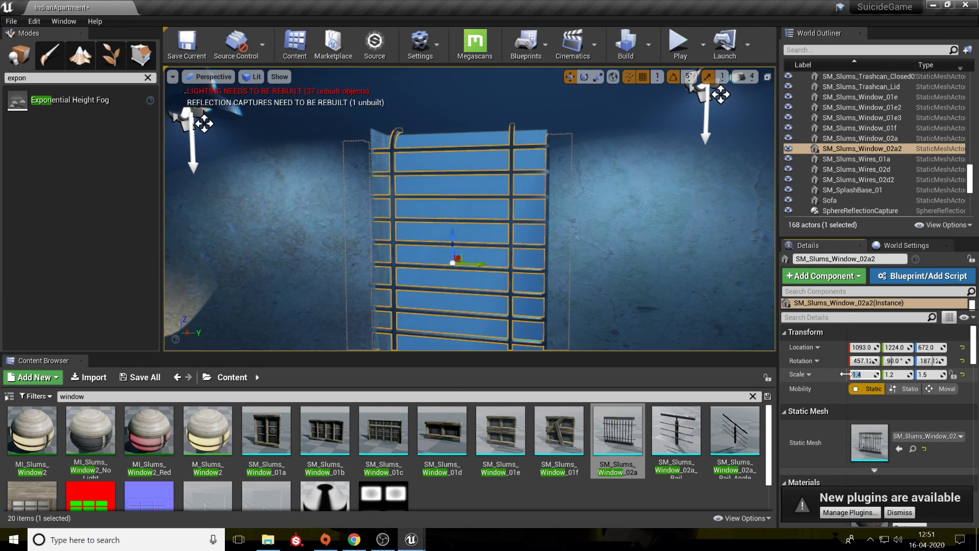
key("Return")
right_click_drag(463, 208, 439, 208)
left_click_drag(537, 218, 541, 218)
key("a")
right_click_drag(540, 218, 470, 250)
key("w")
key("d")
key("s")
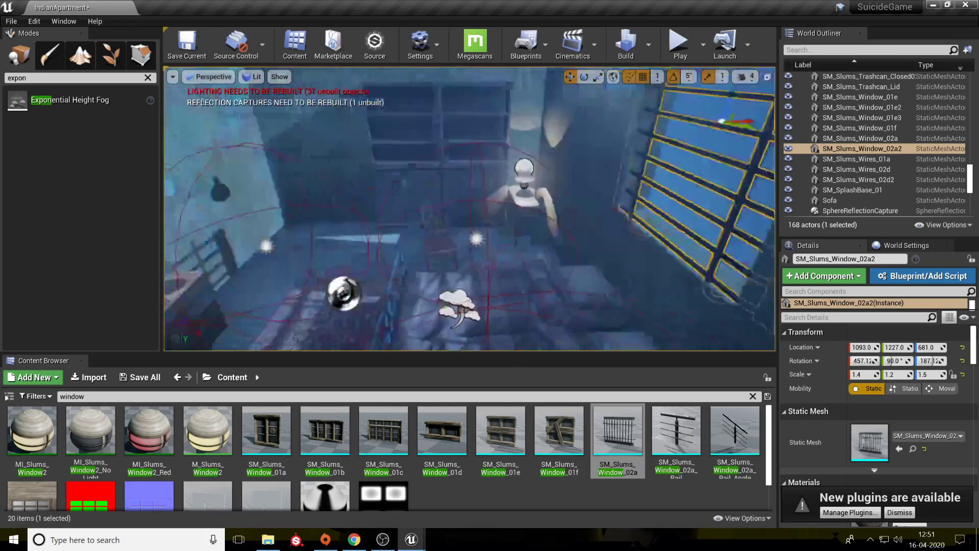
View the barred window from inside the bedroom and save the IndianApartment map.
right_click_drag(582, 260, 675, 249)
key("w")
key("ctrl+s")
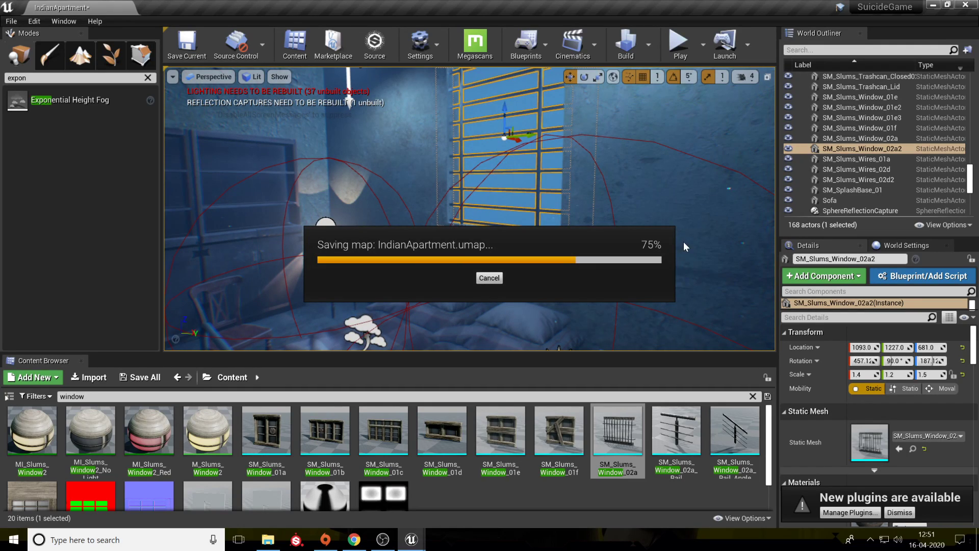
mouse_move(699, 253)
right_mouse_down()
mouse_move(561, 263)
mouse_move(714, 253)
right_mouse_up()
key("s")
key("ctrl+s")
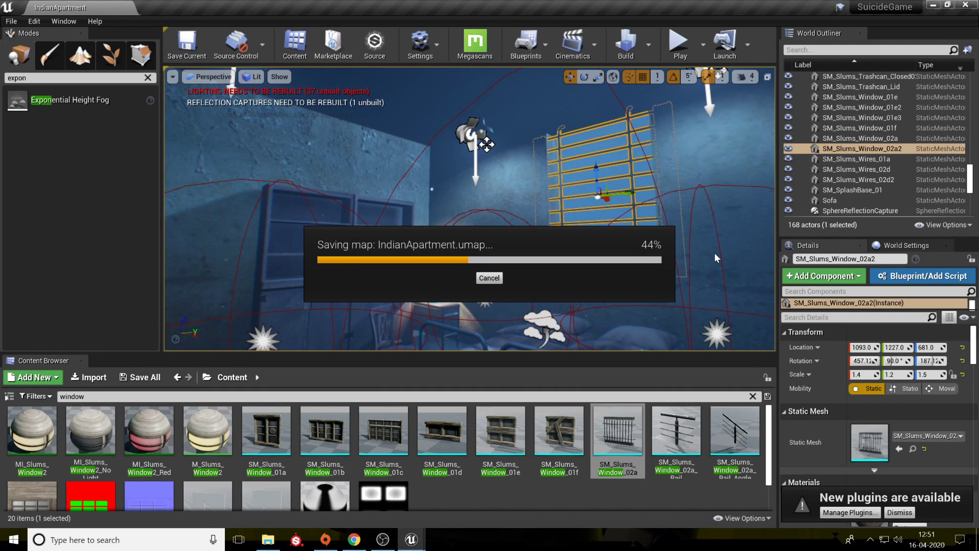
Add a box brush in the bedroom near the bookshelf wall at about X 688, Y 933, Z 556.
right_click_drag(695, 237, 689, 291)
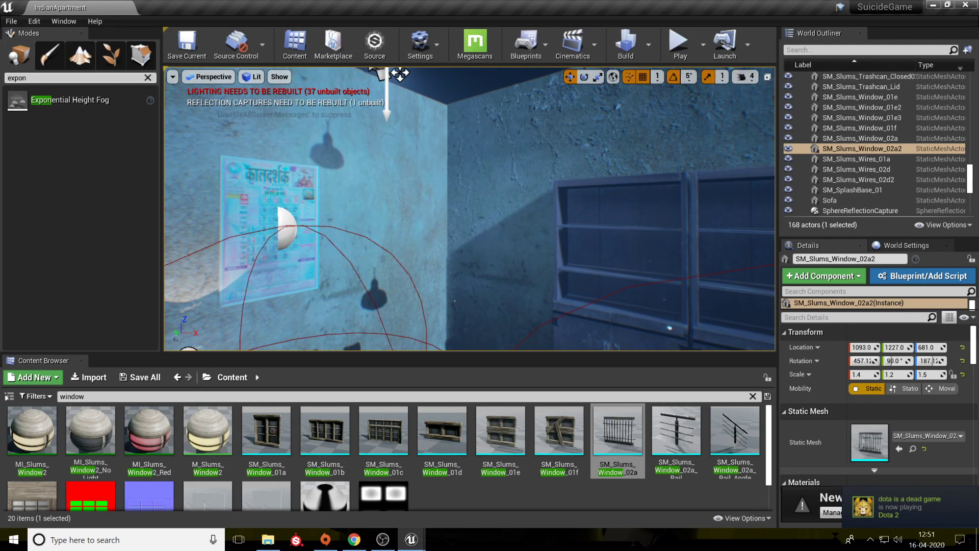
left_click(147, 78)
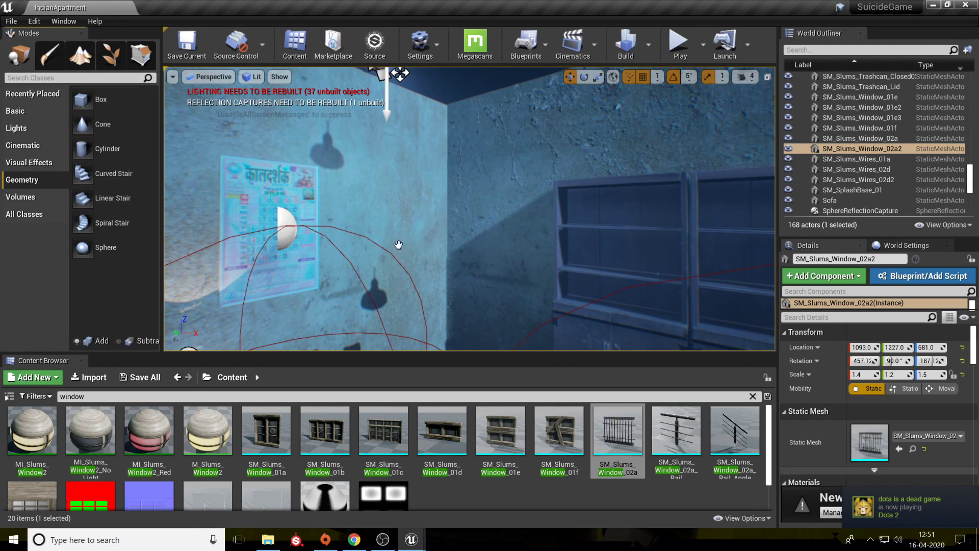
right_click_drag(400, 74, 357, 97)
key("s")
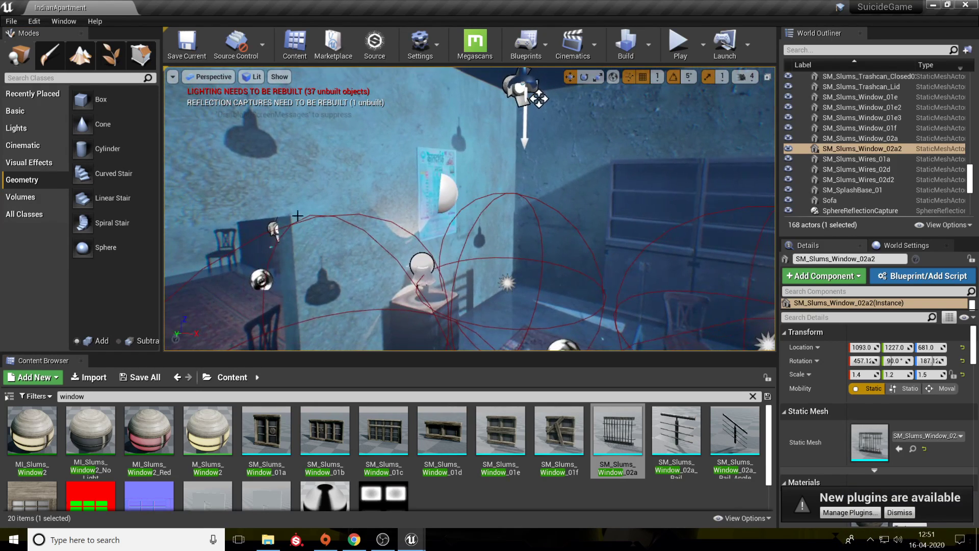
mouse_move(97, 101)
left_mouse_down()
mouse_move(510, 258)
mouse_move(529, 244)
left_mouse_up()
mouse_move(485, 238)
right_mouse_down()
mouse_move(515, 224)
mouse_move(497, 237)
mouse_move(528, 238)
mouse_move(516, 235)
right_mouse_up()
key("w")
key("s")
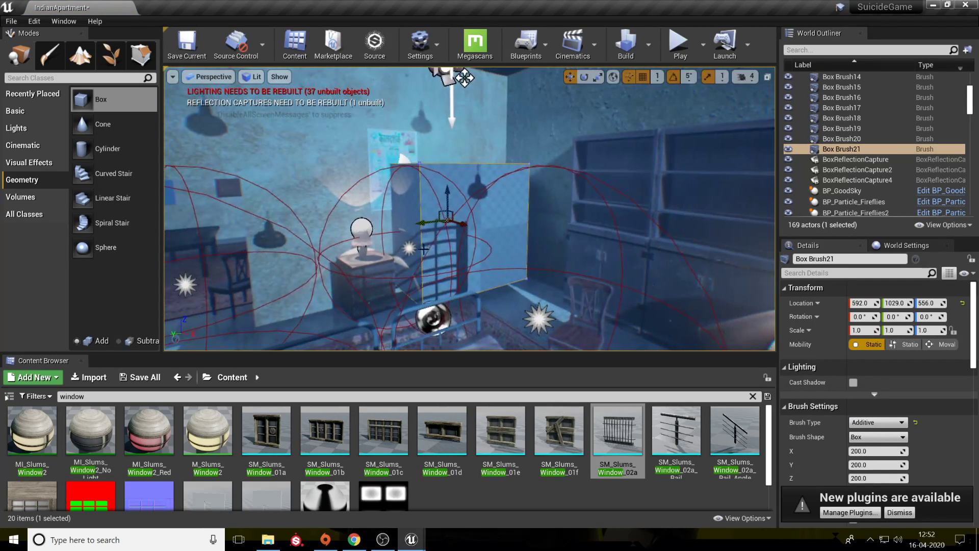
left_click_drag(430, 222, 541, 224)
key("a")
mouse_move(541, 224)
right_mouse_down()
mouse_move(592, 225)
mouse_move(590, 211)
right_mouse_up()
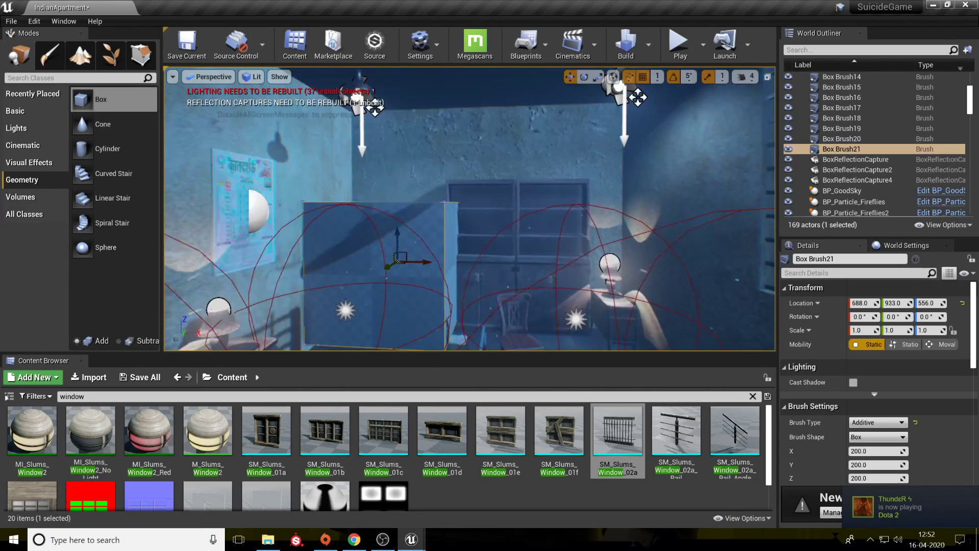
Scale the box brush to 0.6 in X and 0.4 in Y.
left_click(895, 331)
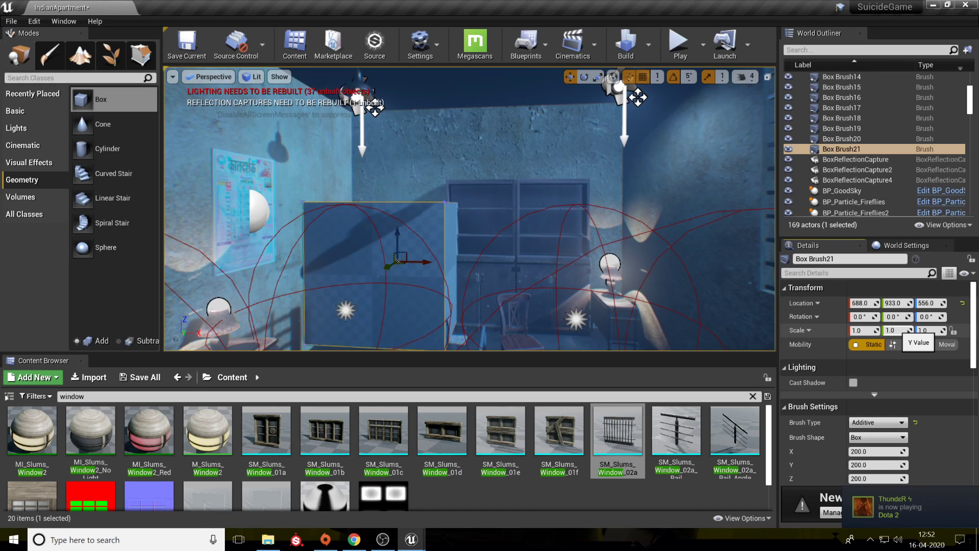
type("0.4")
key("Return")
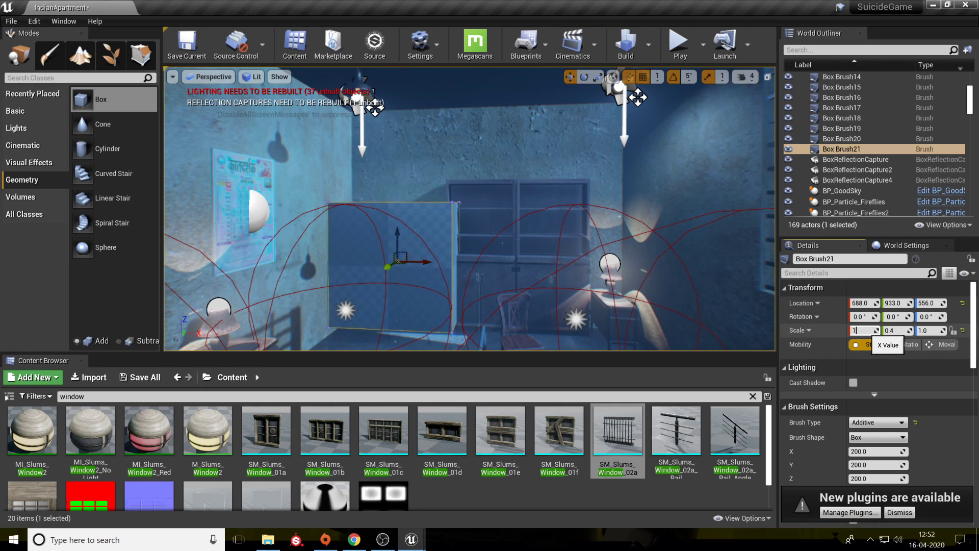
key("Return")
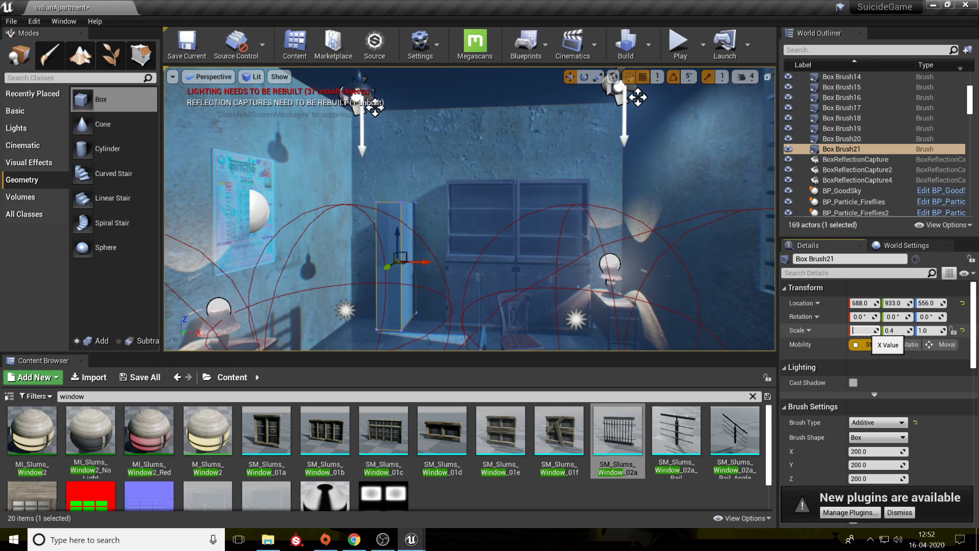
type("0.4")
key("Return")
type("0.6")
key("Return")
Push the box brush through the wall beside the bookshelf to about Y 848 and make it subtractive.
key("w")
mouse_move(510, 220)
right_mouse_down()
mouse_move(658, 224)
mouse_move(387, 244)
mouse_move(306, 240)
mouse_move(196, 215)
right_mouse_up()
key("w")
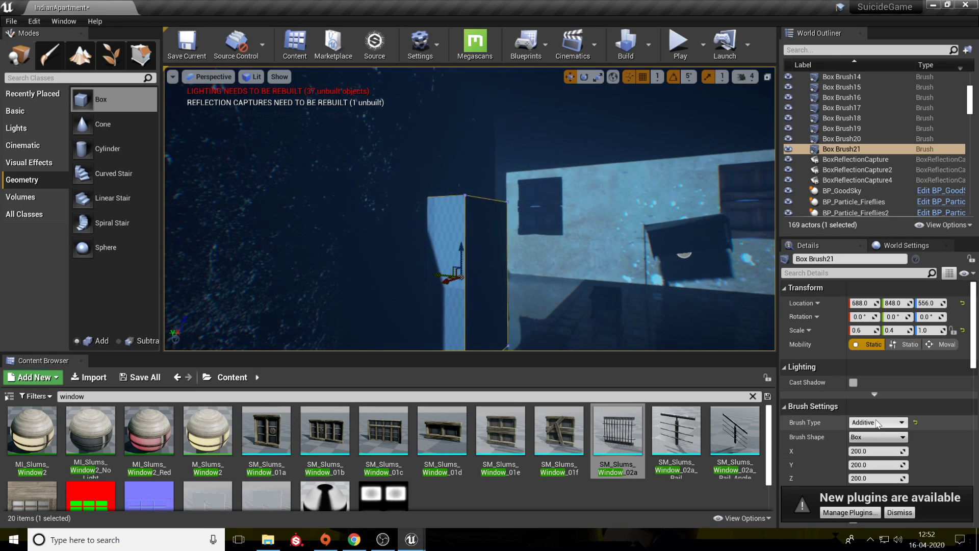
left_click(877, 423)
left_click(871, 441)
left_click(647, 311)
Lower the doorway cut to about Z 542 and inspect the opening in the wall.
mouse_move(648, 311)
right_mouse_down()
mouse_move(765, 316)
mouse_move(745, 304)
mouse_move(699, 309)
right_mouse_up()
key("w")
key("w")
left_click(518, 258)
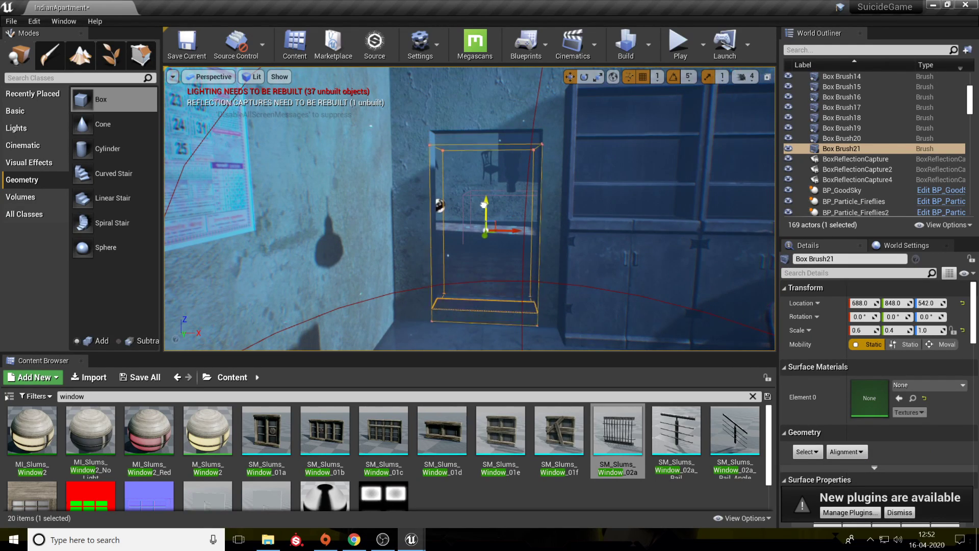
left_click_drag(483, 209, 483, 208)
left_click(484, 128)
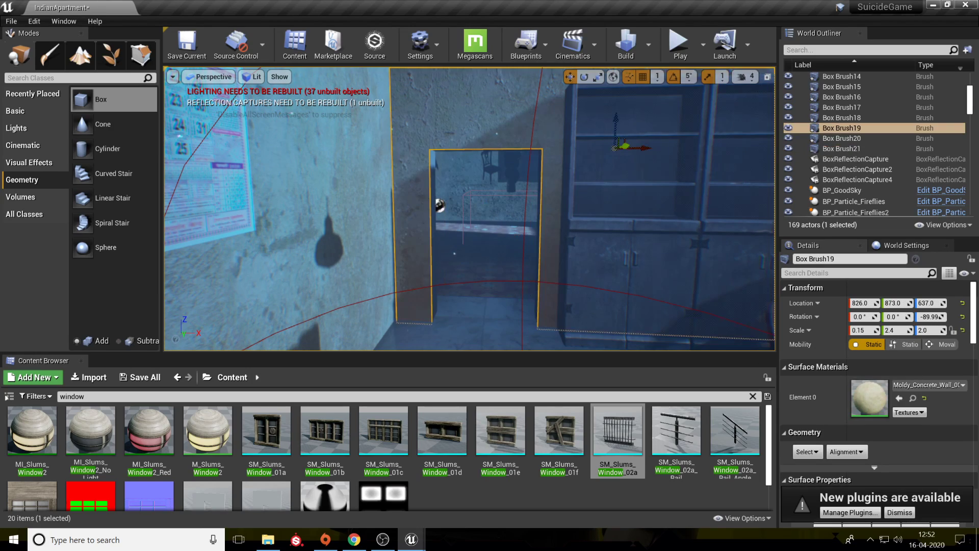
key("w")
right_click_drag(483, 153, 482, 203)
key("s")
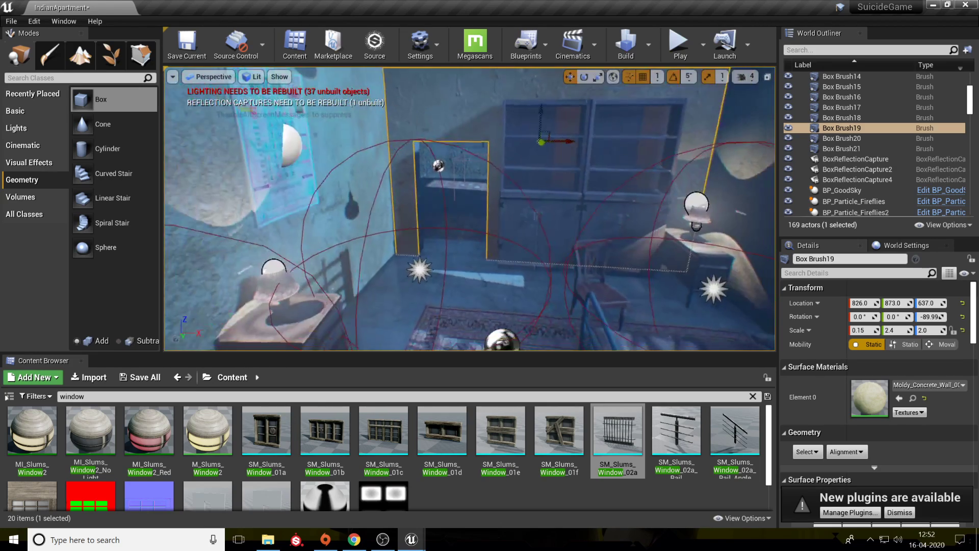
Search the content for "mold" and apply the second Moldy_Concrete_Wall material instance to the doorway's inner faces.
left_click(469, 317)
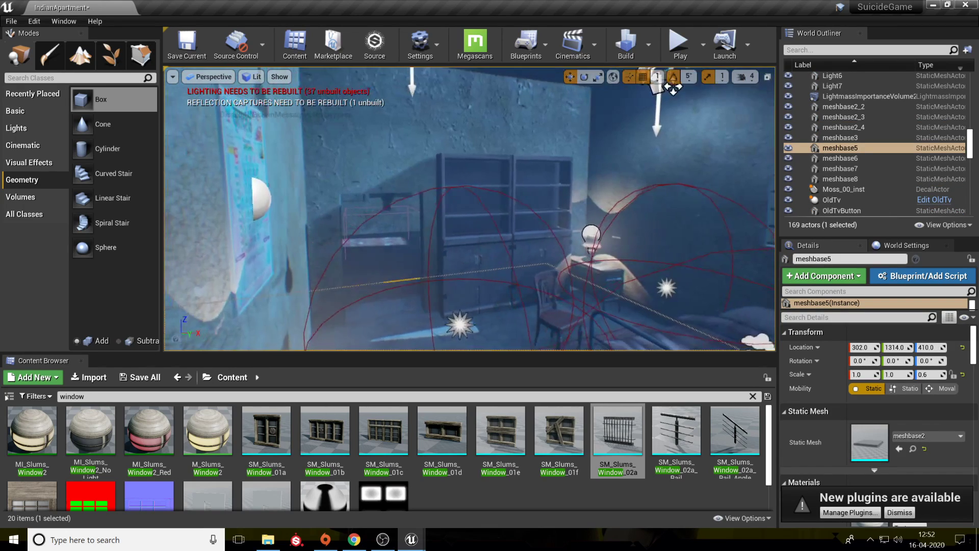
left_click(71, 397)
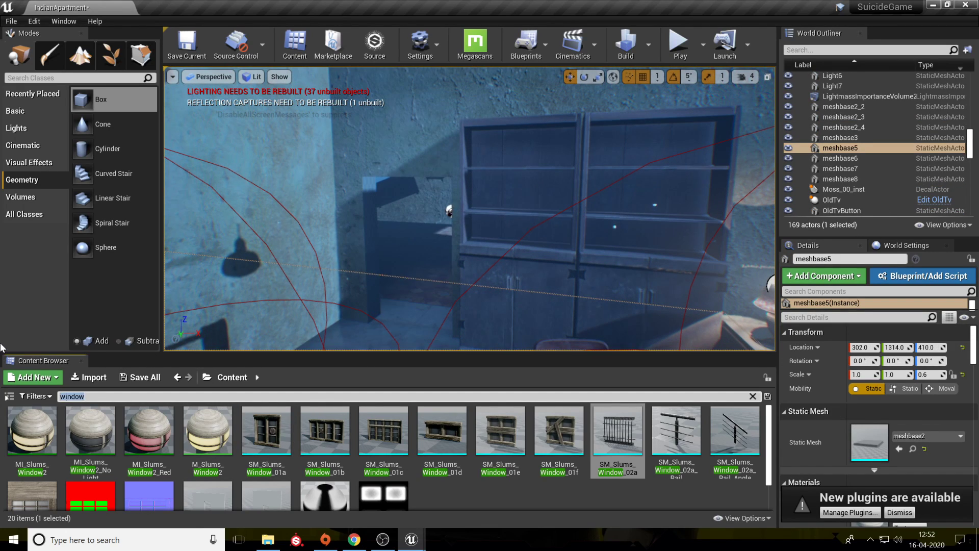
type("mold")
left_click_drag(85, 433, 368, 234)
right_click_drag(368, 234, 270, 255)
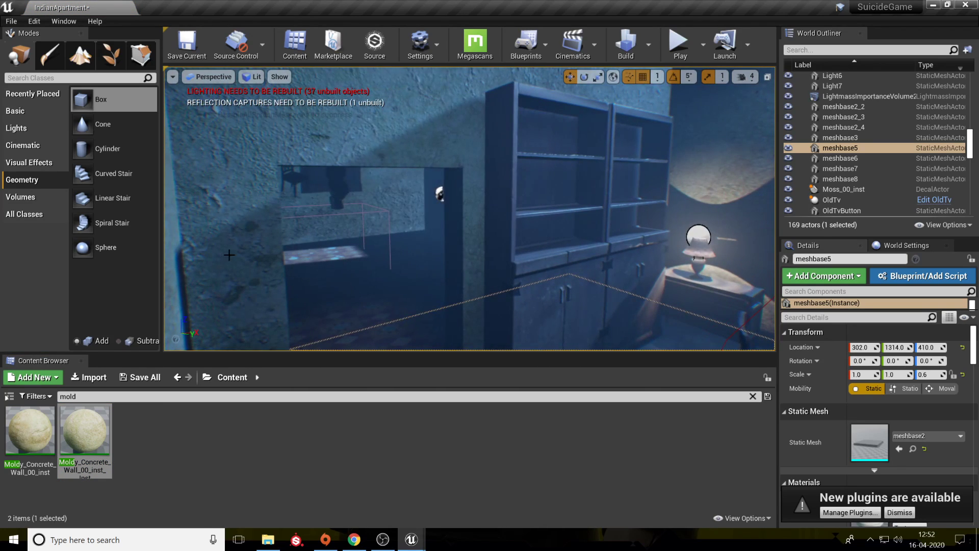
left_click_drag(74, 427, 405, 256)
right_click_drag(404, 255, 360, 232)
left_click_drag(91, 438, 418, 153)
right_click_drag(471, 195, 512, 165)
Save the IndianApartment map and start a full level build.
key("ctrl+s")
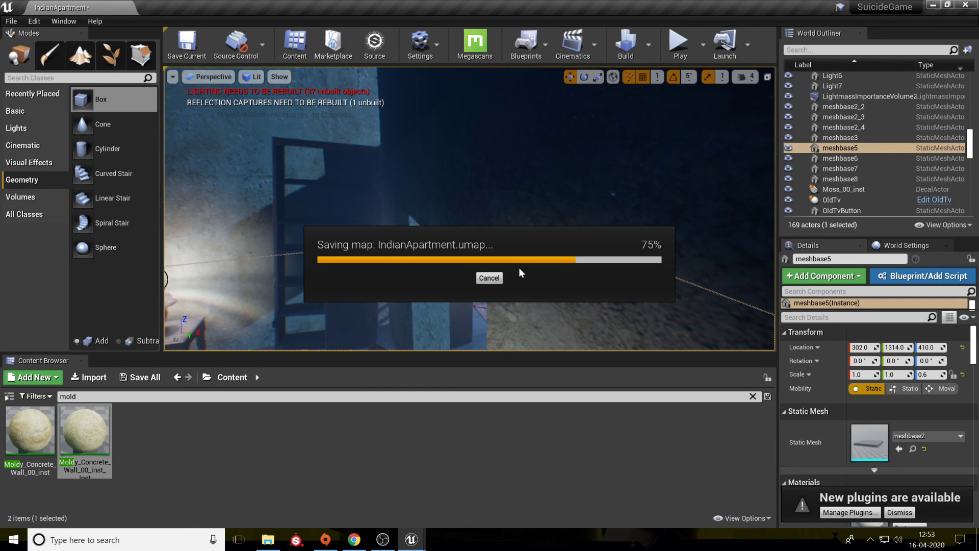
right_click_drag(529, 262, 694, 272)
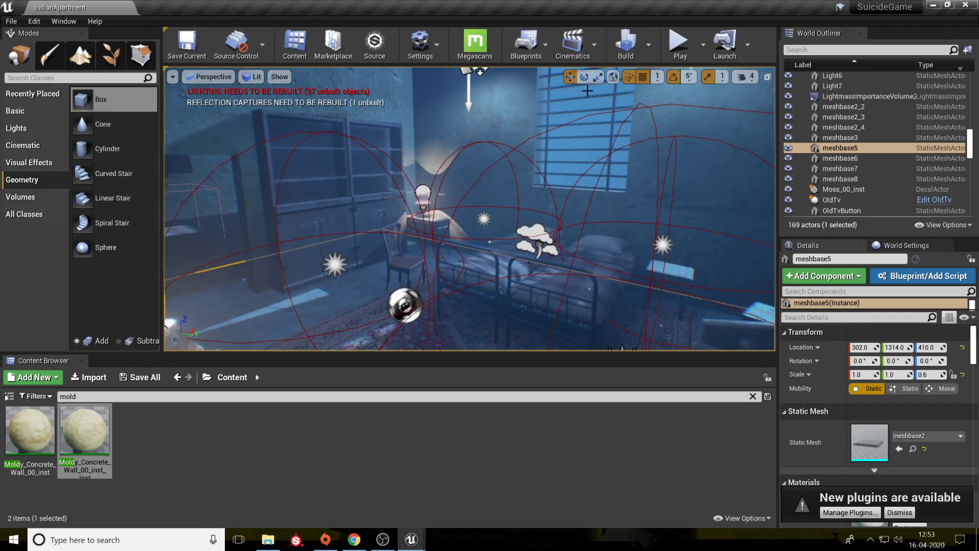
left_click(626, 45)
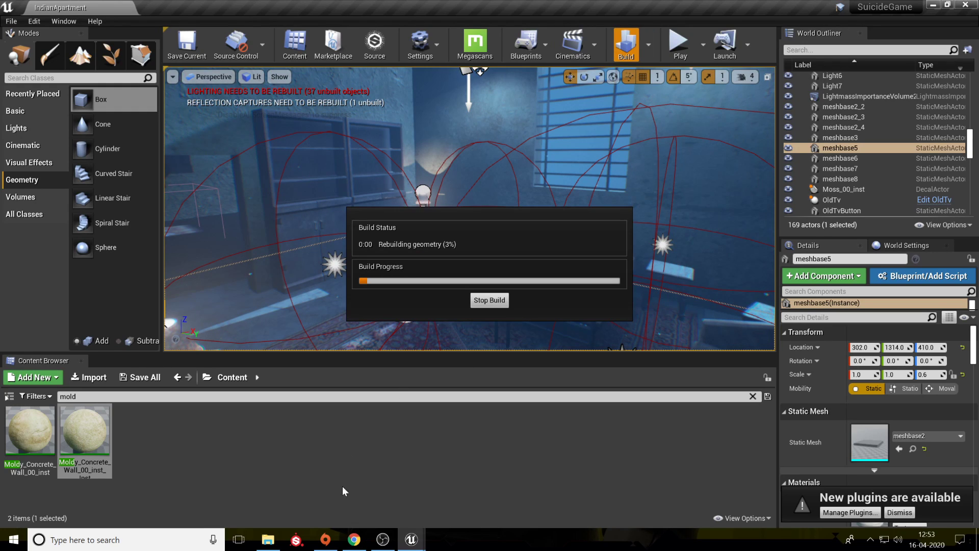
Check the live chat in YouTube Studio during the build, return to Unreal Editor and dismiss the message log.
left_click(353, 540)
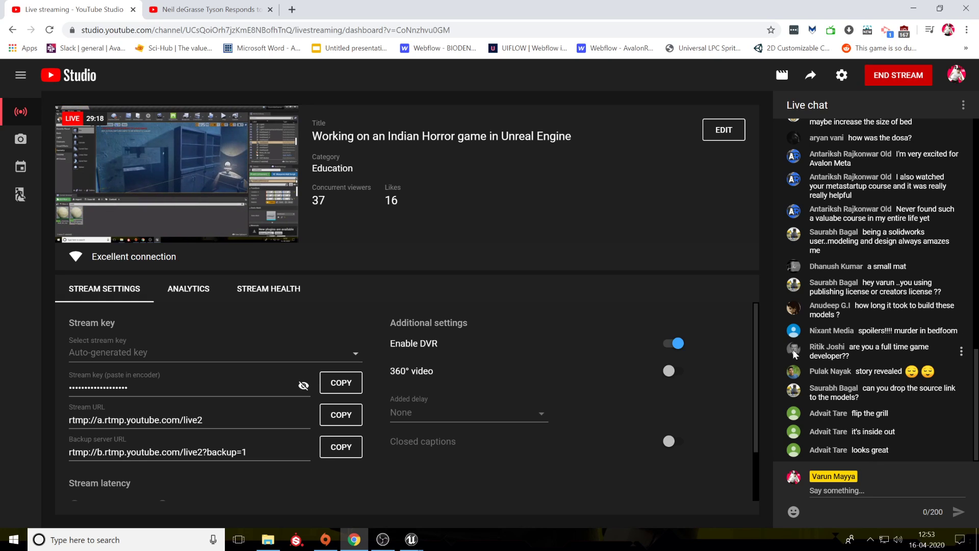
left_click(402, 546)
left_click(452, 493)
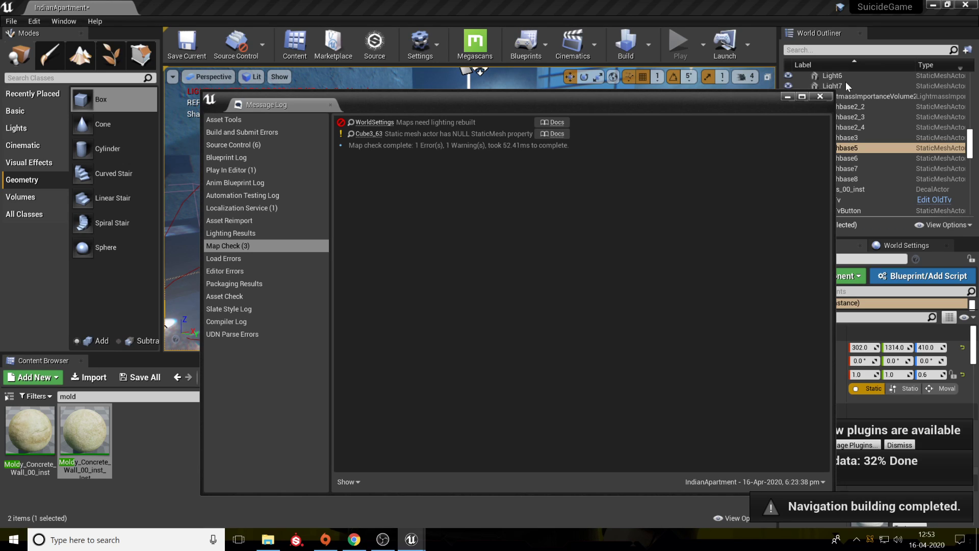
left_click_drag(562, 98, 538, 100)
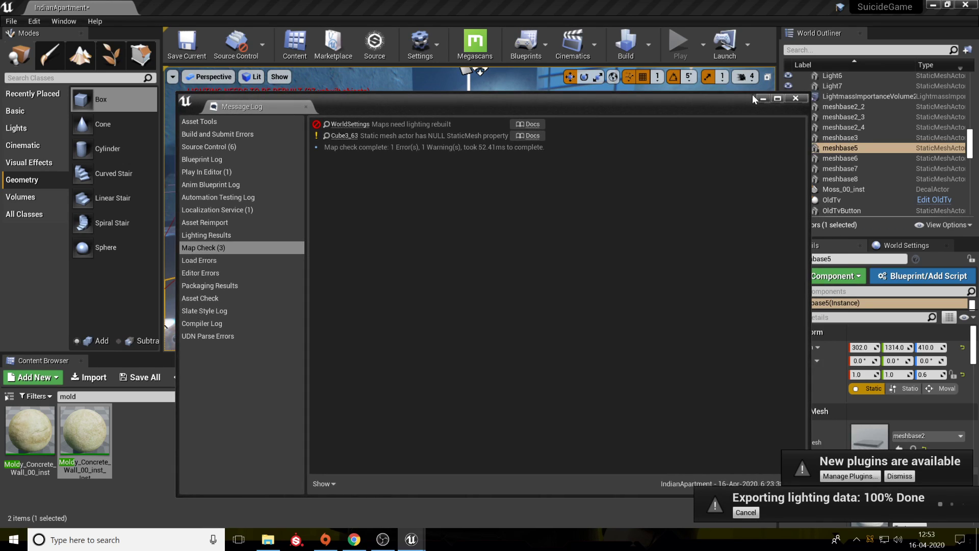
left_click(794, 99)
Examine the bedroom's new doorway, barred window, furniture and lighting from several viewpoints while the lighting builds.
right_click_drag(469, 209, 551, 209)
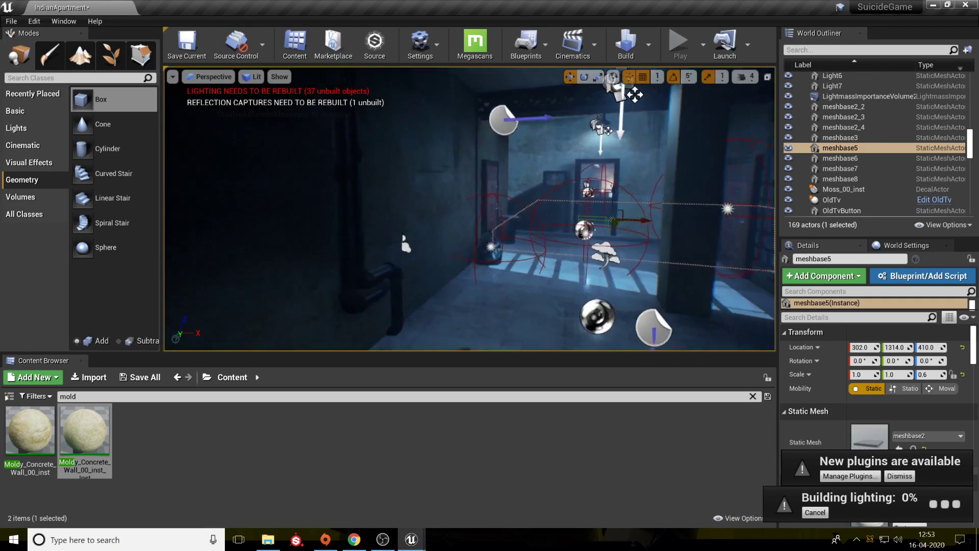
right_click_drag(606, 163, 566, 158)
key("w")
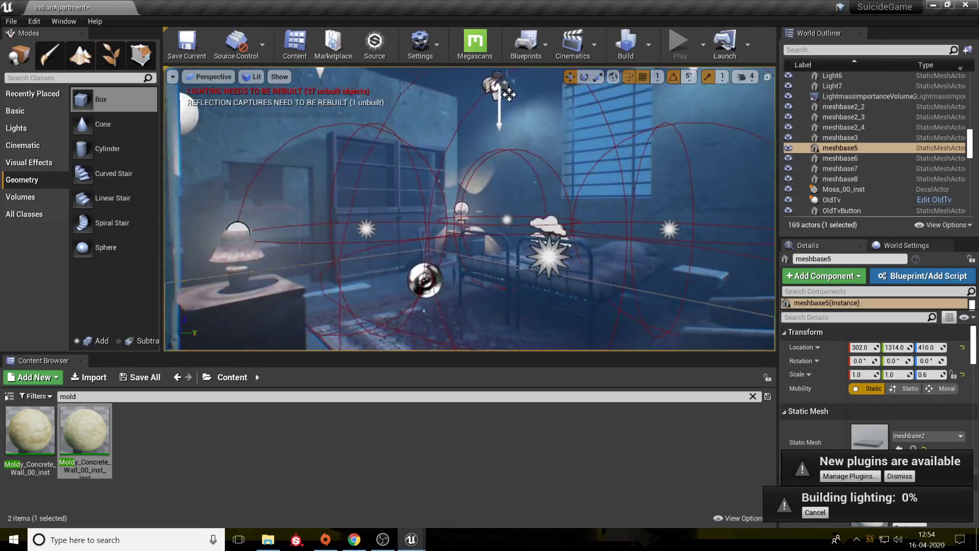
right_click_drag(509, 95, 523, 88)
key("w")
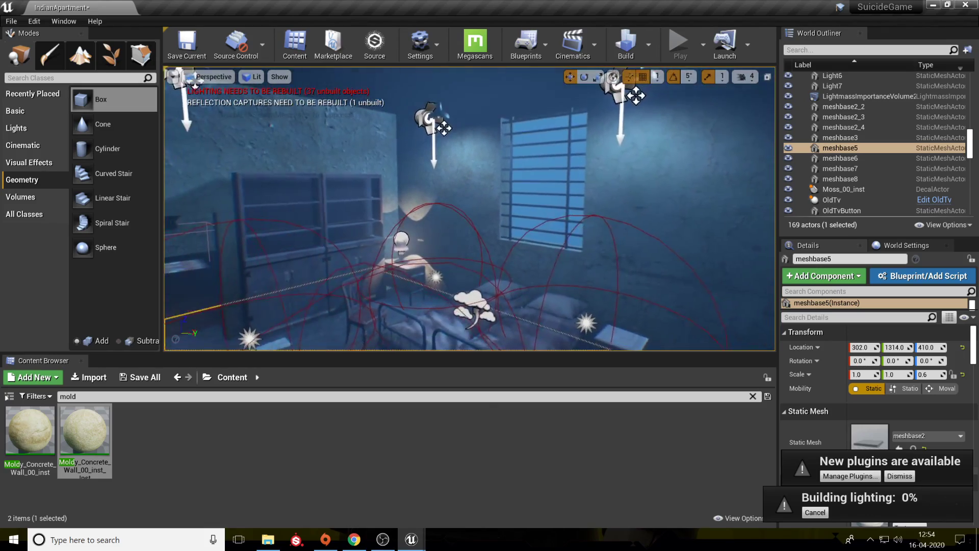
right_click_drag(429, 89, 286, 115)
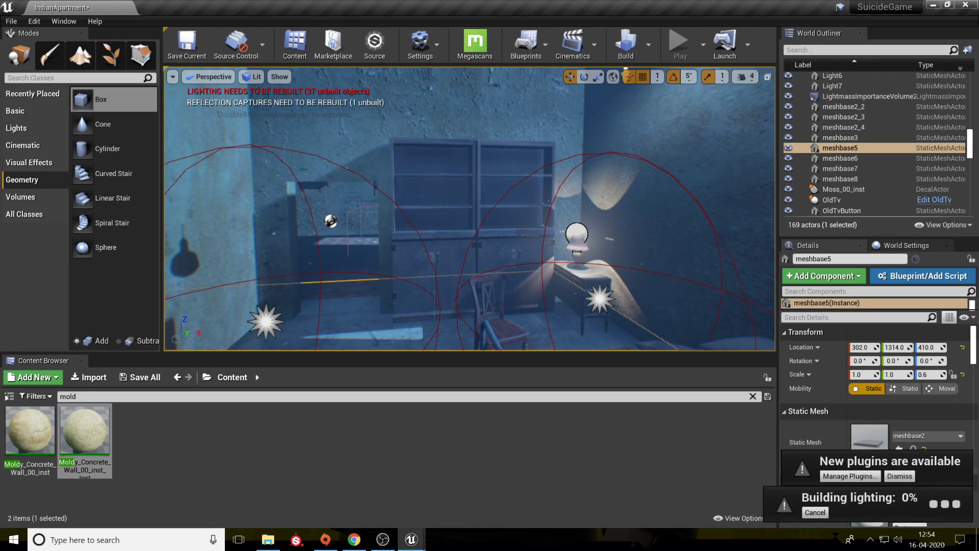
right_click_drag(496, 216, 408, 220)
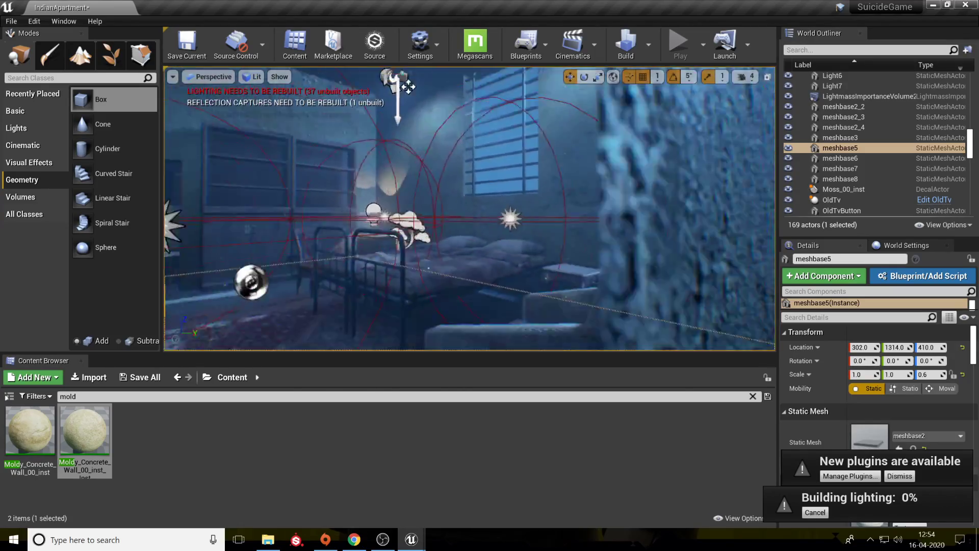
right_click_drag(458, 85, 556, 168)
key("w")
mouse_move(516, 87)
right_mouse_down()
mouse_move(516, 72)
mouse_move(510, 76)
right_mouse_up()
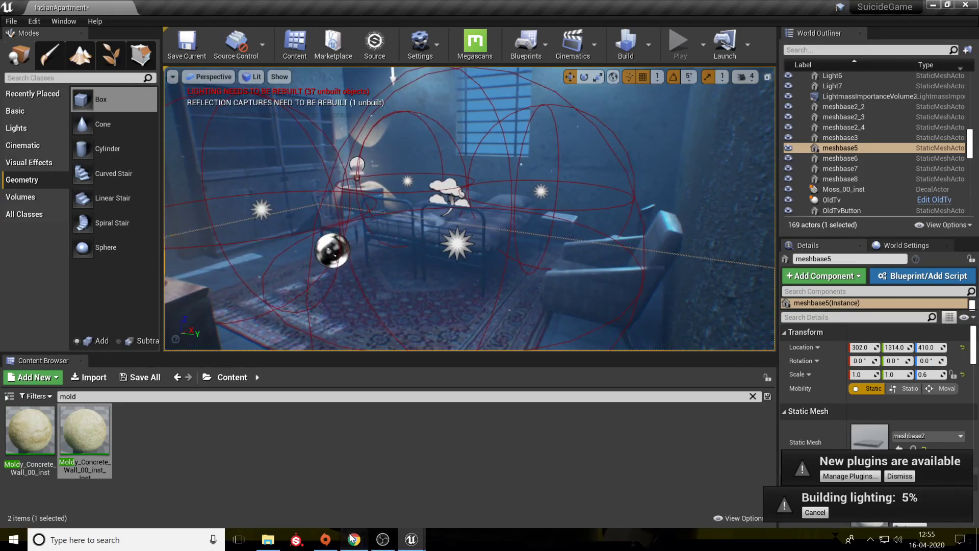
Check the live chat in YouTube Studio, return to Unreal Editor and examine the apartment's bedroom, outer walls and door.
left_click(354, 539)
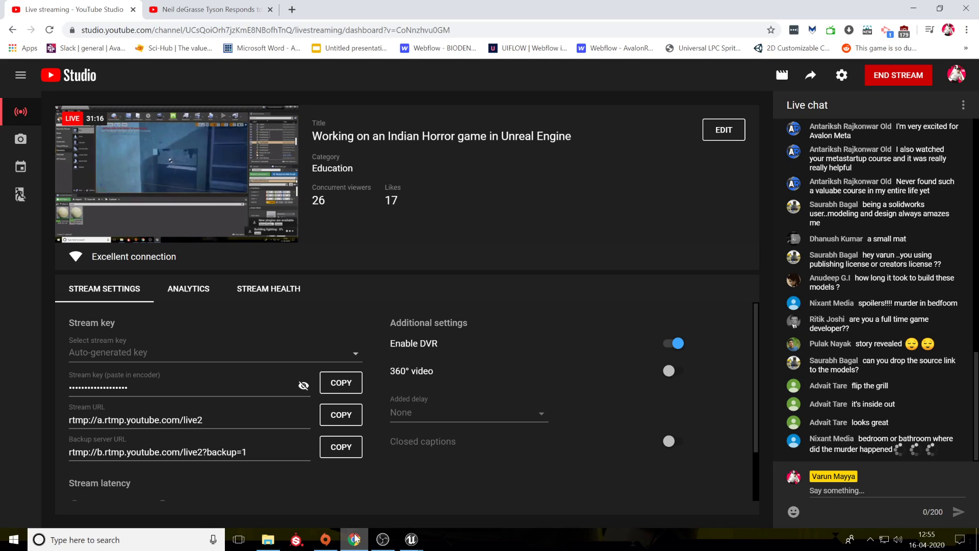
left_click(354, 539)
mouse_move(460, 245)
right_mouse_down()
mouse_move(234, 237)
mouse_move(219, 224)
mouse_move(235, 242)
mouse_move(469, 247)
mouse_move(439, 239)
mouse_move(423, 204)
mouse_move(408, 229)
mouse_move(382, 230)
mouse_move(429, 240)
mouse_move(447, 226)
mouse_move(457, 234)
mouse_move(436, 225)
mouse_move(424, 235)
mouse_move(472, 229)
mouse_move(431, 231)
mouse_move(461, 239)
right_mouse_up()
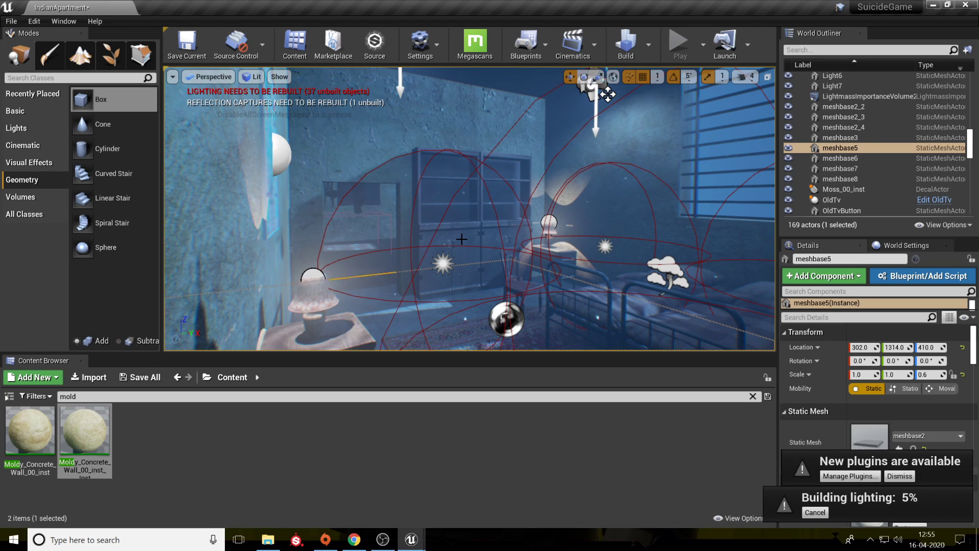
right_click_drag(469, 209, 275, 209)
right_click_drag(469, 209, 316, 209)
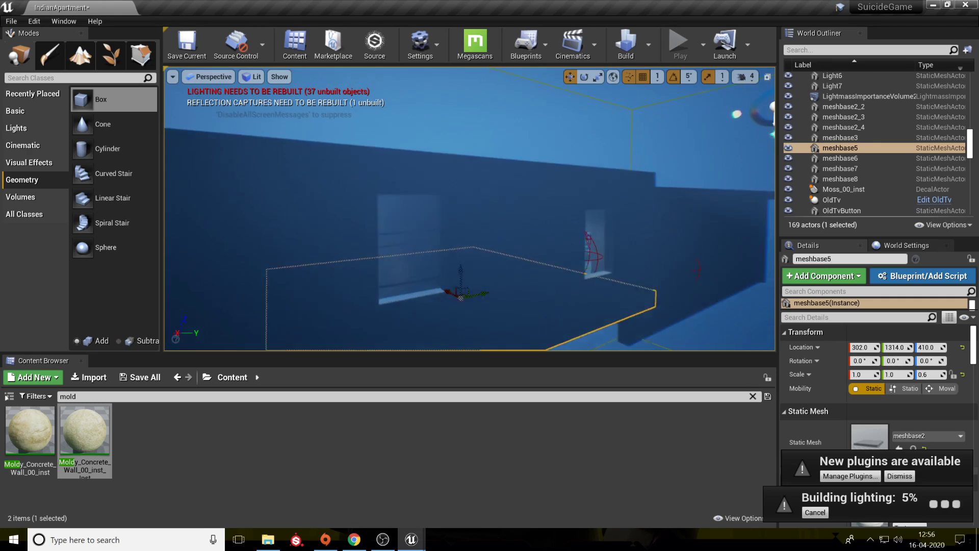
right_click_drag(469, 209, 225, 199)
right_click_drag(456, 311, 474, 271)
mouse_move(453, 97)
right_mouse_down()
mouse_move(526, 102)
mouse_move(439, 102)
mouse_move(489, 105)
mouse_move(474, 94)
mouse_move(448, 105)
mouse_move(469, 102)
right_mouse_up()
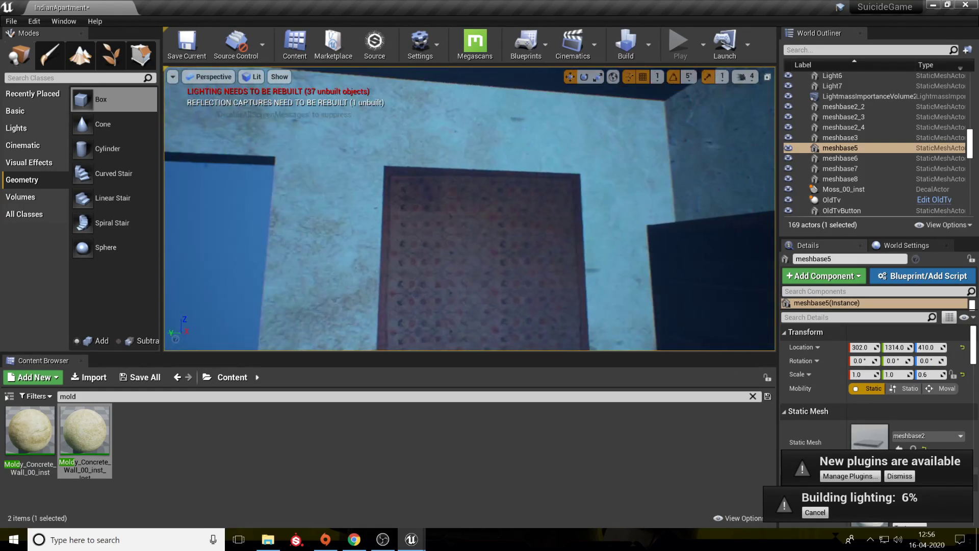
right_click_drag(394, 282, 403, 168)
Read the new YouTube Studio chat comments, return to Unreal Editor and select the bedroom armchair for a closer look.
key("alt+Tab")
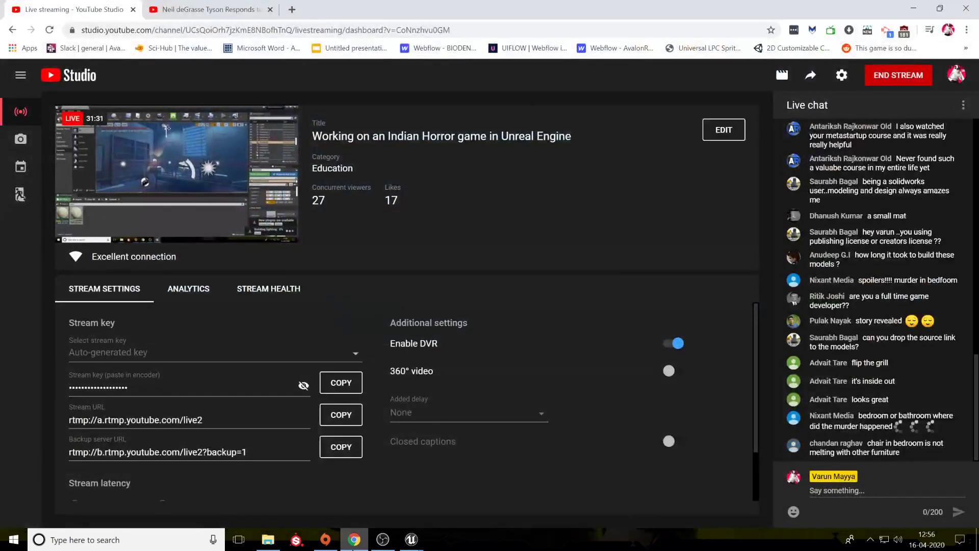
mouse_move(383, 539)
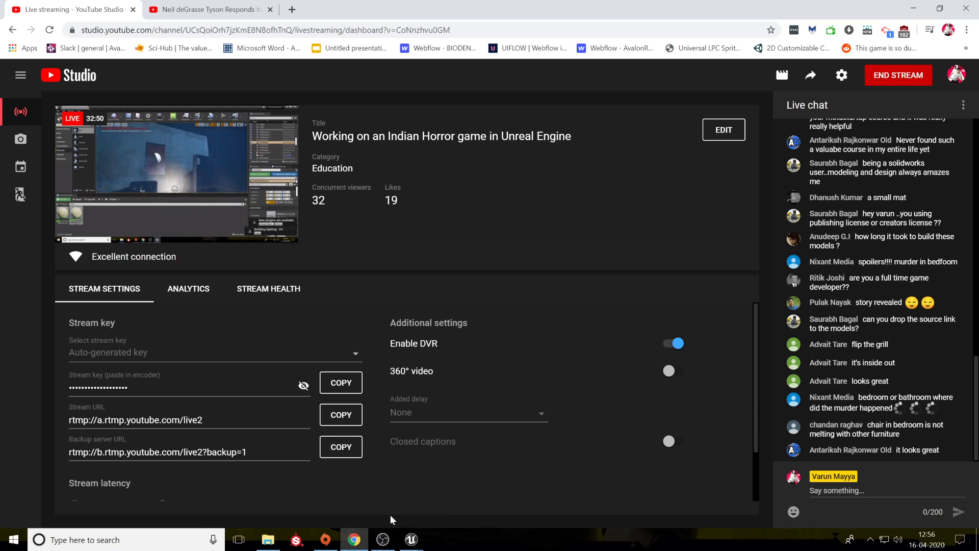
left_click(355, 540)
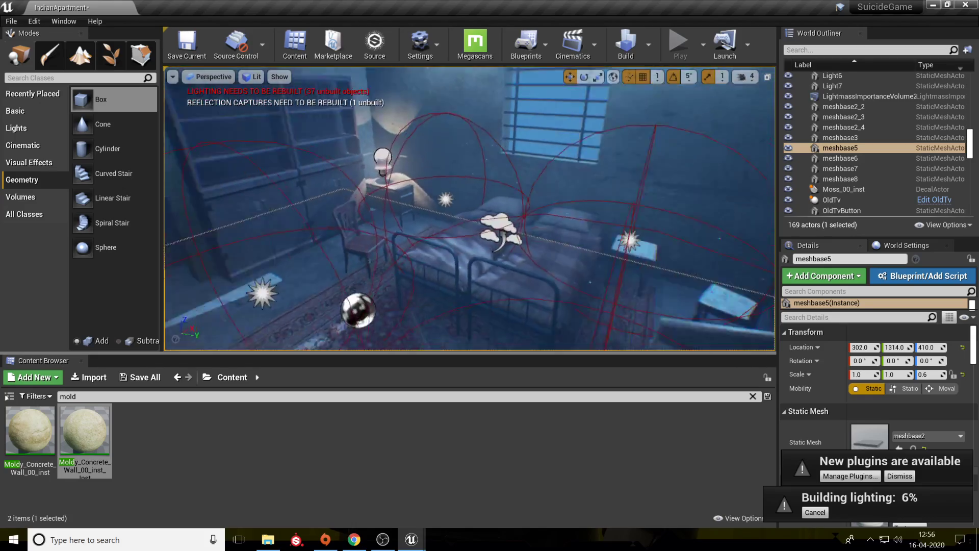
right_click_drag(469, 209, 449, 209)
left_click(540, 209)
mouse_move(666, 290)
right_mouse_down()
mouse_move(682, 279)
mouse_move(666, 290)
right_mouse_up()
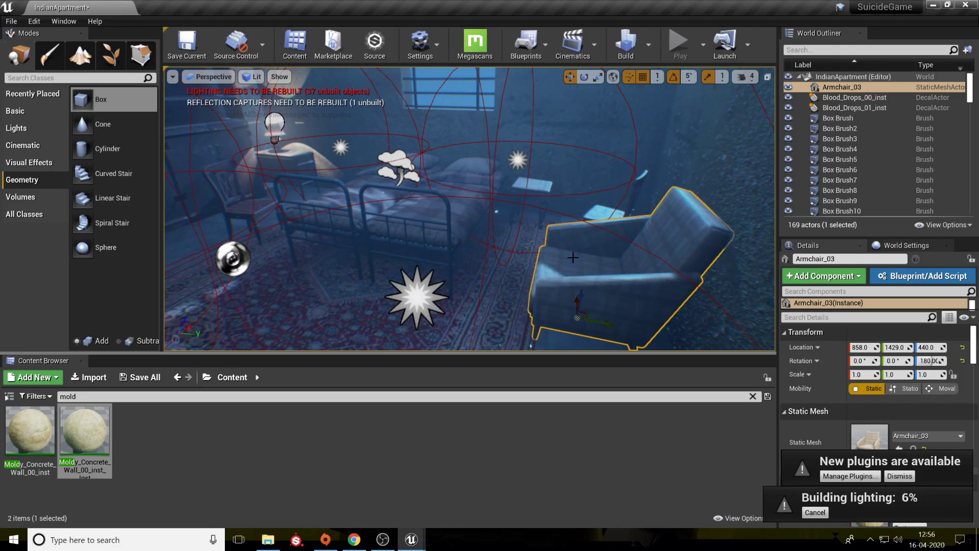
right_click_drag(607, 284, 629, 269)
Switch to Chrome and search Google in a new tab for "sitar chair" and "sitar chair 3d".
left_click(354, 539)
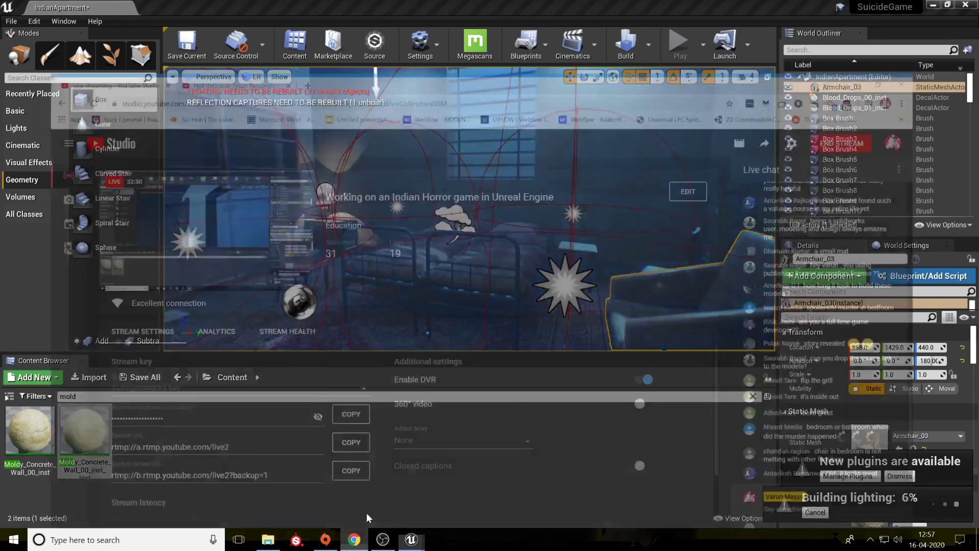
left_click(295, 4)
type("sitar chair")
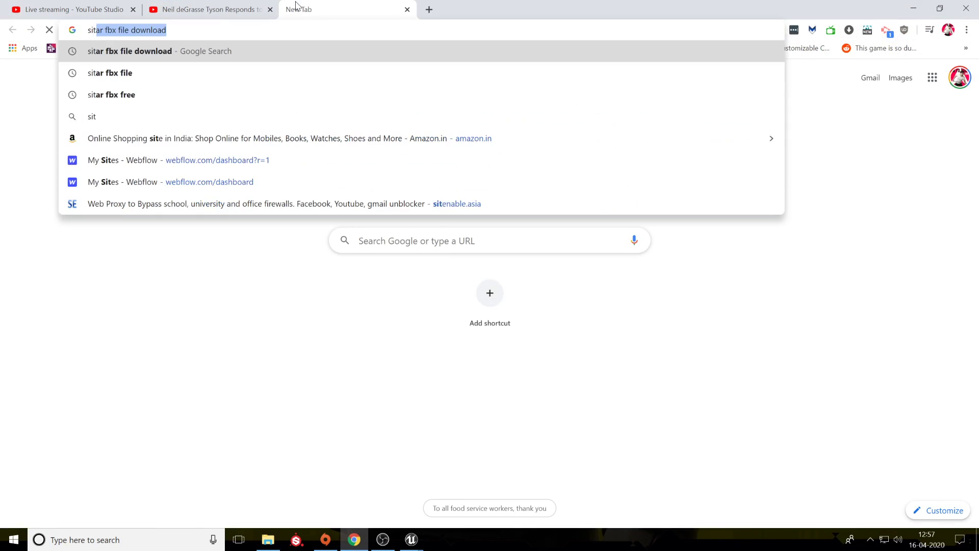
key("Return")
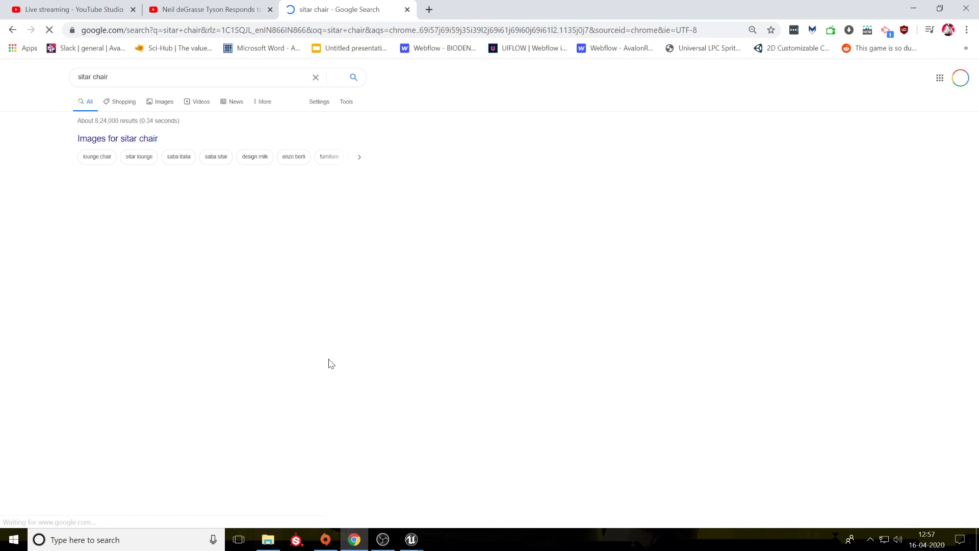
type("3d")
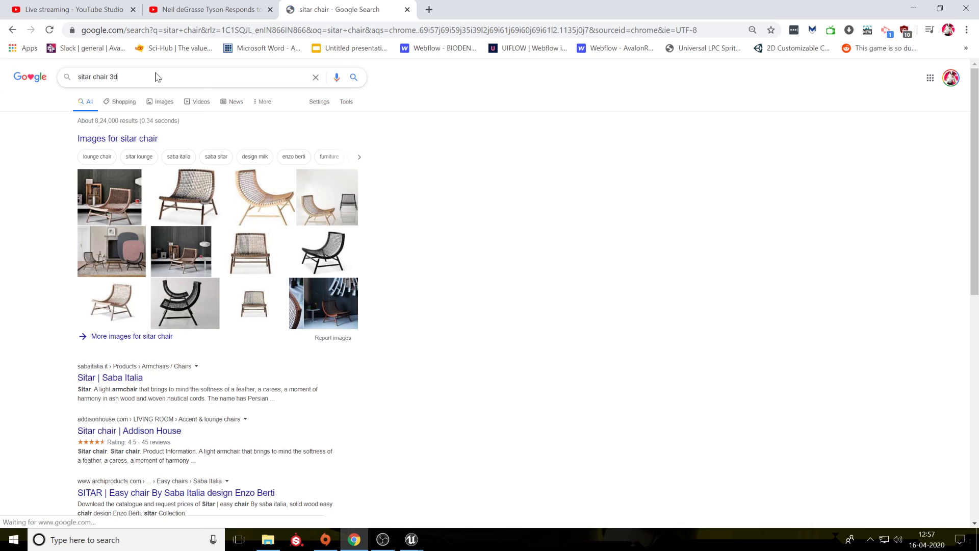
key("Return")
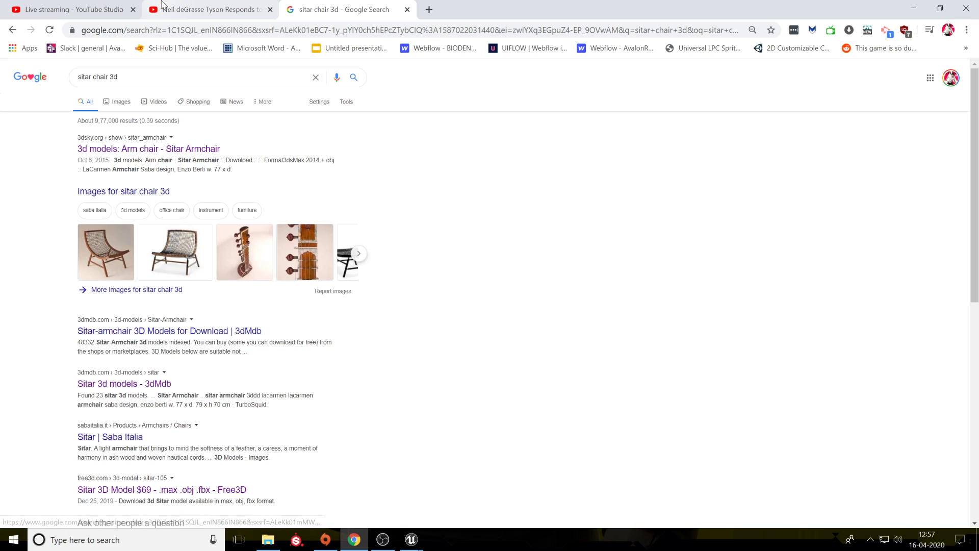
Check the live chat, return to Unreal Editor and review the Volumetric Fog settings of ExponentialHeightFog2 in the bedroom.
left_click(77, 9)
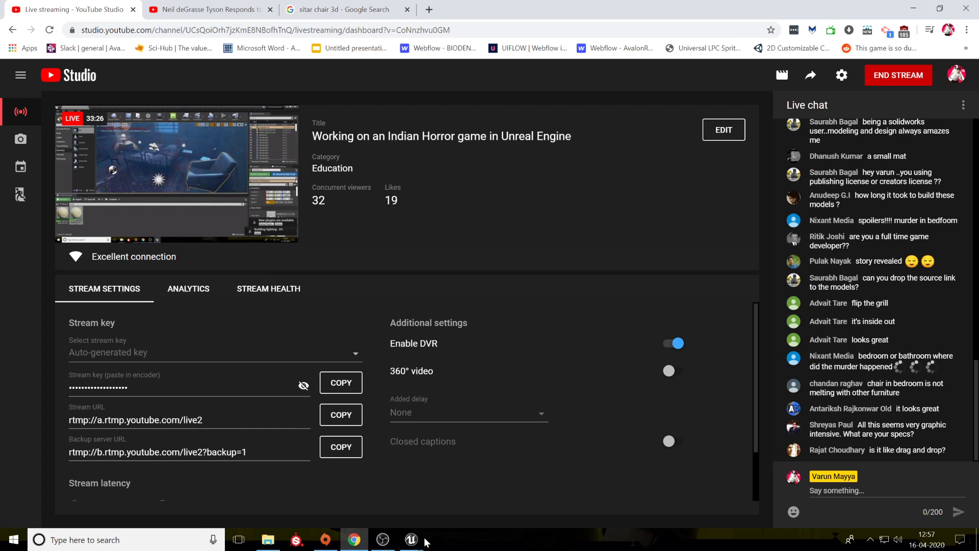
mouse_move(411, 539)
left_click(448, 503)
left_click_drag(490, 229, 470, 296)
left_click_drag(975, 348, 973, 372)
right_click_drag(663, 266, 402, 219)
left_click(471, 239)
left_click(450, 233)
left_click_drag(974, 349, 969, 379)
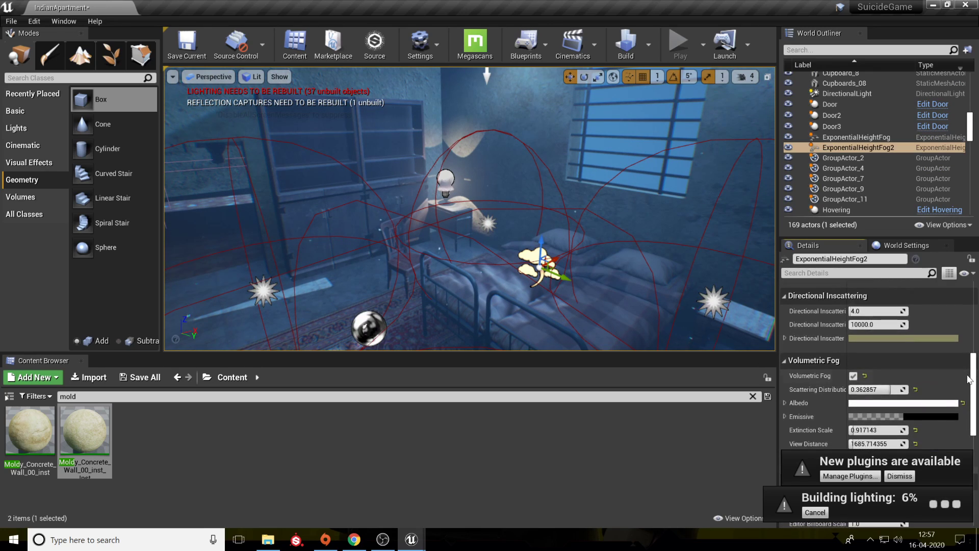
scroll(831, 367, "down", 2)
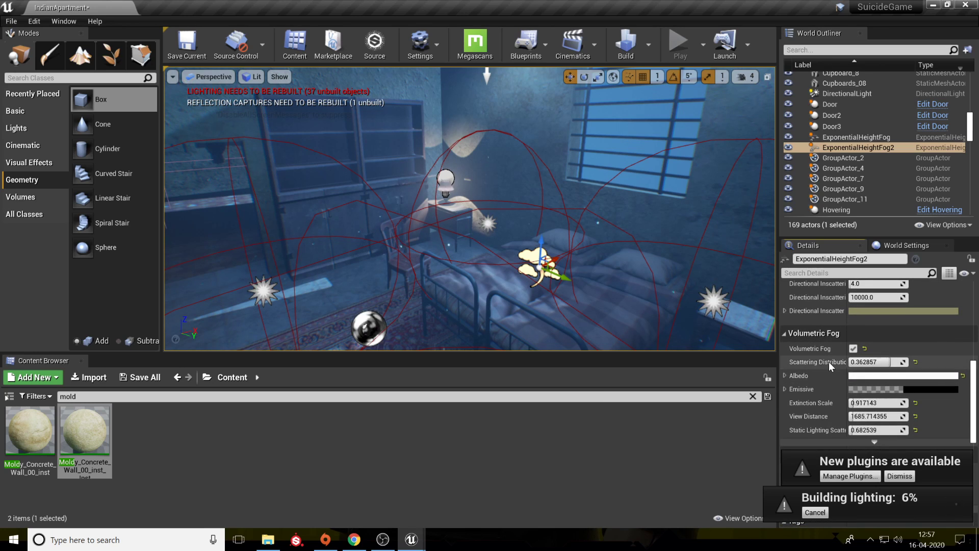
Examine the living room's lamps and furniture, check the YouTube Studio live chat and return to Unreal Editor.
key("w")
right_click_drag(632, 255, 286, 225)
key("w")
key("s")
key("w")
key("s")
key("w")
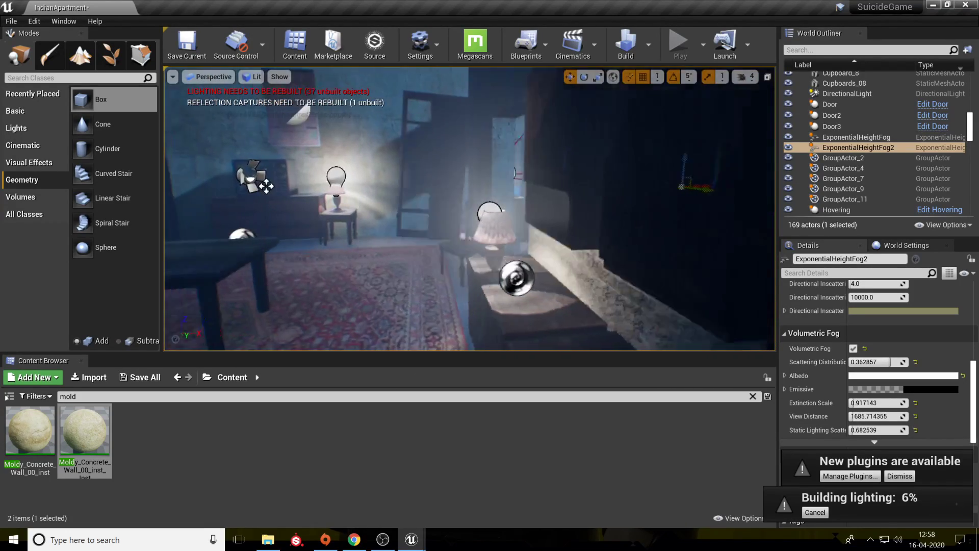
right_click_drag(469, 209, 571, 209)
left_click(354, 540)
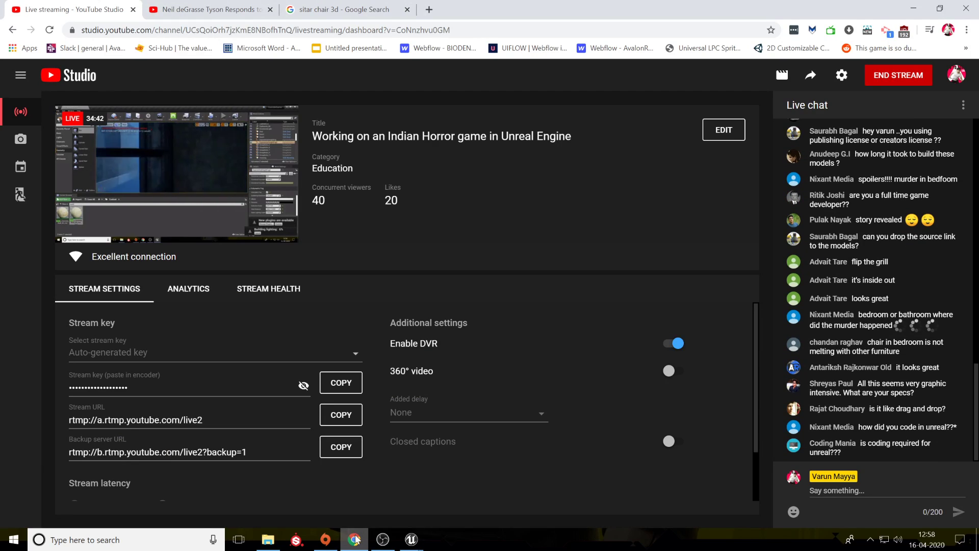
left_click(355, 540)
Select the radio on the cabinet, search the content for "radio" and open the Radio blueprint.
right_click_drag(490, 211, 526, 210)
mouse_move(474, 257)
right_mouse_down()
mouse_move(459, 250)
mouse_move(480, 250)
mouse_move(474, 257)
right_mouse_up()
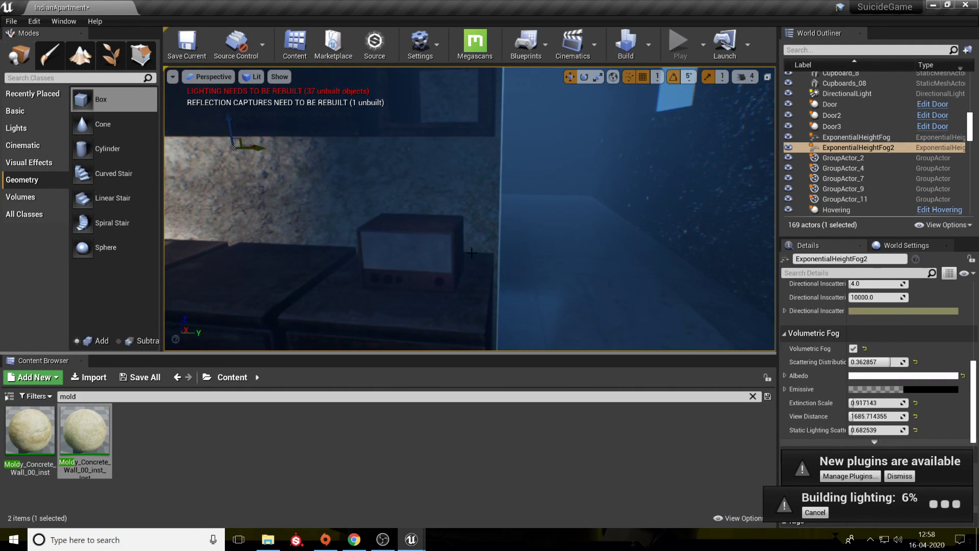
left_click(473, 240)
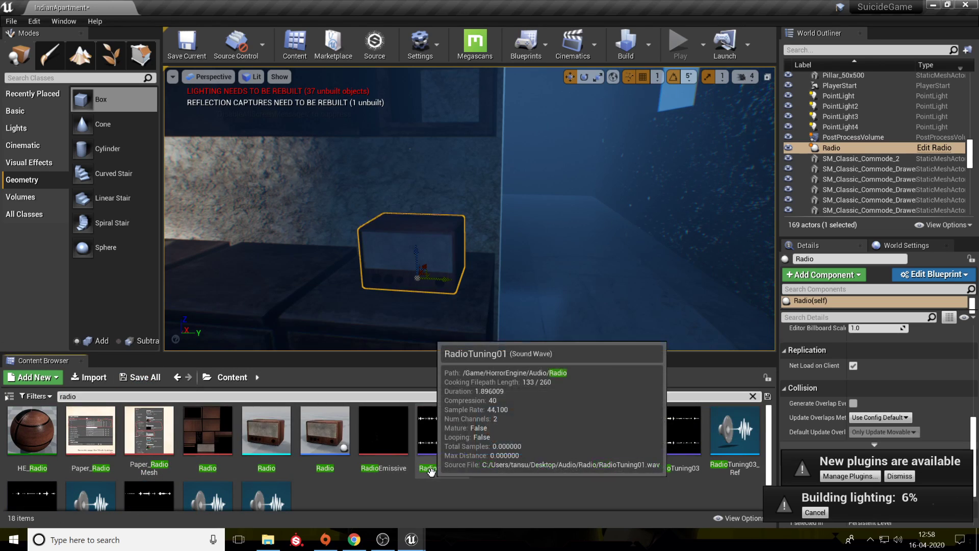
scroll(507, 486, "down", 2)
scroll(506, 485, "up", 2)
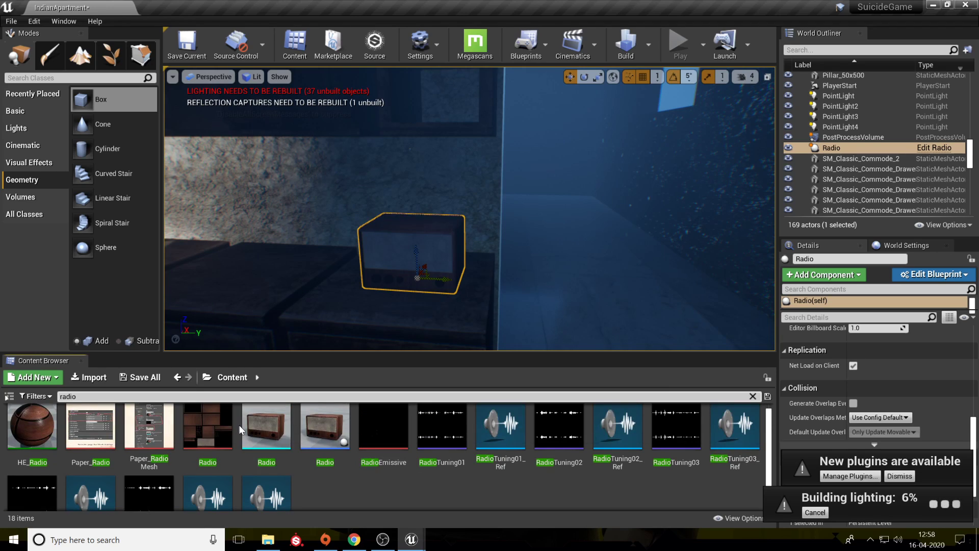
double_click(325, 429)
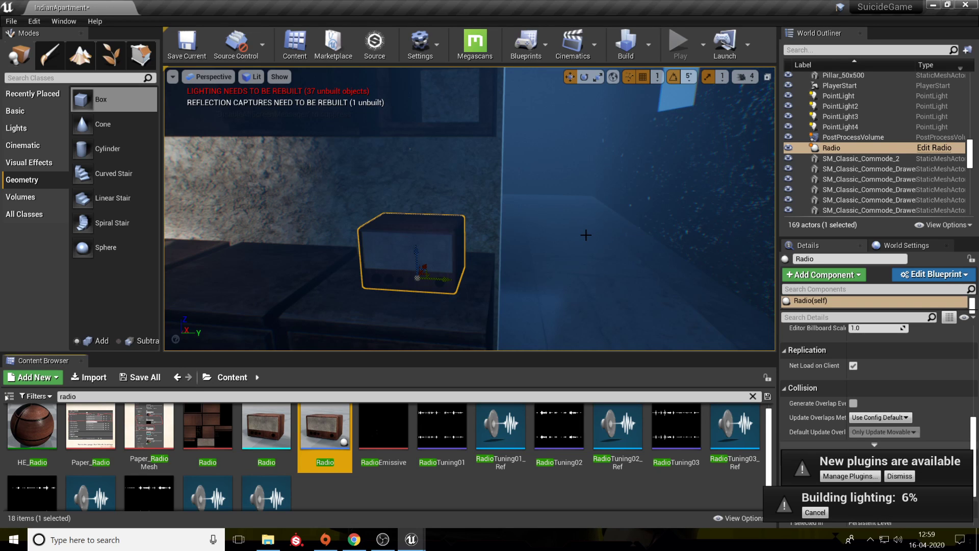
Examine the On / Off Settings section of the Radio event graph, from the Open and Close events through the branches.
scroll(583, 240, "up", 3)
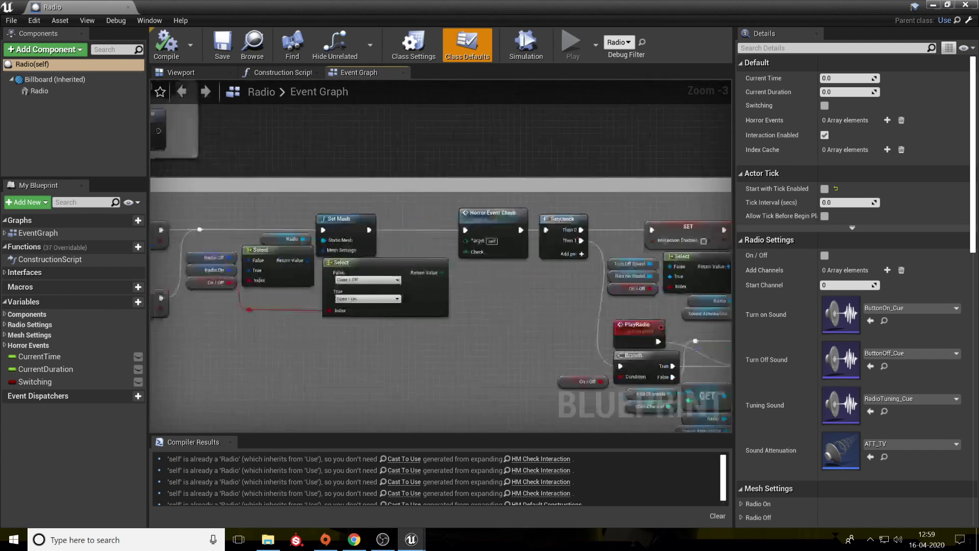
right_click_drag(583, 239, 724, 249)
right_click_drag(256, 305, 493, 482)
right_click_drag(442, 229, 399, 233)
right_click_drag(455, 424, 449, 294)
scroll(449, 294, "up", 2)
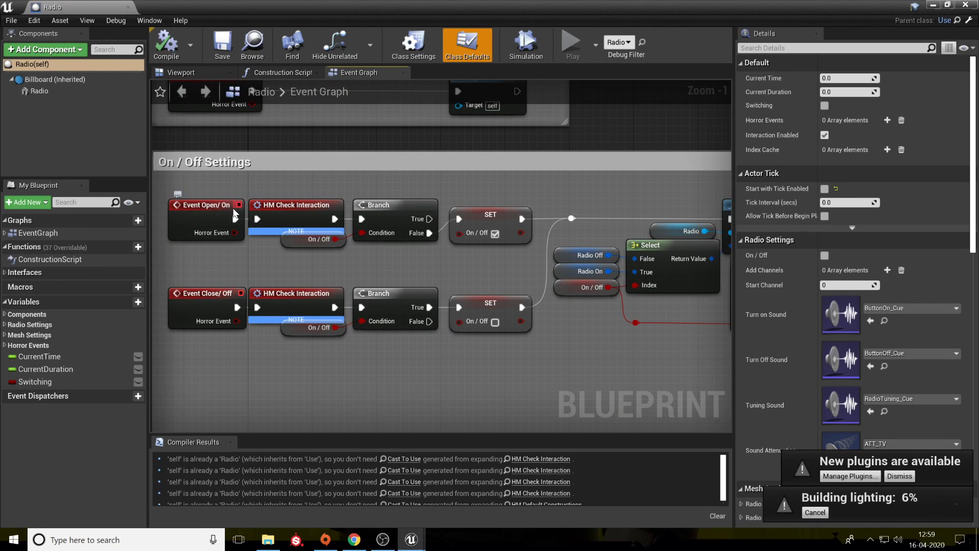
right_click_drag(286, 243, 267, 252)
right_click_drag(469, 299, 350, 302)
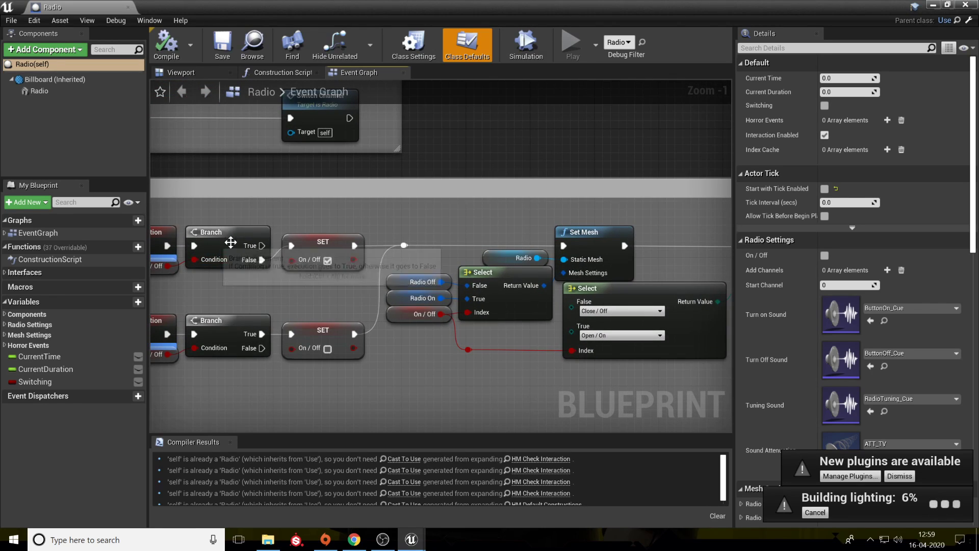
right_click_drag(269, 273, 414, 262)
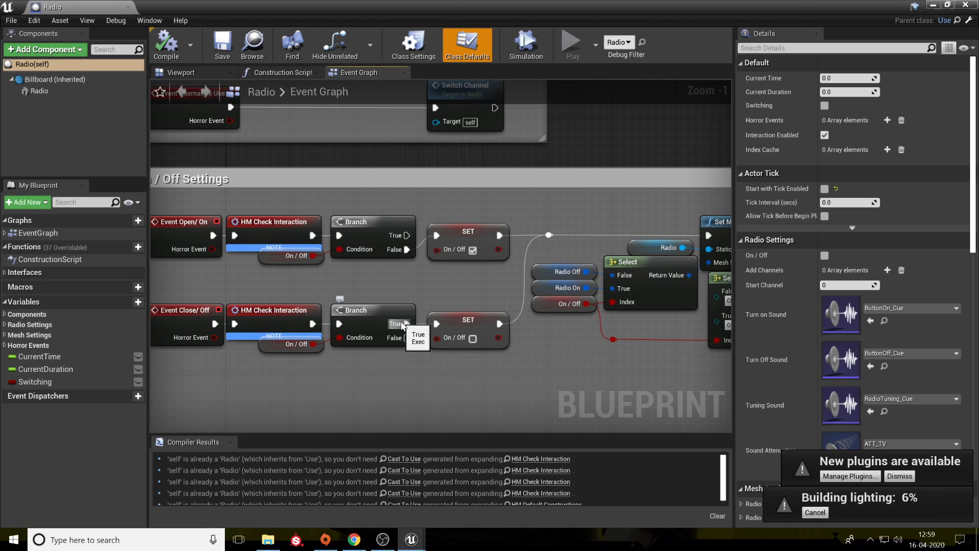
Follow the Radio event graph through the Set Mesh, Horror Event Check and 3D sound nodes, and close the blueprint.
right_click_drag(613, 377, 240, 337)
right_click_drag(495, 338, 439, 360)
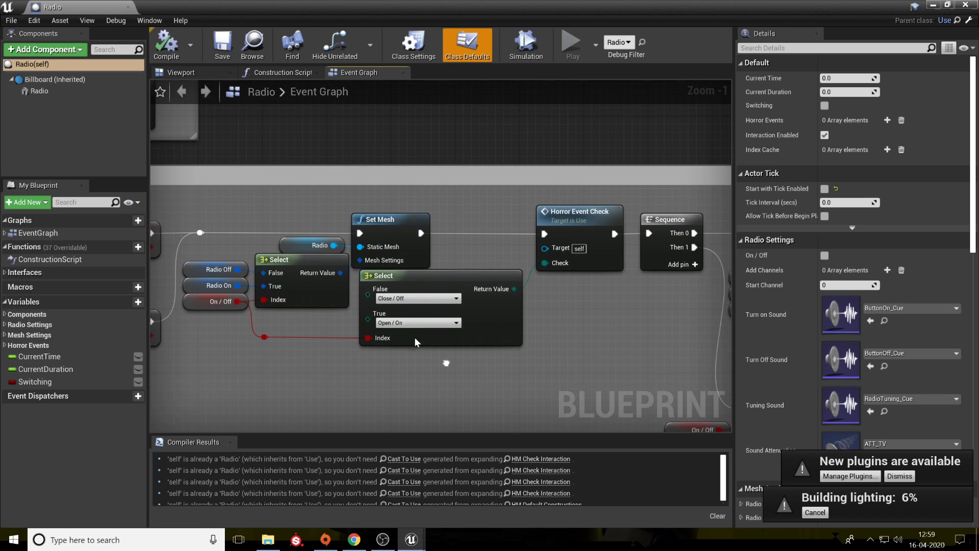
right_click_drag(581, 319, 453, 297)
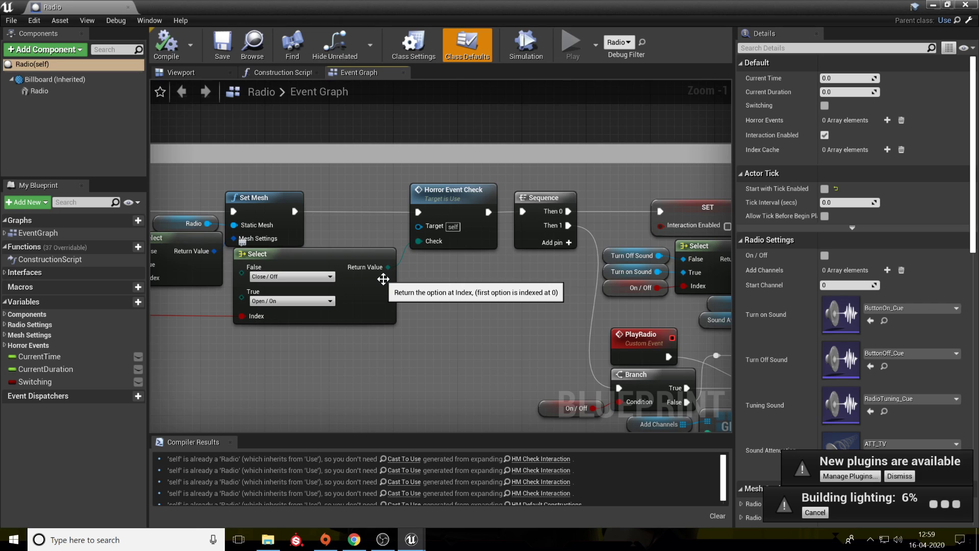
right_click_drag(491, 291, 246, 234)
right_click_drag(231, 168, 208, 178)
right_click_drag(259, 301, 284, 306)
right_click_drag(372, 274, 192, 255)
scroll(299, 263, "down", 1)
right_click_drag(628, 227, 434, 248)
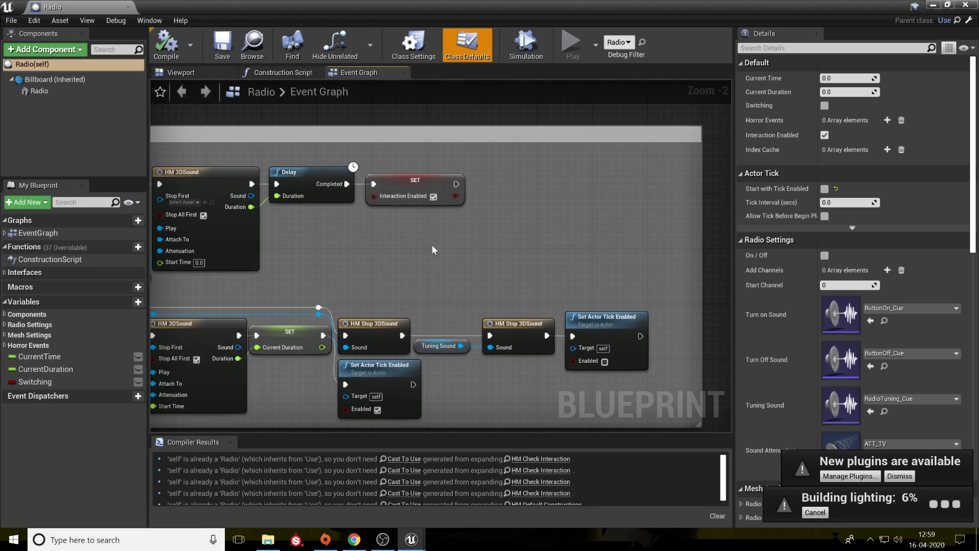
left_click(966, 5)
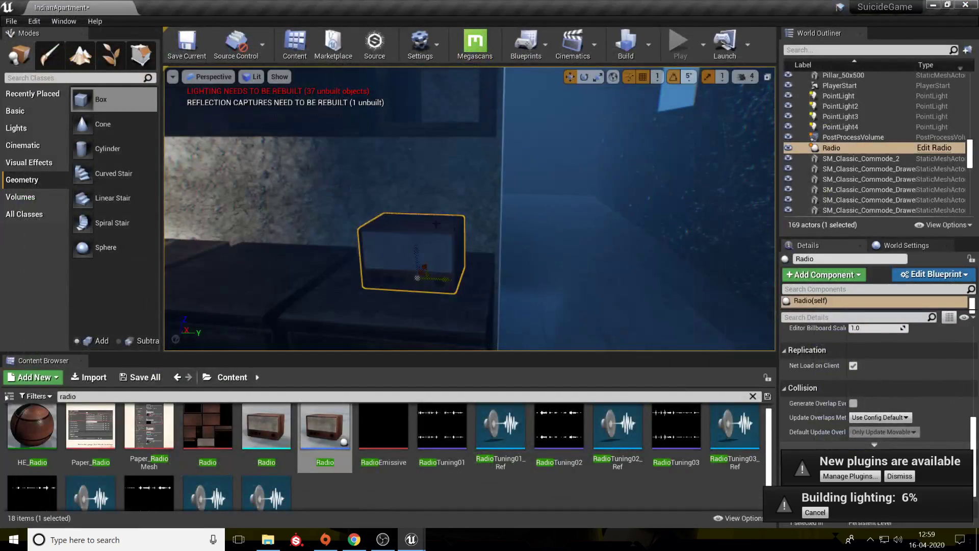
Open the level blueprint to review its Stopaudiobox overlap and Background Audio nodes, and close it.
right_click_drag(469, 209, 403, 209)
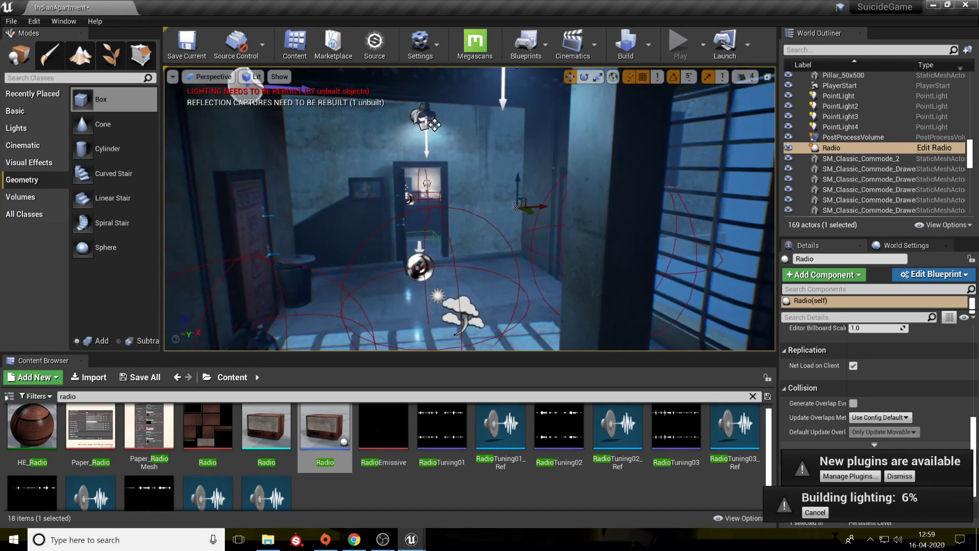
left_click(544, 44)
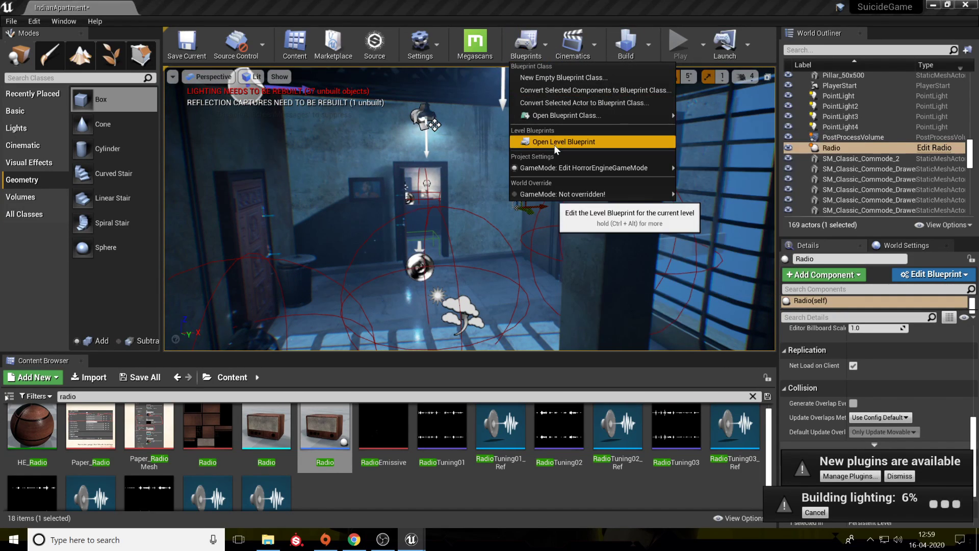
left_click(555, 143)
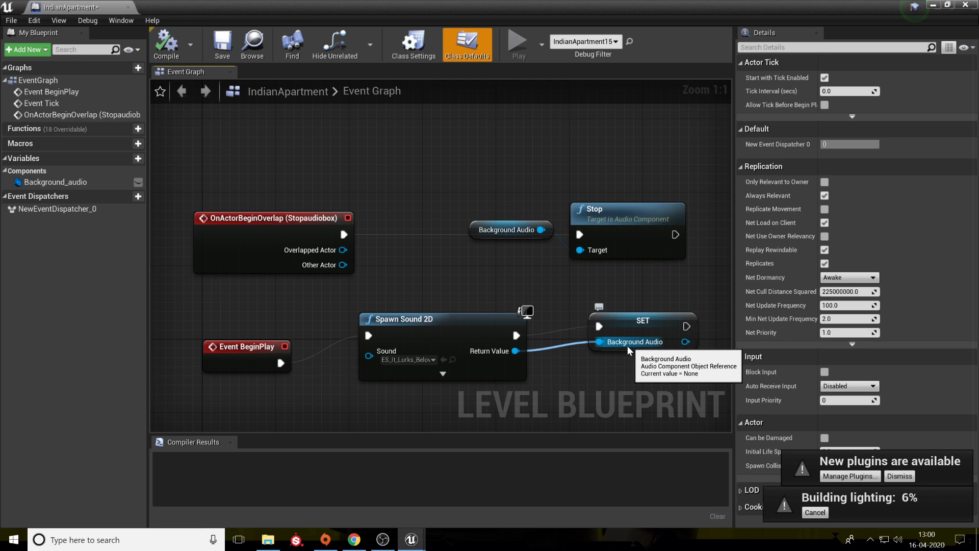
left_click(966, 5)
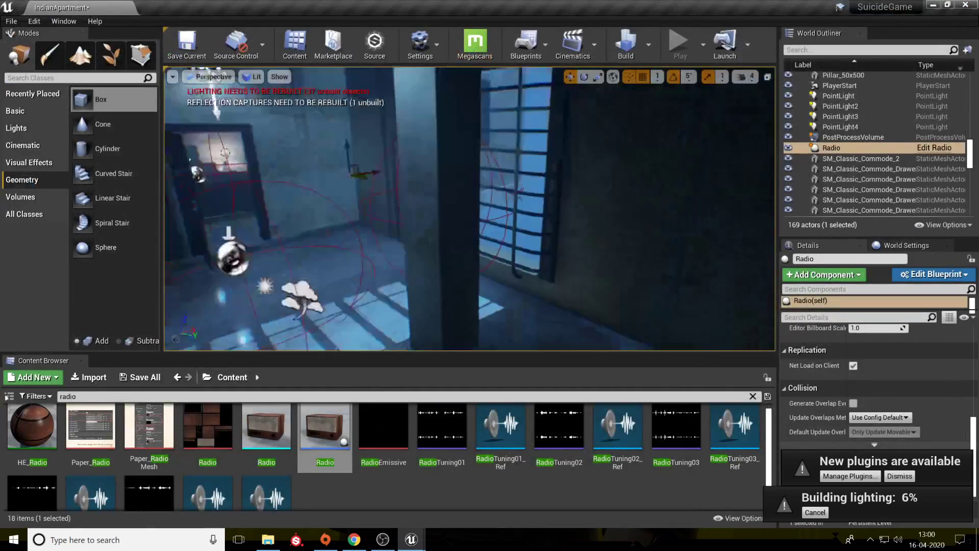
right_click_drag(588, 242, 588, 242)
key("w")
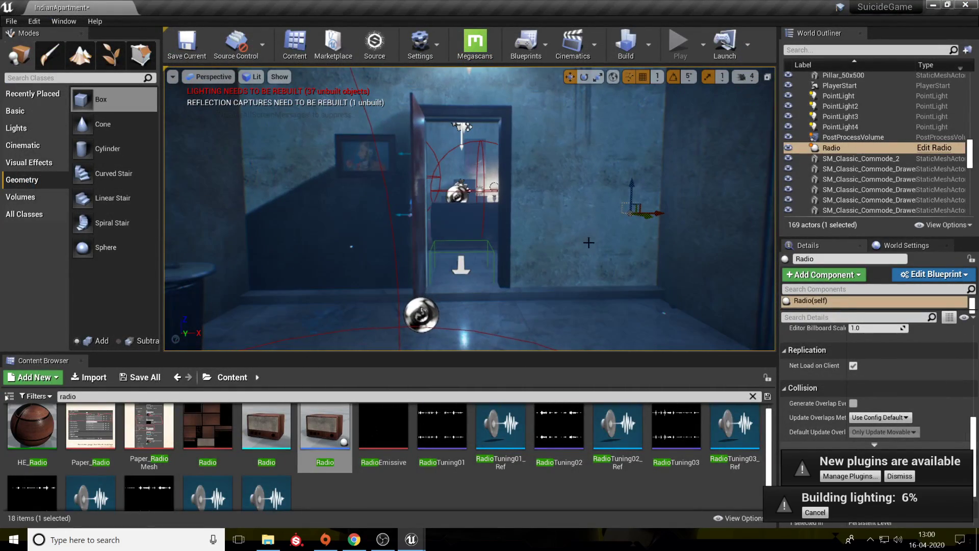
Select the Stopaudiobox trigger in the doorway, open its blueprint to inspect the event graph, and close it.
left_click(461, 266)
key("w")
right_click_drag(503, 260, 503, 266)
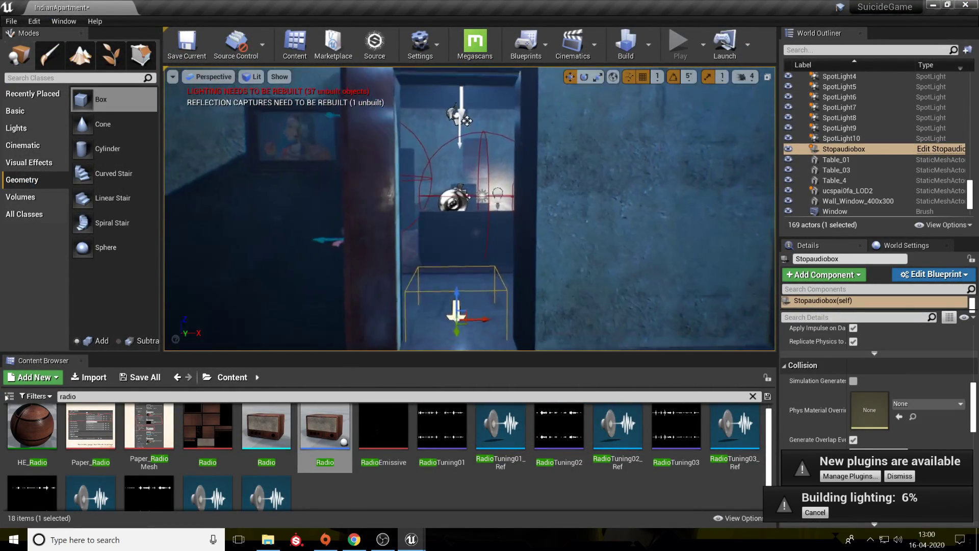
left_click(935, 149)
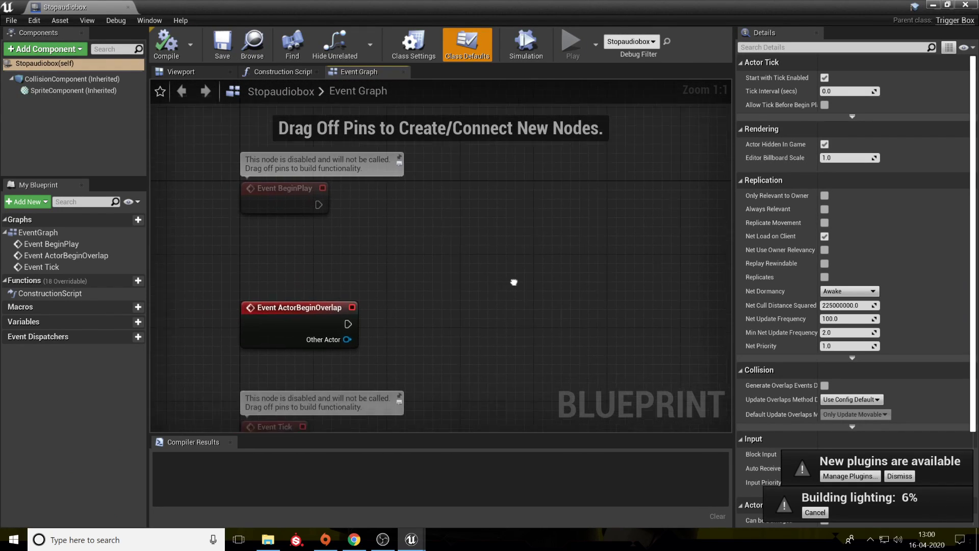
left_click(965, 5)
In the level blueprint, move the Background Audio node clear of the wire between the Stopaudiobox overlap event and Stop, and close the blueprint.
left_click(545, 46)
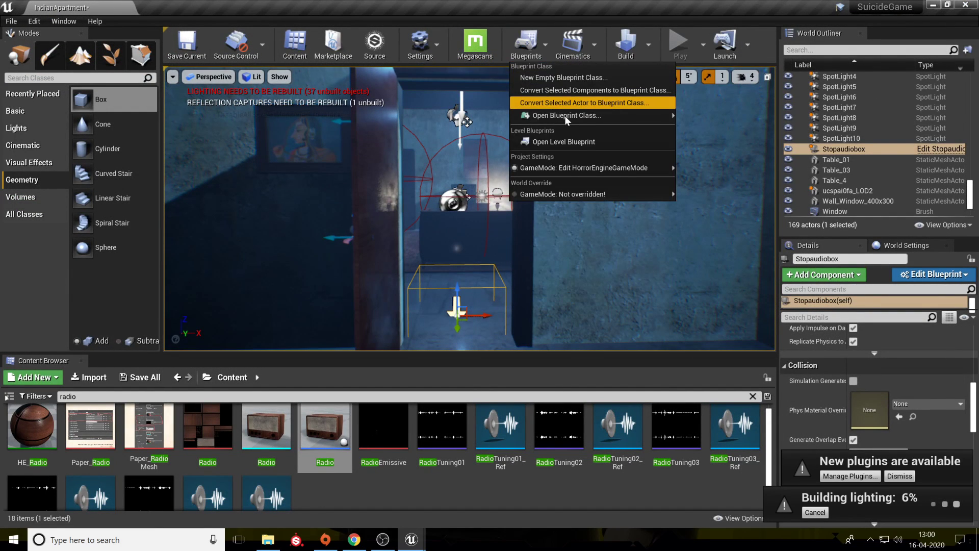
left_click(558, 143)
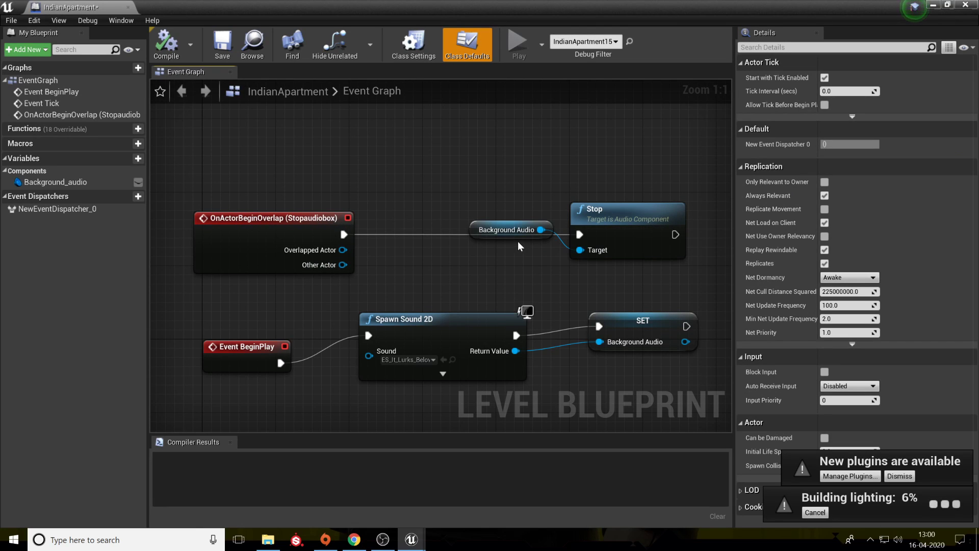
left_click_drag(523, 223, 496, 203)
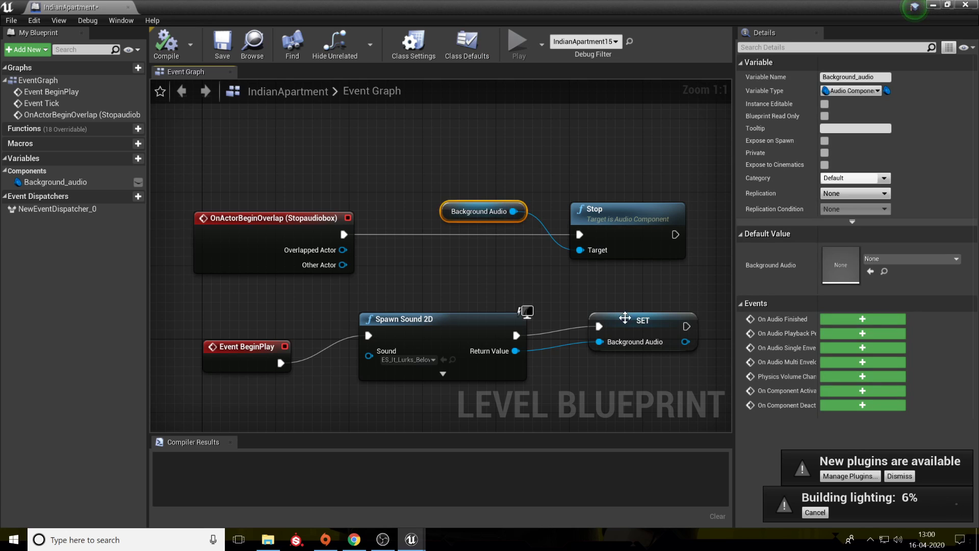
left_click(614, 370)
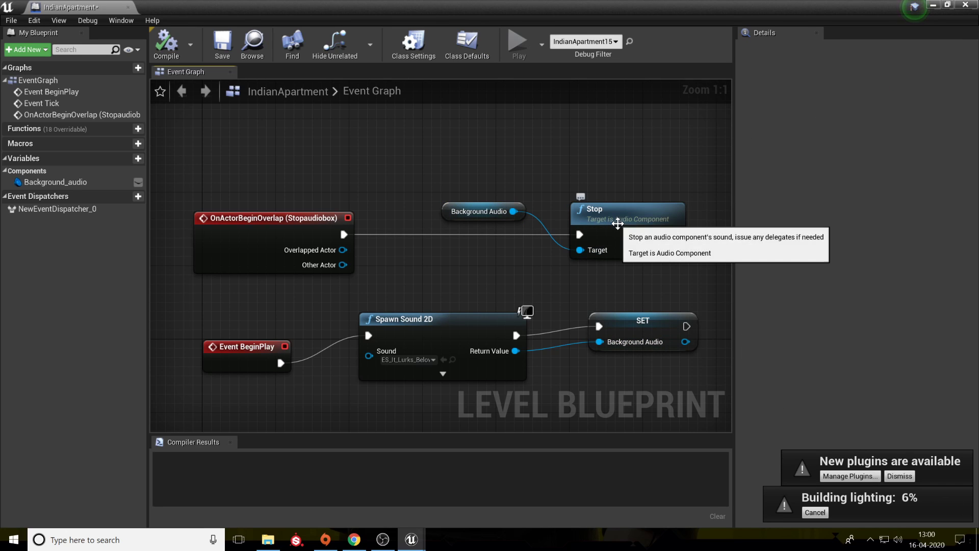
left_click(965, 5)
Tour the apartment from the bedroom shelves and bed through the lamp-lit living area to the doorway beside the table lamp.
right_click_drag(561, 204, 378, 204)
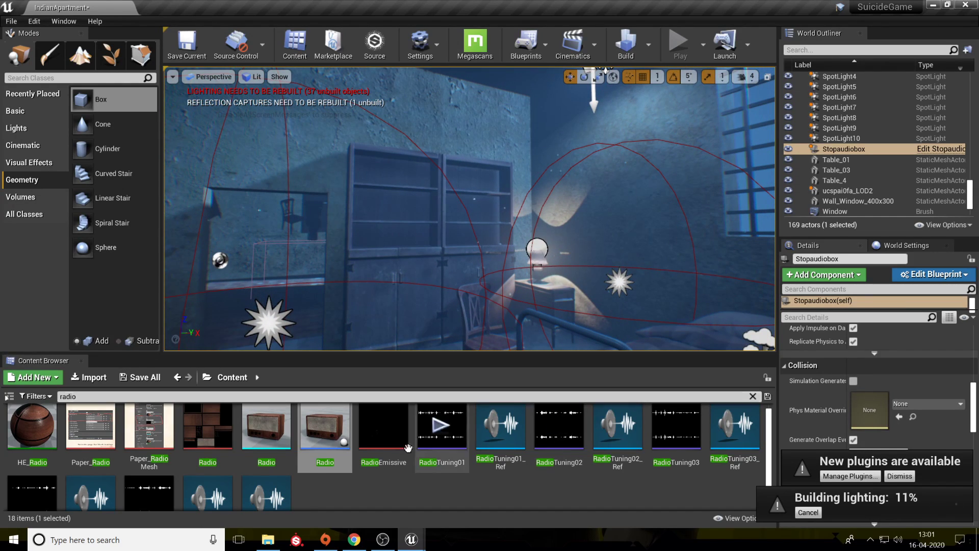
right_click_drag(379, 286, 170, 294)
key("w")
key("w")
key("w")
right_click_drag(390, 326, 419, 327)
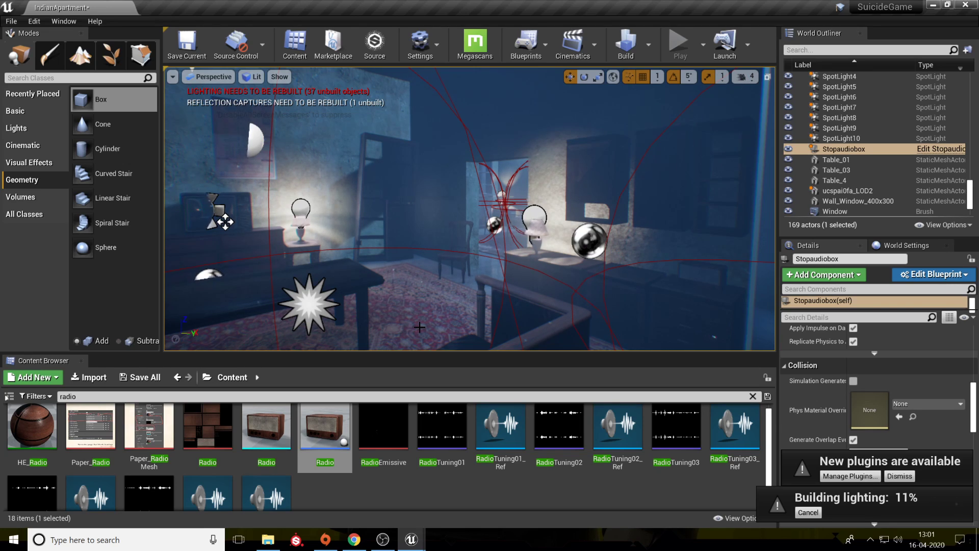
key("w")
right_click_drag(469, 209, 627, 212)
right_click_drag(441, 168, 566, 173)
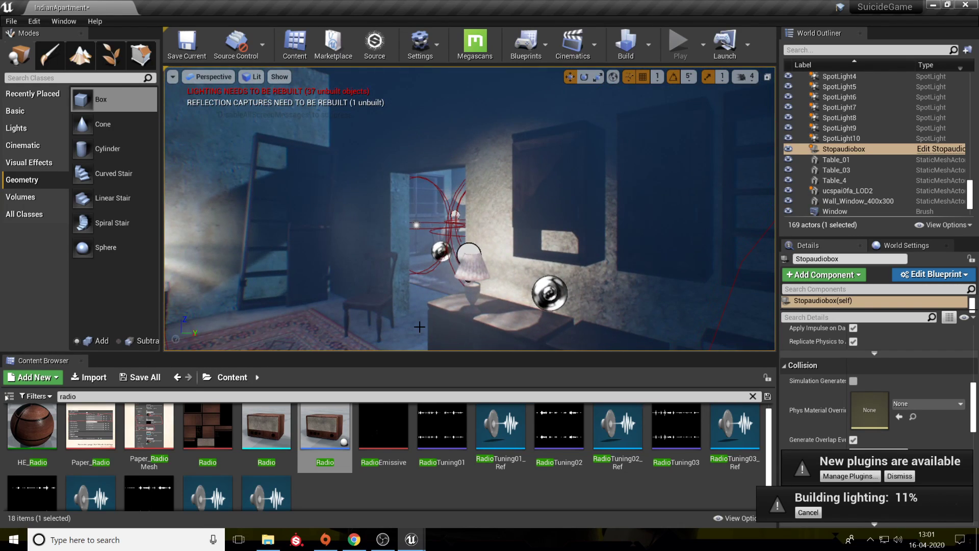
key("w")
mouse_move(546, 82)
right_mouse_down()
mouse_move(530, 84)
mouse_move(540, 83)
right_mouse_up()
key("s")
key("w")
key("s")
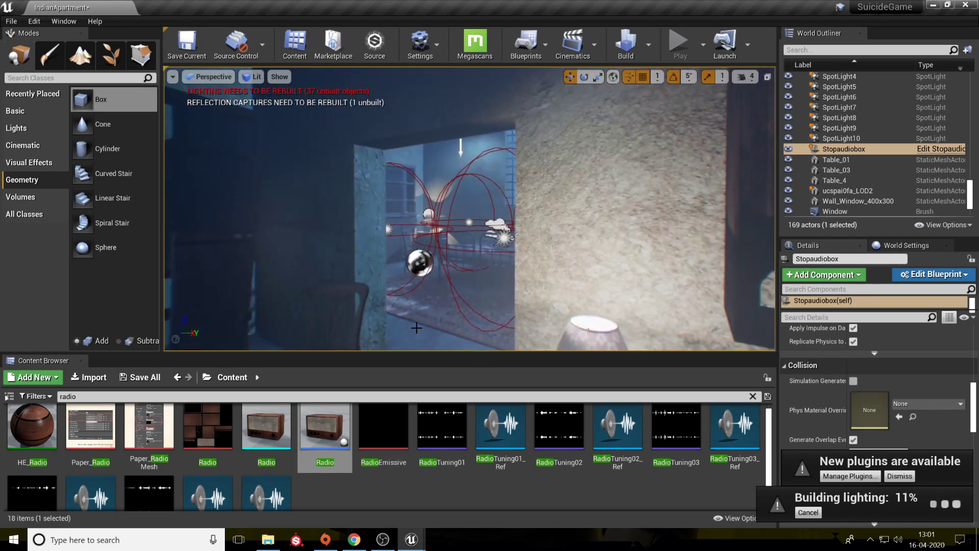
Switch to the YouTube Studio live dashboard to check the stream status and live chat, and return to the editor.
left_click(353, 542)
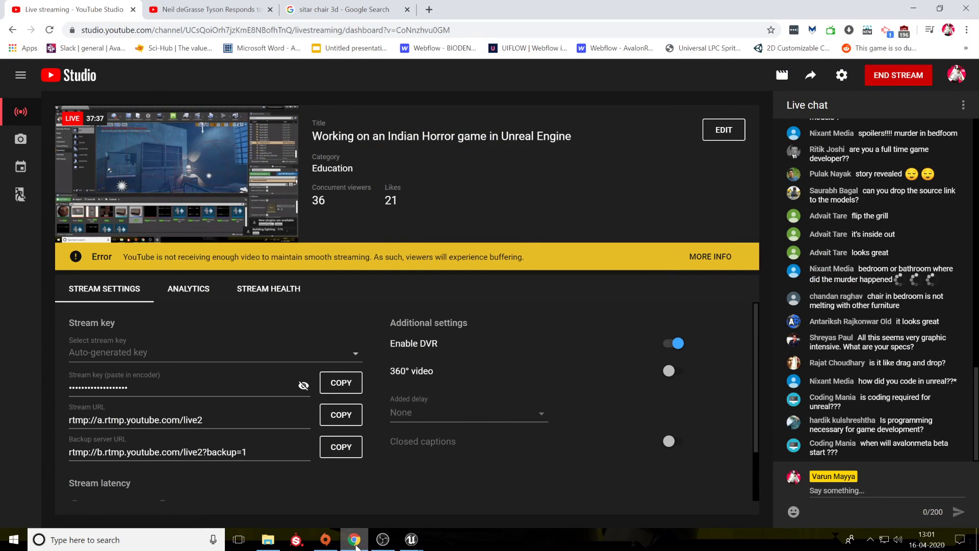
left_click(355, 541)
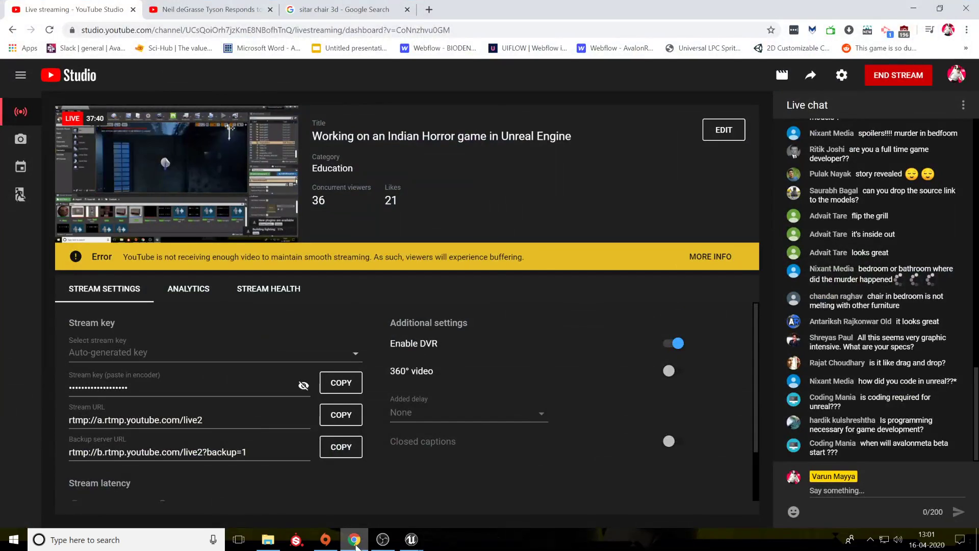
left_click(355, 540)
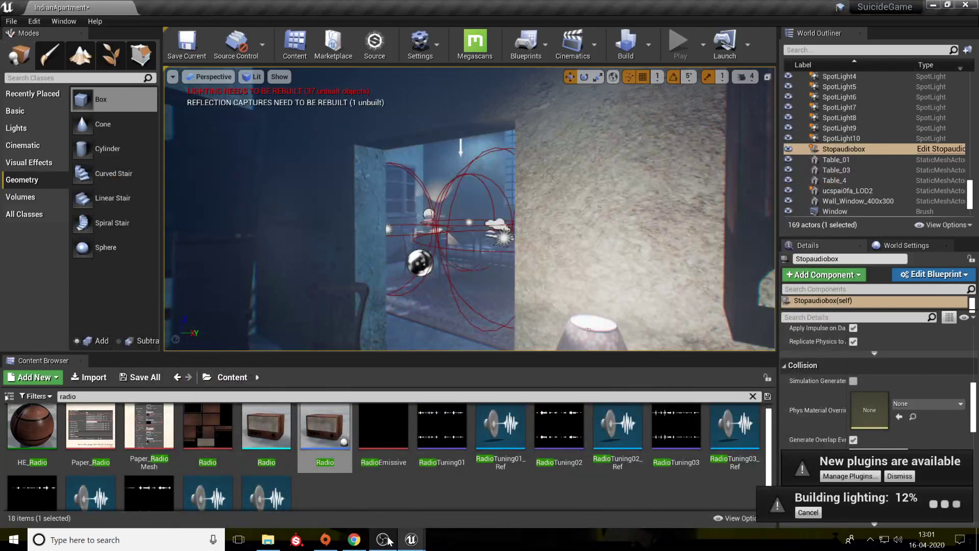
Switch to OBS and set the streaming video bitrate to 4500 Kbps in the output settings.
left_click(383, 539)
left_click(8, 19)
left_click(34, 60)
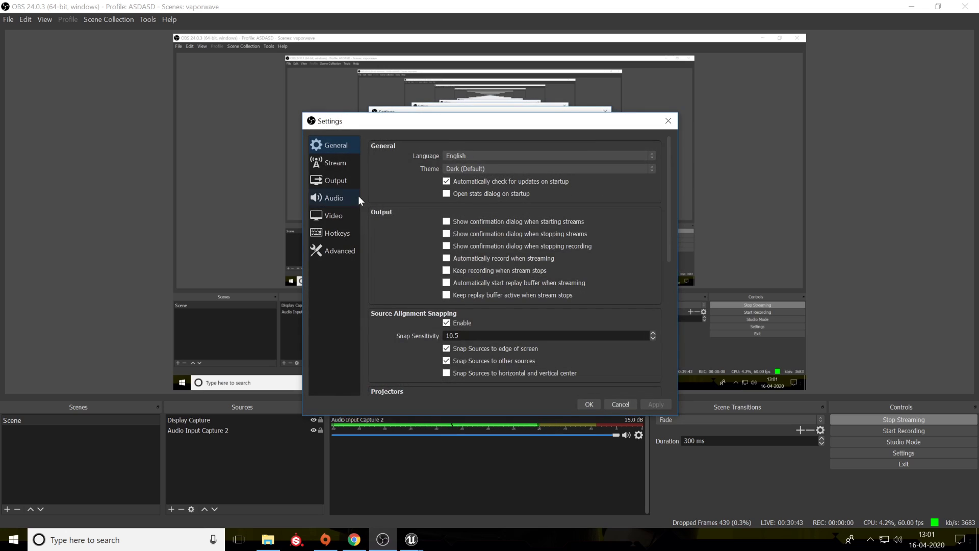
left_click(337, 162)
left_click(336, 180)
type("500 Kbps")
left_click(656, 403)
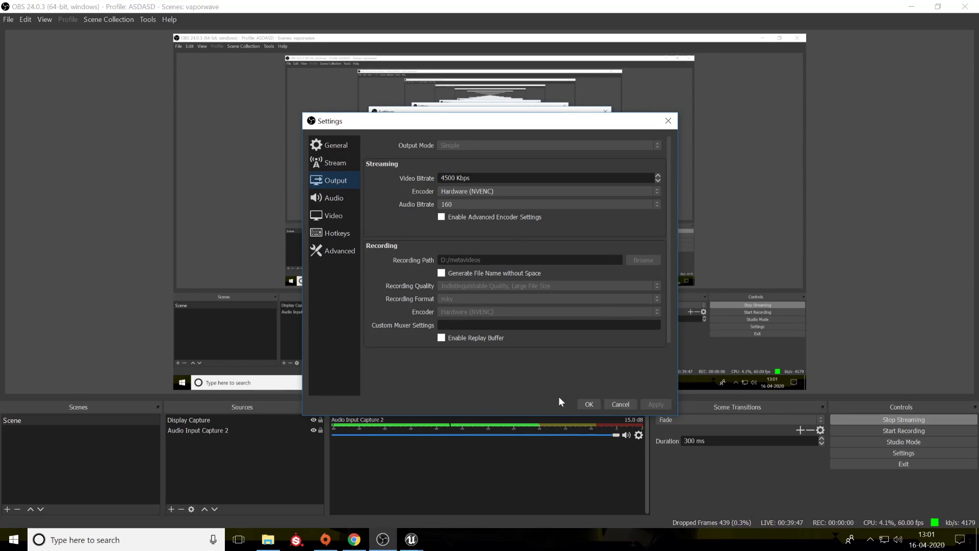
left_click(589, 404)
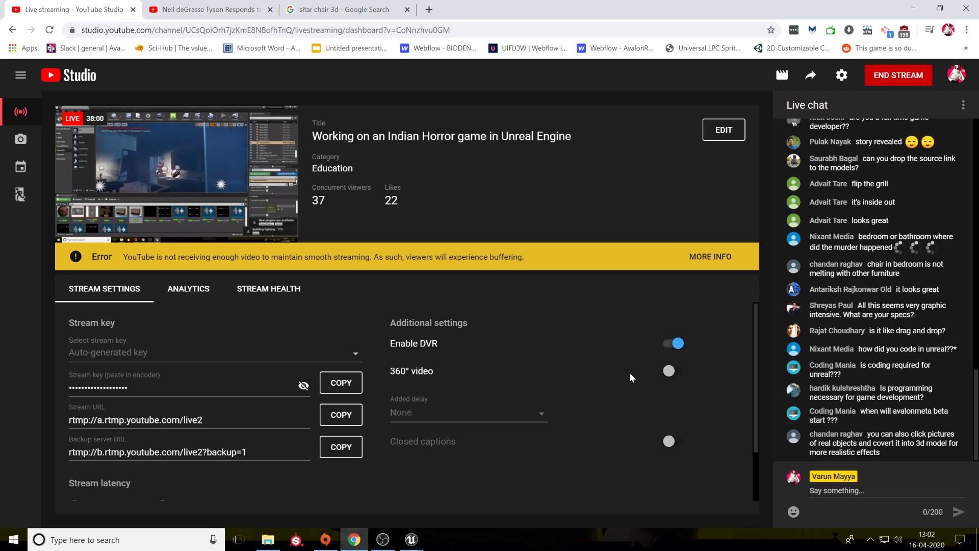
Return to the SuicideGame project in Unreal Editor and look through the dark rooms to the bedroom with the metal beds.
mouse_move(412, 539)
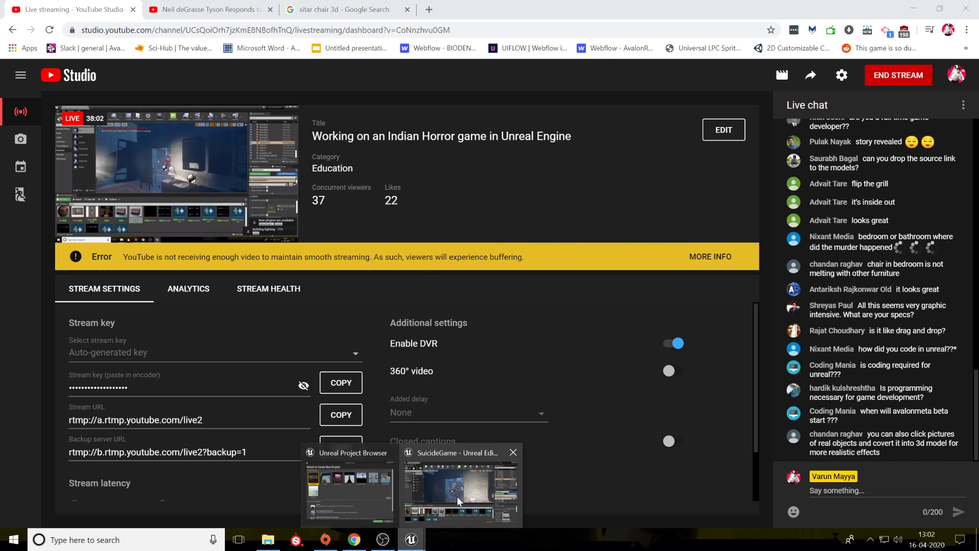
left_click(457, 497)
mouse_move(398, 166)
right_mouse_down()
mouse_move(408, 168)
mouse_move(398, 166)
right_mouse_up()
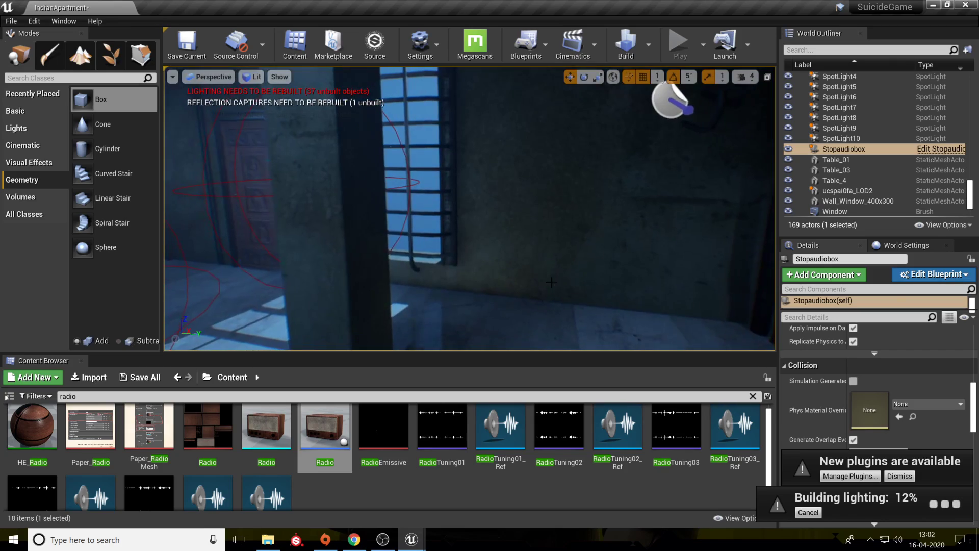
key("alt+Tab")
key("alt+Tab")
right_click_drag(459, 204, 460, 204)
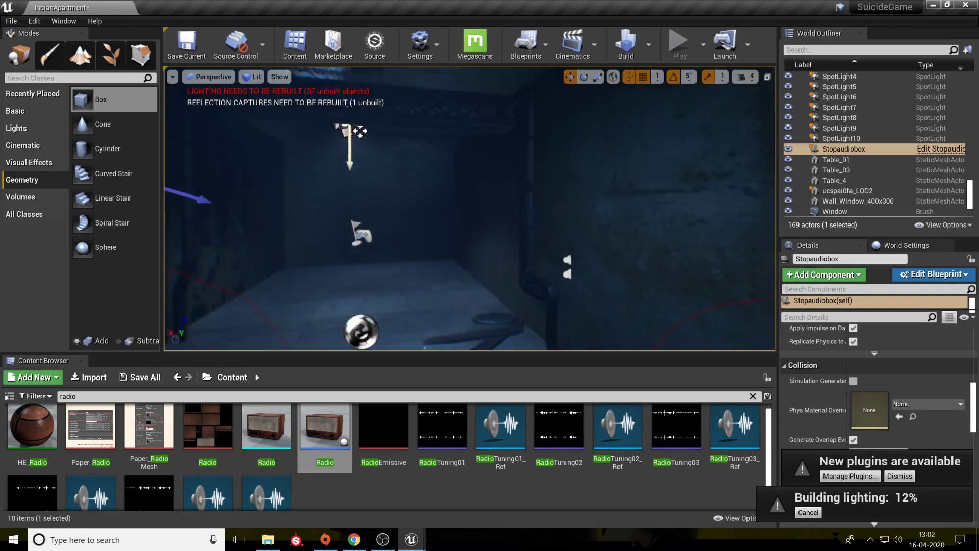
right_click_drag(459, 204, 459, 204)
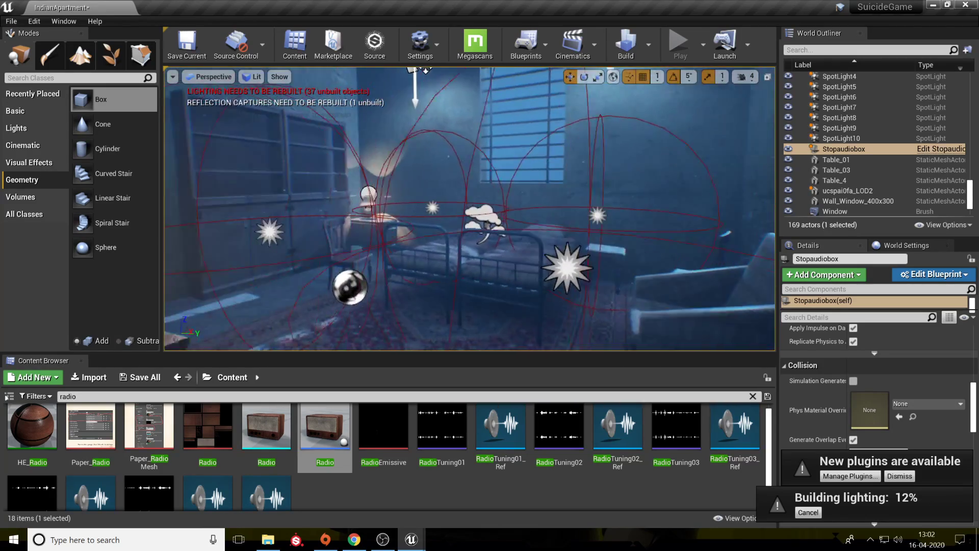
right_click_drag(502, 222, 464, 223)
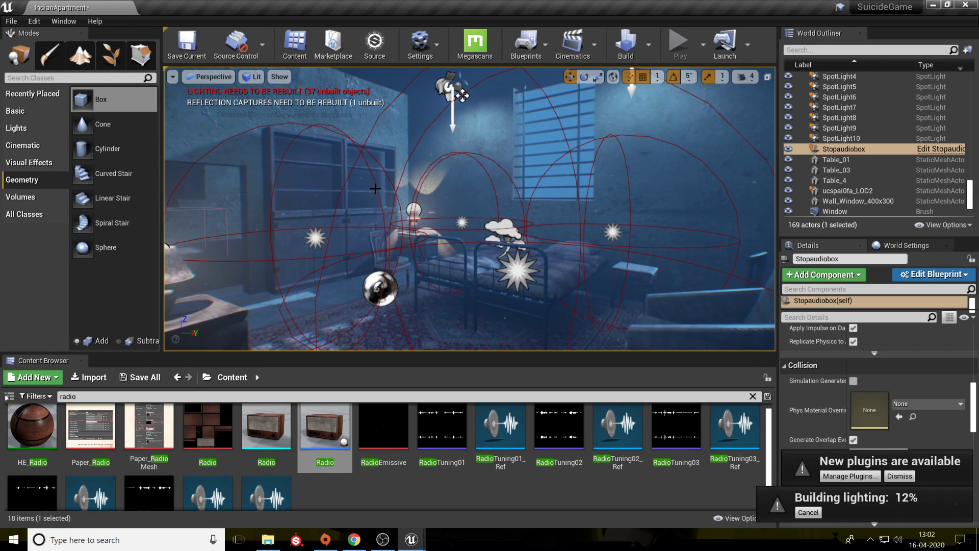
Examine the empty shelves of the two cabinets beside the bedroom lamp up close.
key("w")
right_click_drag(312, 180, 223, 218)
key("s")
key("w")
key("s")
key("w")
key("s")
key("w")
key("s")
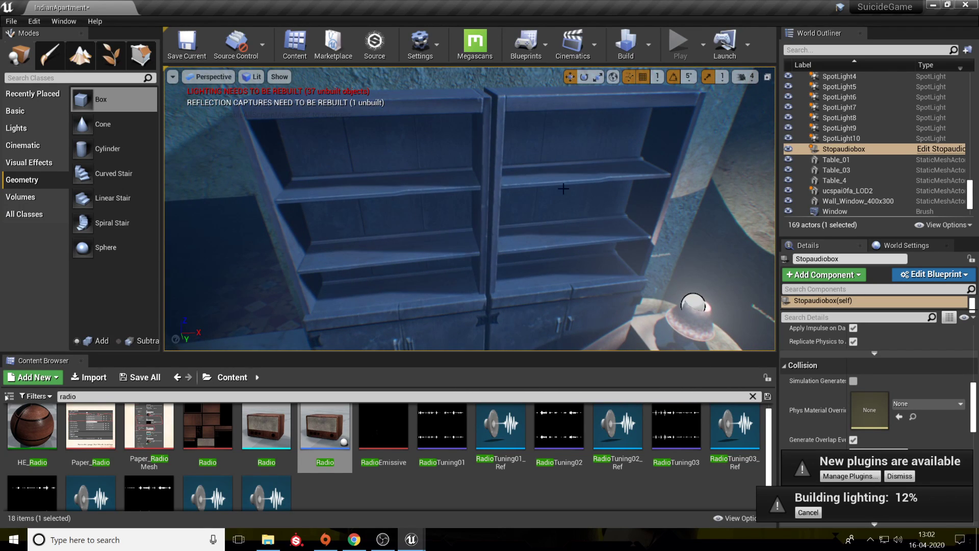
Switch to the browser, open Pinterest in a new tab and enter "middle class indian" as the search text.
key("alt+Tab")
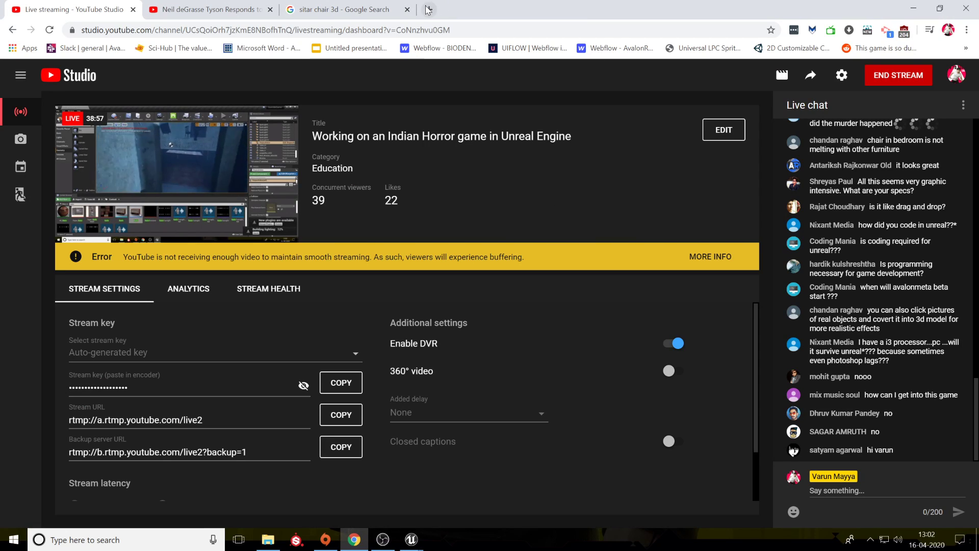
key("ctrl+t")
type("pinterest")
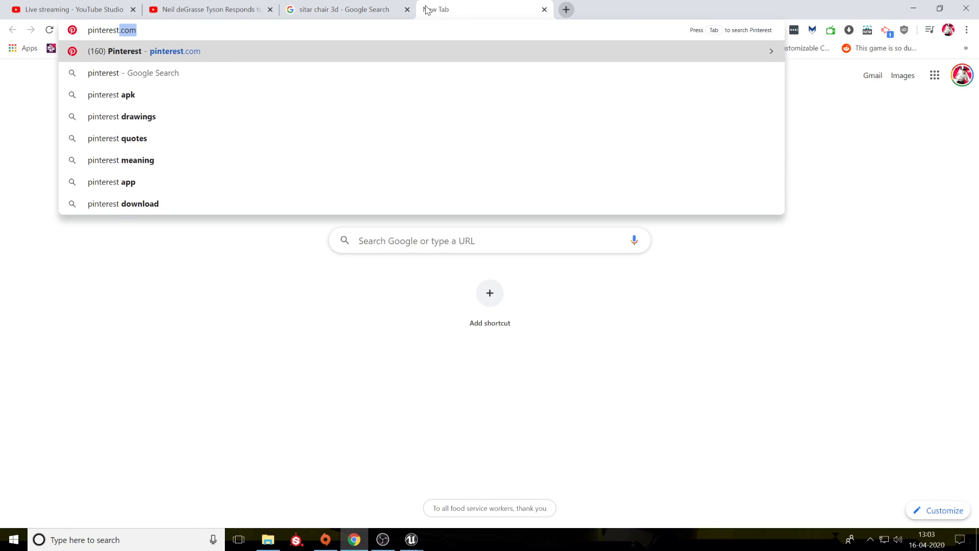
key("Return")
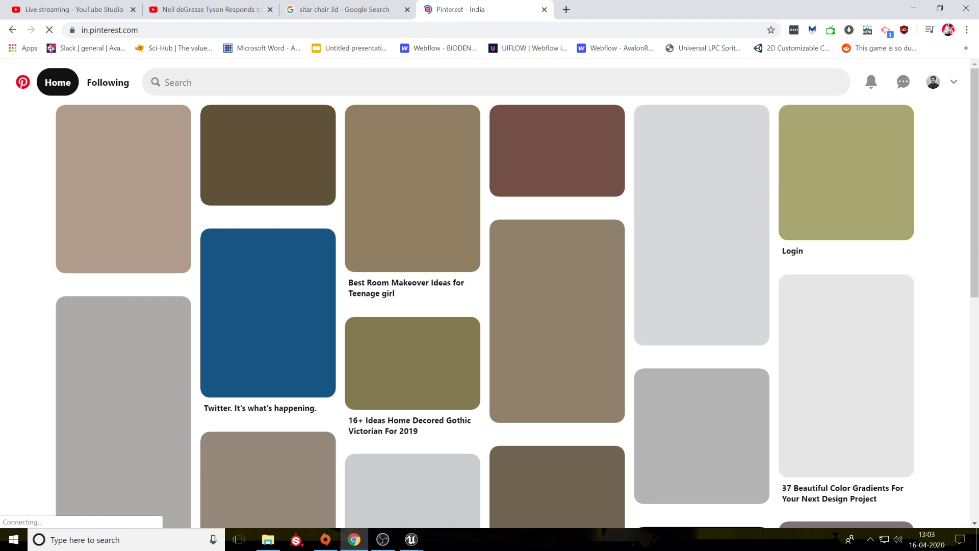
left_click(173, 82)
type("middle")
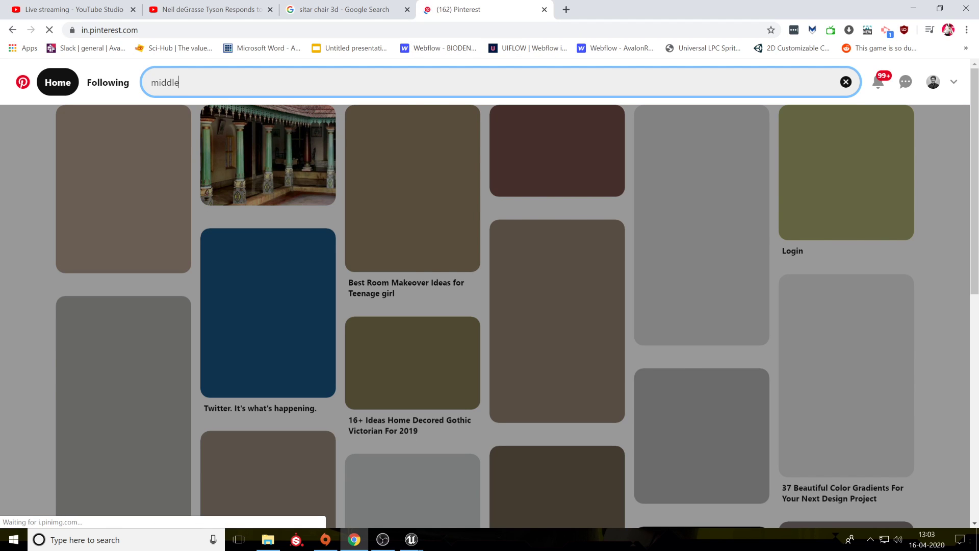
type(" class indian")
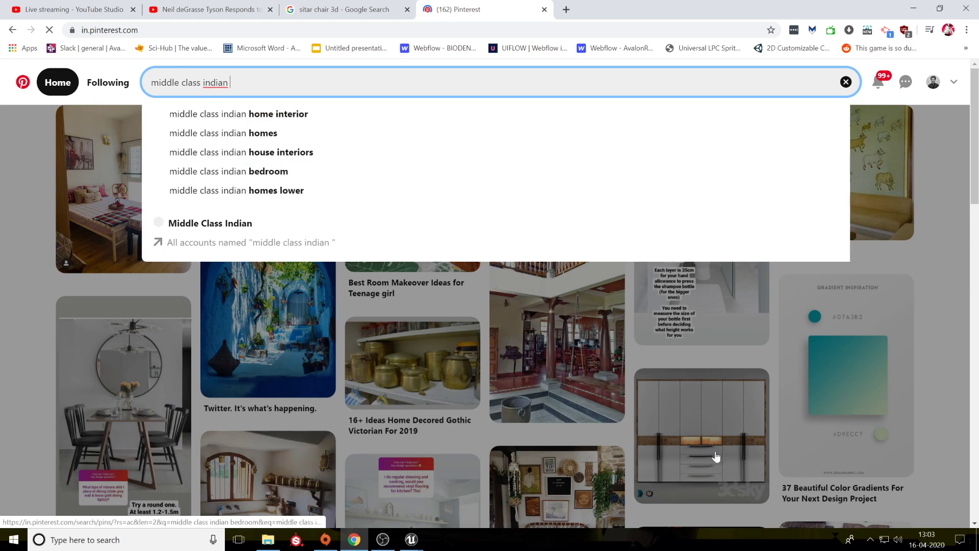
left_click(2, 276)
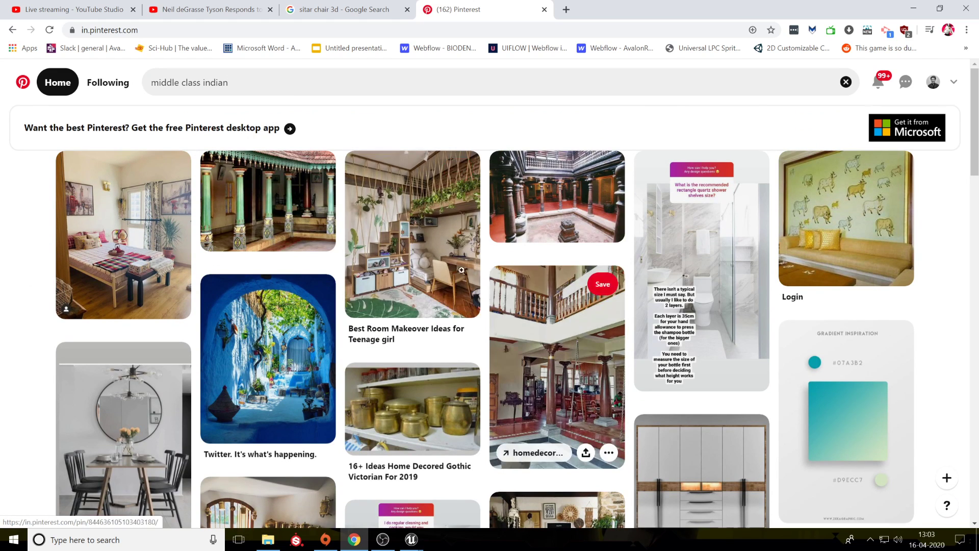
Open the Pinterest pin of the courtyard house with wooden pillars and a hanging swing, and return to the home feed.
scroll(444, 252, "down", 2)
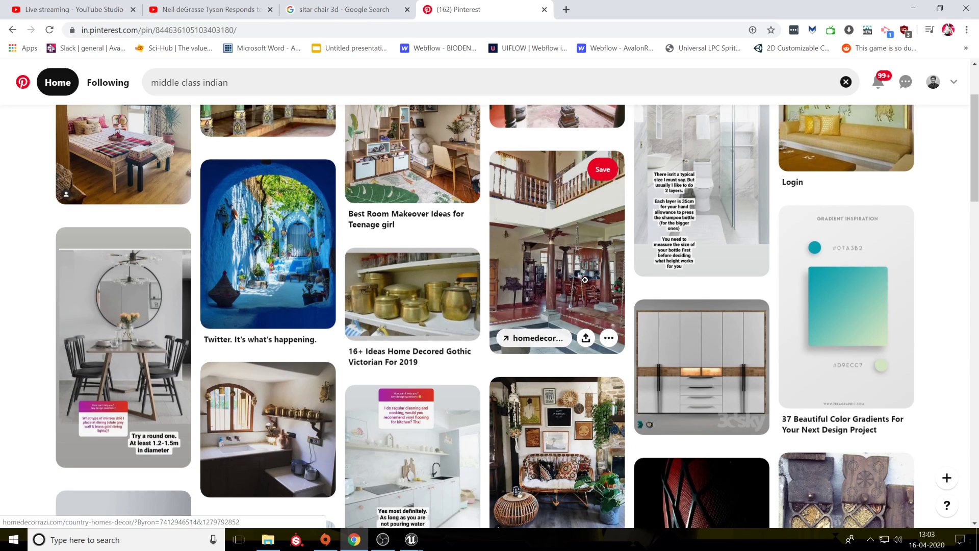
left_click(586, 280)
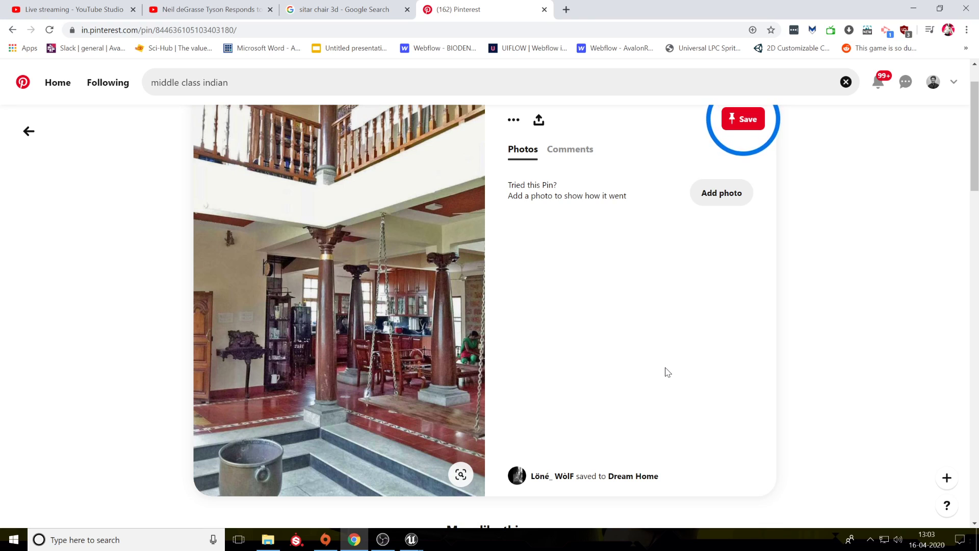
left_click(12, 30)
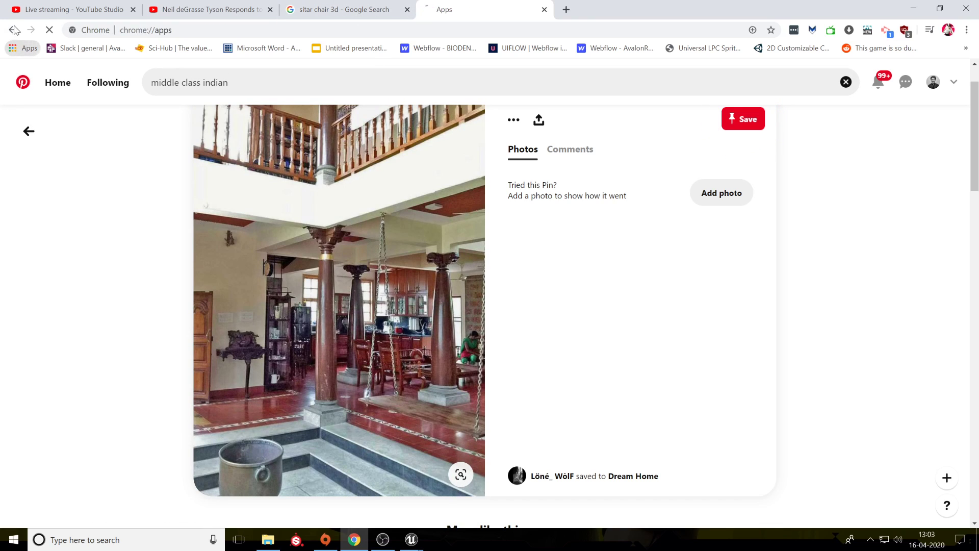
Browse the Pinterest home feed for Indian home interior and furniture references.
scroll(544, 250, "down", 5)
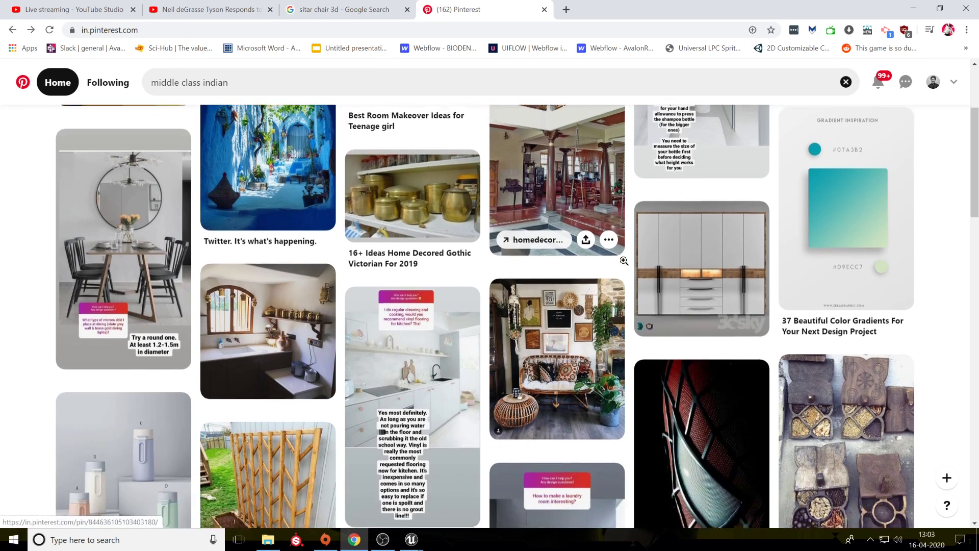
scroll(867, 364, "down", 6)
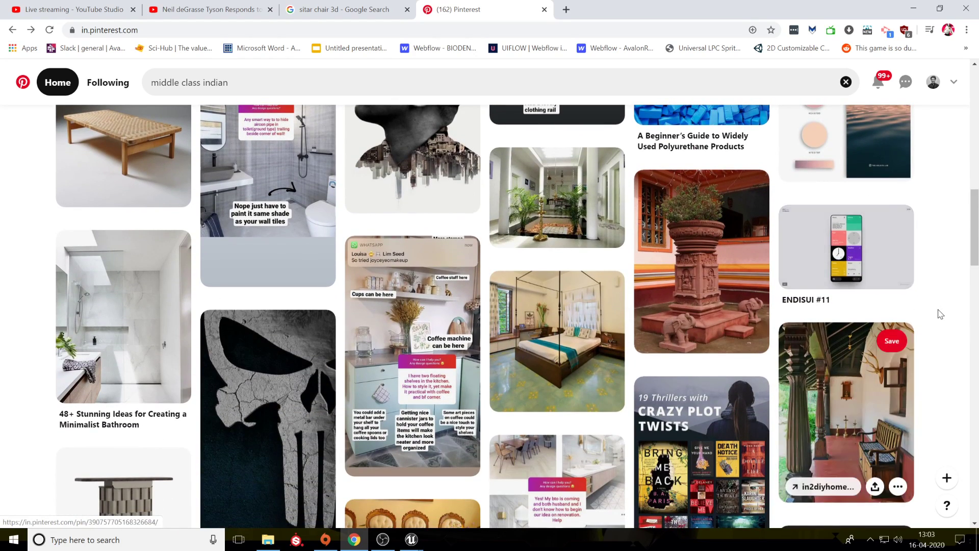
scroll(941, 313, "down", 4)
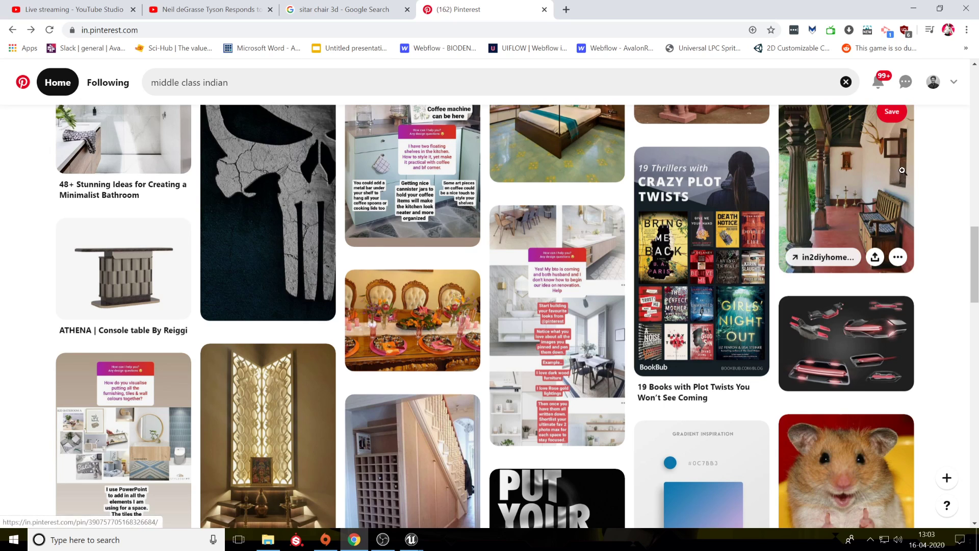
scroll(871, 202, "down", 4)
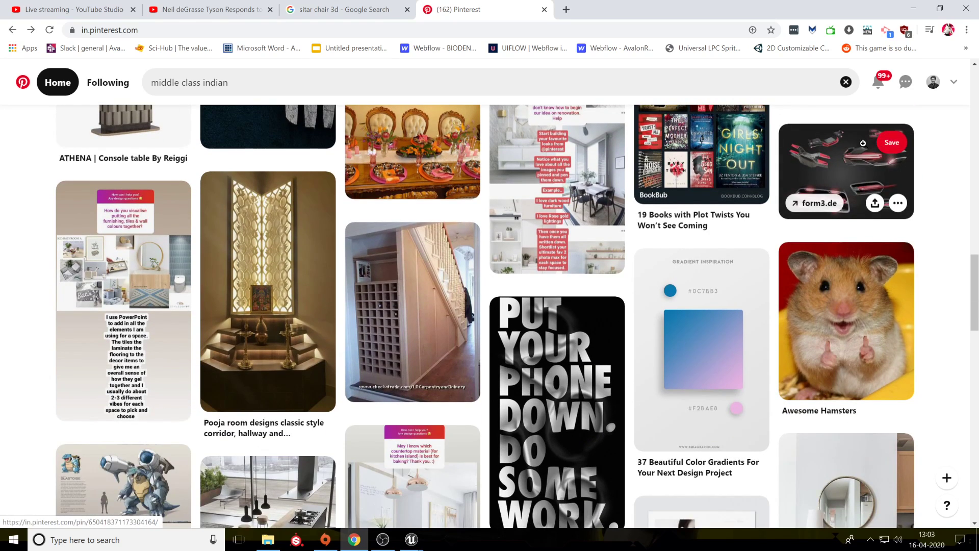
scroll(917, 254, "down", 3)
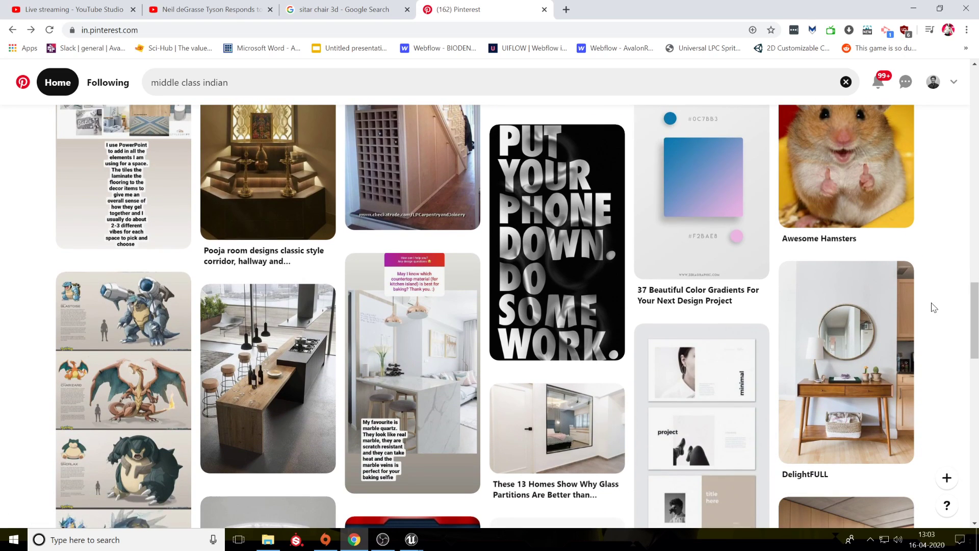
scroll(944, 312, "down", 7)
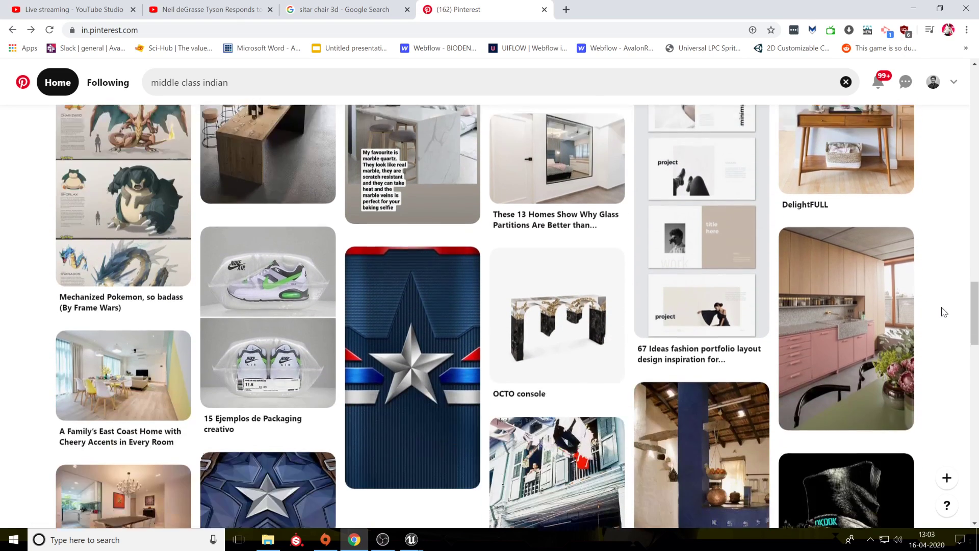
scroll(944, 312, "down", 6)
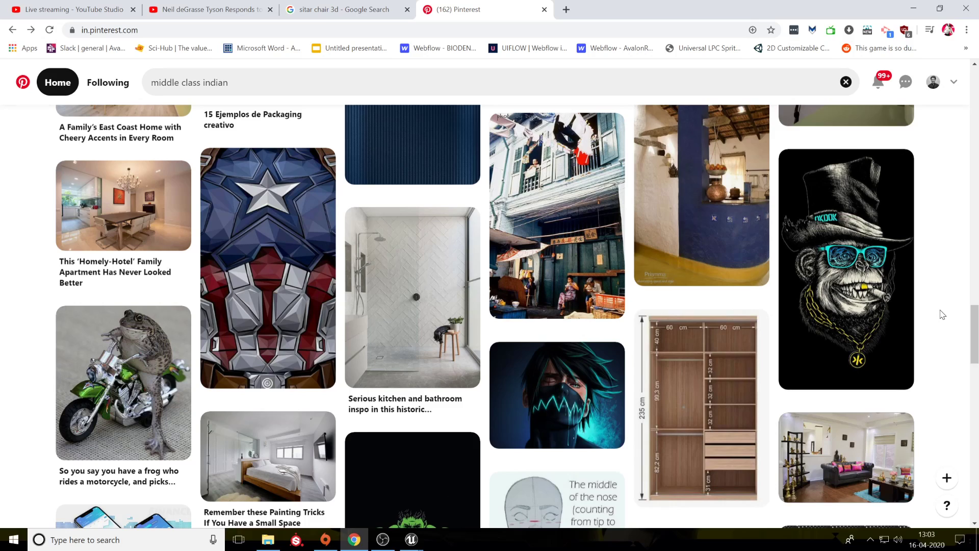
scroll(974, 351, "down", 1)
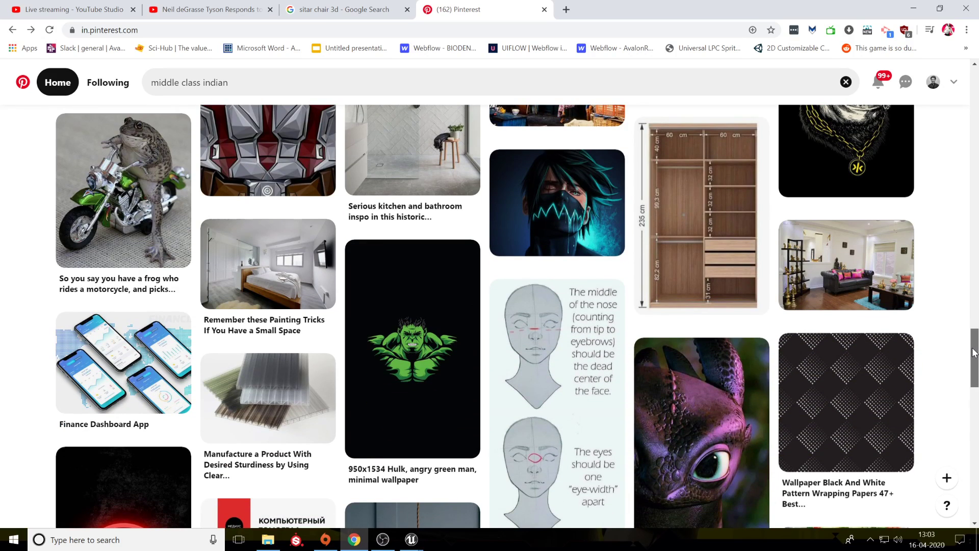
scroll(974, 351, "down", 4)
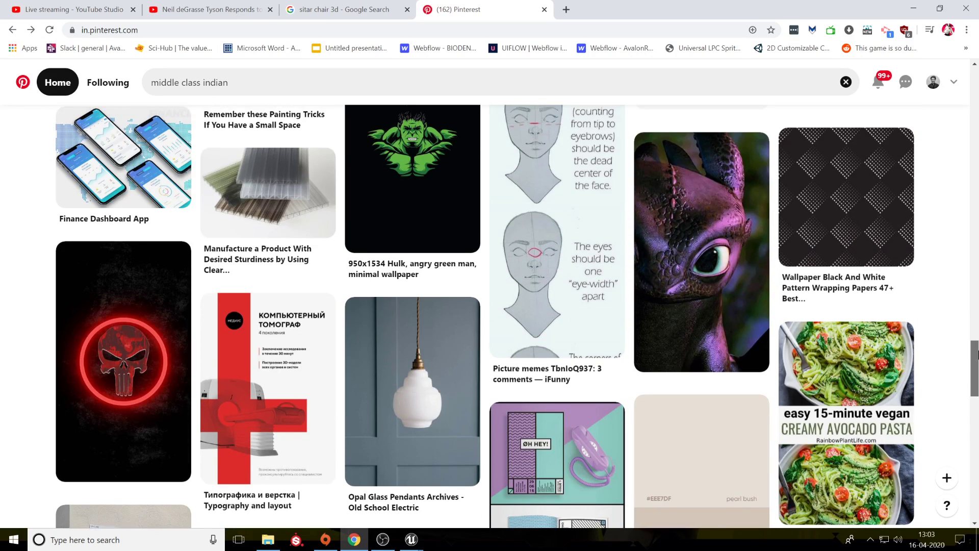
scroll(976, 352, "up", 7)
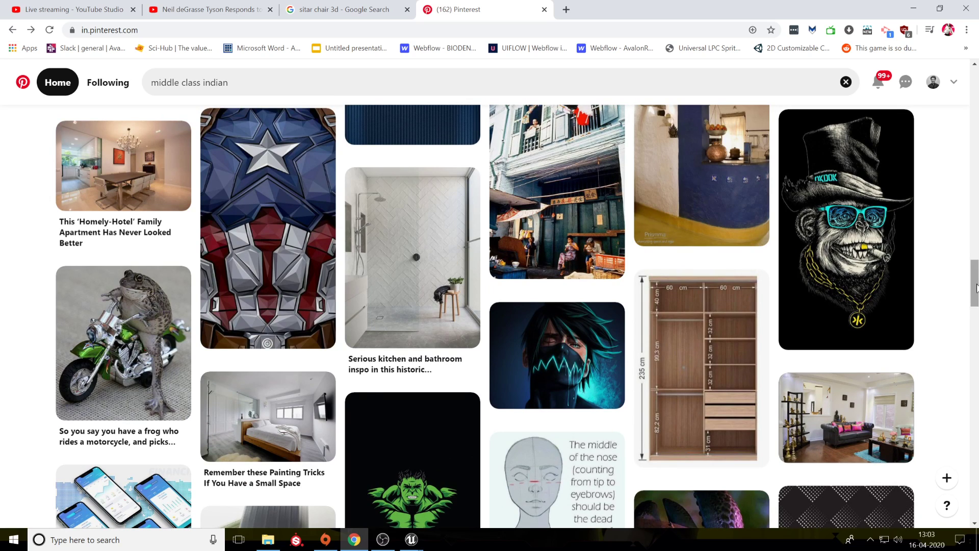
scroll(976, 289, "down", 1)
left_click_drag(977, 289, 977, 363)
left_click_drag(976, 366, 977, 400)
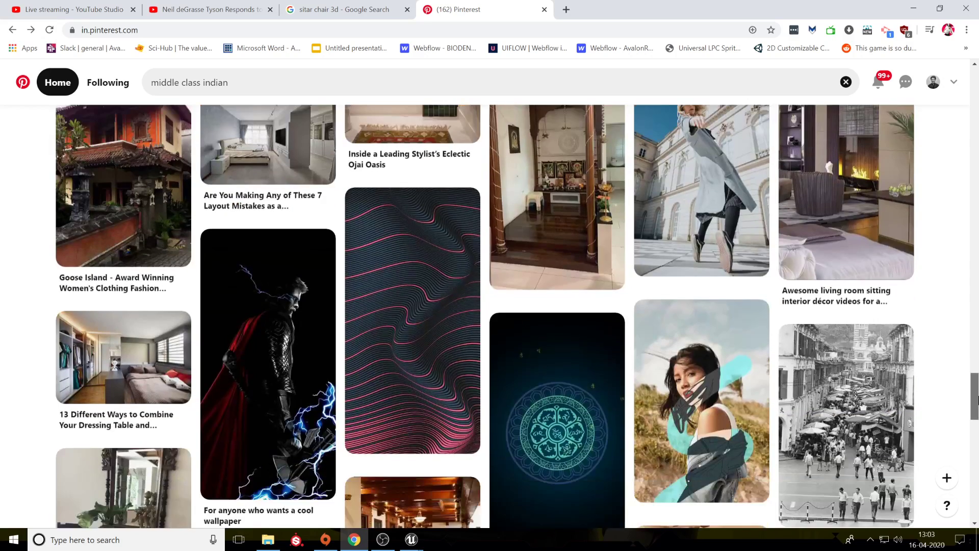
scroll(632, 242, "down", 3)
scroll(632, 246, "down", 3)
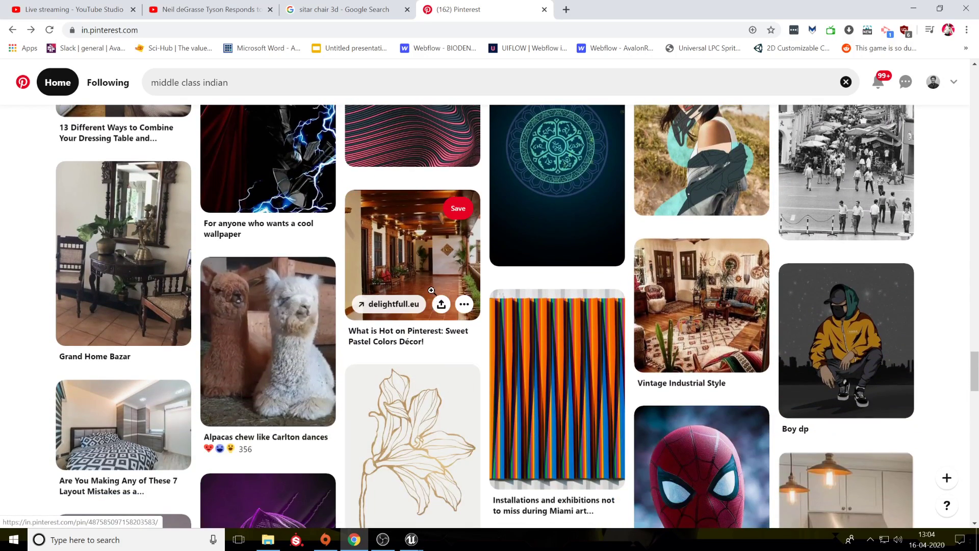
scroll(414, 369, "down", 4)
scroll(451, 300, "down", 2)
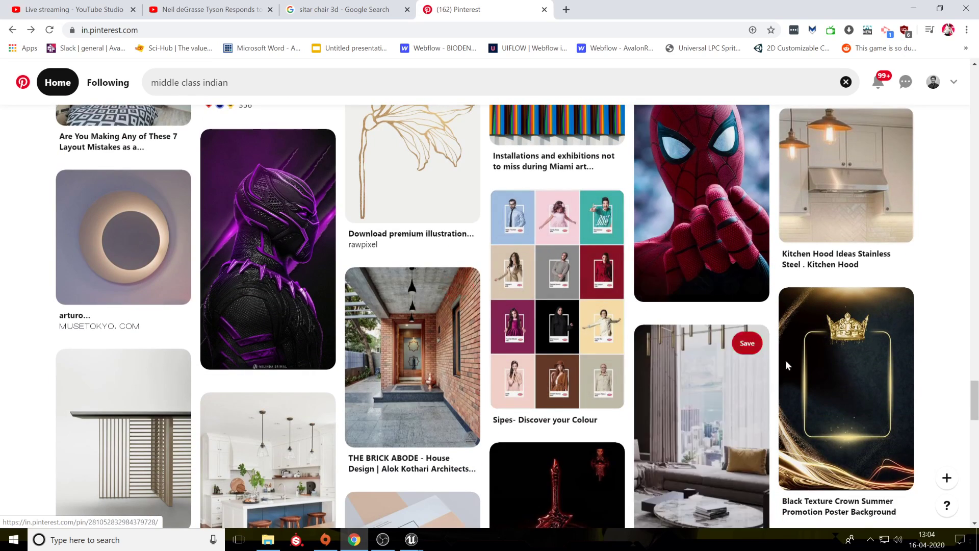
scroll(977, 408, "up", 1)
left_click_drag(978, 407, 975, 244)
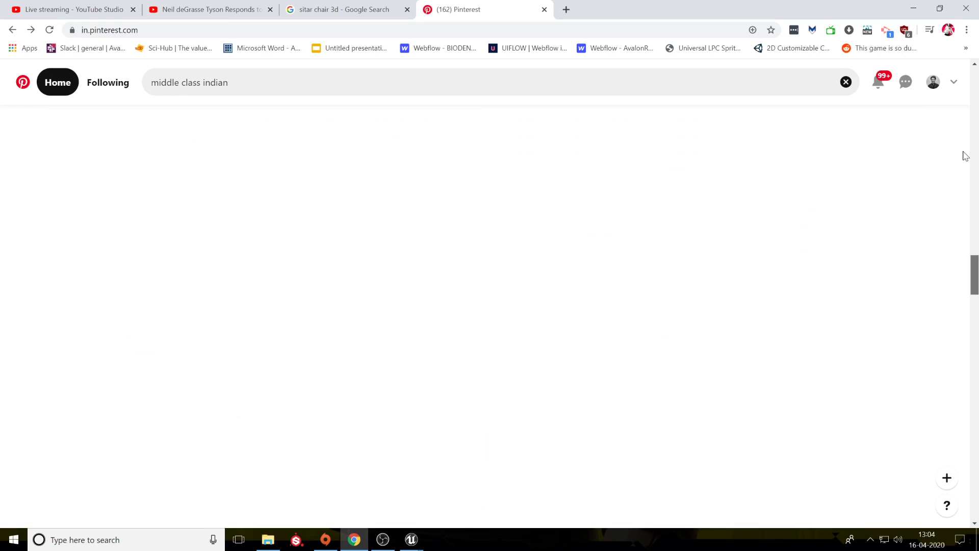
Check the live chat in YouTube Studio and go back to the "sitar chair 3d" search results.
left_click(90, 6)
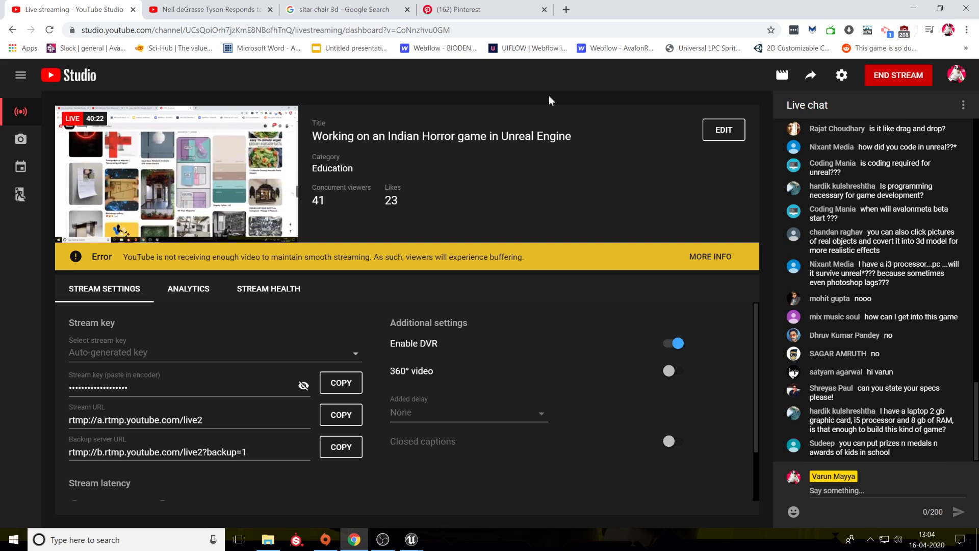
left_click(451, 9)
left_click(373, 7)
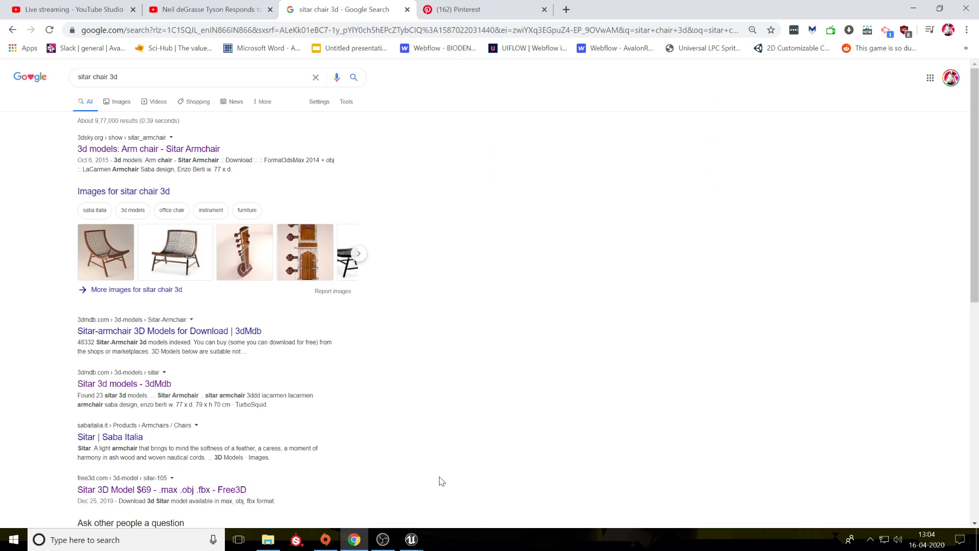
Switch to the SuicideGame project in Unreal Editor and examine the bedroom's walls, ceiling and shelves along with the adjoining rooms.
left_click(441, 485)
mouse_move(587, 268)
right_mouse_down()
mouse_move(546, 118)
mouse_move(498, 81)
mouse_move(507, 153)
mouse_move(383, 97)
mouse_move(357, 102)
mouse_move(449, 102)
mouse_move(474, 132)
mouse_move(485, 231)
right_mouse_up()
left_click(465, 190)
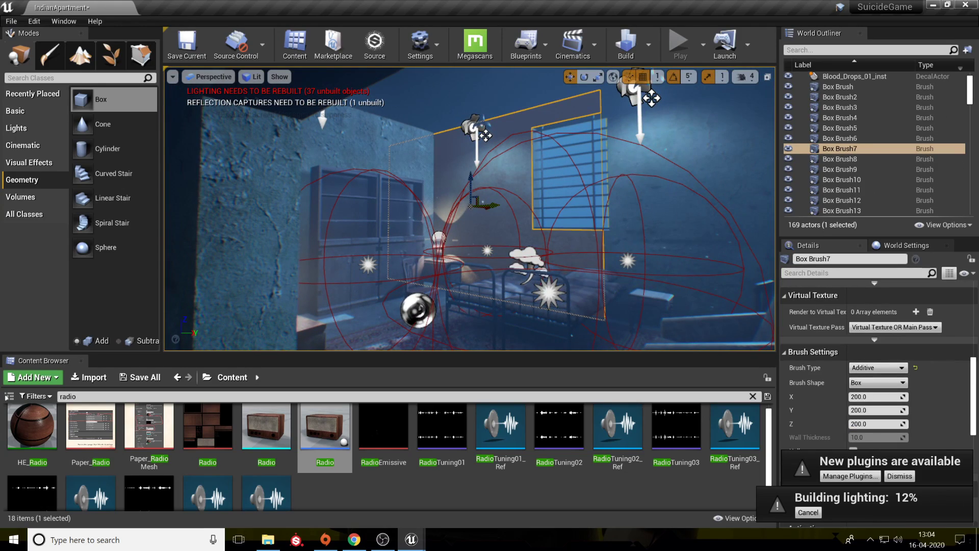
left_click(658, 196)
mouse_move(658, 197)
right_mouse_down()
mouse_move(655, 215)
mouse_move(663, 107)
mouse_move(643, 153)
mouse_move(545, 207)
mouse_move(388, 220)
mouse_move(291, 202)
mouse_move(214, 224)
right_mouse_up()
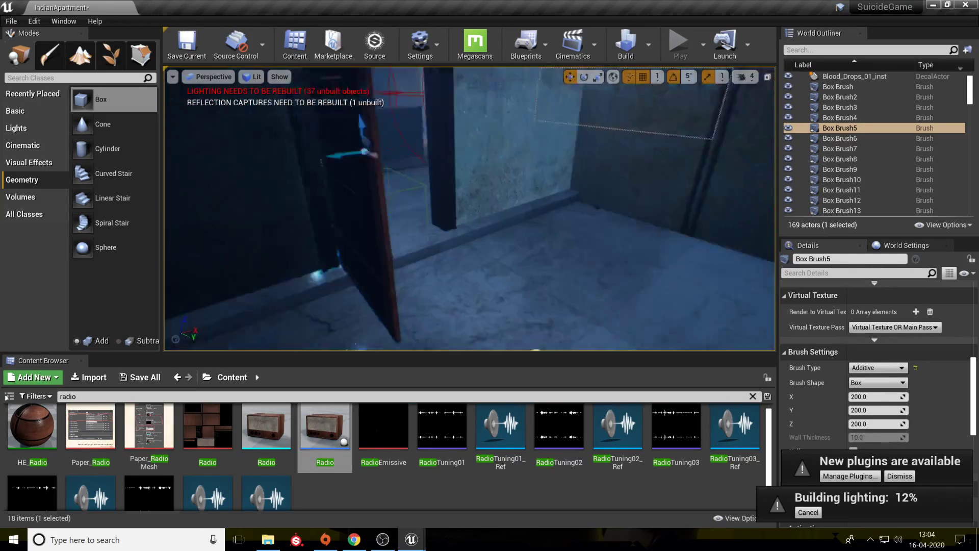
right_click_drag(469, 210, 617, 204)
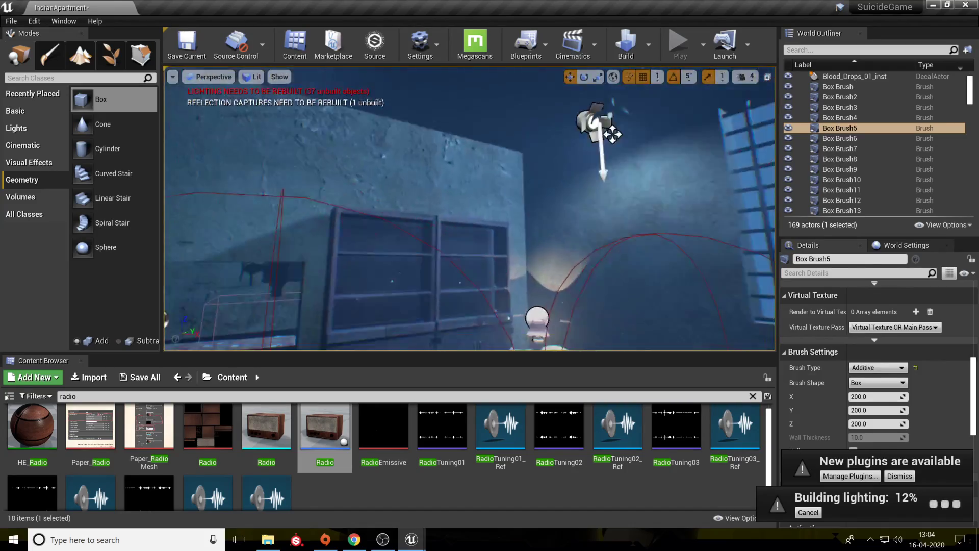
right_click_drag(490, 204, 464, 204)
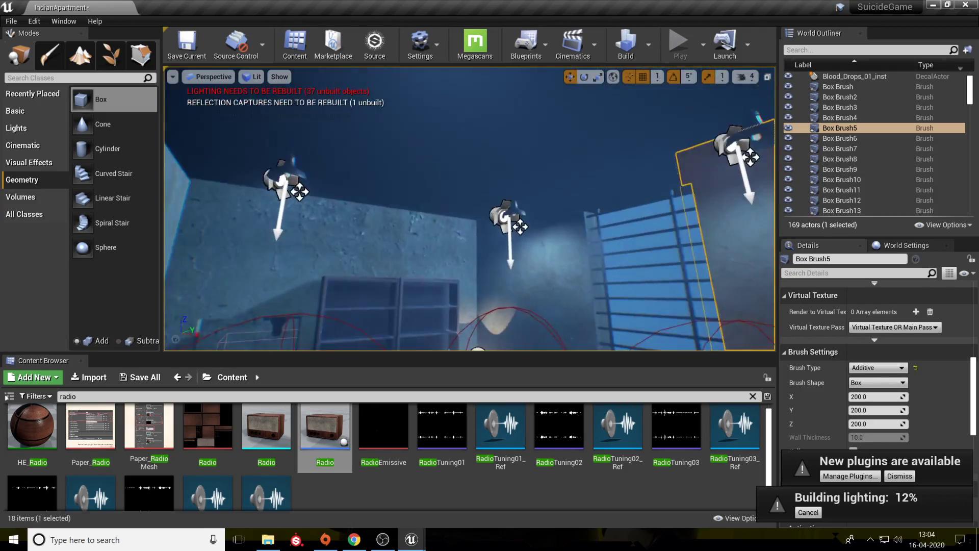
right_click_drag(490, 204, 541, 224)
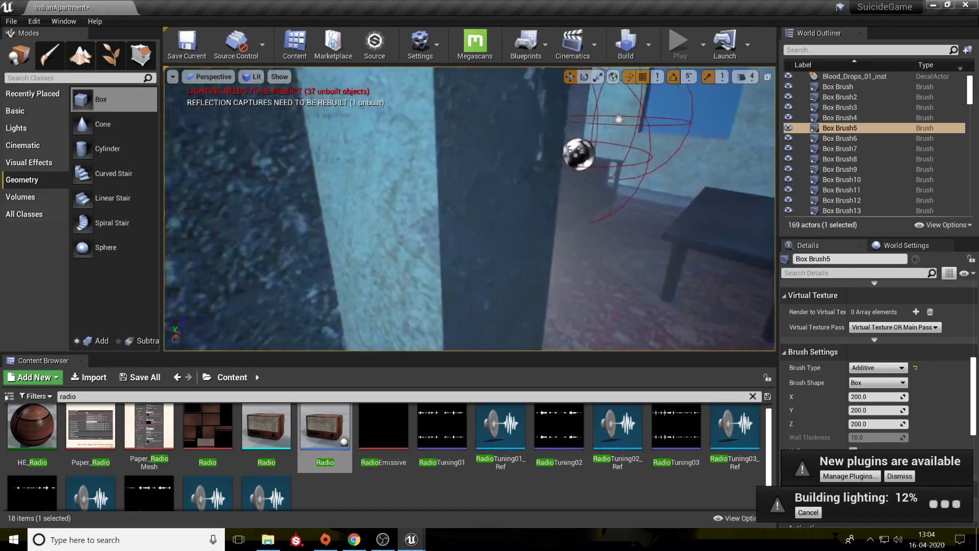
right_click_drag(489, 204, 408, 199)
mouse_move(469, 204)
right_mouse_down()
mouse_move(454, 235)
mouse_move(388, 209)
mouse_move(255, 206)
mouse_move(467, 153)
mouse_move(469, 112)
mouse_move(490, 179)
mouse_move(627, 225)
right_mouse_up()
right_click_drag(169, 201, 94, 204)
right_click_drag(382, 243, 390, 260)
Switch to the browser and read the viewers' prop suggestions in the YouTube Studio live chat.
left_click(350, 540)
left_click(350, 540)
left_click(350, 541)
left_click(118, 8)
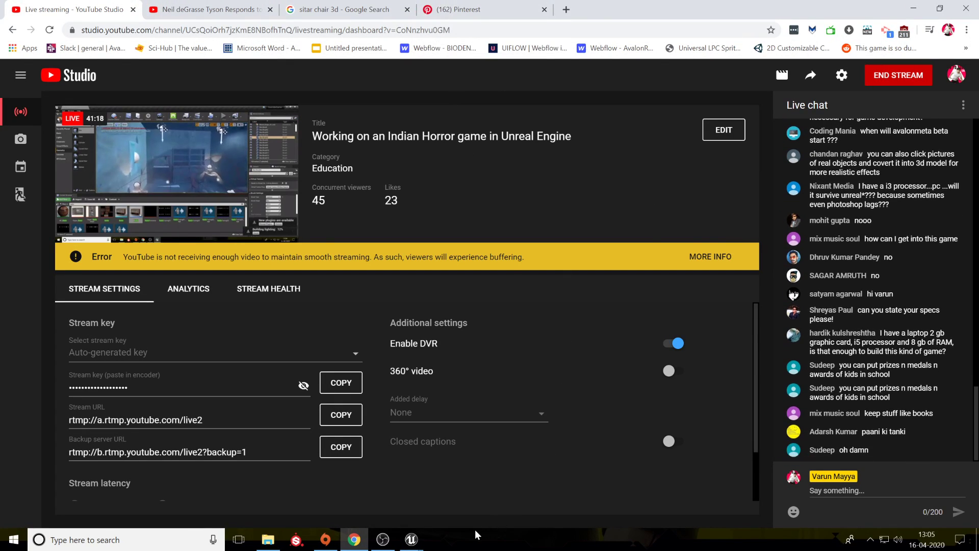
Return to Unreal Editor and view the cabinets and the carpeted room with the two table lamps.
mouse_move(411, 539)
left_click(459, 485)
key("alt+Tab")
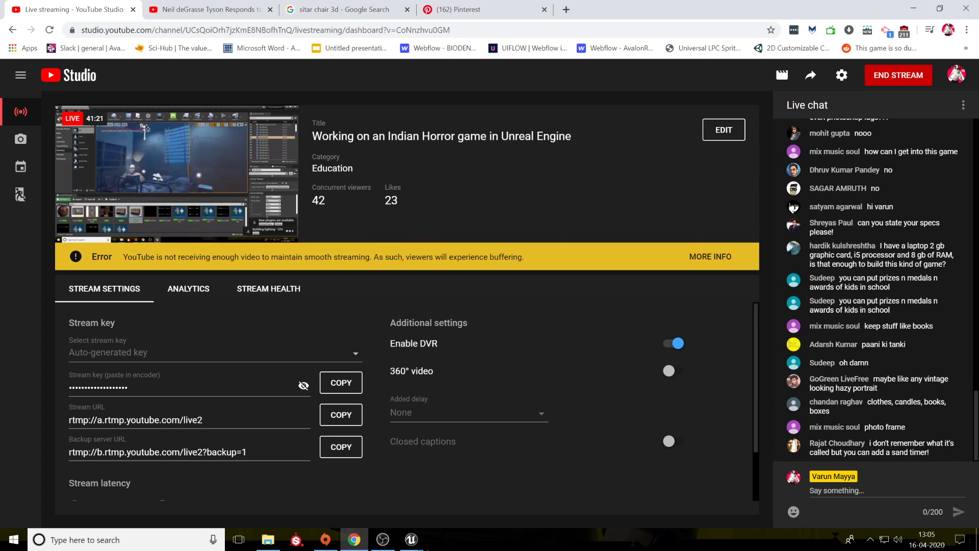
key("alt+Tab")
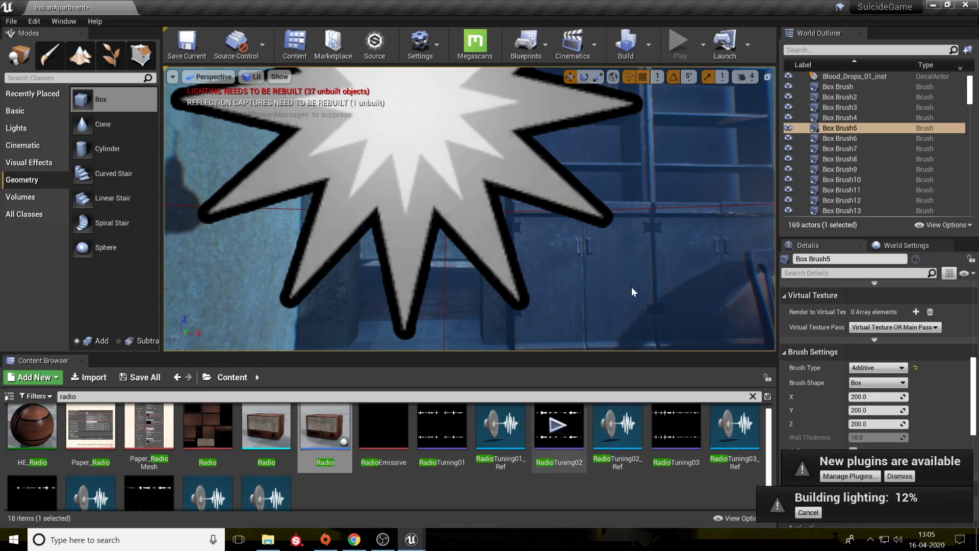
right_click_drag(536, 100, 576, 109)
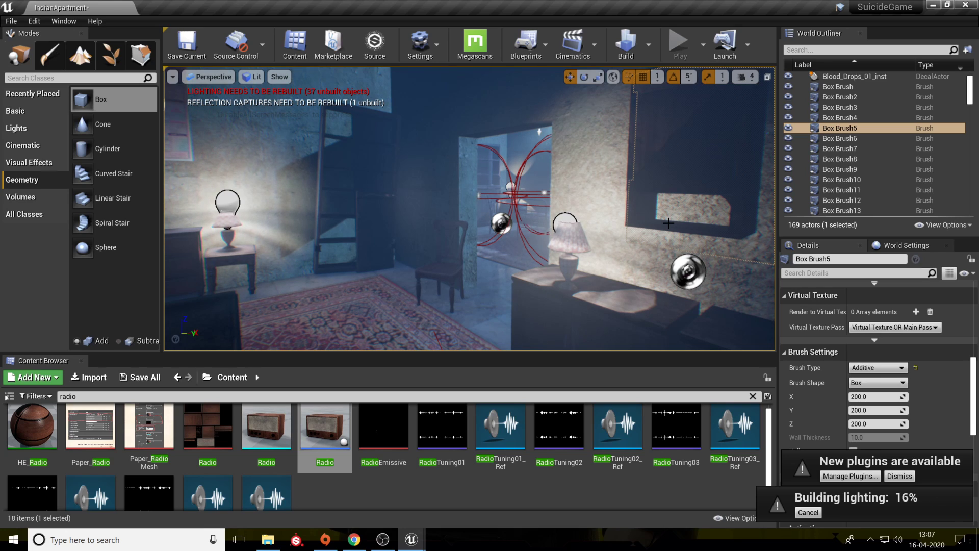
Check the stream's live chat, return to Unreal Editor and look through the lamp-lit living area and the long hall with barred windows.
left_click(358, 543)
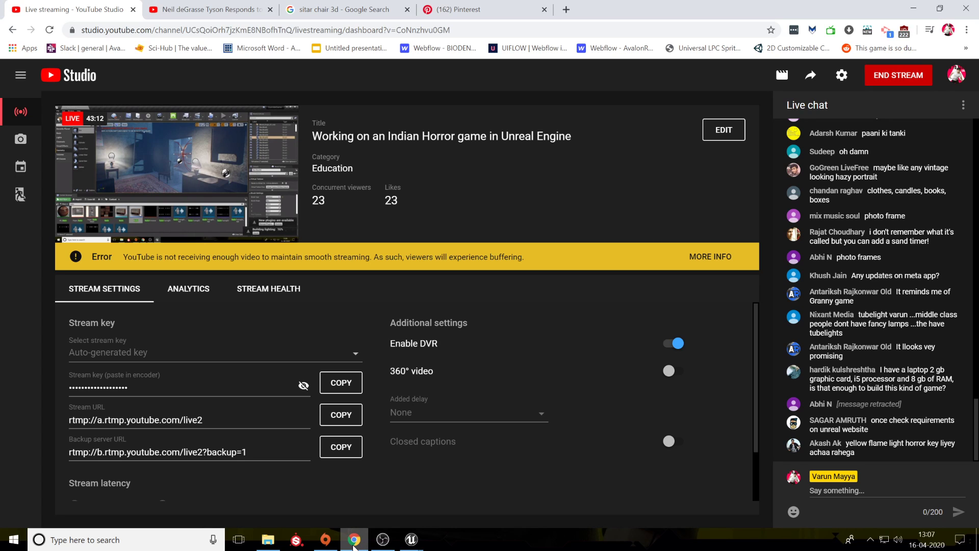
left_click(355, 542)
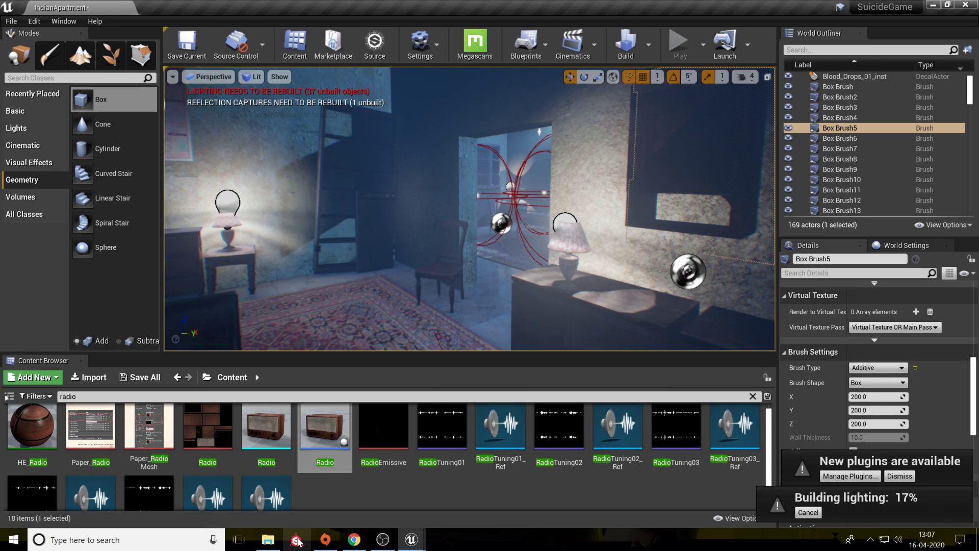
right_click_drag(439, 128, 408, 84)
right_click_drag(202, 230, 204, 228)
key("w")
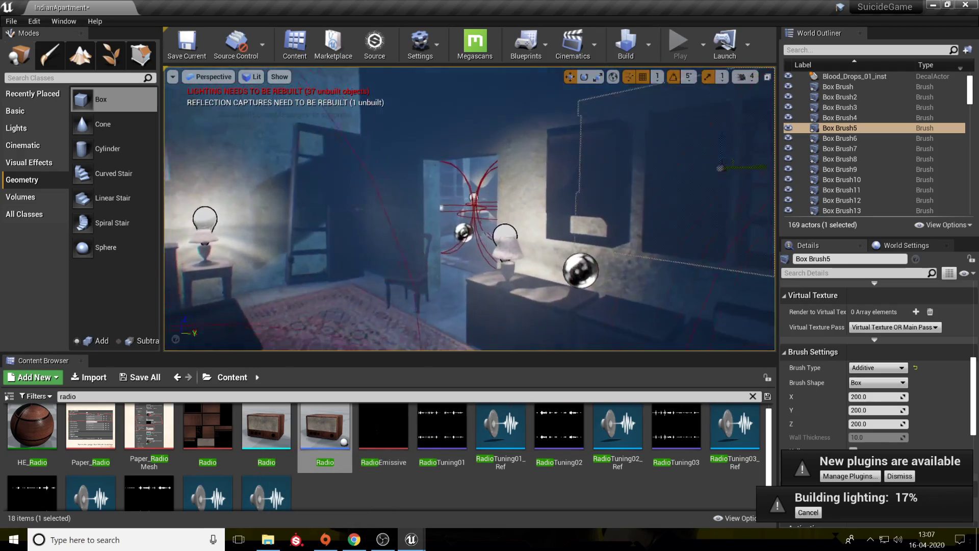
key("w")
right_click_drag(438, 209, 316, 204)
key("s")
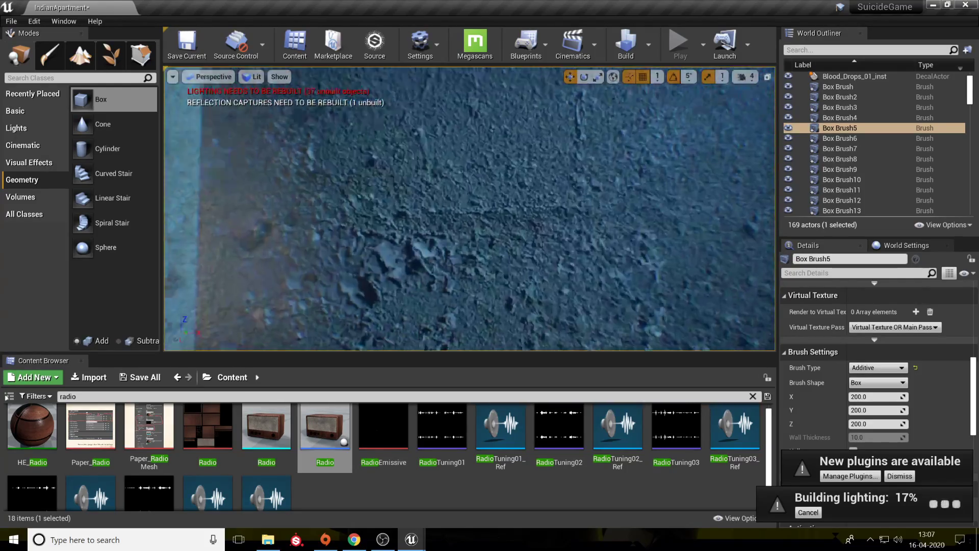
right_click_drag(316, 204, 286, 204)
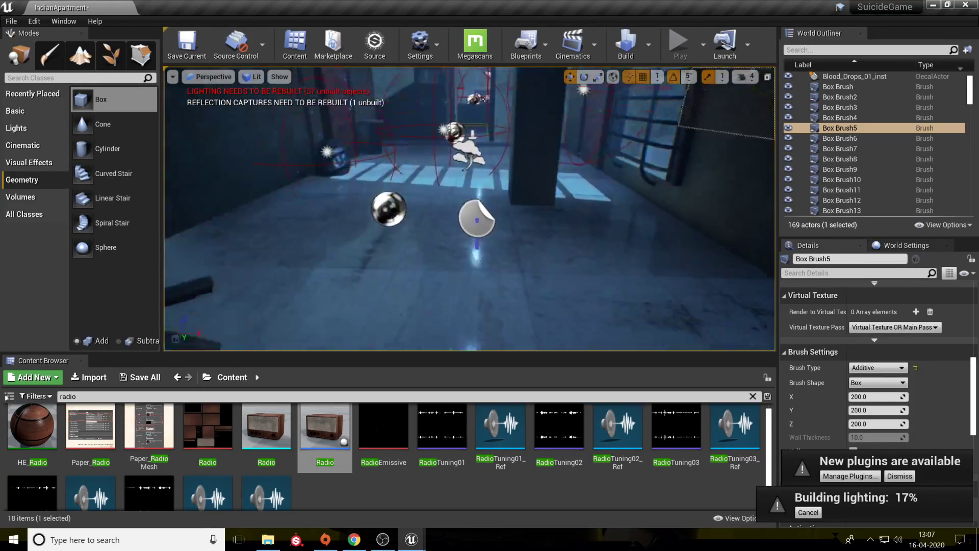
mouse_move(470, 209)
right_mouse_down()
mouse_move(469, 174)
mouse_move(470, 194)
right_mouse_up()
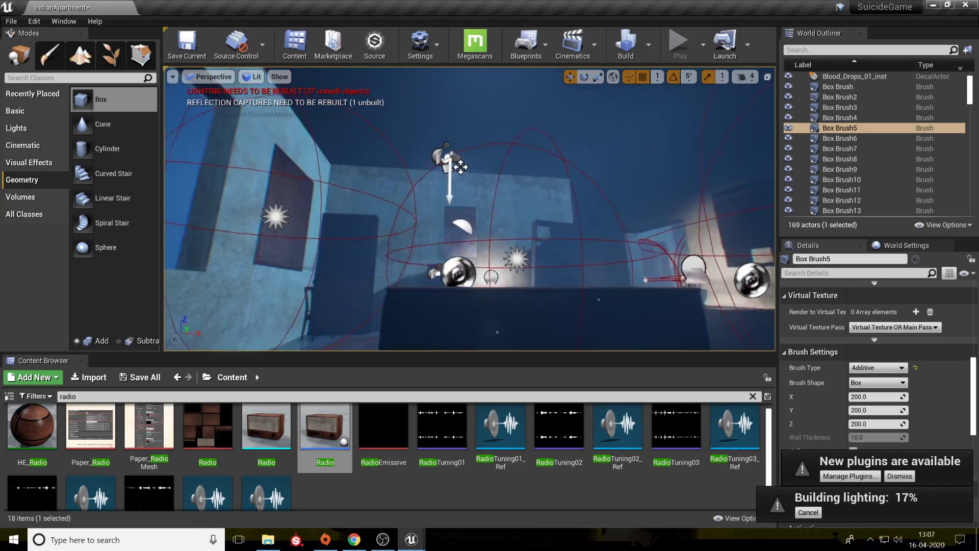
right_click_drag(469, 194, 357, 209)
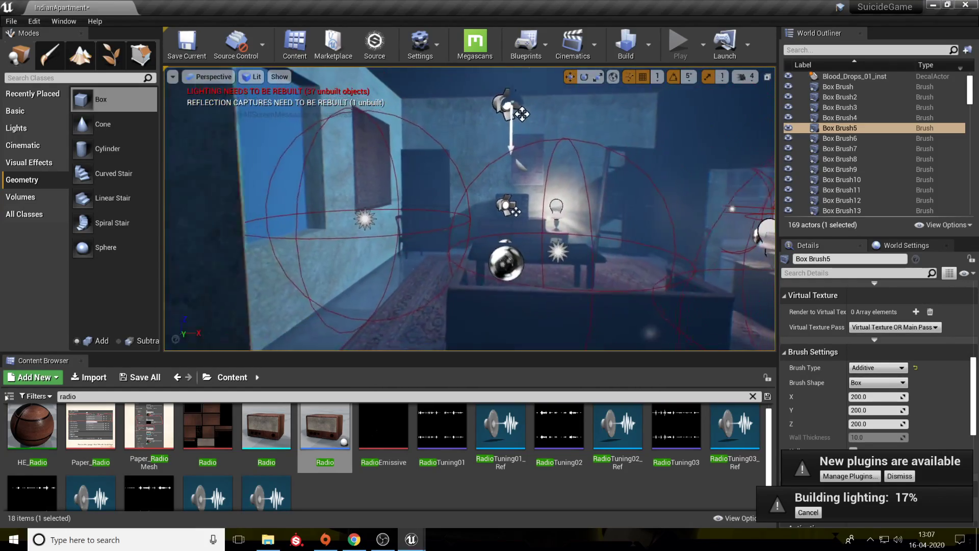
Search the project content for "curtain", then clear the search.
left_click(145, 396)
type("curtain")
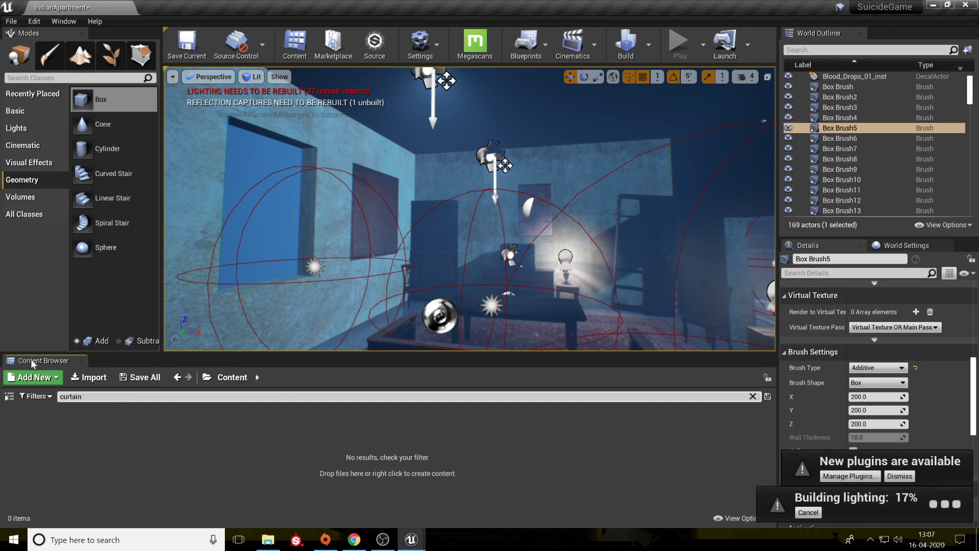
key("ctrl+a")
key("BackSpace")
Look through the lamp-lit room, its plaster walls and the large shelf unit beside the doorway.
right_click_drag(263, 333, 357, 334)
key("w")
mouse_move(459, 285)
right_mouse_down()
mouse_move(500, 286)
mouse_move(489, 293)
right_mouse_up()
left_click(484, 301)
right_click_drag(389, 301, 367, 300)
right_click_drag(502, 274, 459, 275)
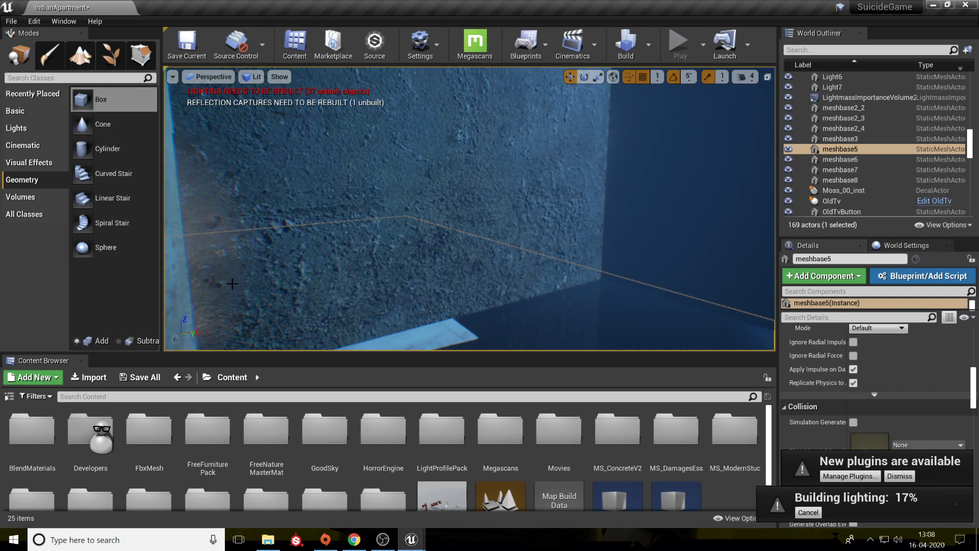
right_click_drag(716, 266, 749, 278)
right_click_drag(469, 209, 652, 212)
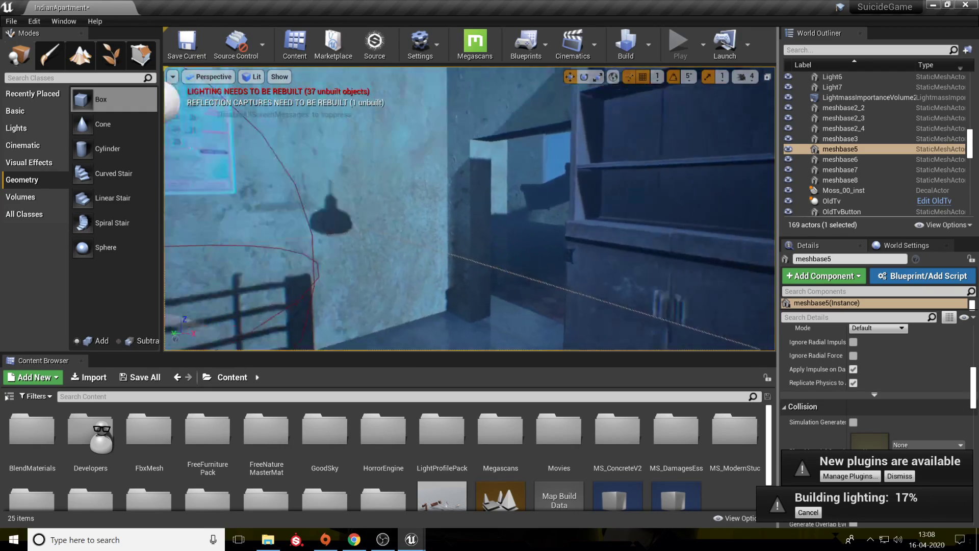
Examine the rough plaster wall up close and the floating furniture of the Hovering actor.
key("w")
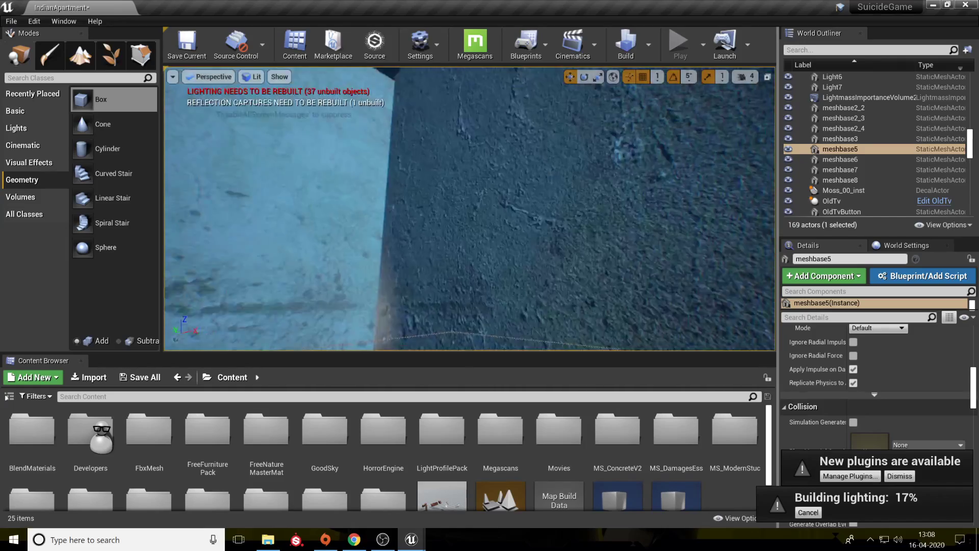
key("s")
mouse_move(536, 203)
right_mouse_down()
mouse_move(619, 179)
mouse_move(472, 191)
mouse_move(520, 189)
right_mouse_up()
left_click(610, 198)
left_click(585, 195)
key("s")
key("s")
right_click_drag(266, 262, 267, 262)
key("w")
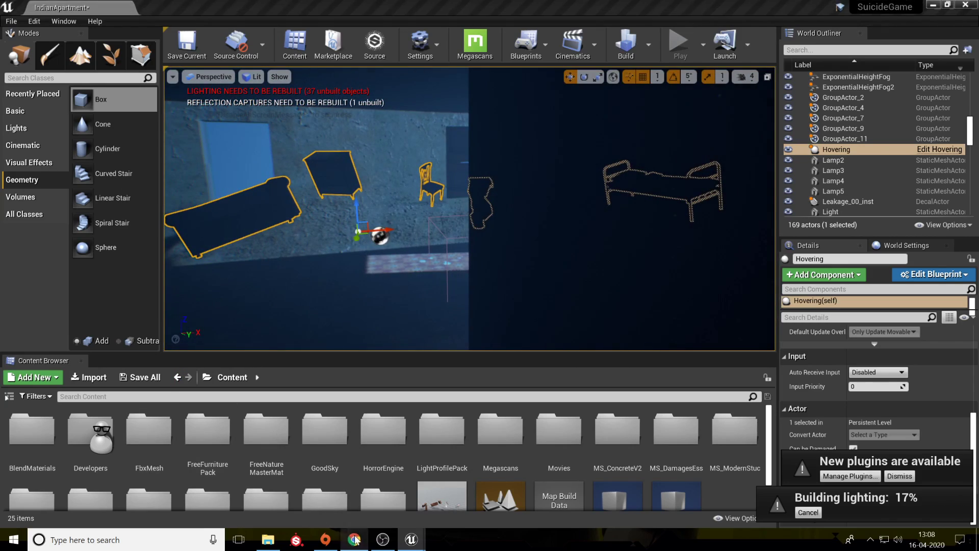
Switch to the browser, read the viewers' messages in the YouTube Studio live chat and return to Unreal Editor.
left_click(354, 539)
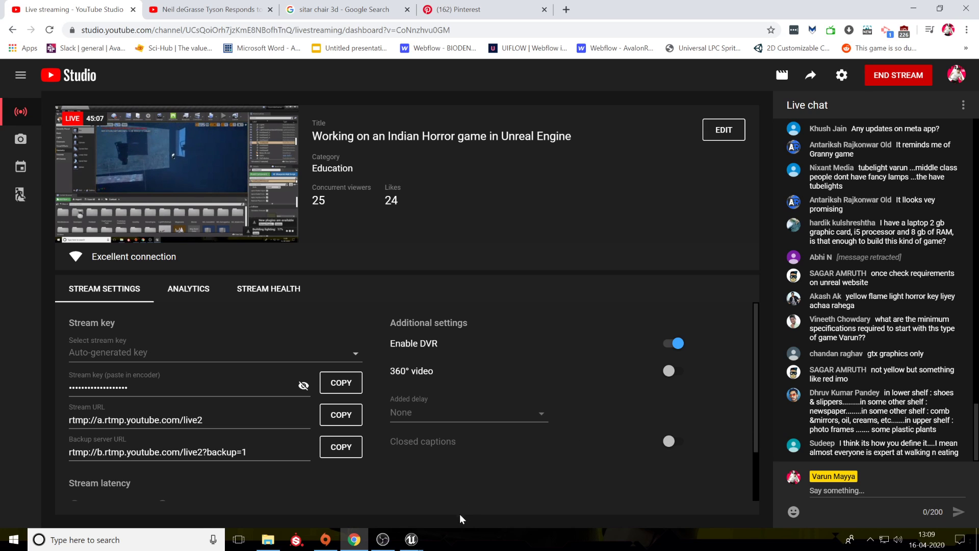
mouse_move(412, 544)
left_click(446, 497)
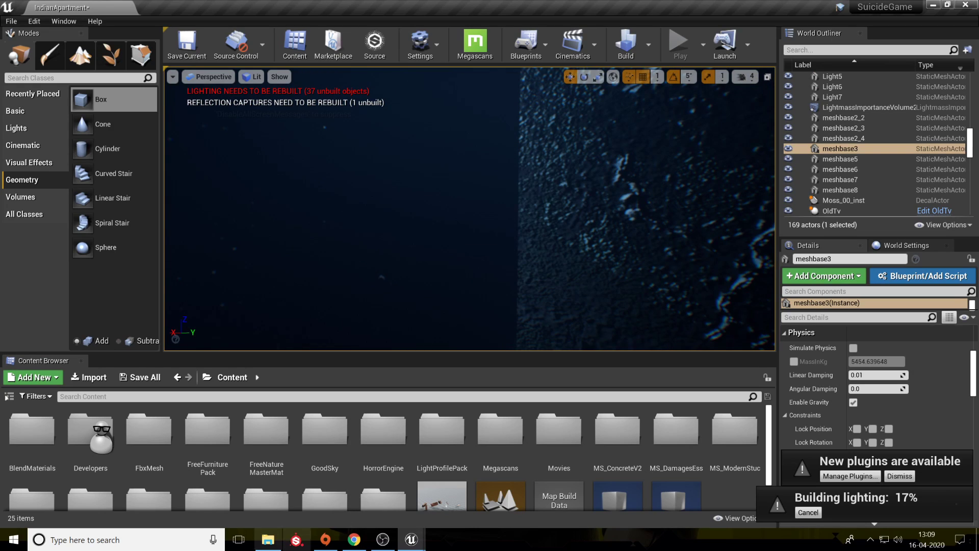
Switch back to YouTube Studio, pop the live chat out into its own window and minimise the main browser window.
left_click(353, 540)
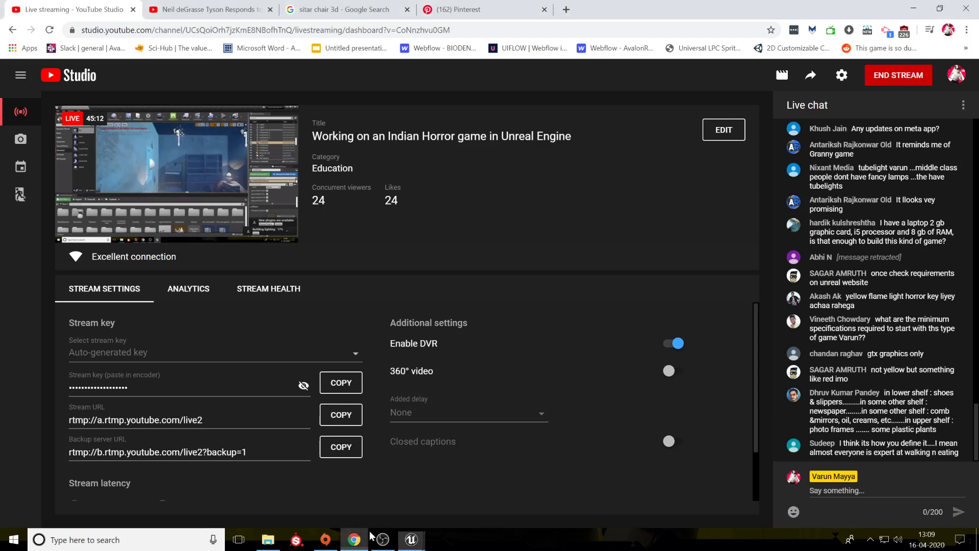
left_click(963, 105)
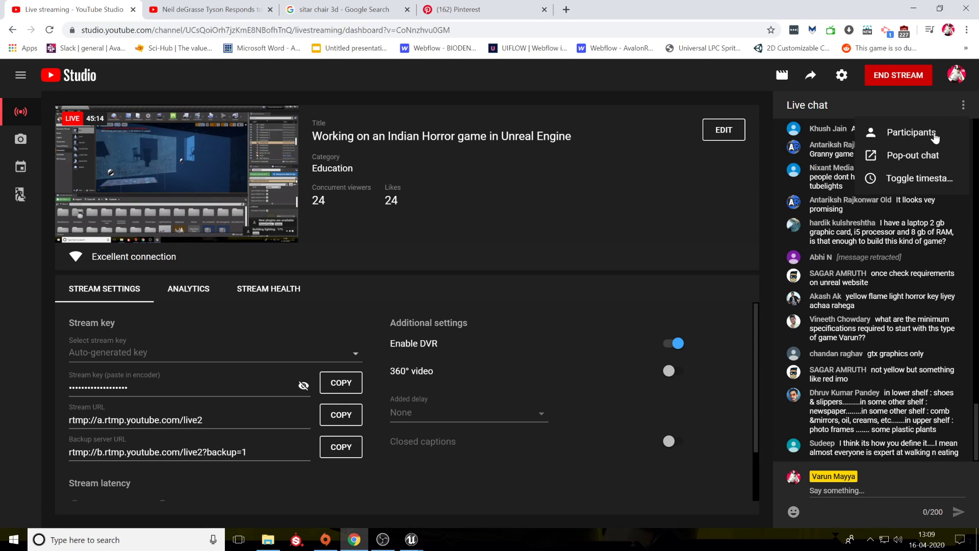
left_click(917, 156)
left_click(913, 8)
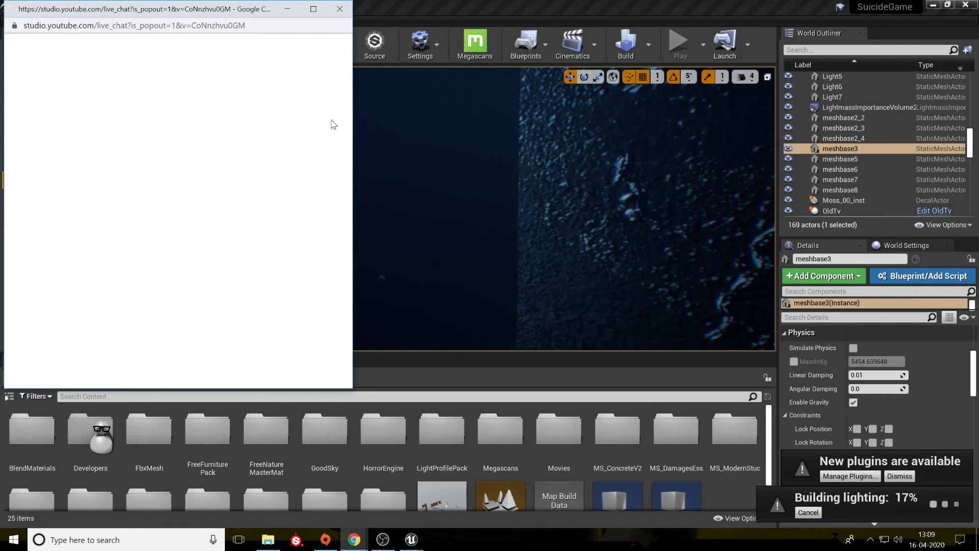
Arrange the Unreal Editor window beside a narrow, full-height live chat window so both stay visible.
right_click_drag(493, 306, 515, 306)
left_click(947, 4)
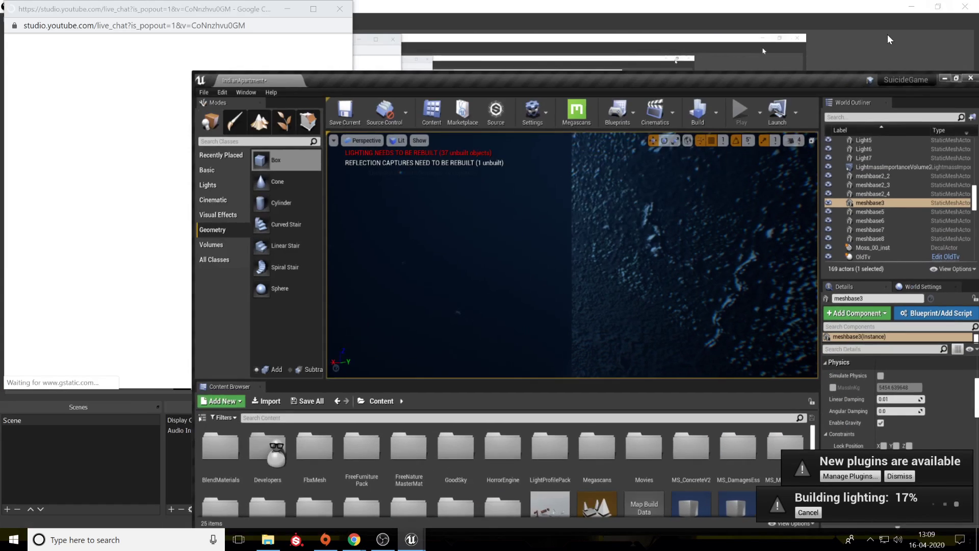
left_click_drag(327, 73, 324, 0)
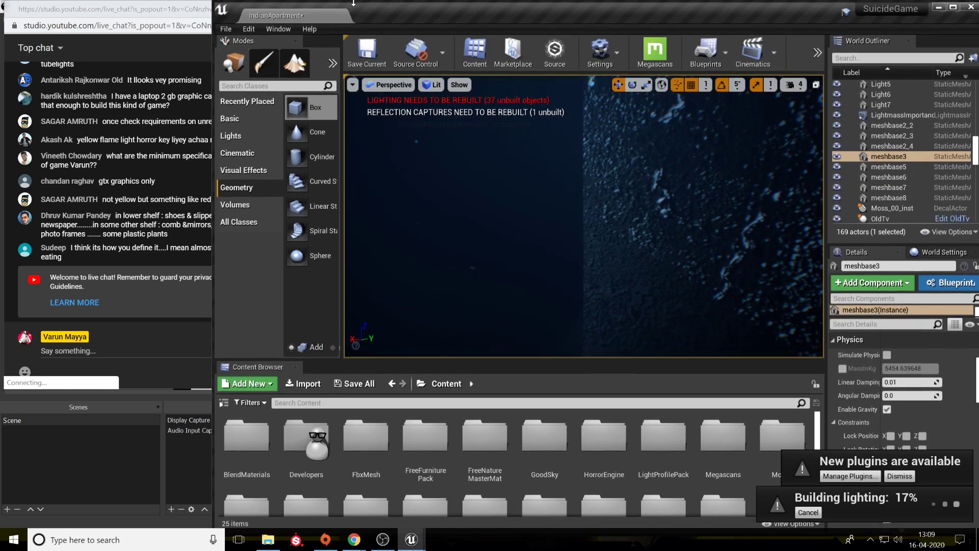
left_click(174, 76)
left_click_drag(352, 81, 213, 91)
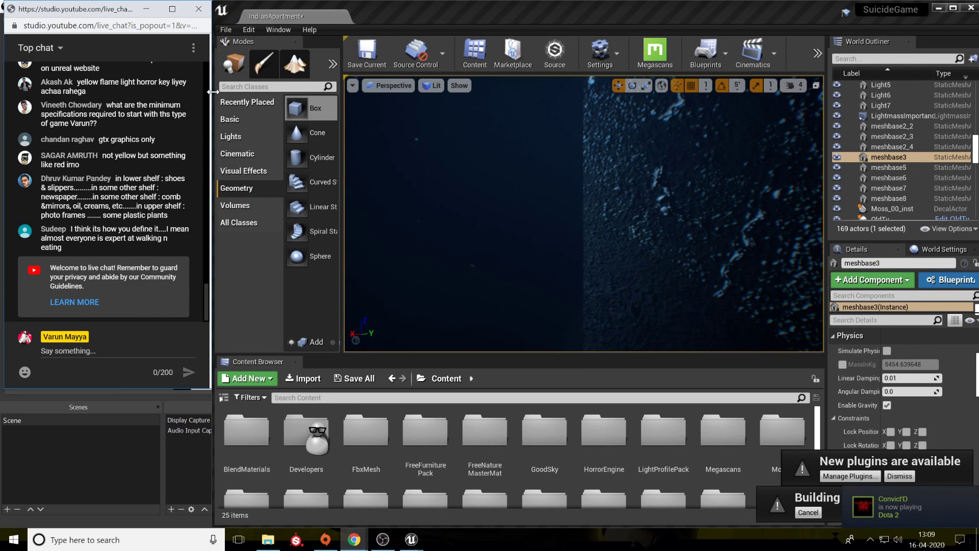
left_click_drag(126, 389, 125, 531)
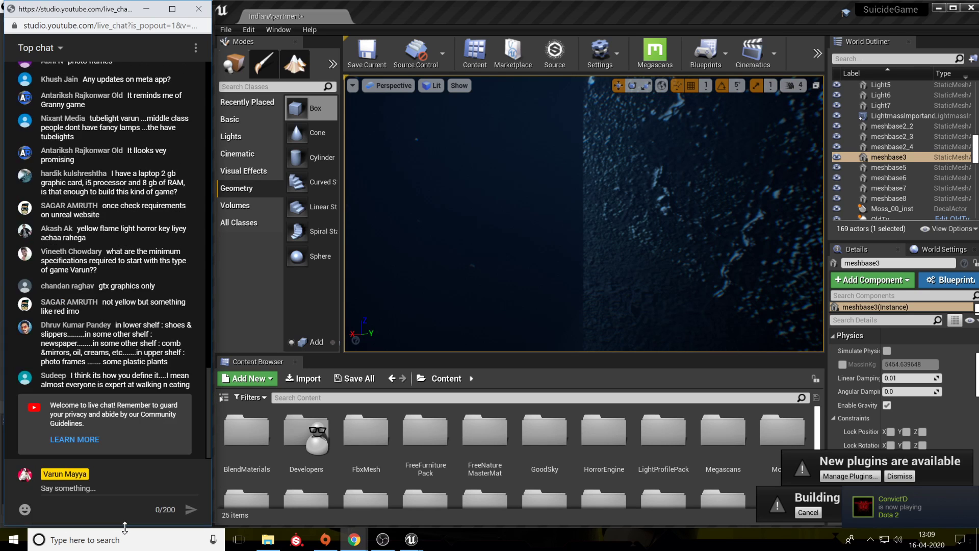
Examine the long hall with barred windows, its far doorway and the adjoining dark rooms while following the live chat.
right_click_drag(467, 265, 597, 266)
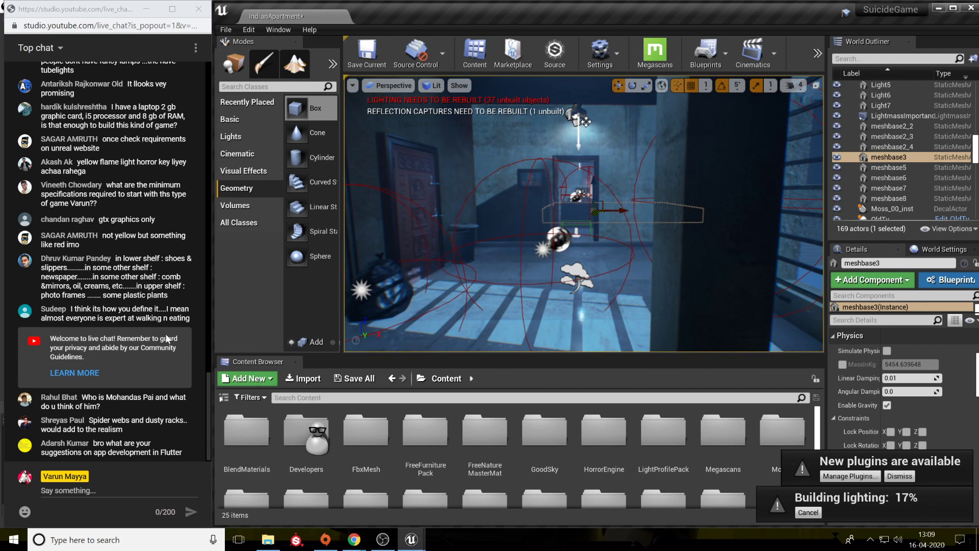
right_click_drag(417, 275, 437, 271)
key("w")
key("s")
key("w")
key("s")
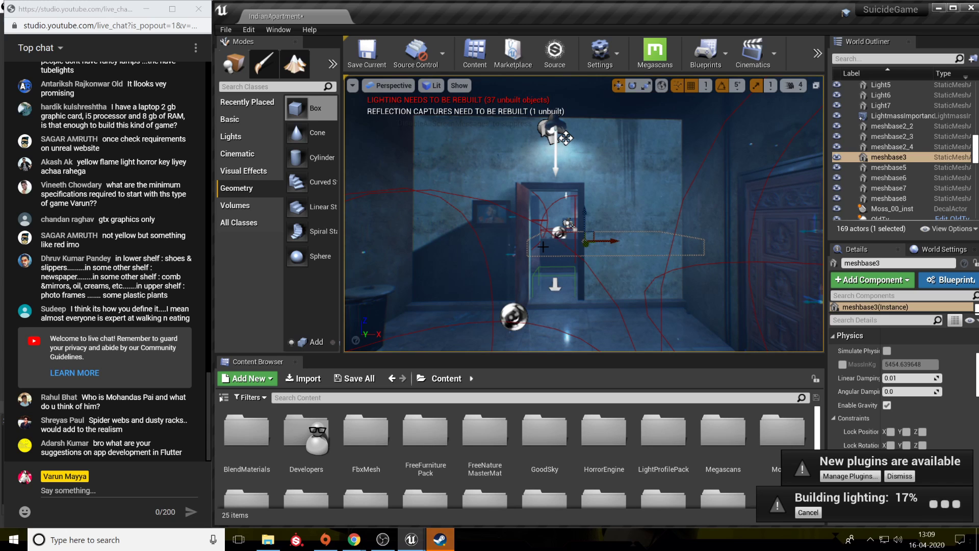
mouse_move(587, 301)
right_mouse_down()
mouse_move(576, 324)
mouse_move(587, 315)
right_mouse_up()
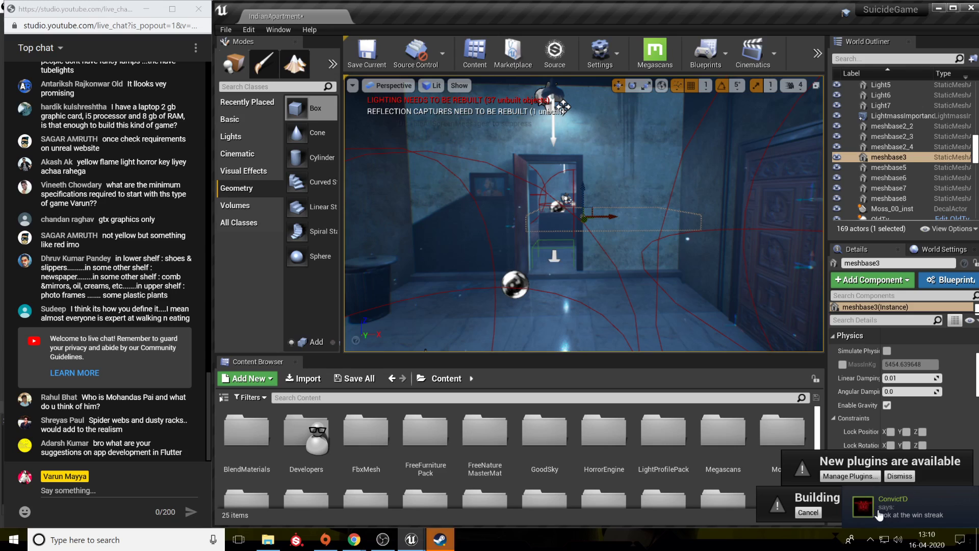
right_click_drag(586, 255, 490, 267)
right_click_drag(595, 271, 594, 272)
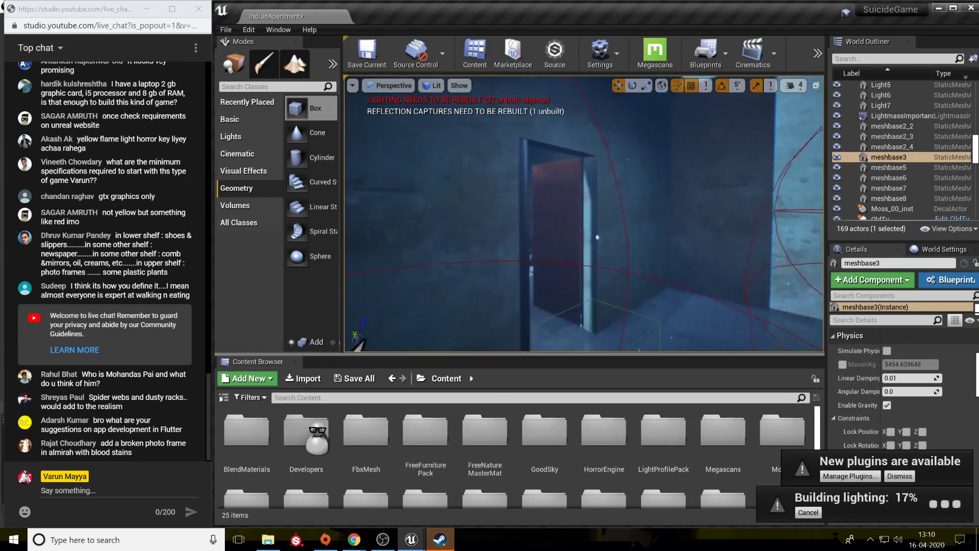
right_click_drag(584, 214, 737, 214)
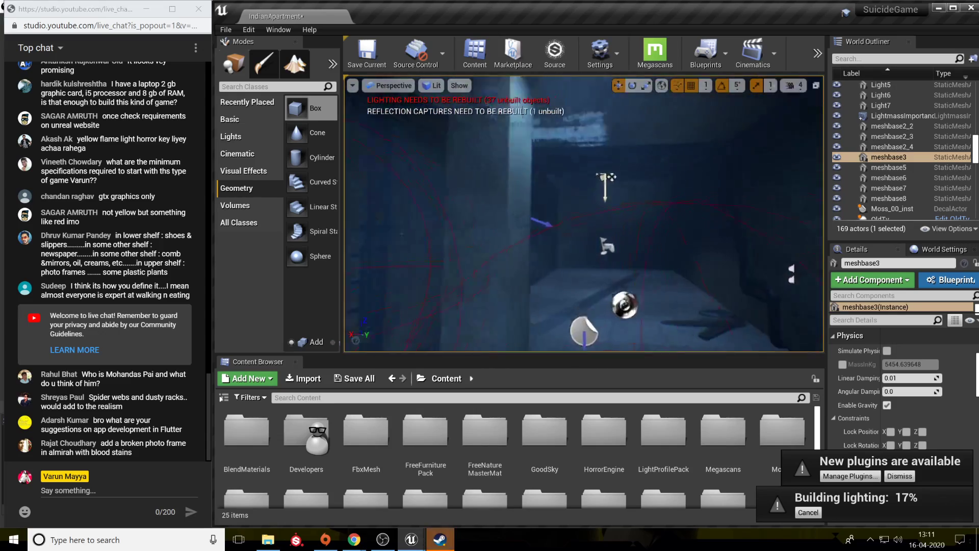
mouse_move(584, 214)
right_mouse_down()
mouse_move(594, 194)
mouse_move(598, 203)
right_mouse_up()
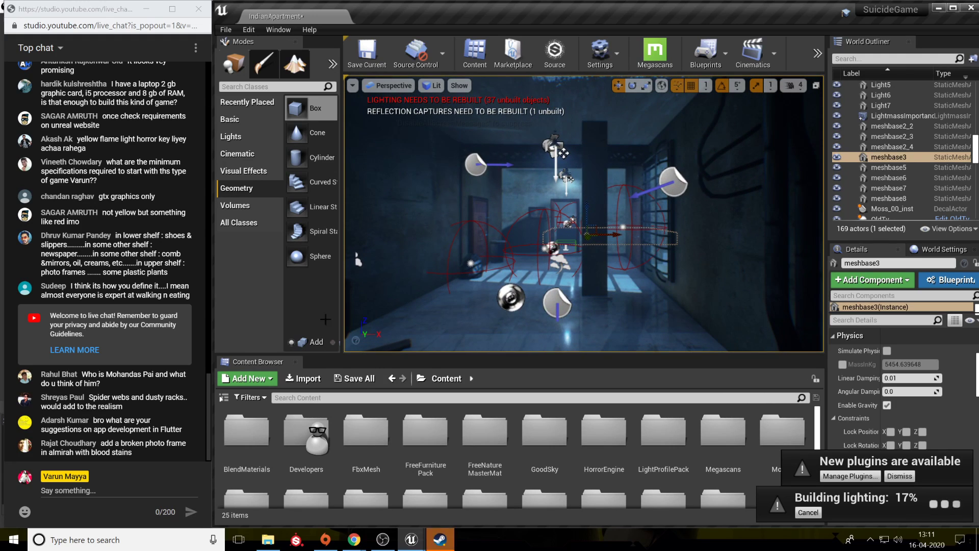
Select the hall's floor mesh, look through the adjoining furnished room and browse the project's content folders.
mouse_move(357, 538)
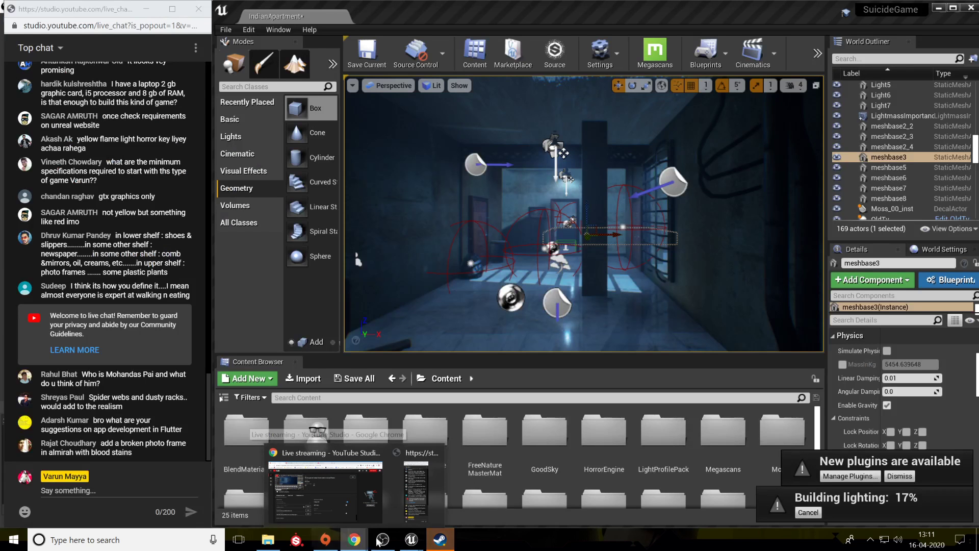
left_click(665, 308)
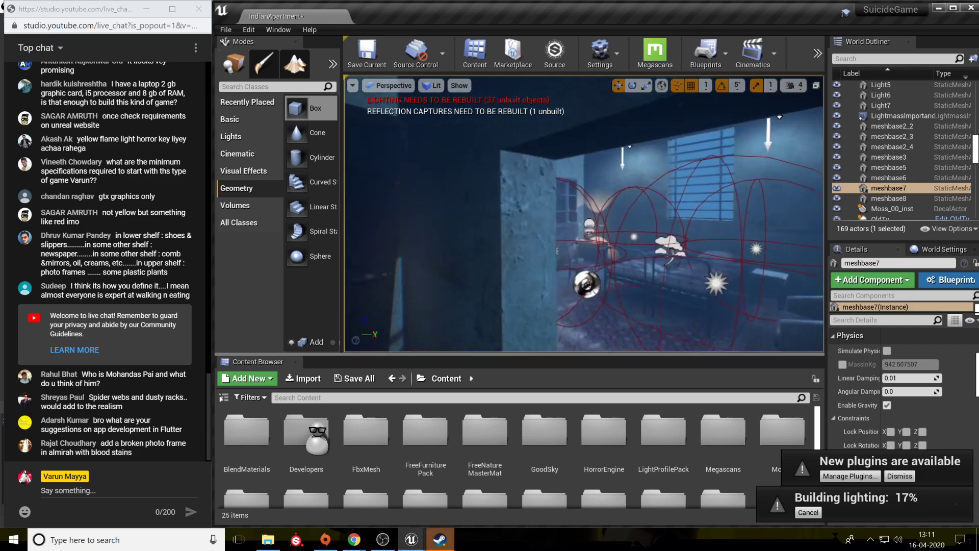
right_click_drag(584, 214, 676, 203)
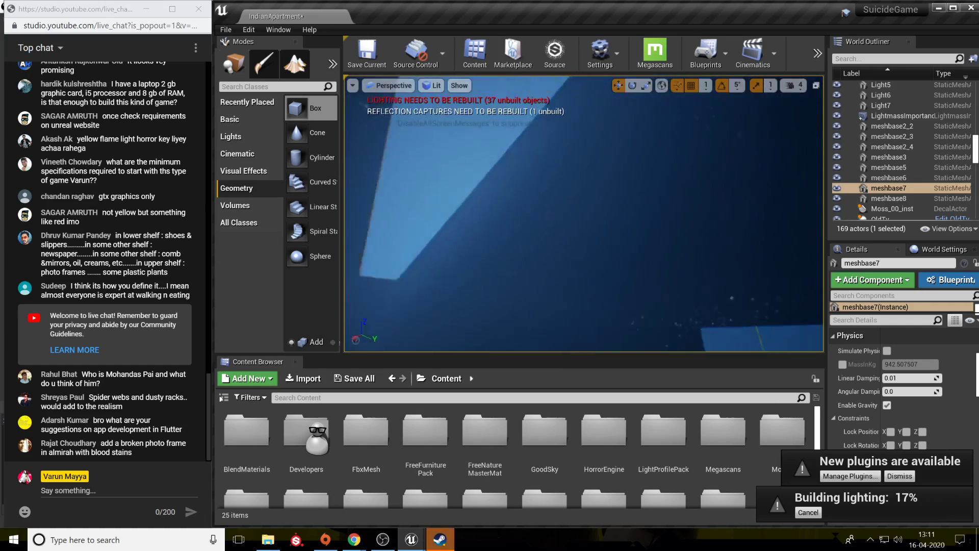
key("w")
right_click_drag(584, 214, 595, 192)
scroll(357, 451, "down", 2)
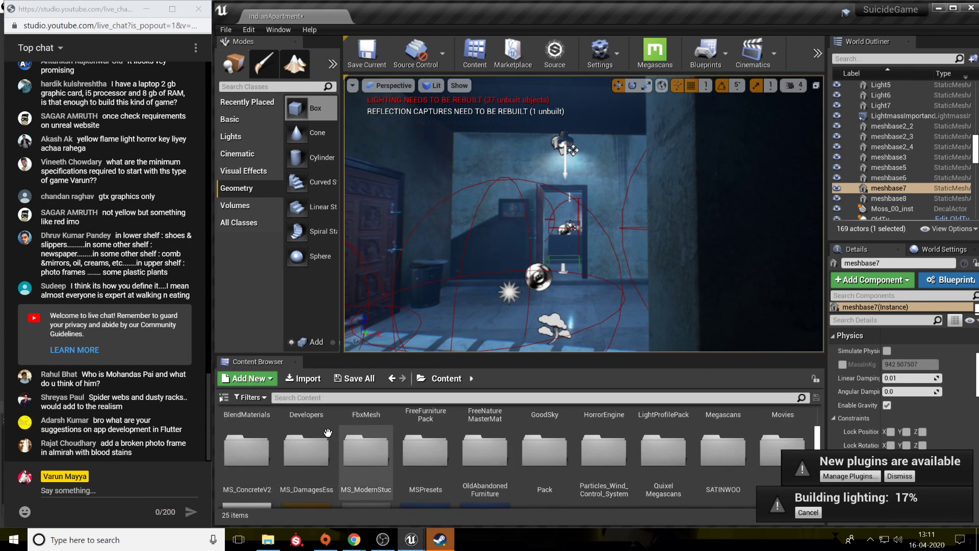
scroll(690, 440, "up", 2)
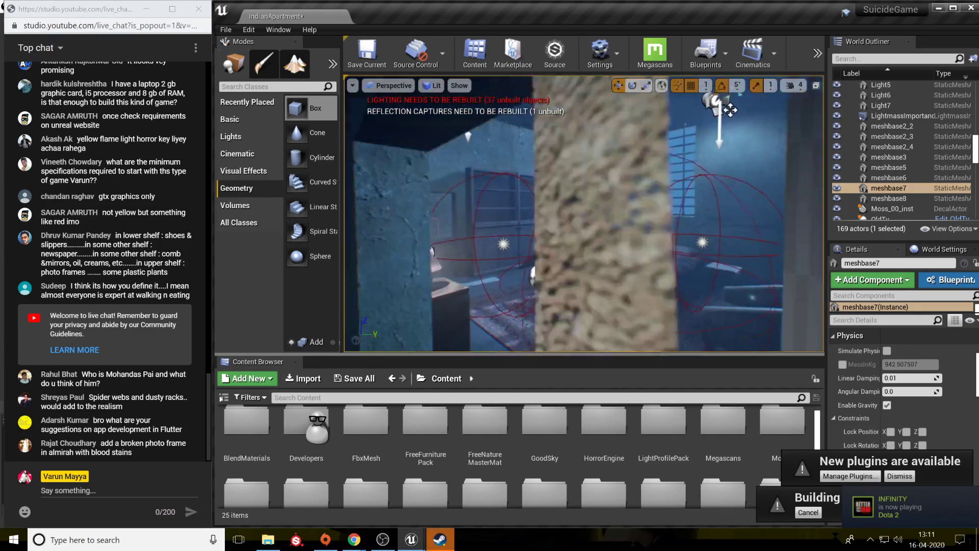
right_click_drag(673, 108, 573, 131)
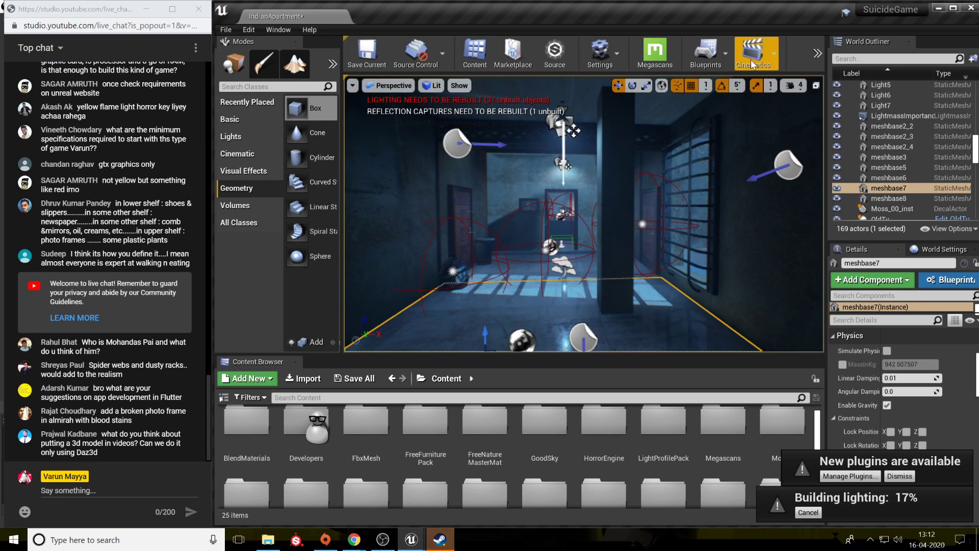
Inspect the hall's floor reflections, the open door, the dark end of the corridor and the barred-window shadows.
left_click(775, 55)
left_click(771, 45)
mouse_move(666, 201)
right_mouse_down()
mouse_move(667, 253)
mouse_move(642, 262)
mouse_move(664, 202)
right_mouse_up()
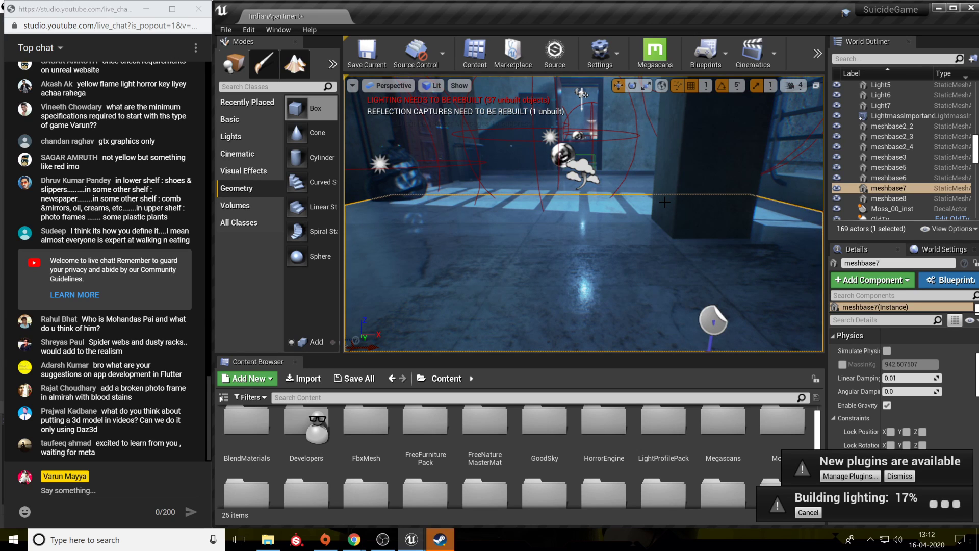
right_click_drag(664, 203, 635, 196)
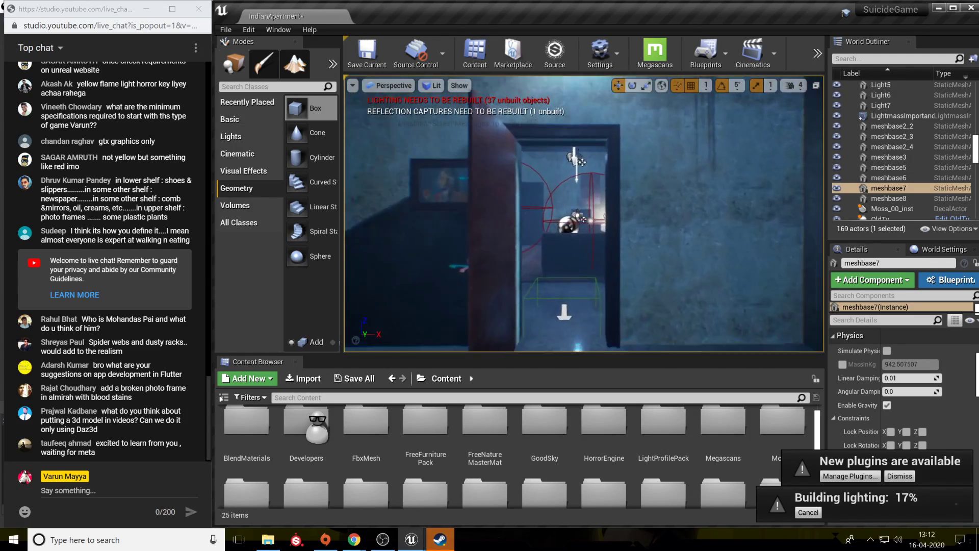
right_click_drag(635, 195, 631, 197)
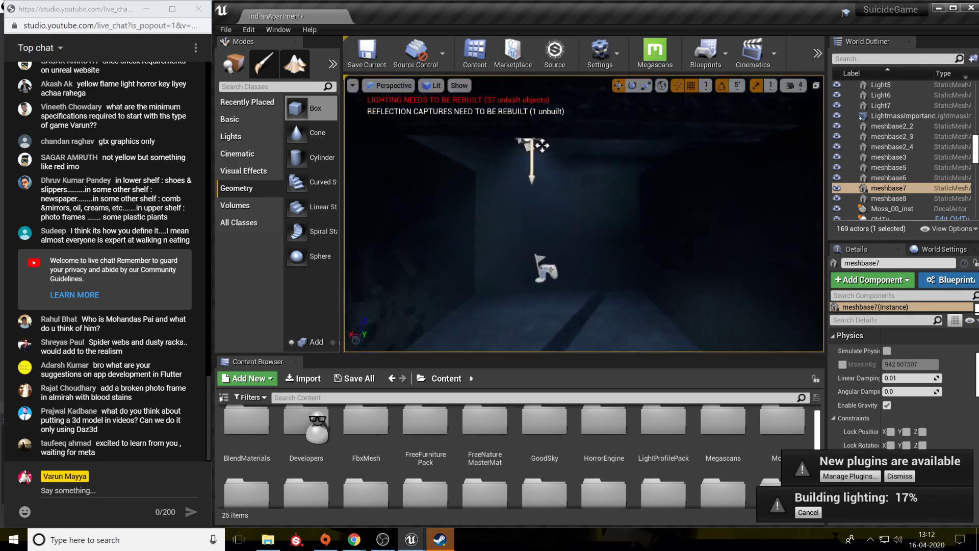
right_click_drag(584, 214, 765, 222)
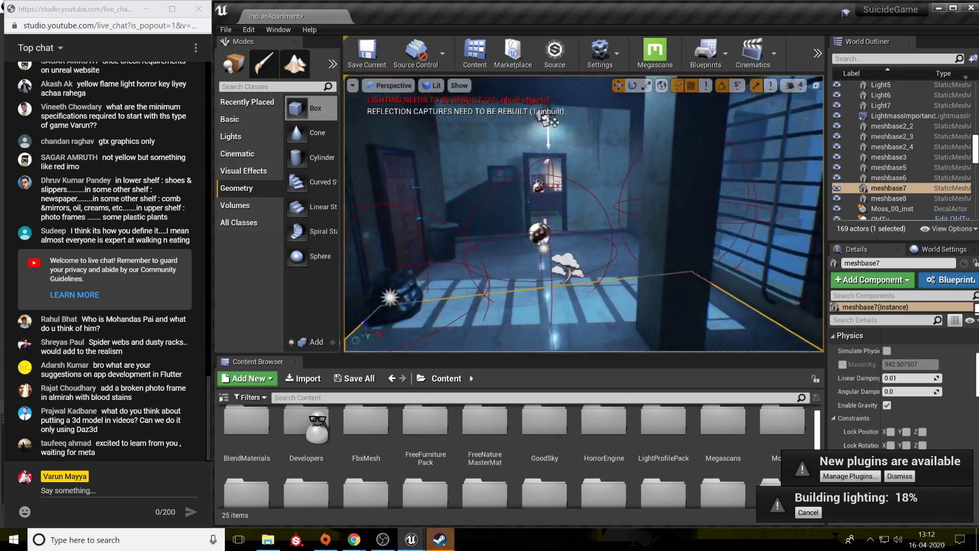
right_click_drag(584, 214, 571, 216)
key("w")
key("s")
mouse_move(554, 101)
right_mouse_down()
mouse_move(557, 108)
mouse_move(554, 101)
right_mouse_up()
key("s")
key("w")
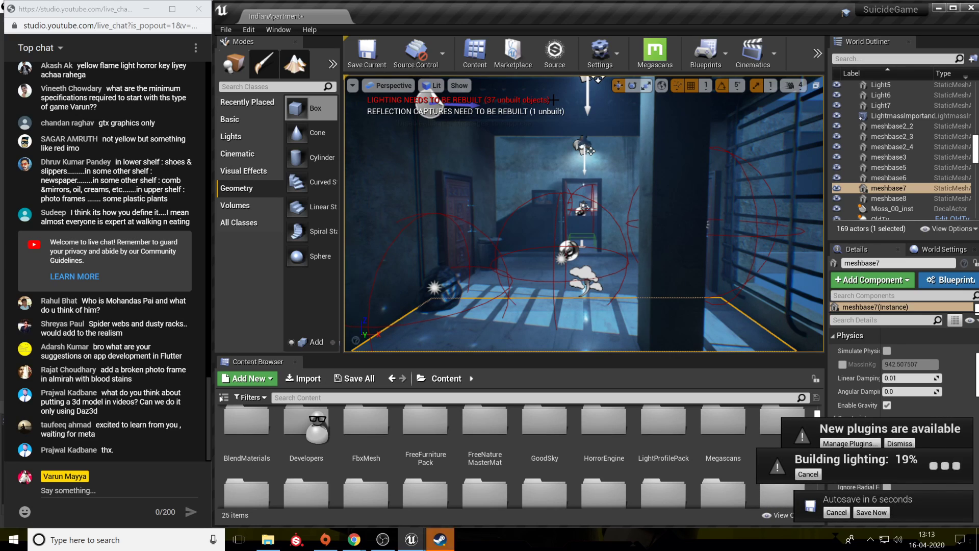
Switch to the browser and check the YouTube Studio stream dashboard and the popped-out live chat.
mouse_move(363, 545)
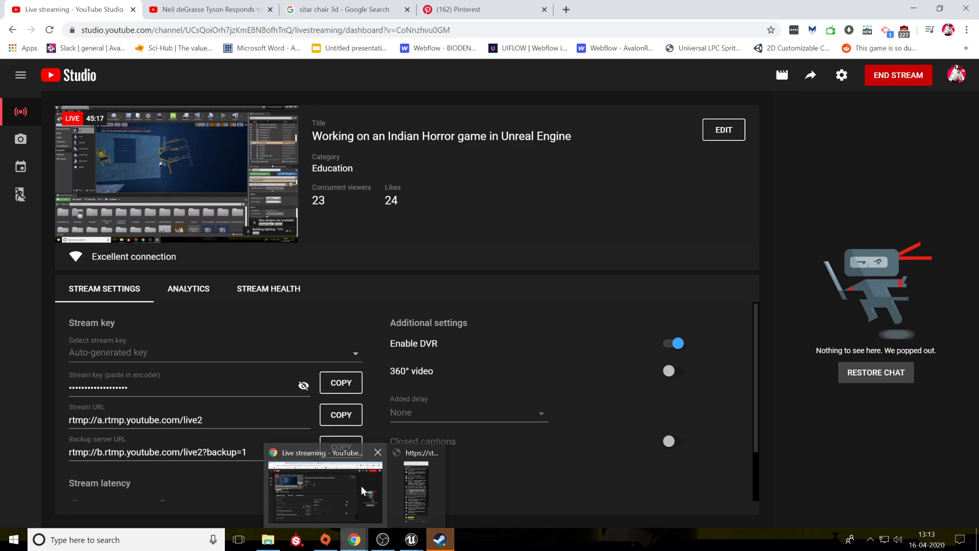
left_click(361, 486)
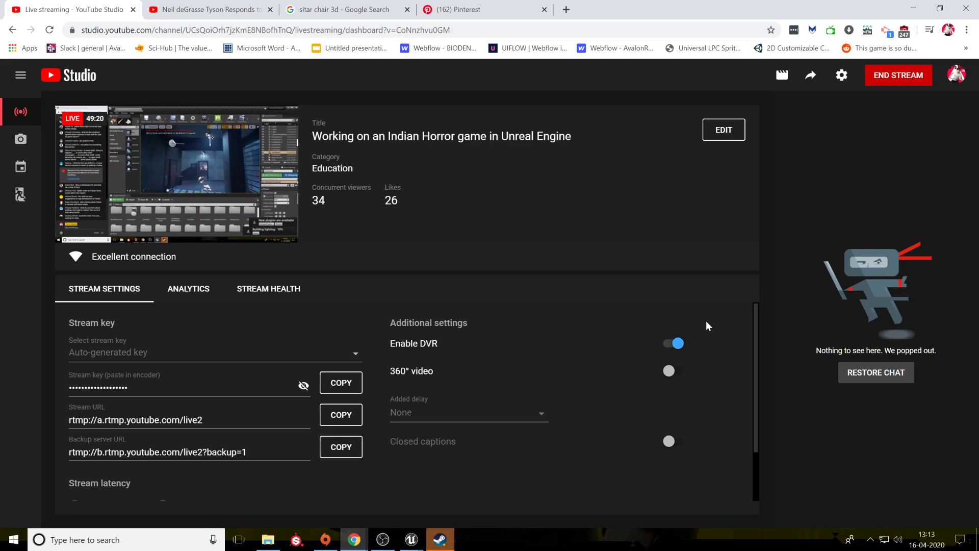
left_click(354, 540)
left_click(422, 477)
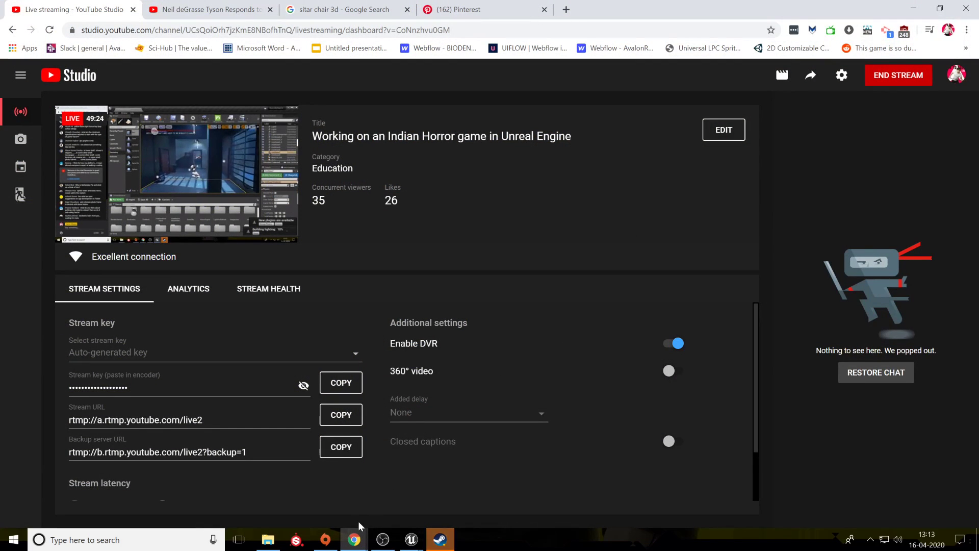
mouse_move(371, 545)
left_click(371, 470)
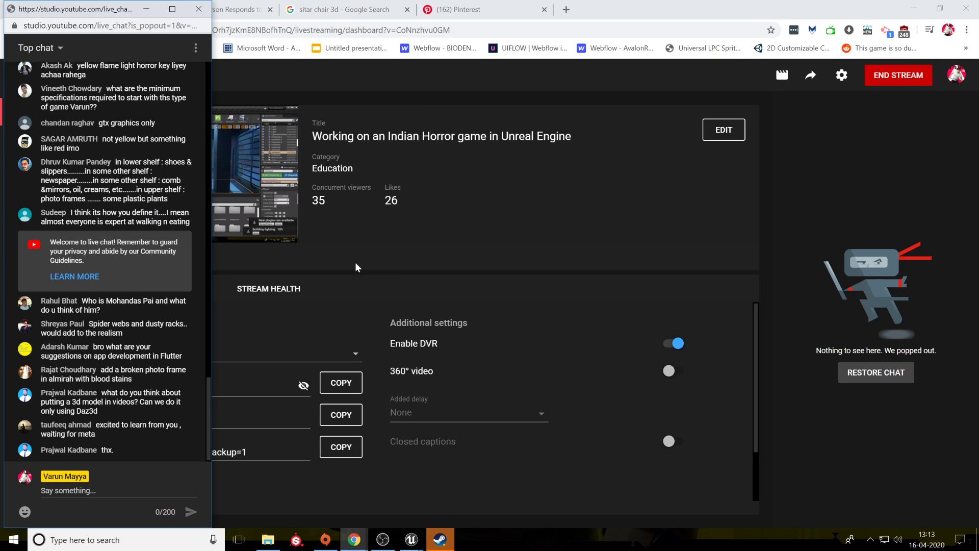
left_click(344, 219)
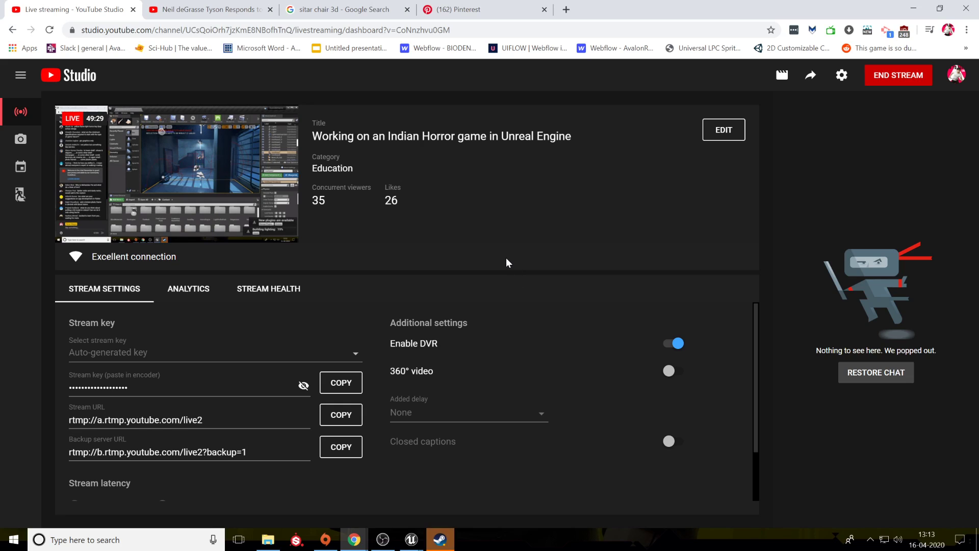